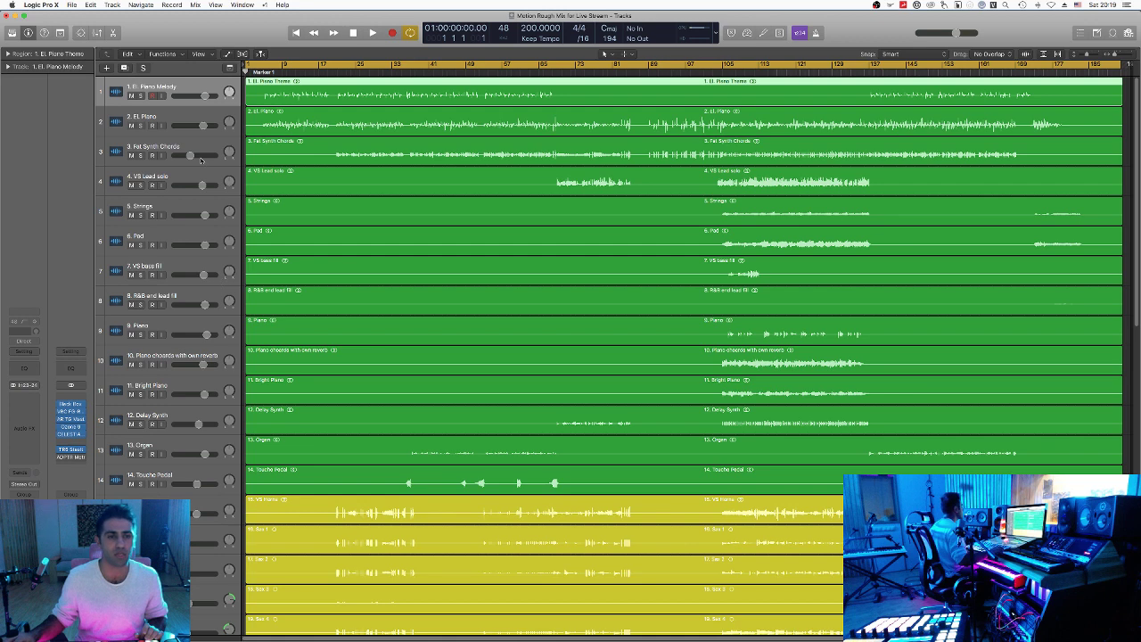
Step: Solo the El. Piano Melody track, play it from bar 5 to about bar 14, and release the solo
left_click(141, 97)
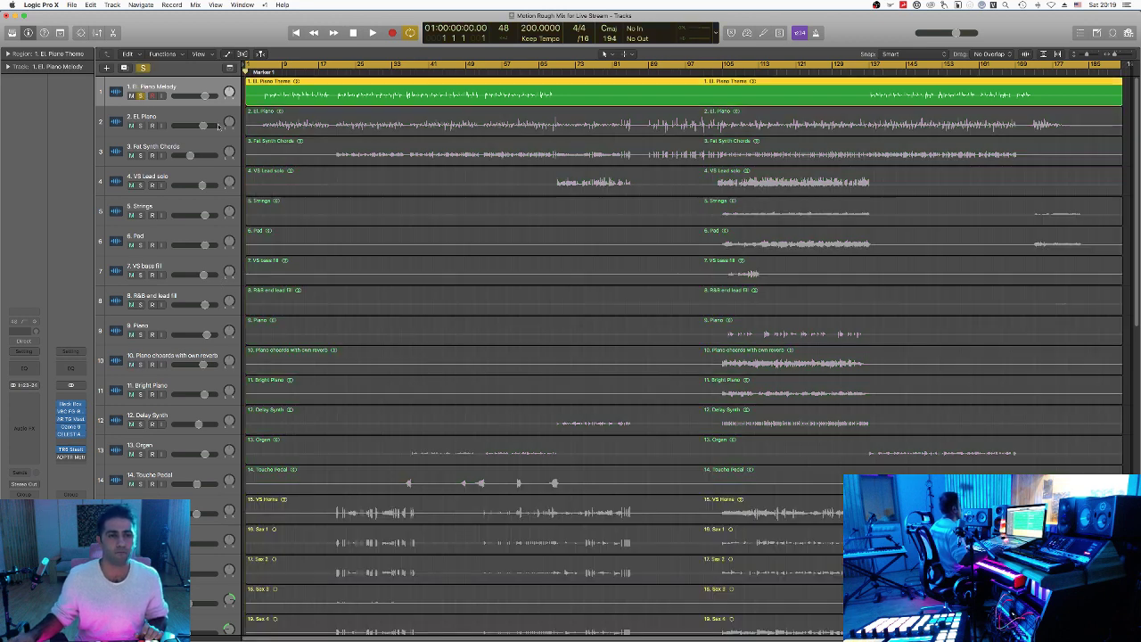
left_click(269, 71)
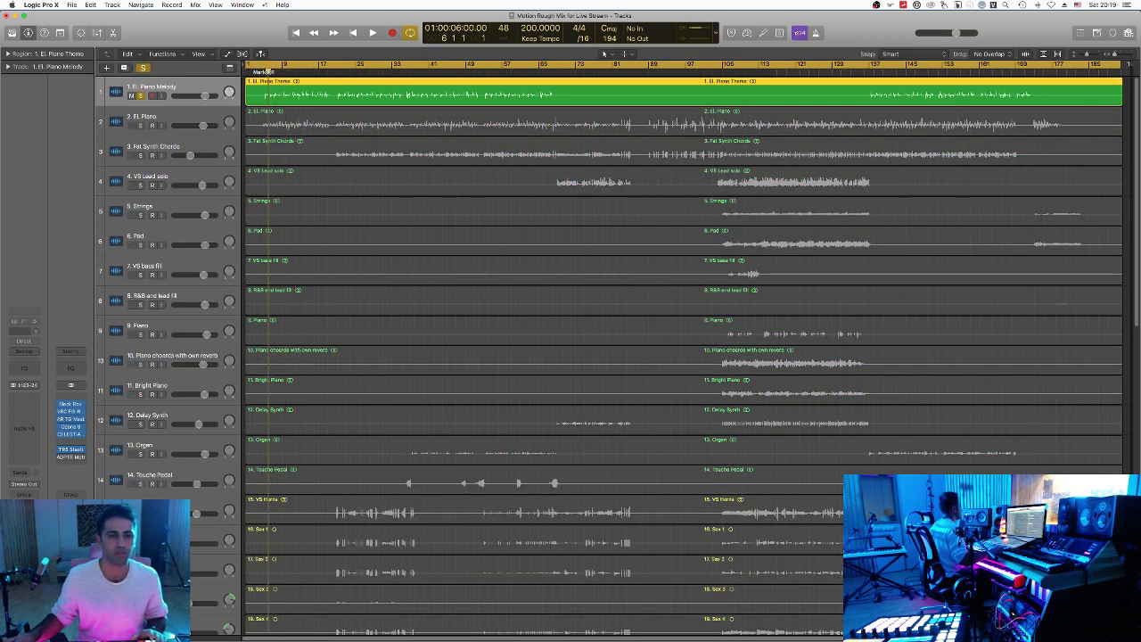
left_click(264, 71)
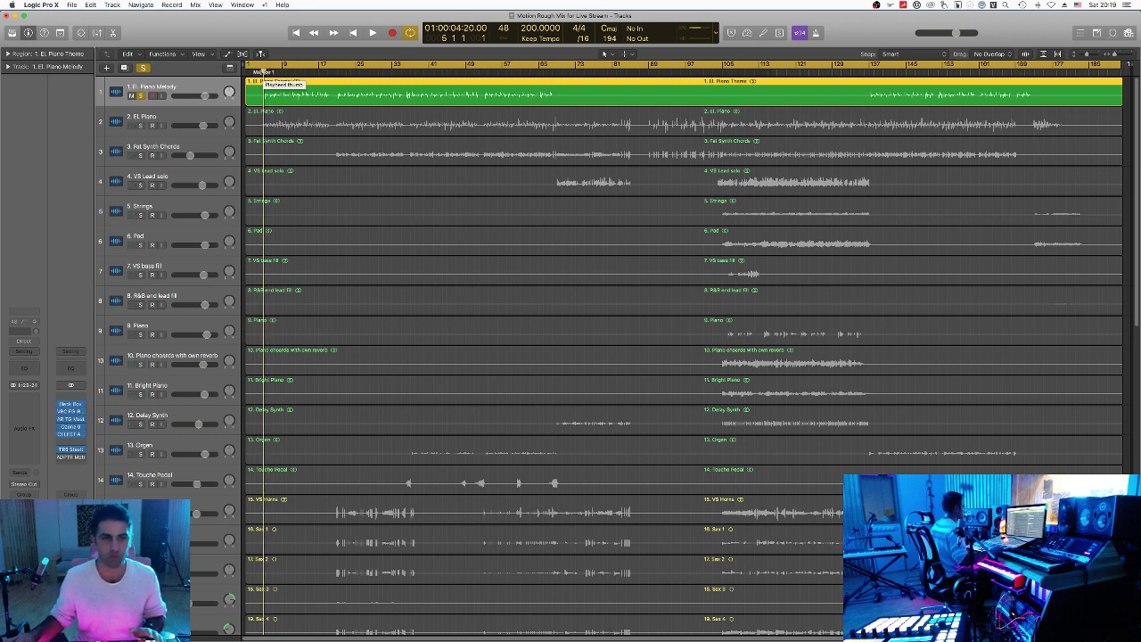
key("space")
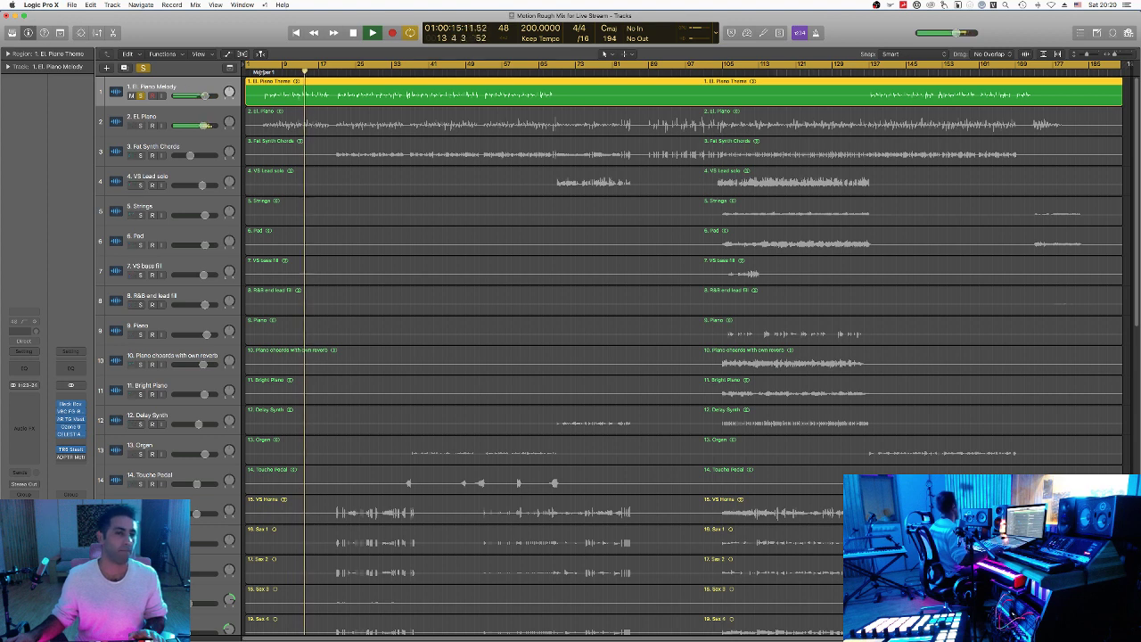
key("space")
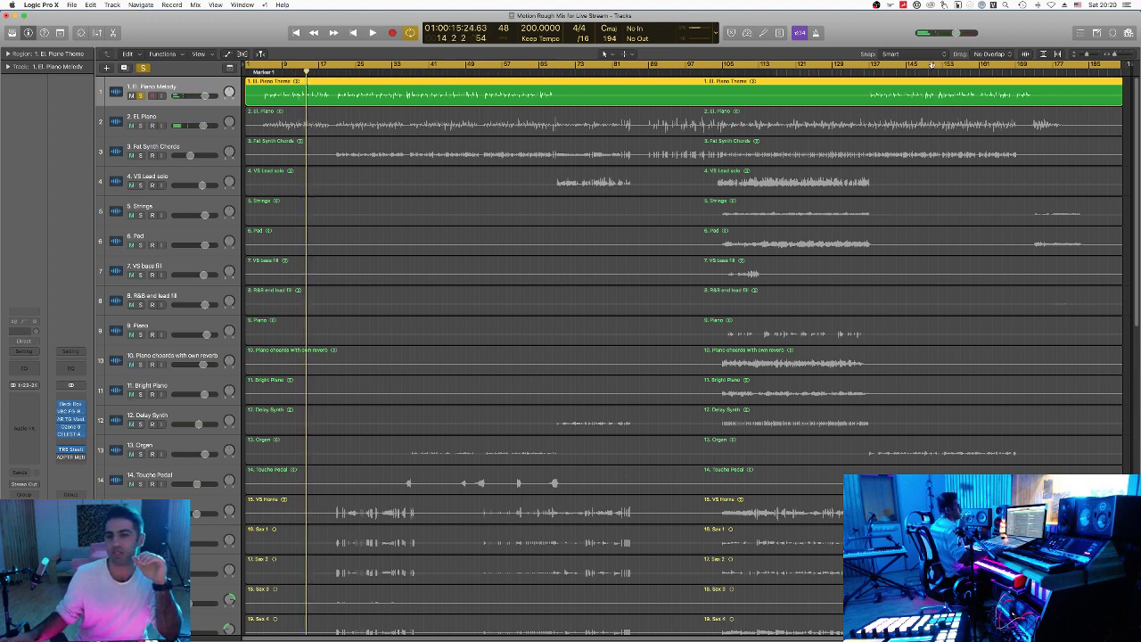
left_click(140, 96)
Step: Solo the El. Piano track, play from about bar 27, release its solo during playback, and stop
left_click(133, 127)
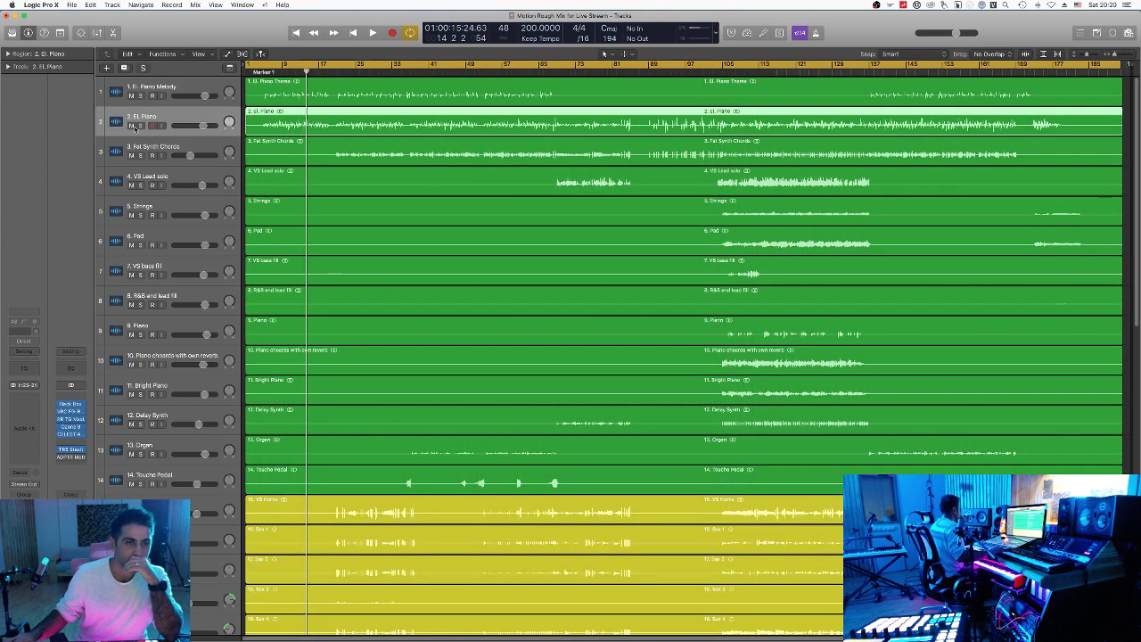
left_click(140, 125)
left_click(365, 73)
key("space")
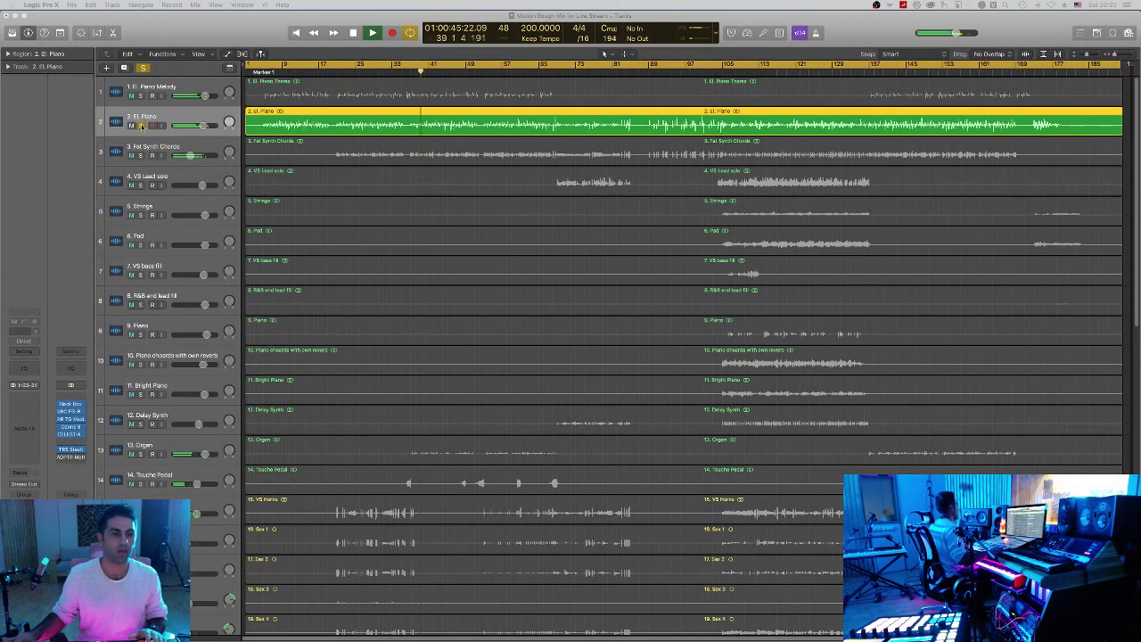
left_click(140, 126)
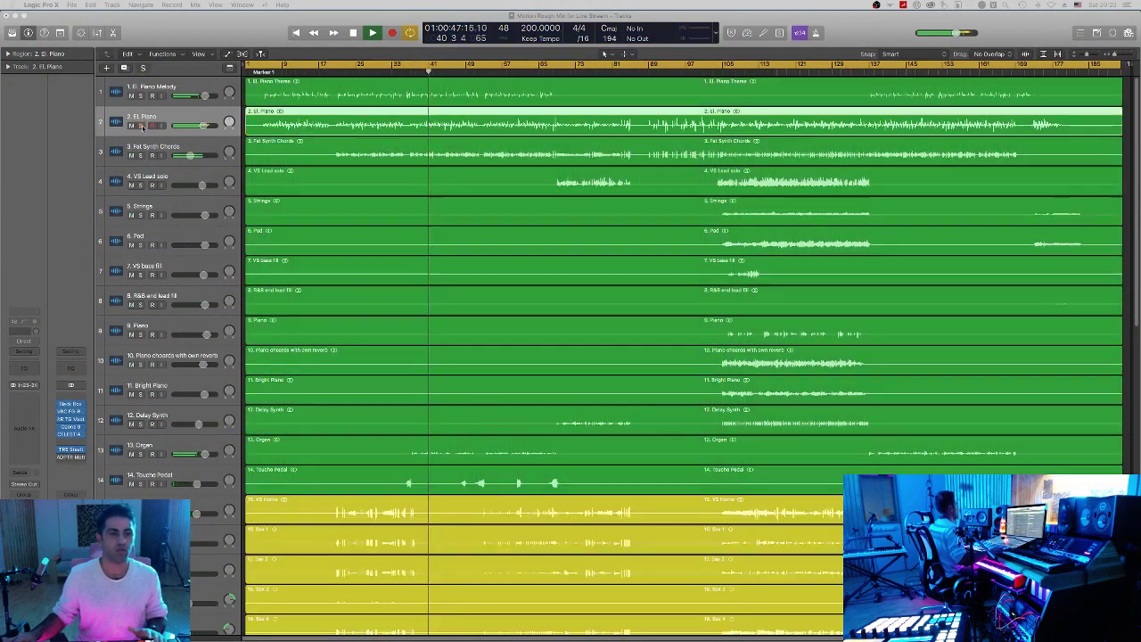
key("space")
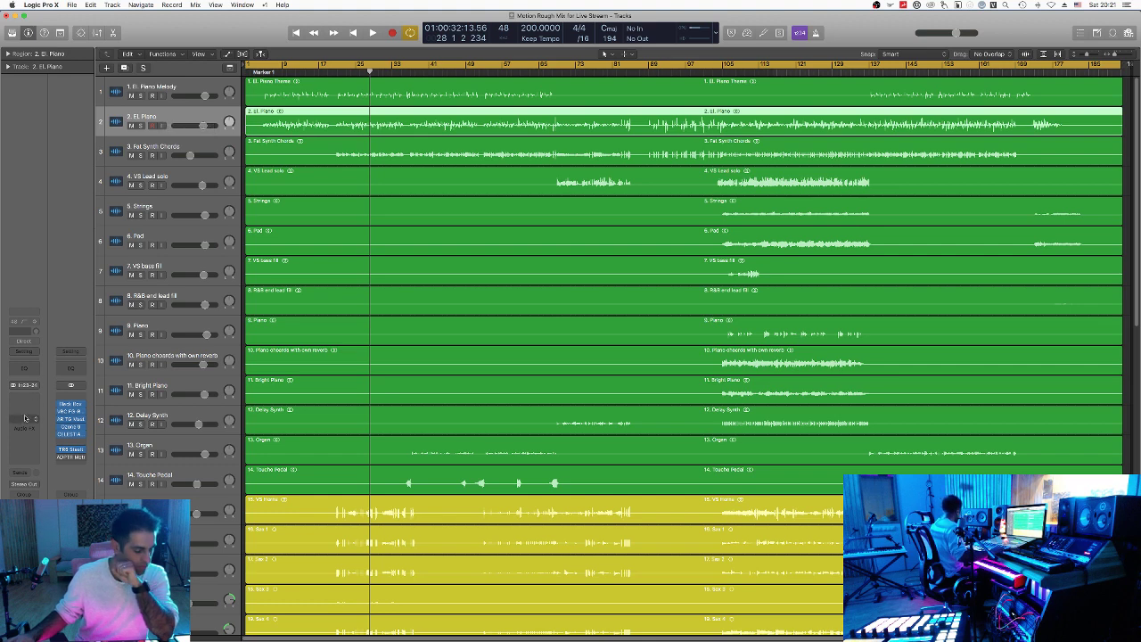
Step: Switch to the Orion and MP32 control panels to check the input channels, and return to Logic Pro X
mouse_move(458, 635)
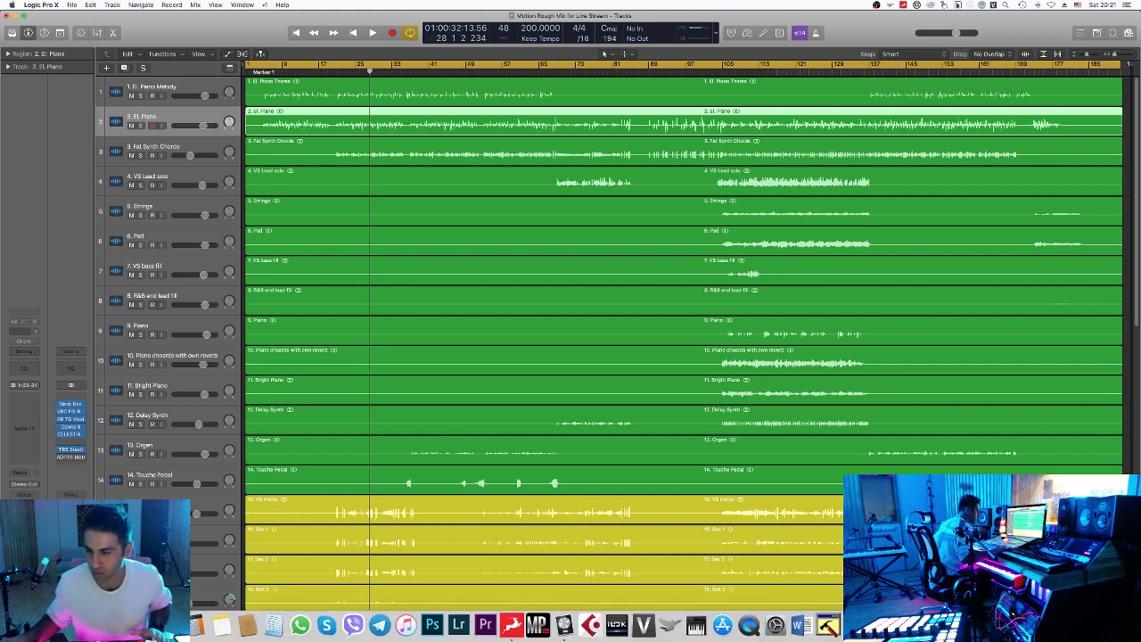
left_click(563, 626)
left_click(536, 626)
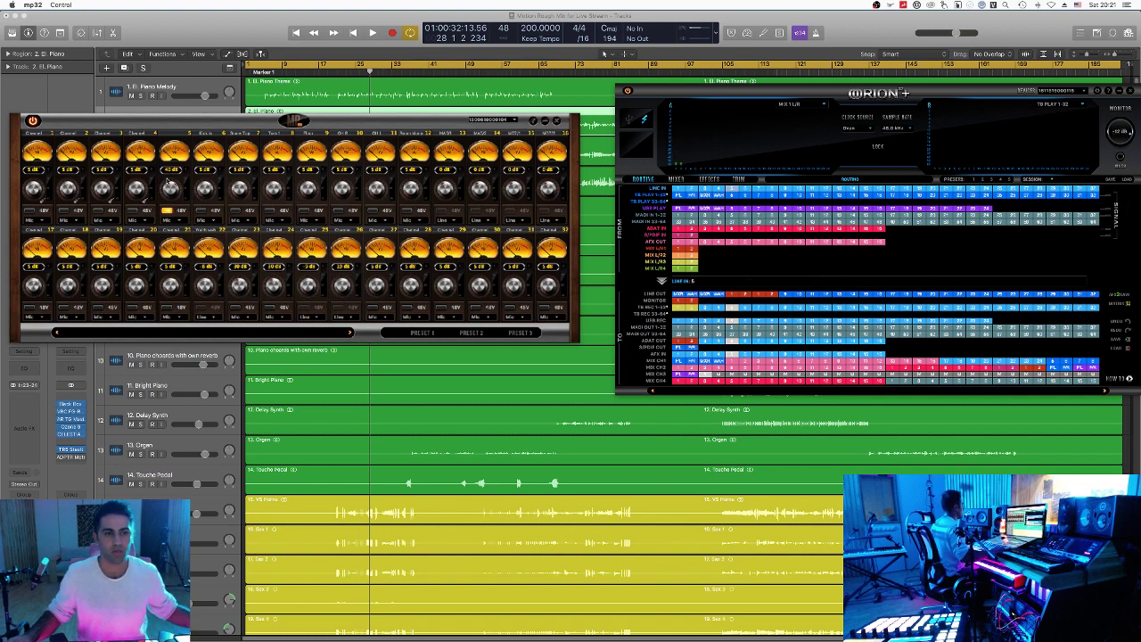
left_click(181, 20)
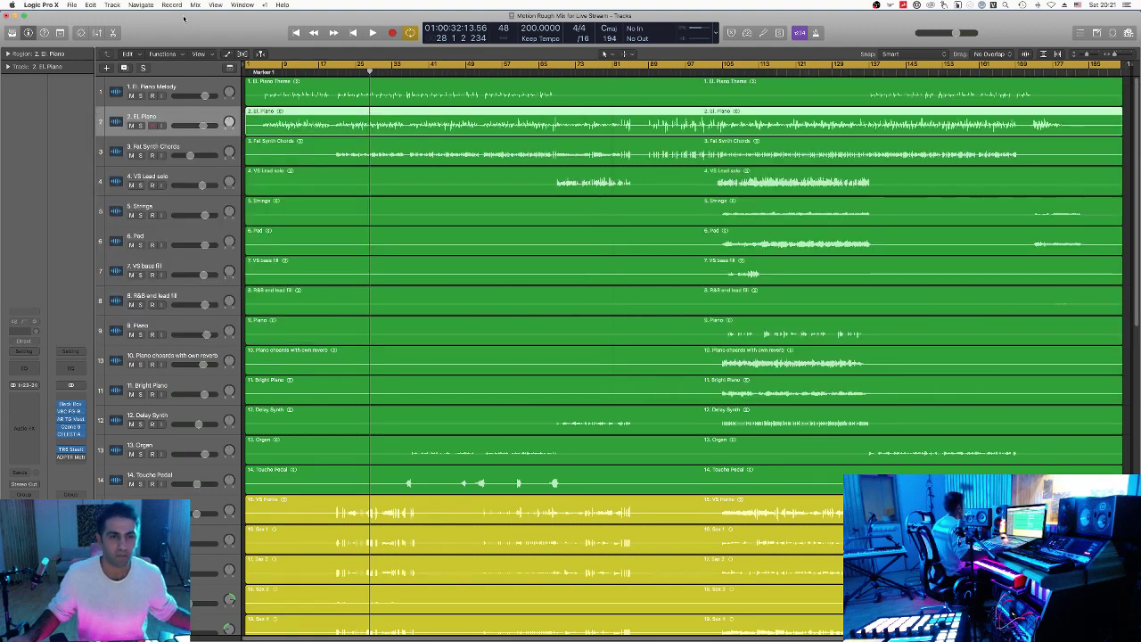
Step: Solo the Fat Synth Chords track and briefly play it from about bar 21
left_click(179, 144)
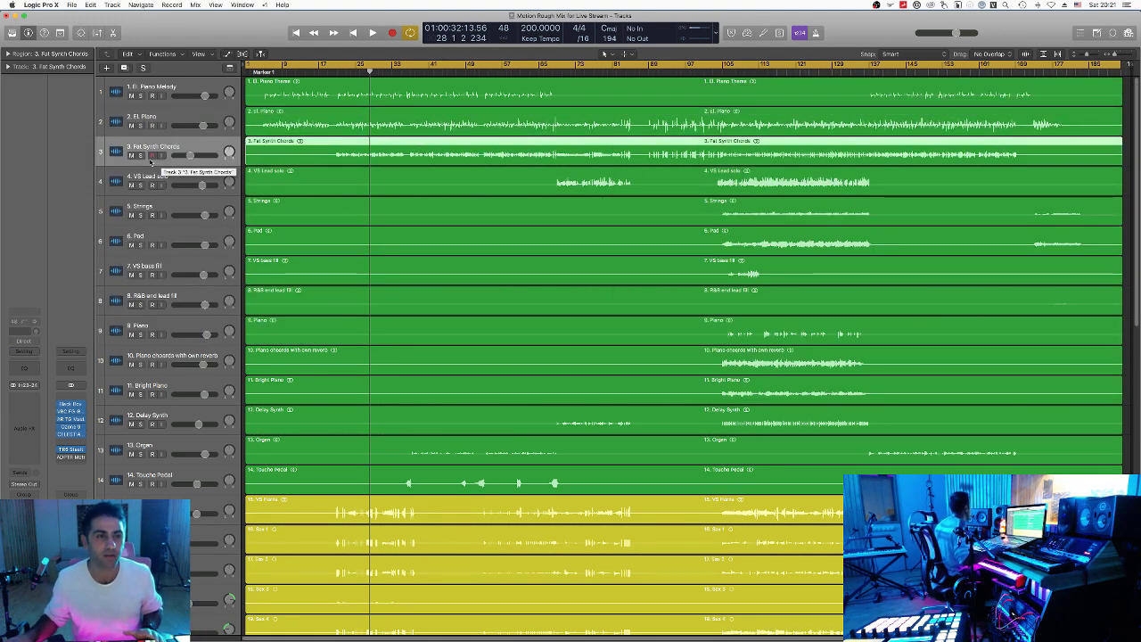
left_click(140, 156)
left_click(337, 73)
key("space")
key("space")
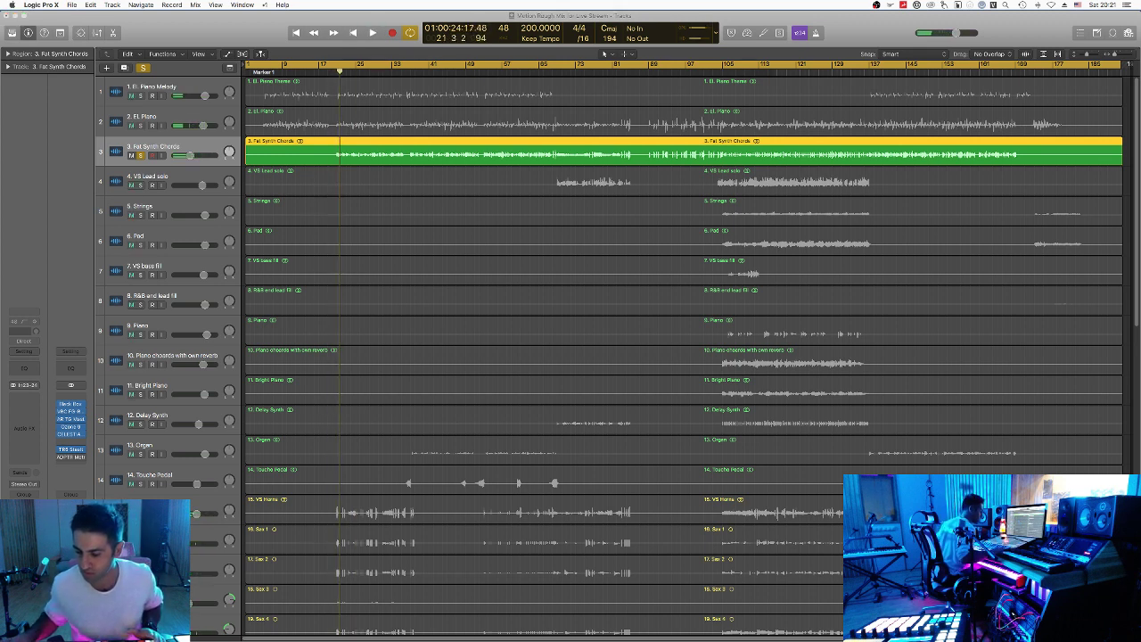
Step: Switch to the MP32 control panel, lower the preamp gain of channel 5, and return to Logic Pro X
mouse_move(678, 639)
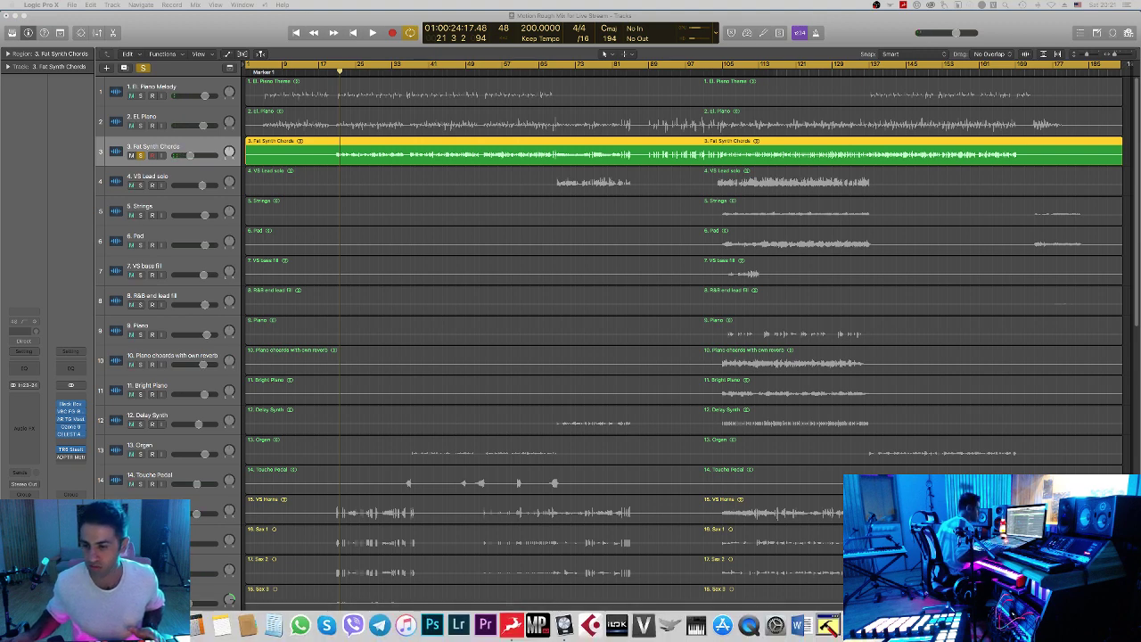
left_click(537, 624)
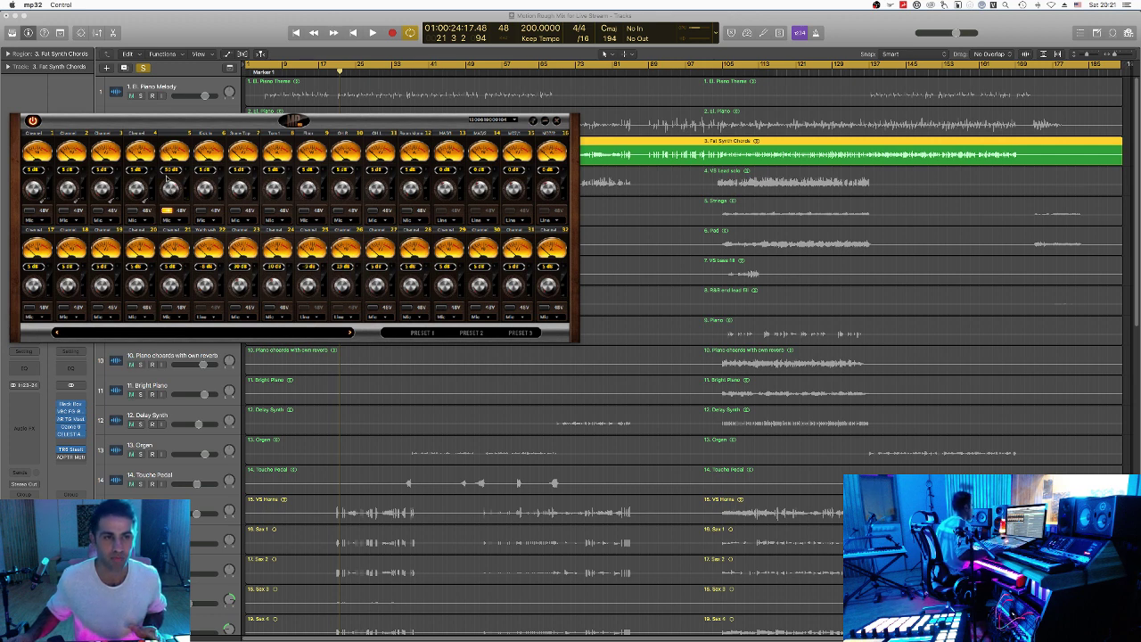
scroll(169, 187, "down", 2)
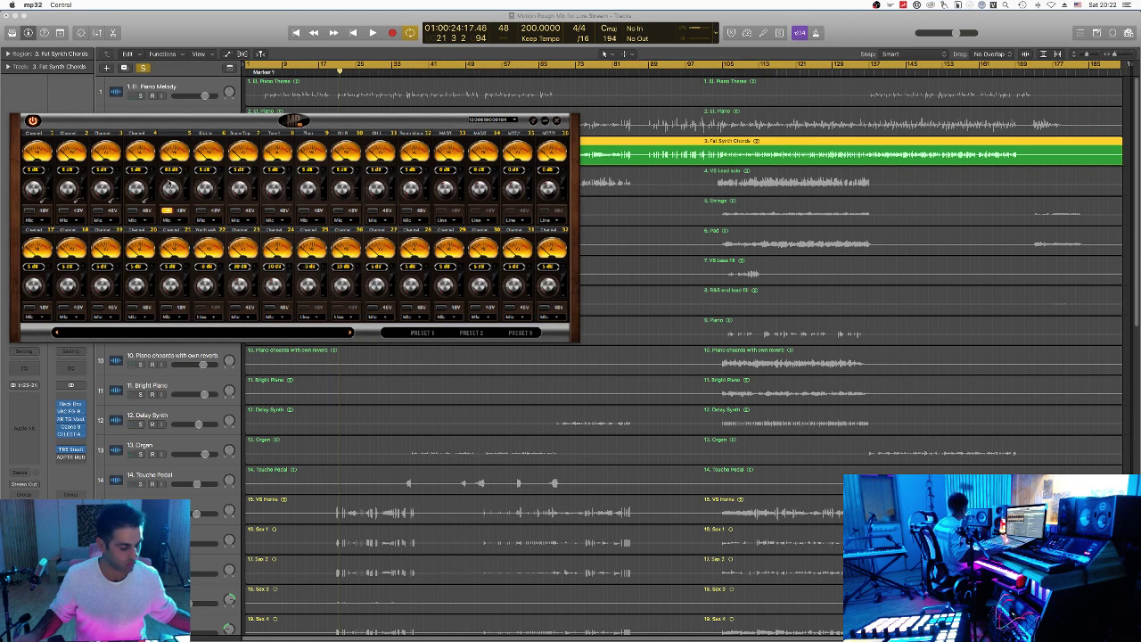
left_click(222, 31)
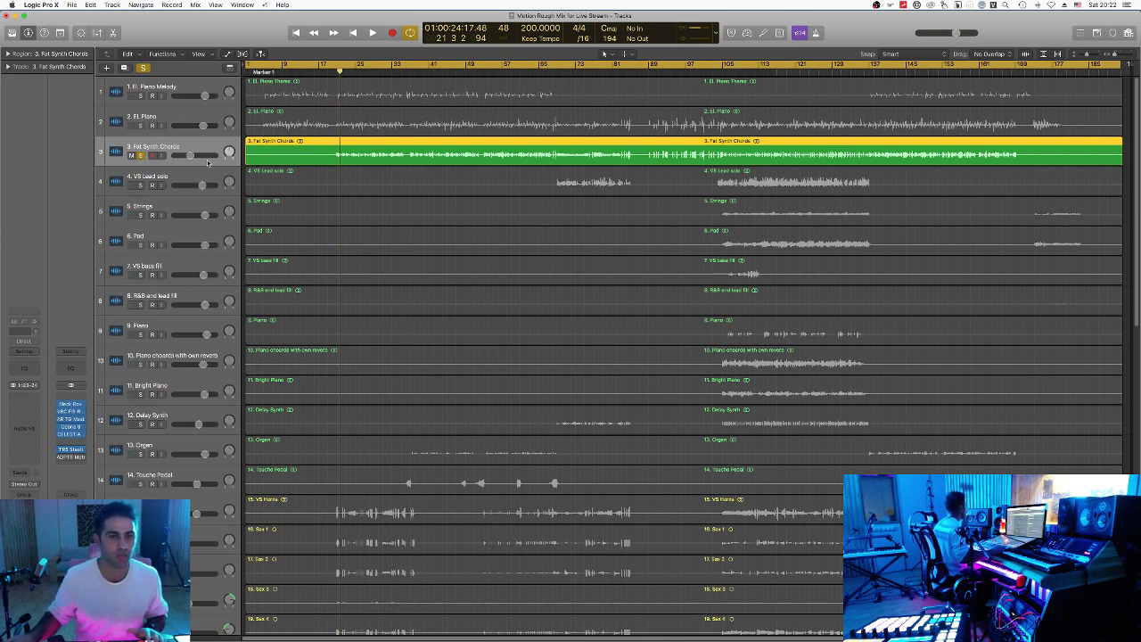
Step: Resume playing the soloed Fat Synth Chords, check the Orion and MP32 control panels, and return to Logic Pro X
key("space")
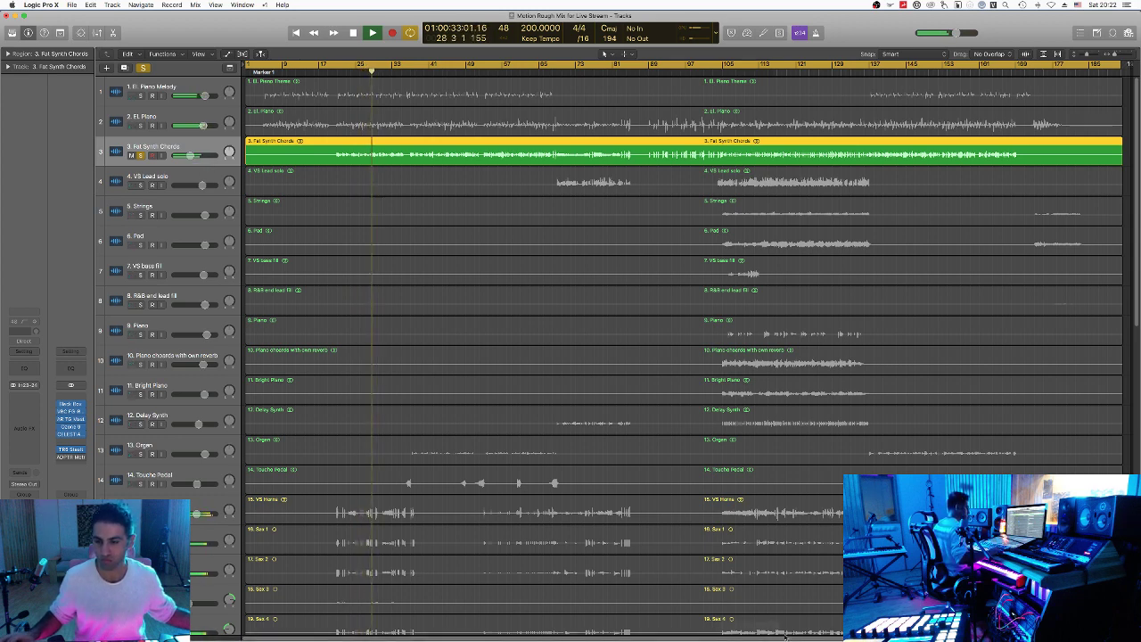
mouse_move(759, 638)
left_click(563, 624)
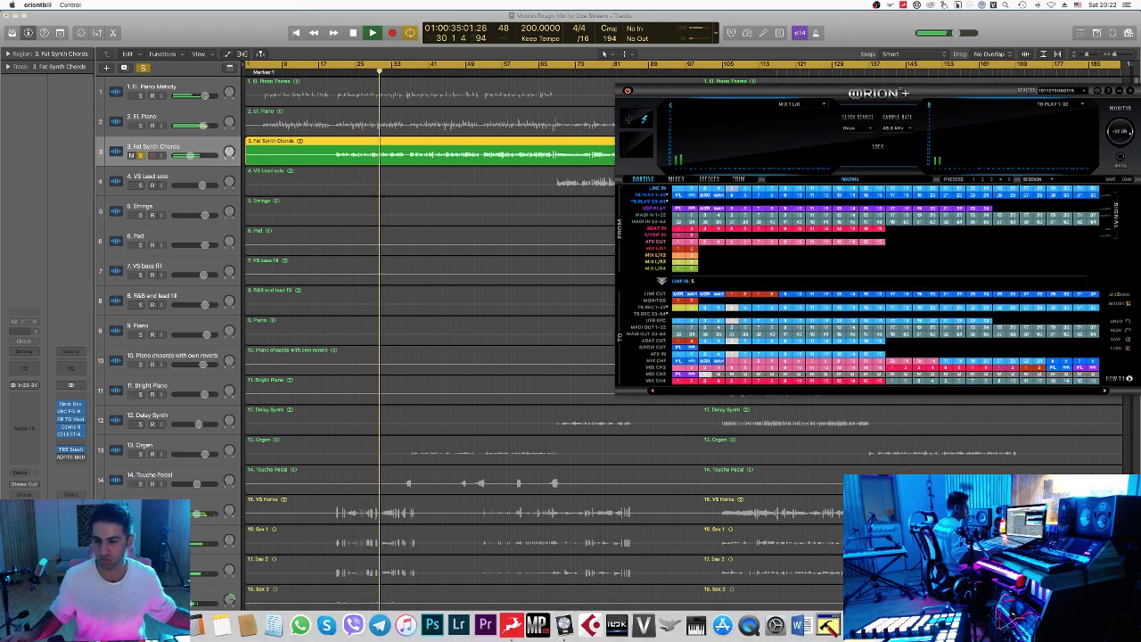
left_click(537, 624)
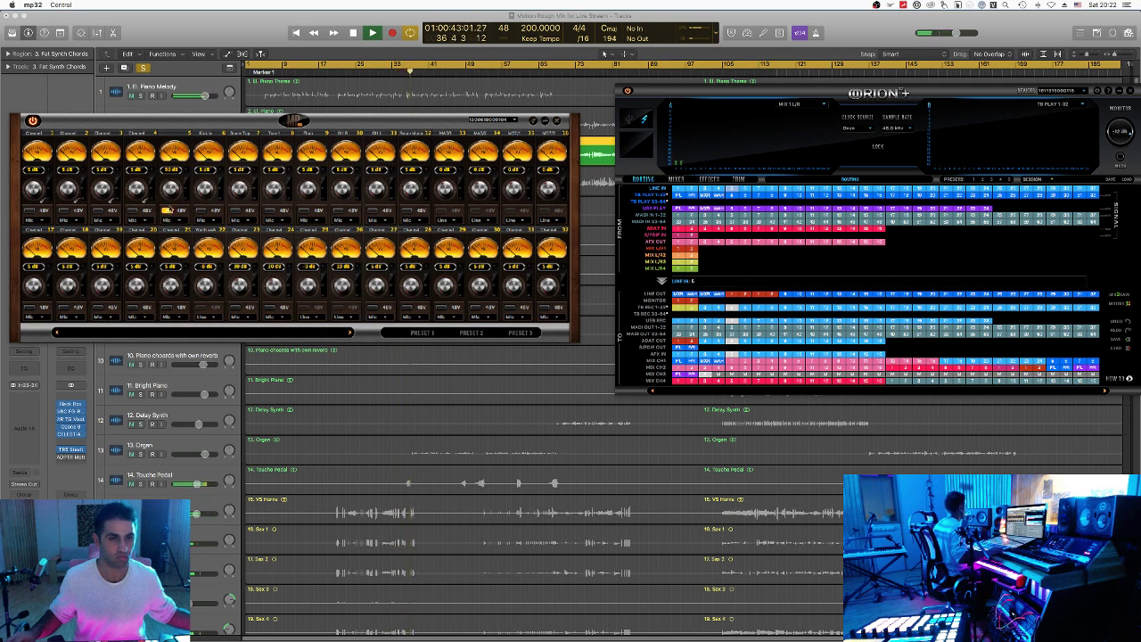
left_click(199, 27)
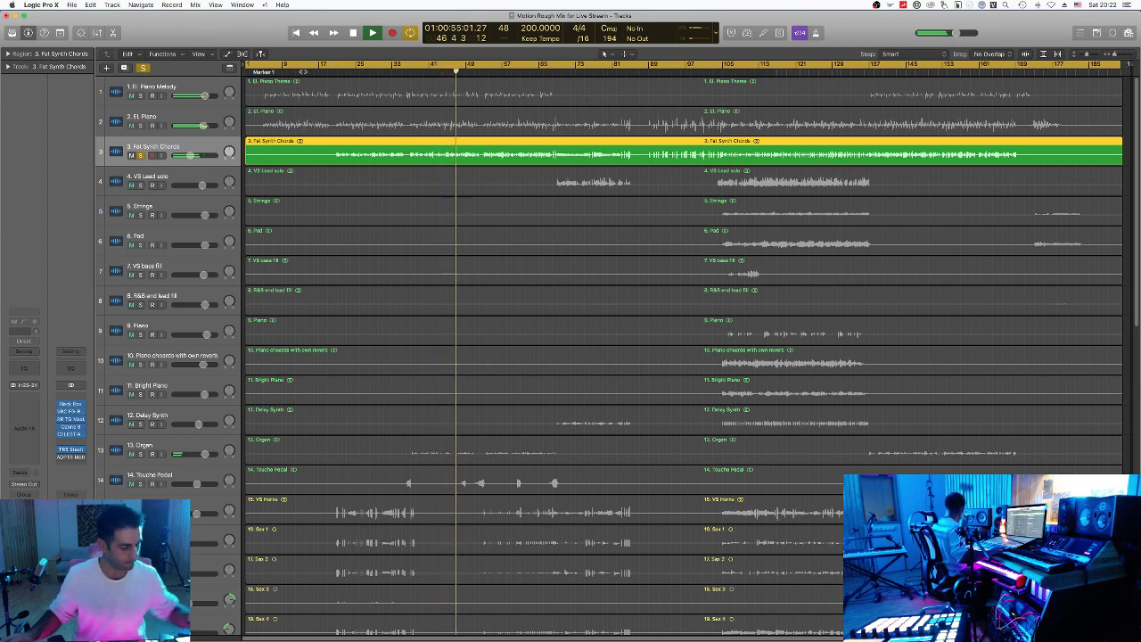
Step: Switch the solo from Fat Synth Chords to VS Lead solo, play it from bar 69, and release the solo
left_click(140, 155)
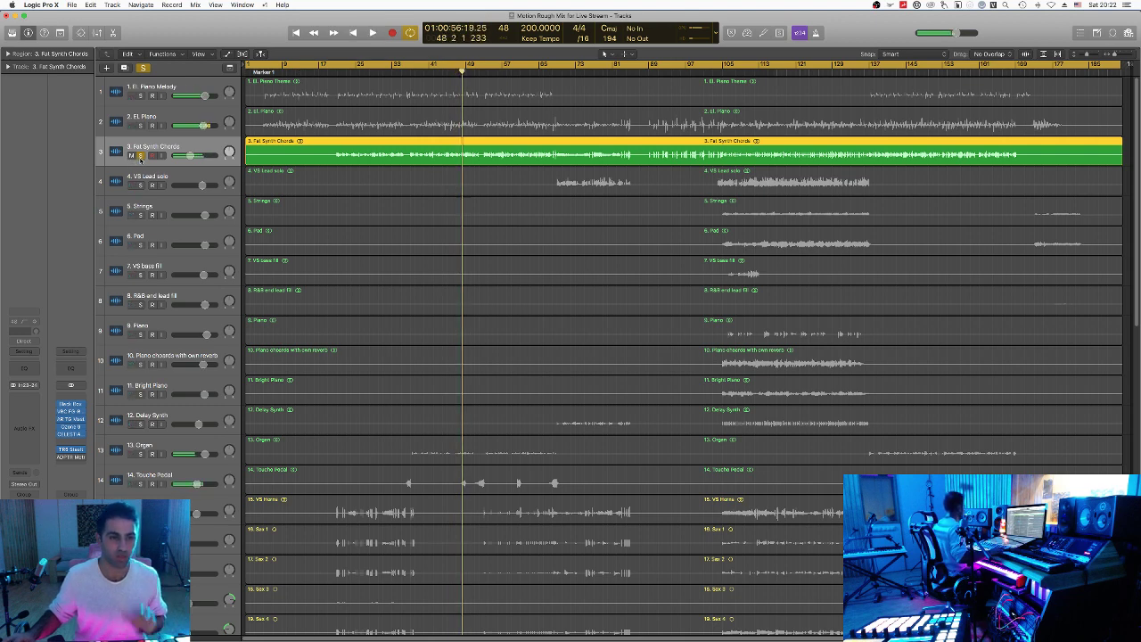
key("cmd+a")
key("Down")
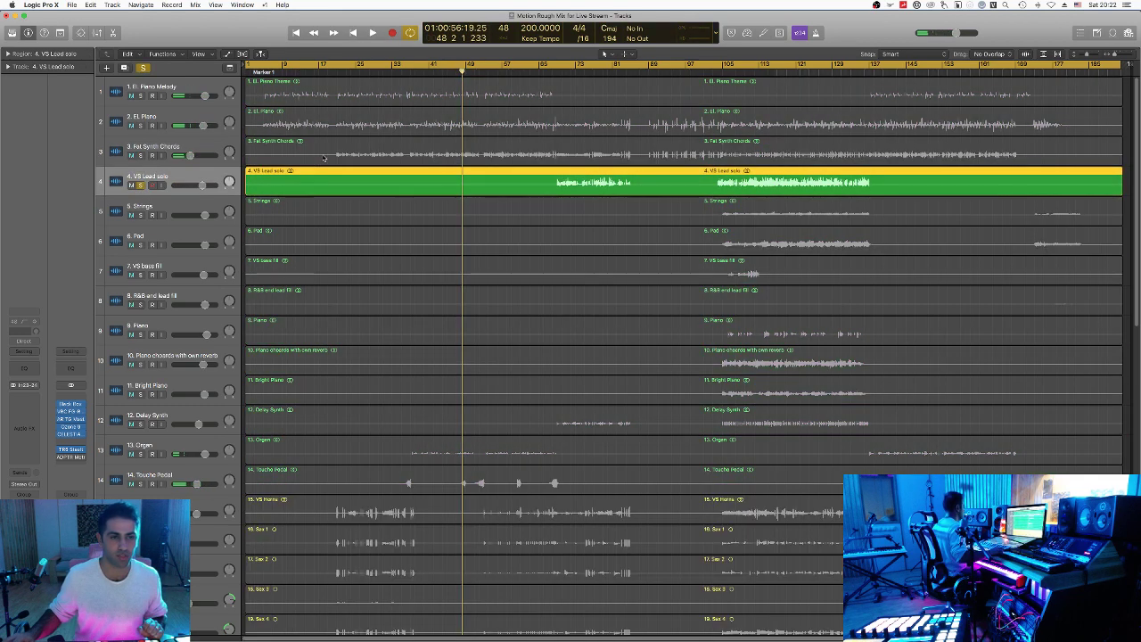
left_click(557, 71)
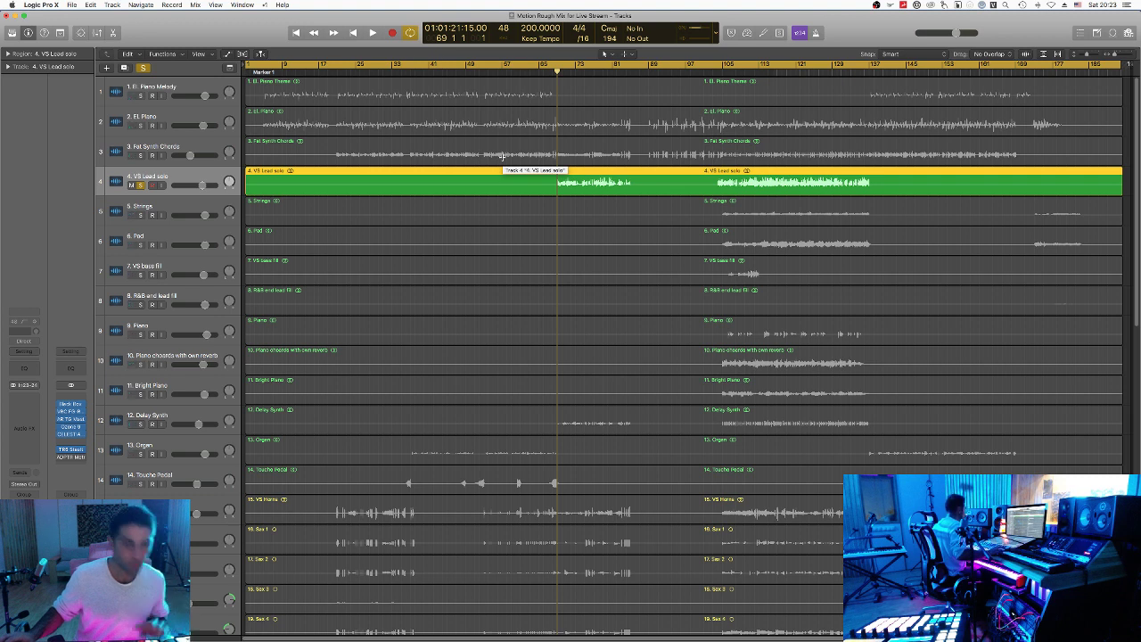
key("space")
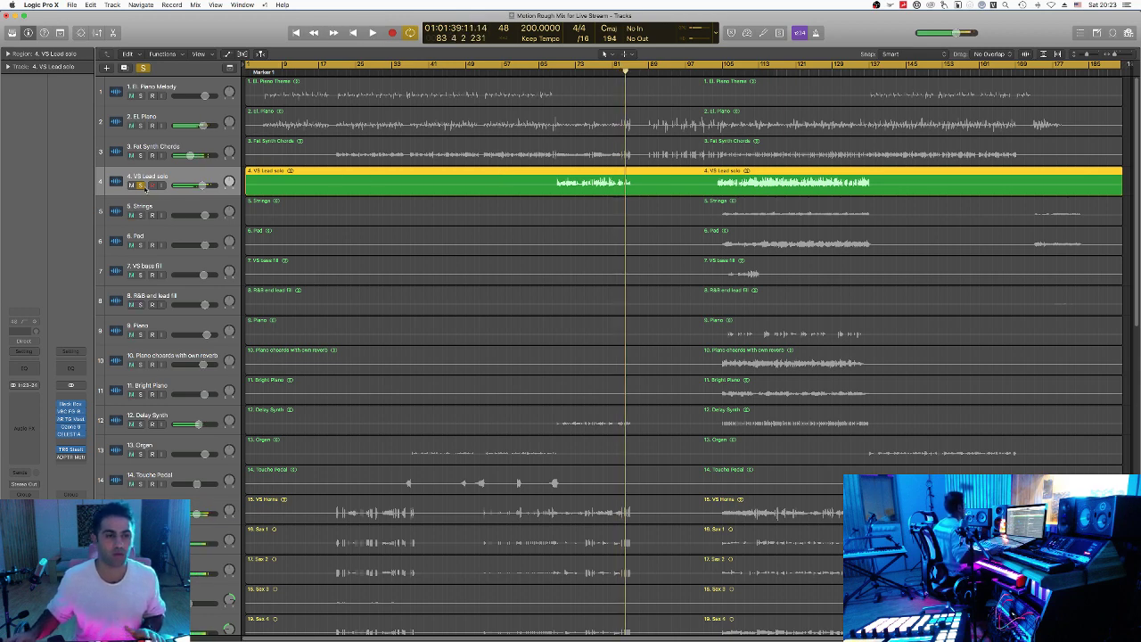
key("super+a")
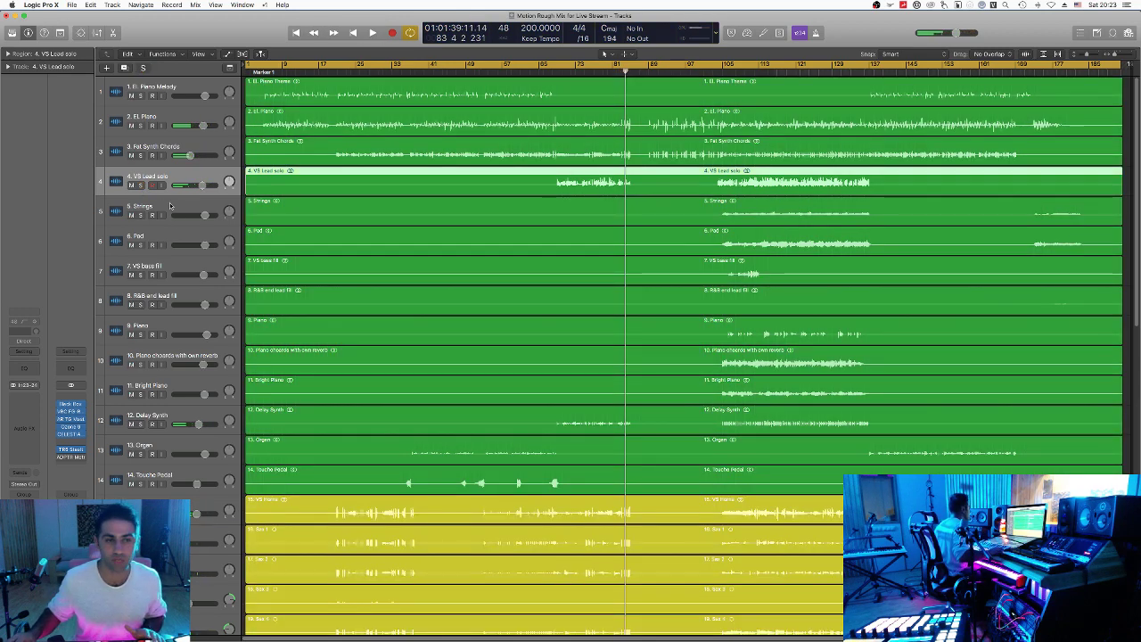
Step: Solo the Strings track, play it from about bar 105, and stop playback
key("Down")
left_click(723, 70)
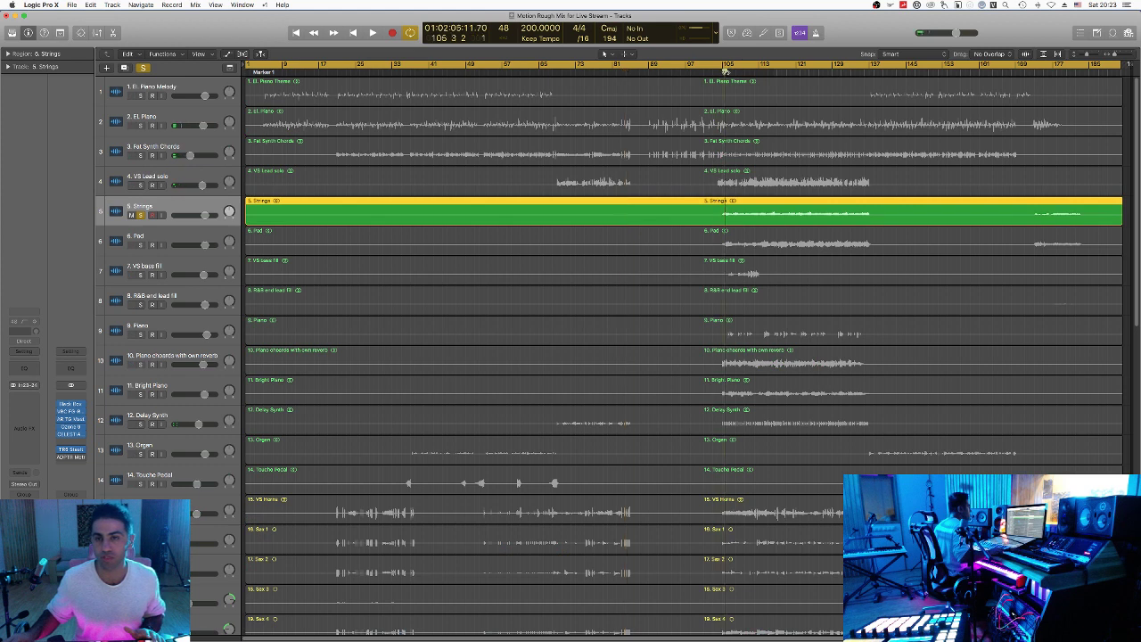
key("space")
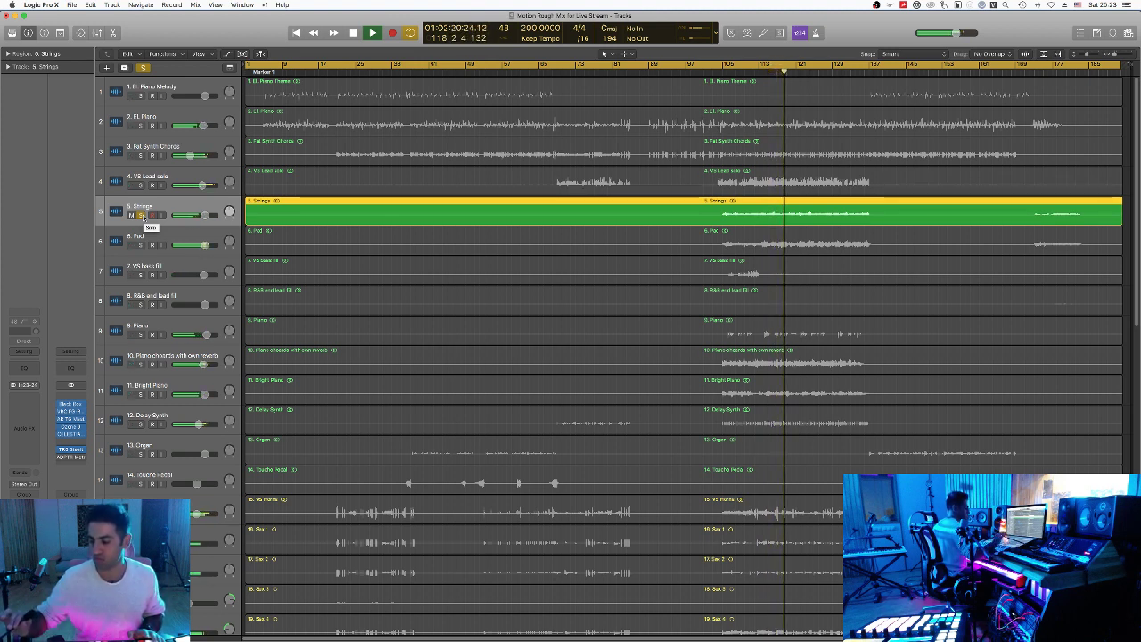
key("space")
Step: Switch the solo from Strings to Pad, play it from bar 105, and release the solo
key("Down")
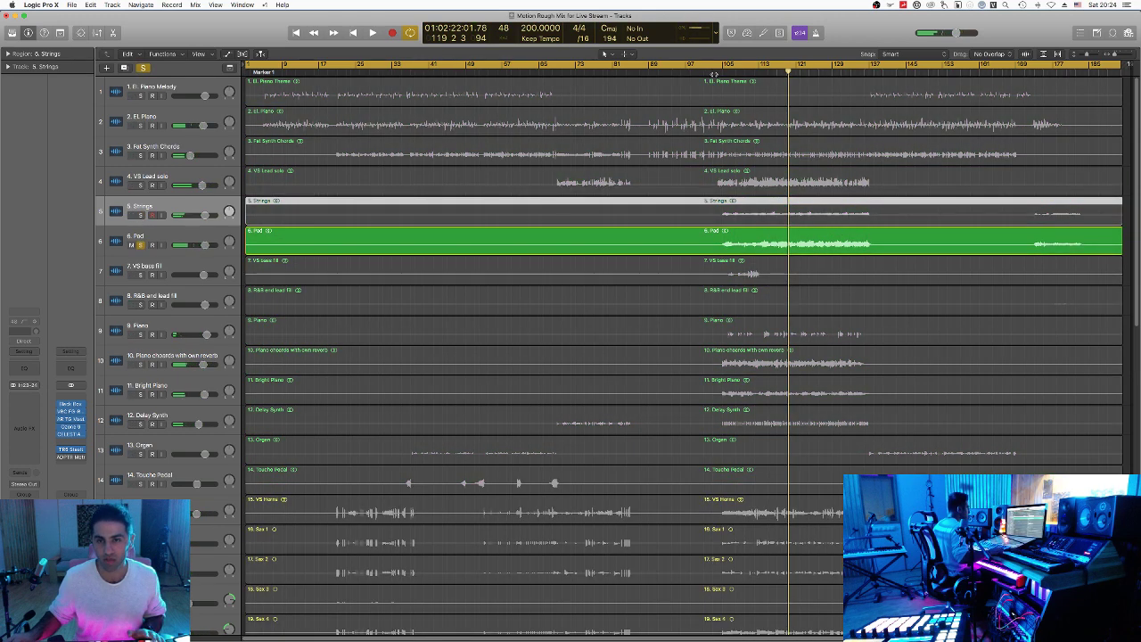
left_click(717, 71)
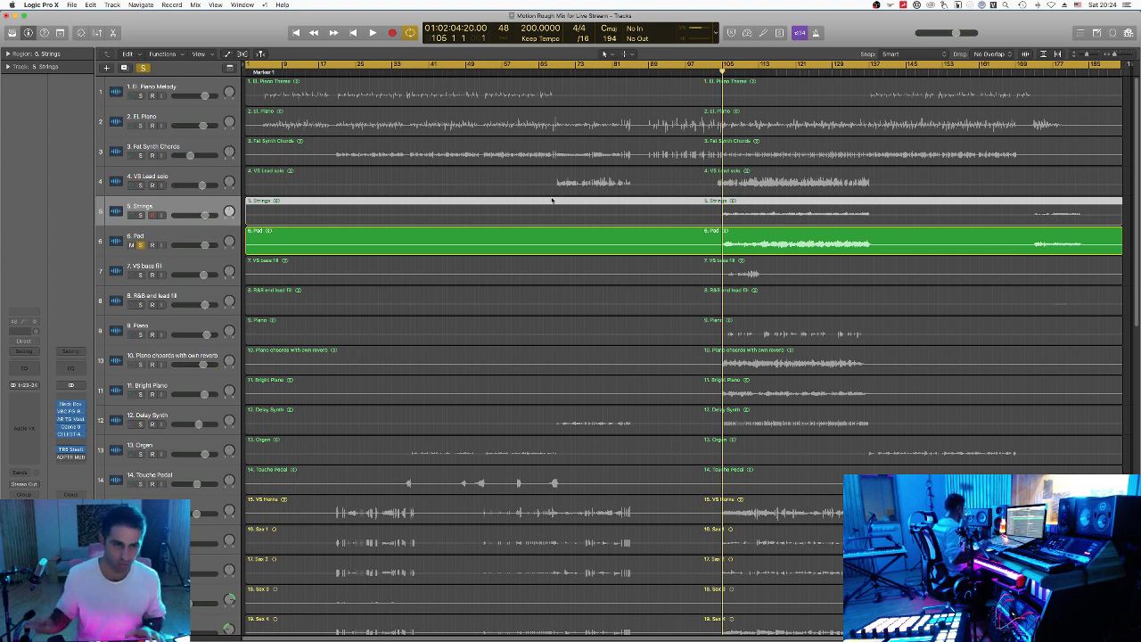
key("space")
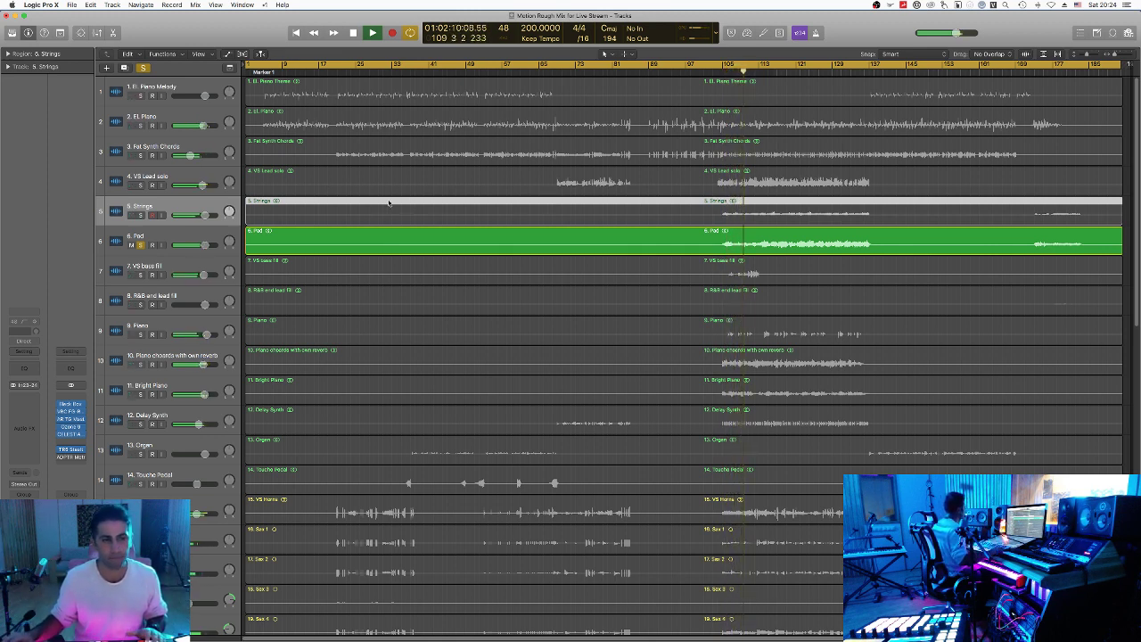
left_click(184, 236)
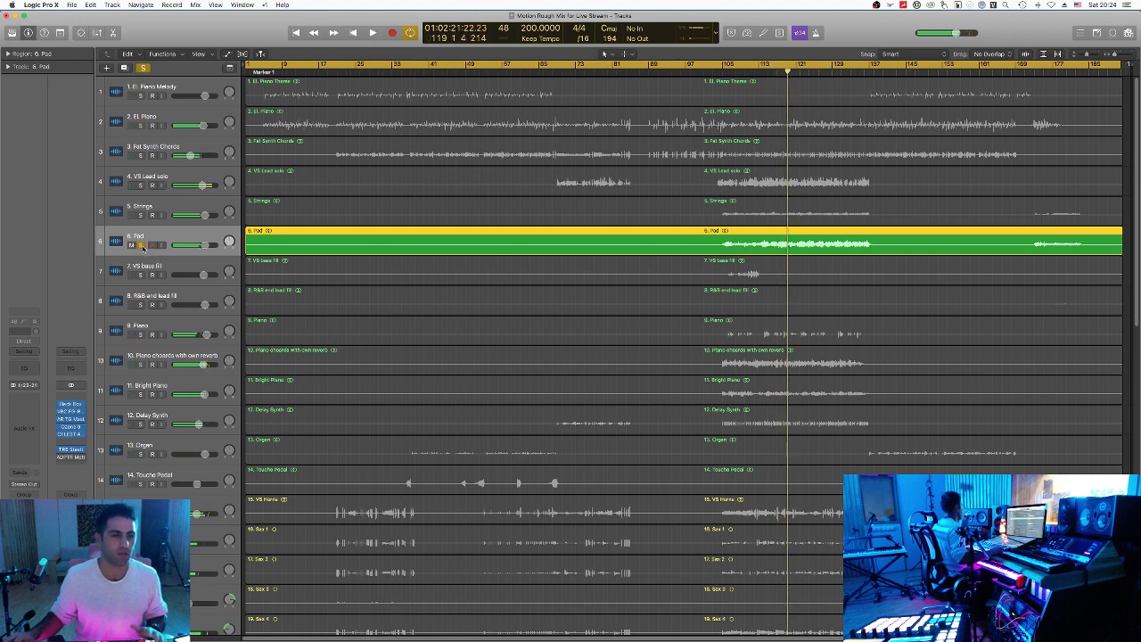
left_click(141, 245)
Step: Solo and select the VS bass fill track, play it from bar 106, and release the solo
left_click(140, 274)
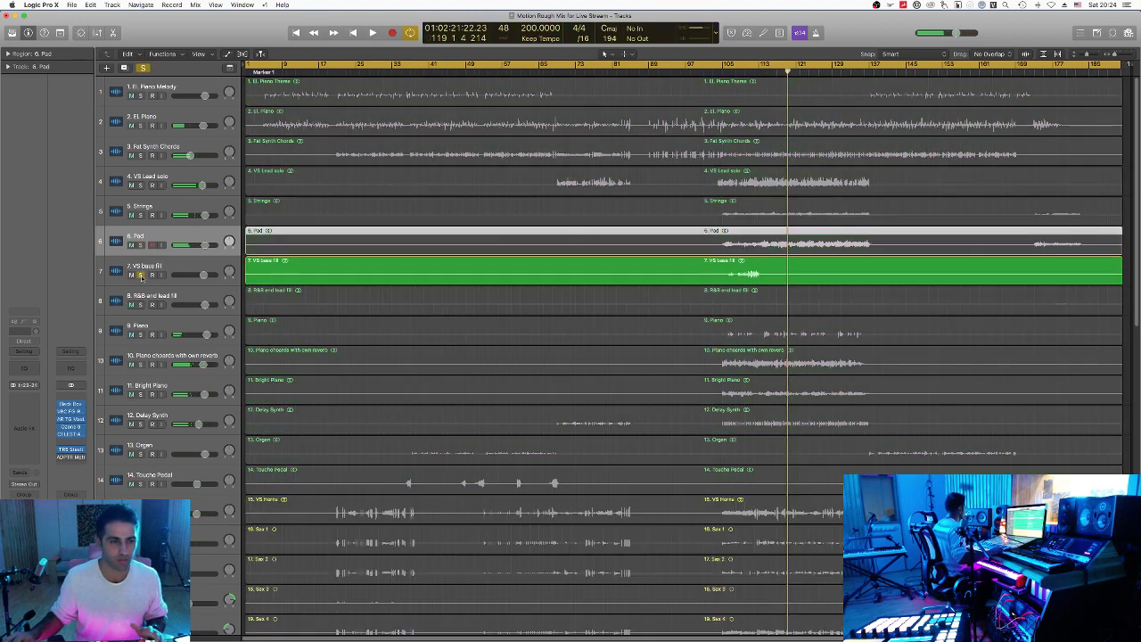
key("space")
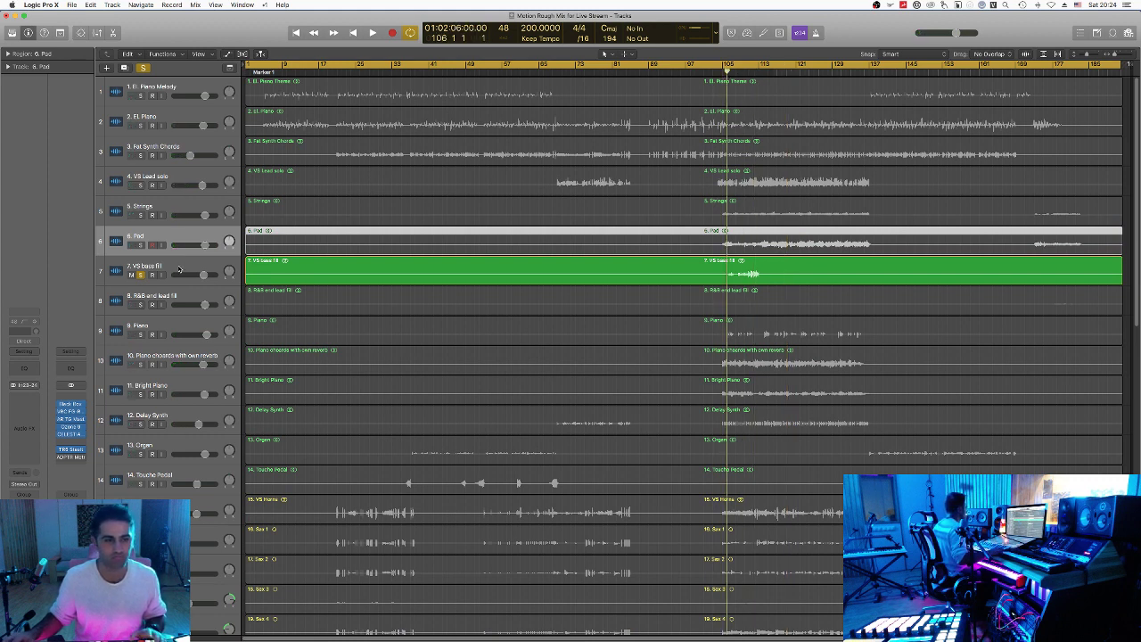
left_click(179, 269)
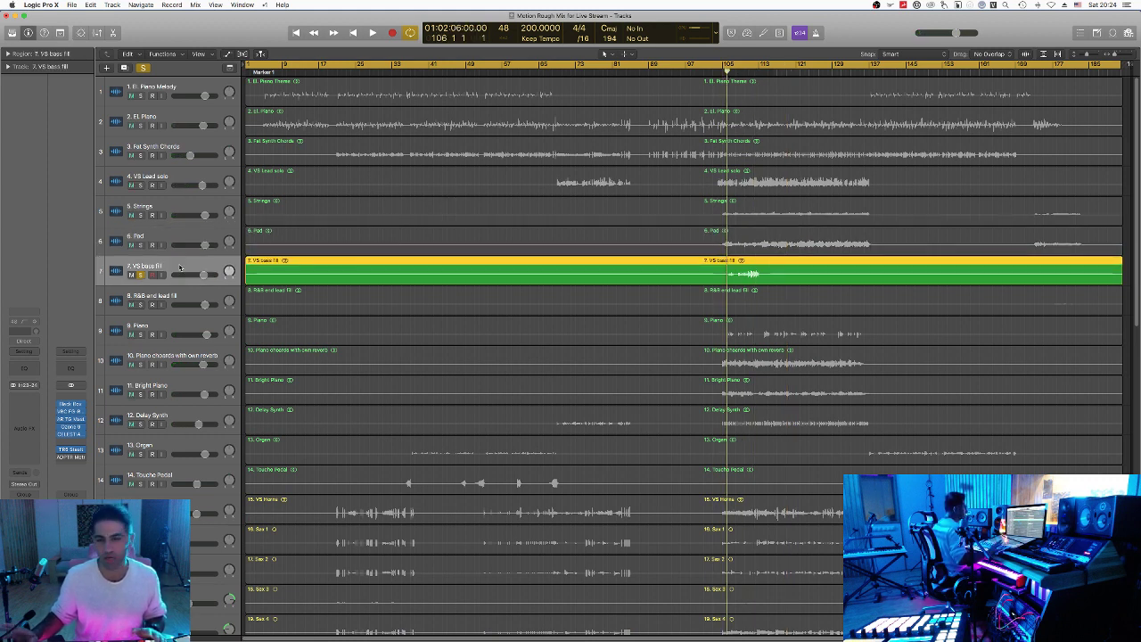
key("space")
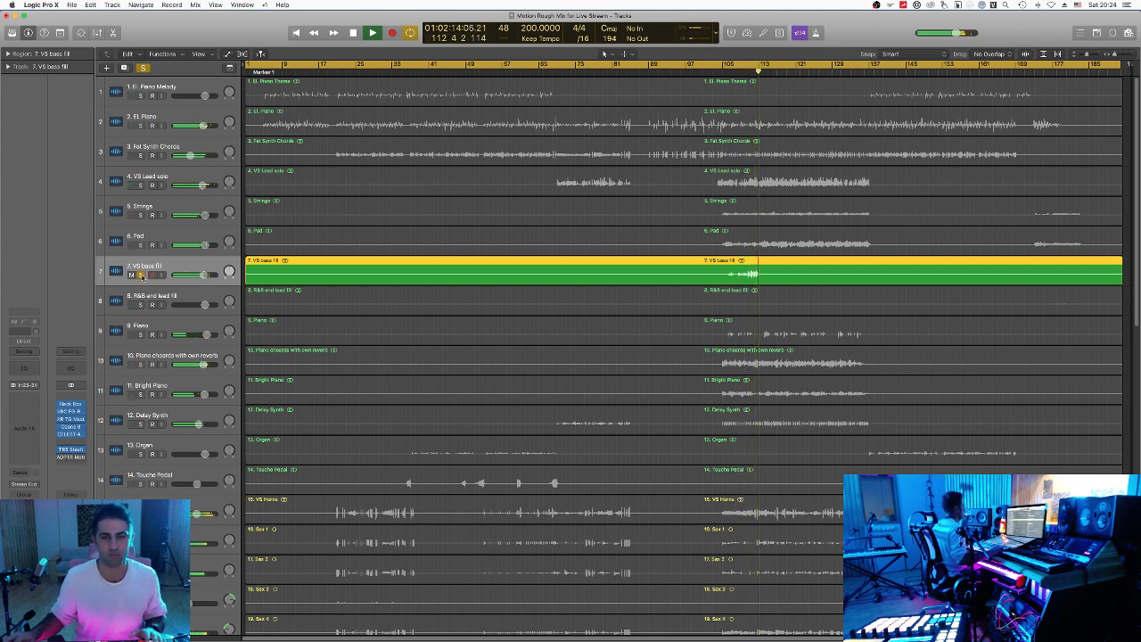
key("space")
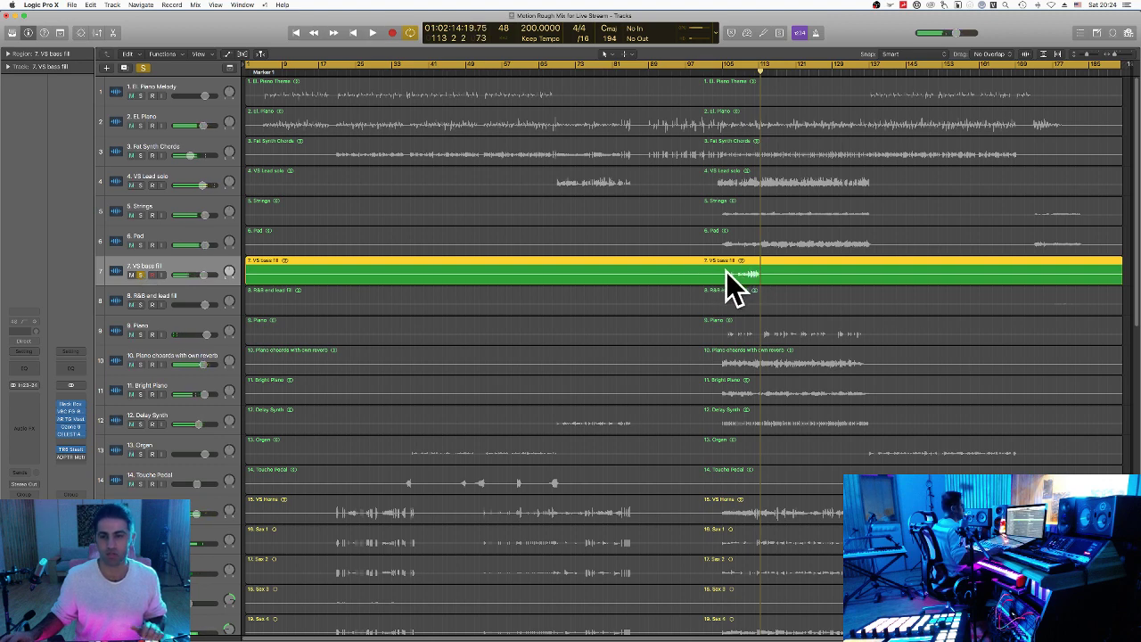
left_click(140, 275)
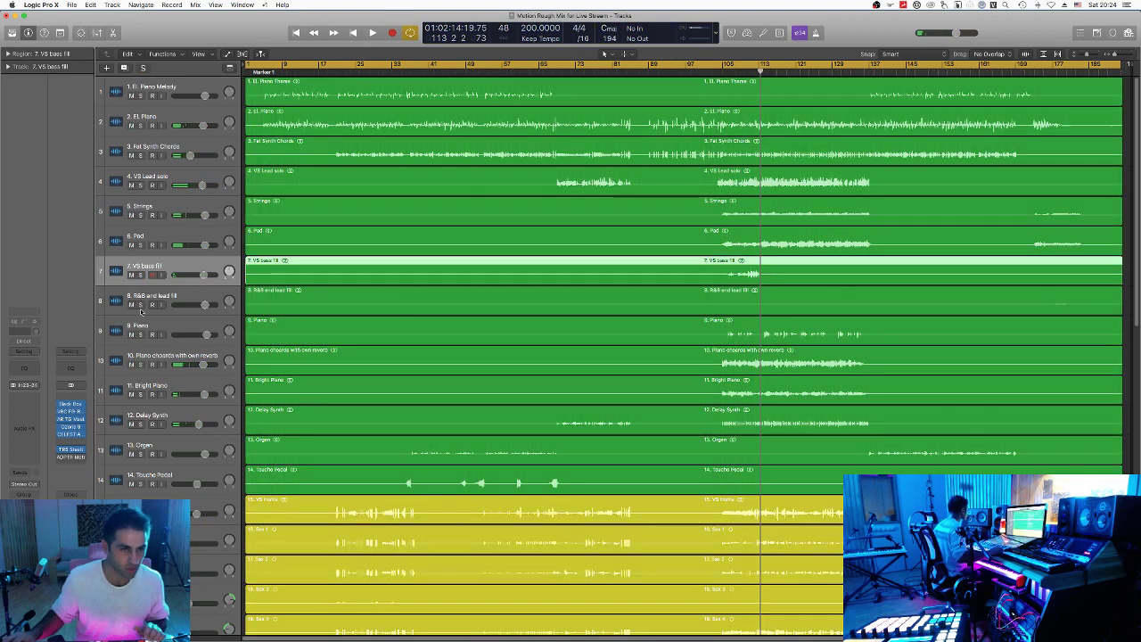
Step: Solo the R&B end lead fill track, play its ending phrase from bar 177, and release the solo
left_click(140, 305)
left_click(193, 293)
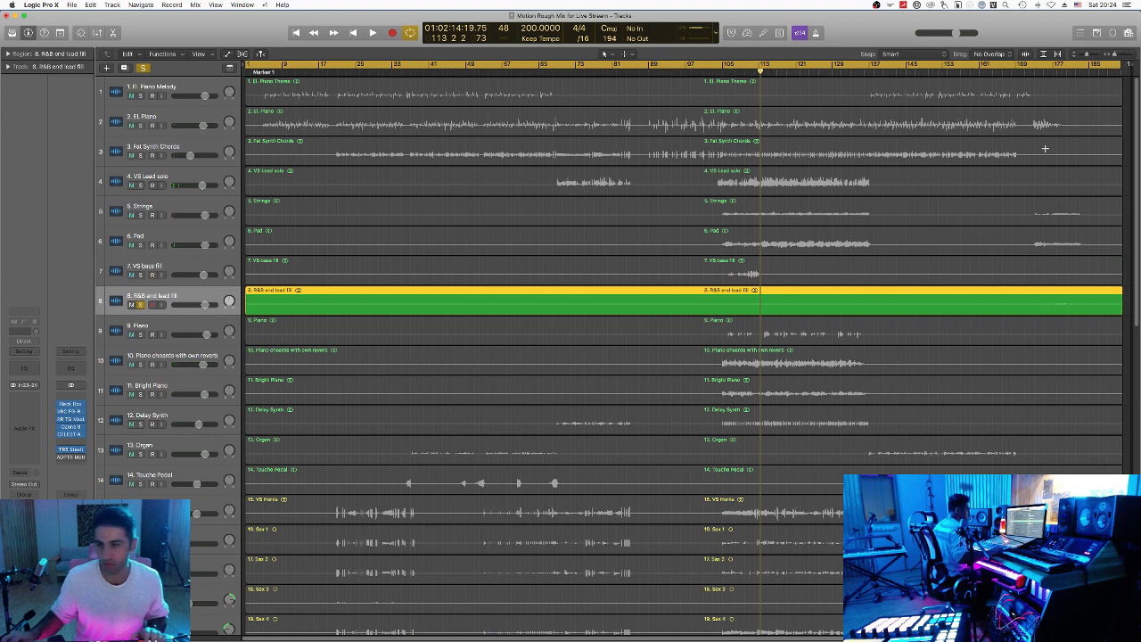
left_click_drag(1064, 72, 1052, 73)
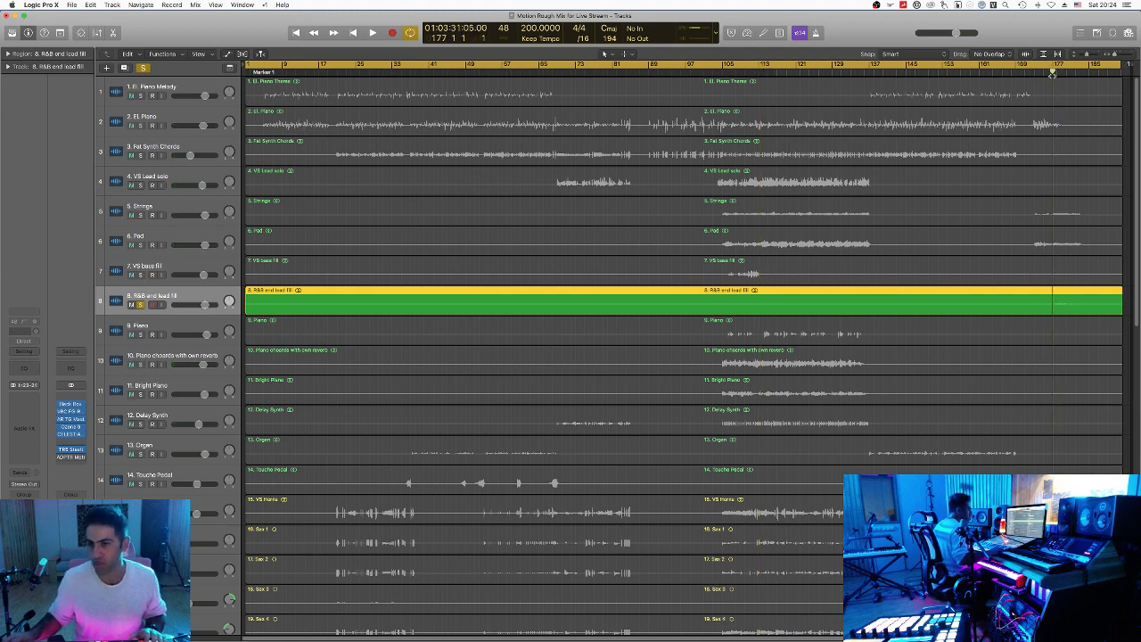
key("space")
key("super+Down")
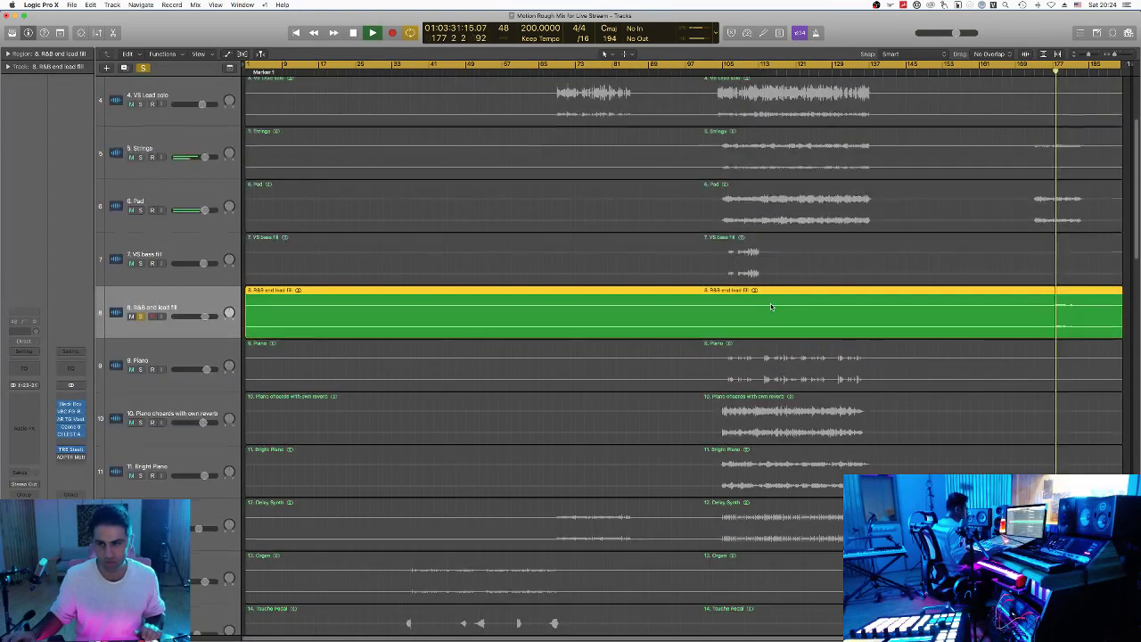
key("super+Up")
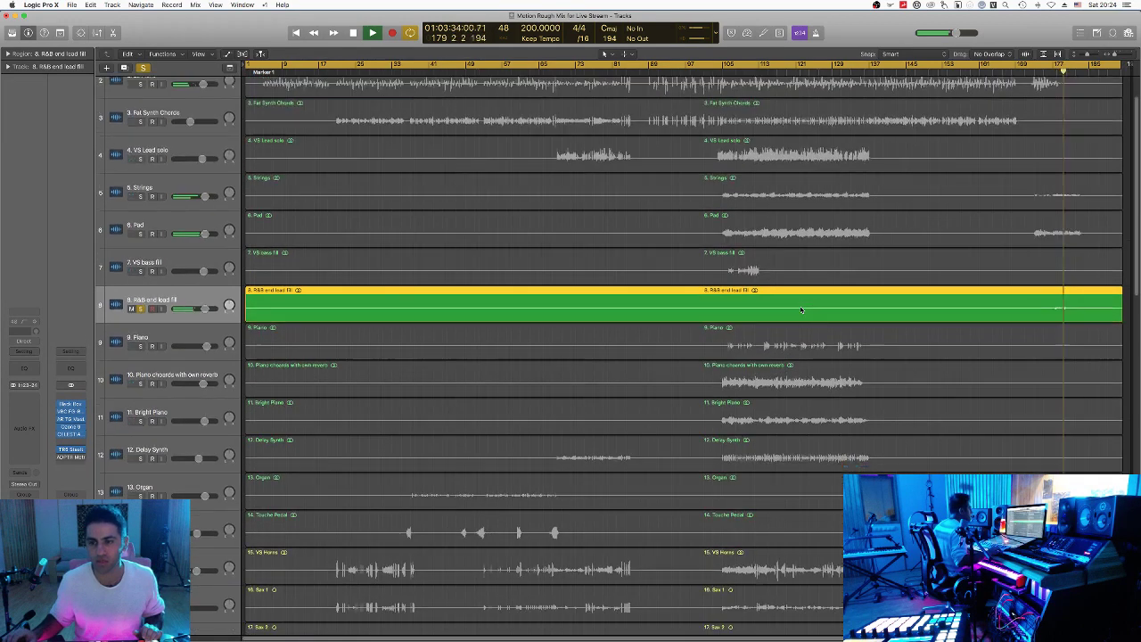
key("space")
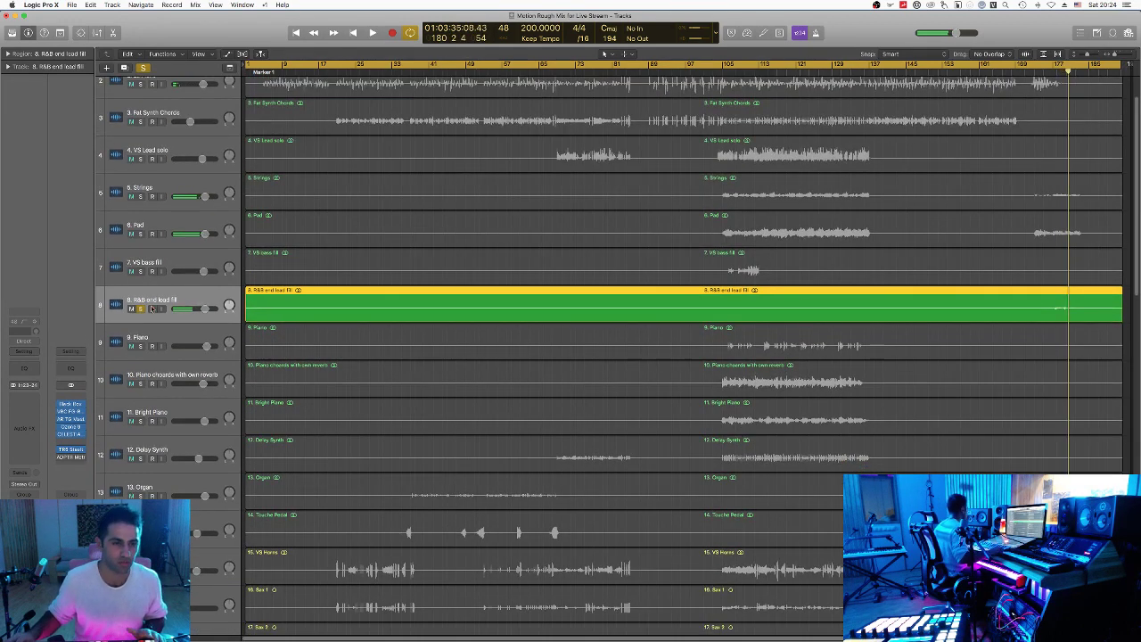
left_click(141, 309)
Step: Solo Piano, Piano chords with own reverb and Bright Piano together, play them from bar 106, and release the solos
left_click(144, 339)
left_click(140, 346)
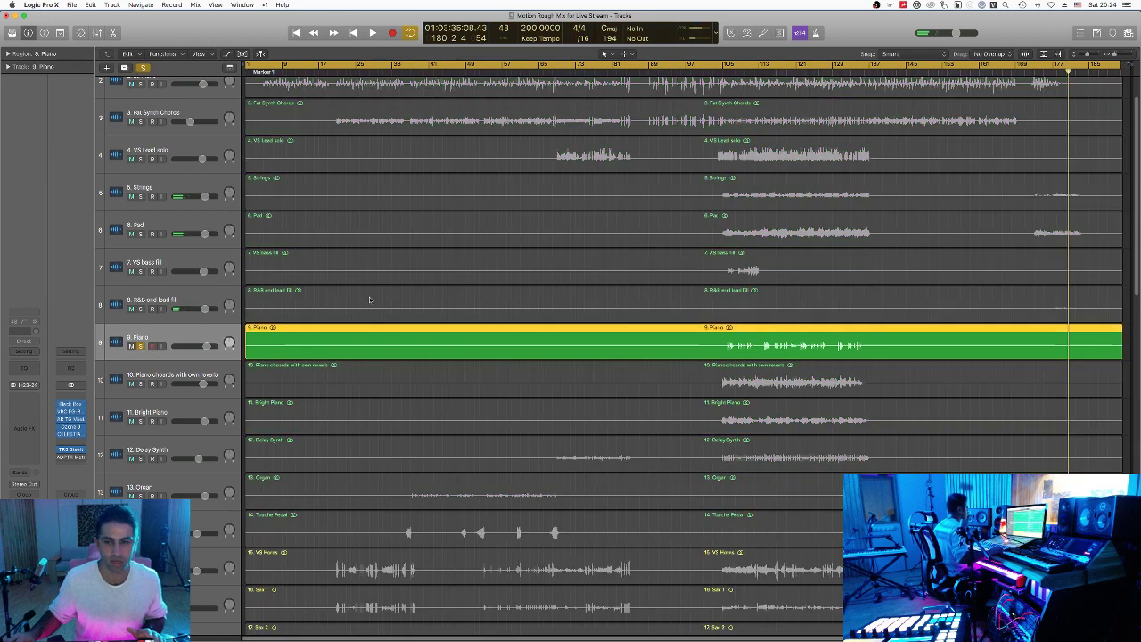
left_click(730, 71)
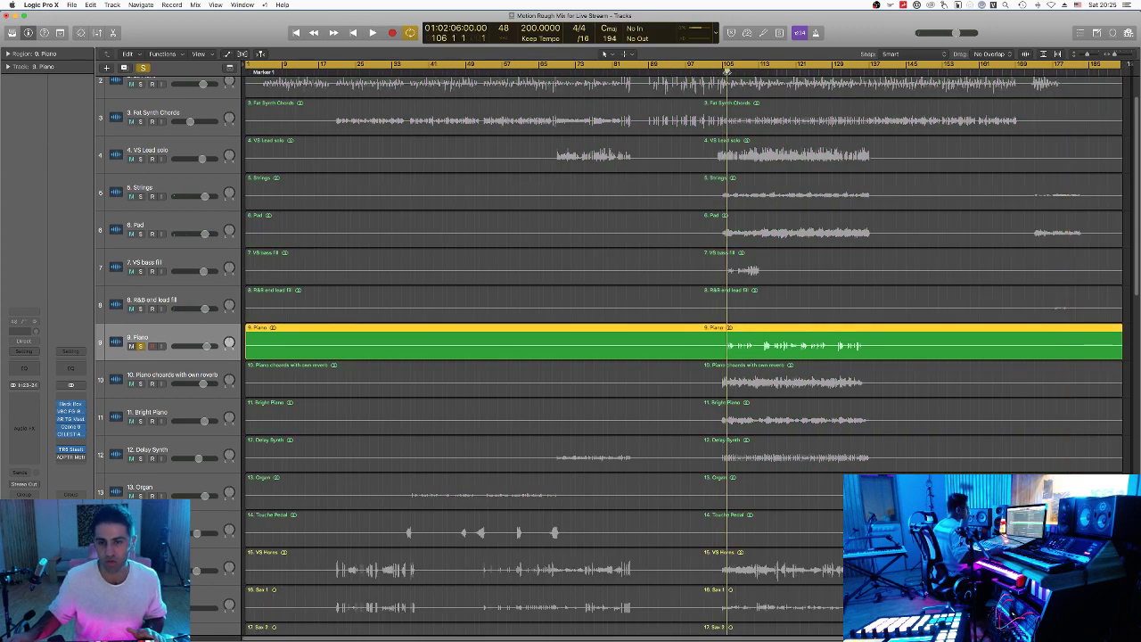
left_click(140, 384)
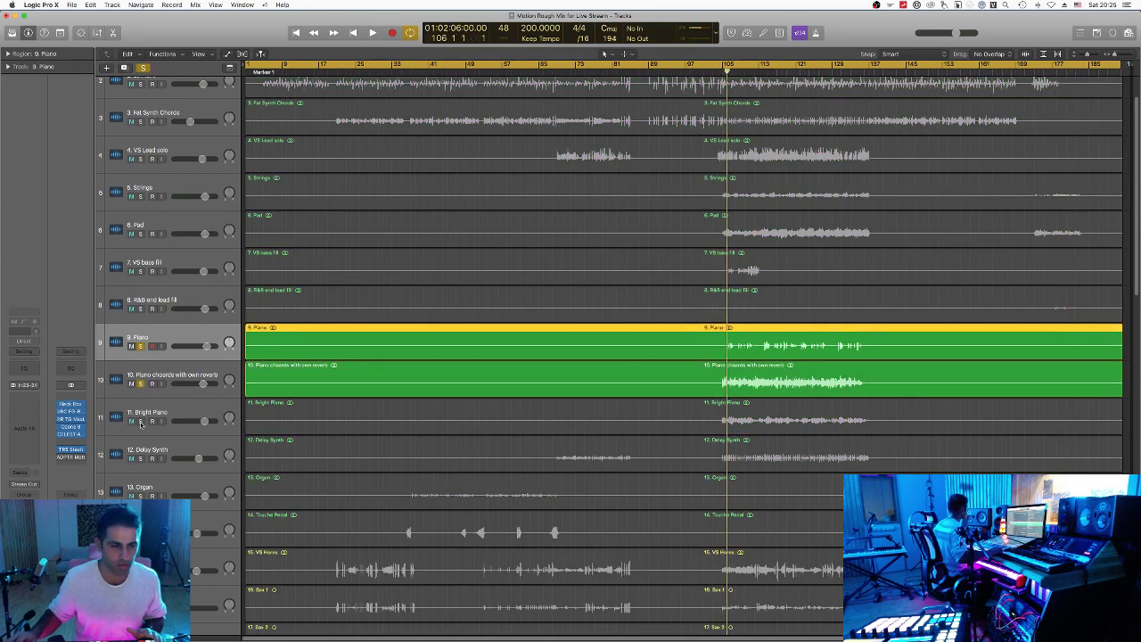
left_click(140, 422)
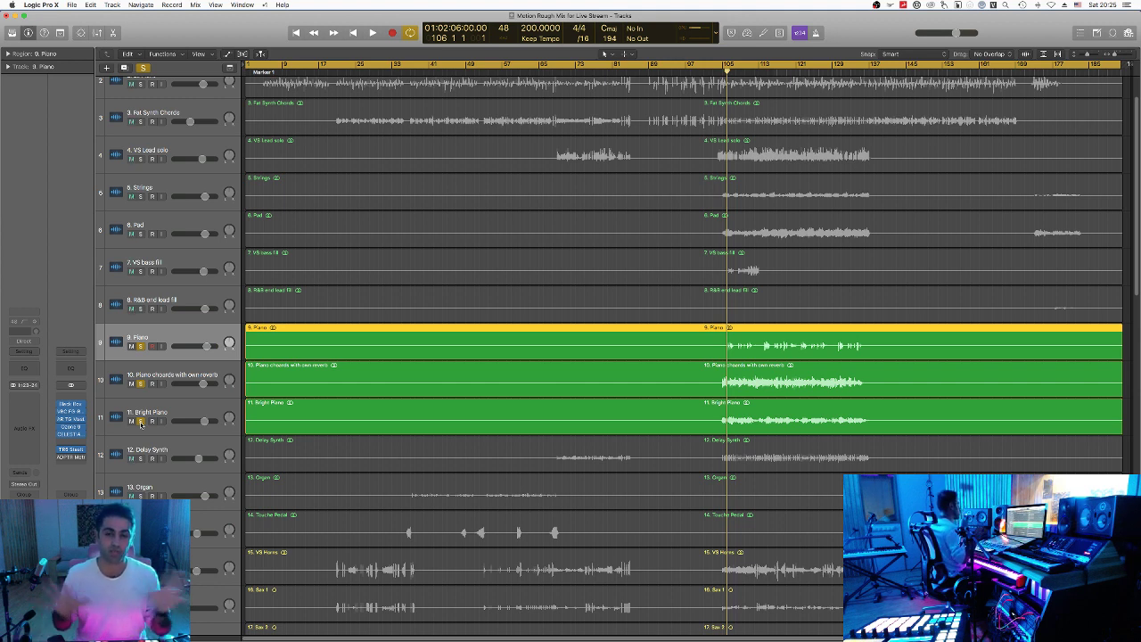
key("space")
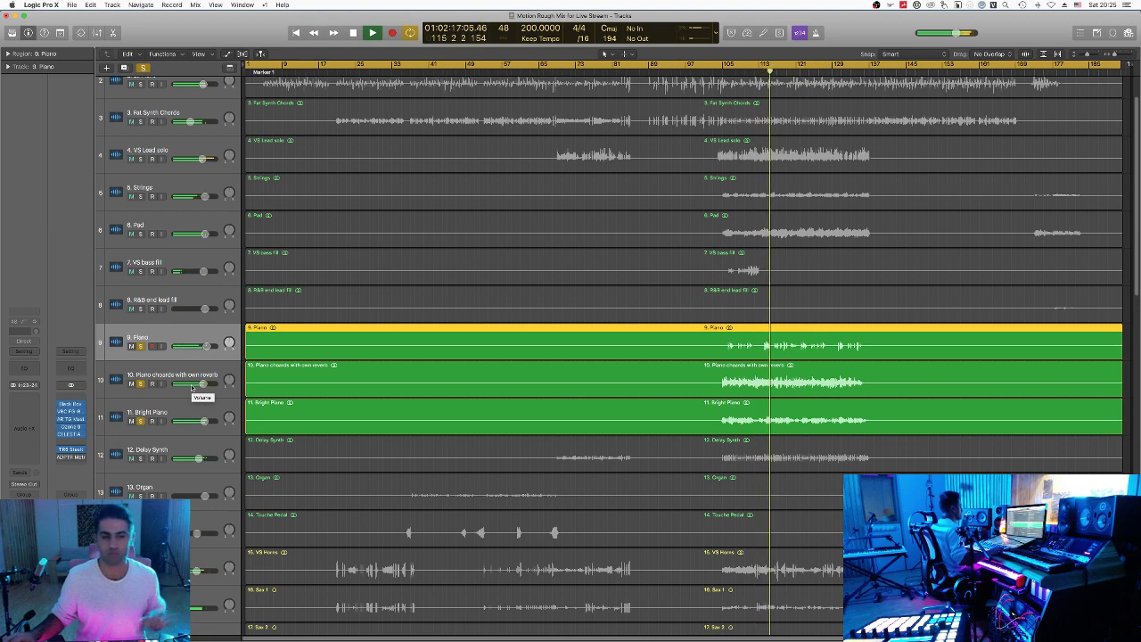
key("space")
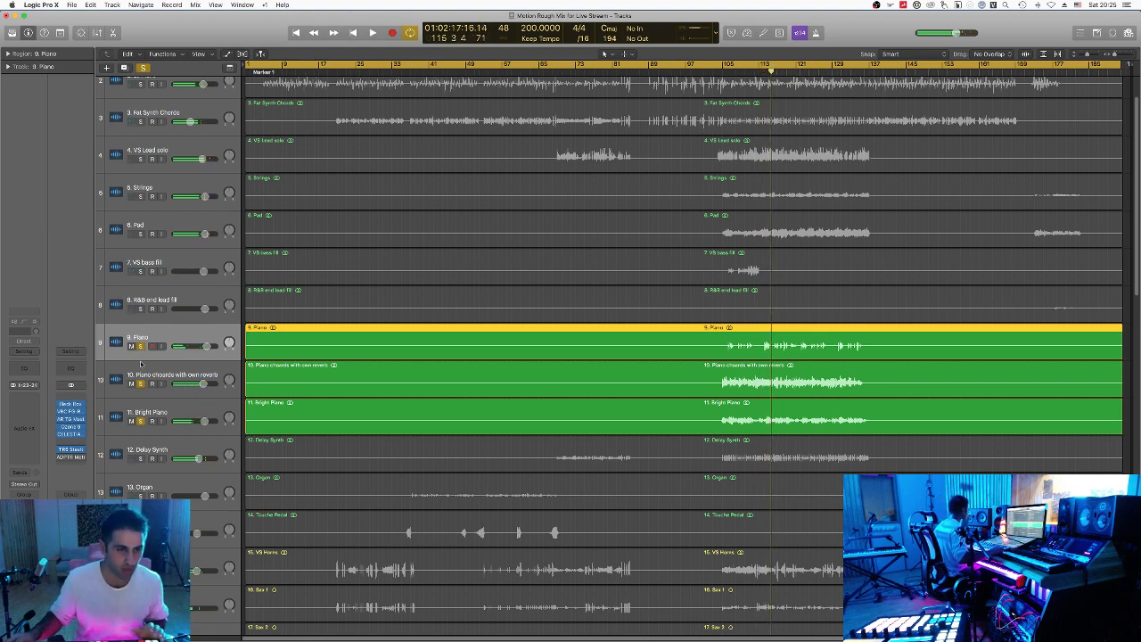
left_click_drag(140, 347, 141, 421)
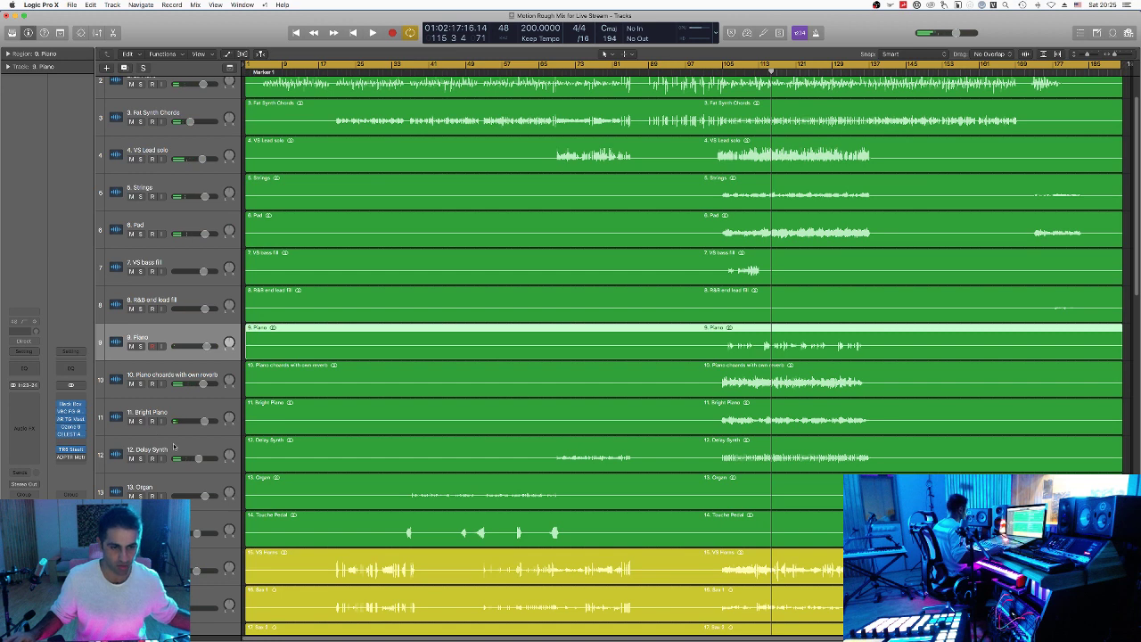
Step: Solo the Delay Synth track, listen to its part, and release the solo
left_click(140, 468)
left_click(140, 458)
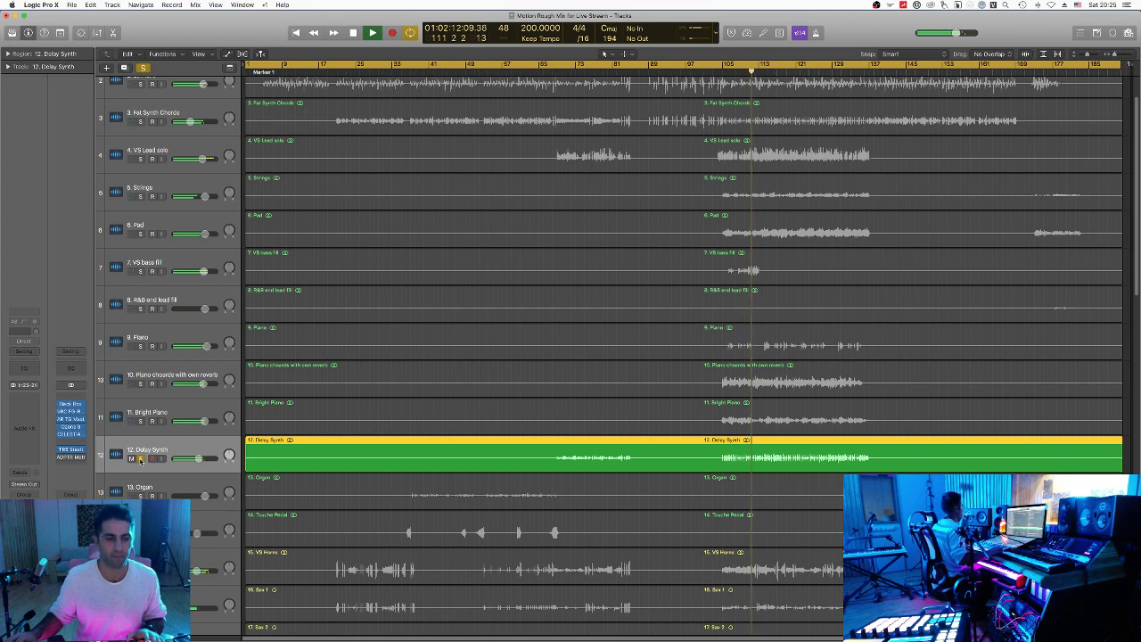
left_click(140, 459)
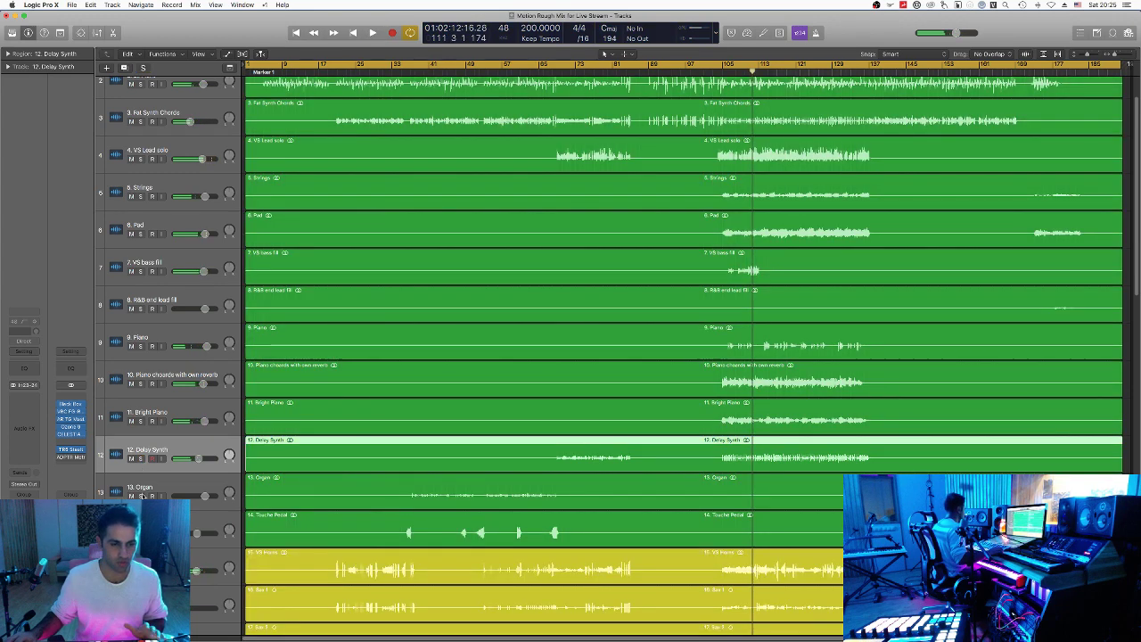
Step: Solo the Organ track, play it from about bar 137, and select the track
left_click(140, 496)
left_click_drag(886, 78, 869, 75)
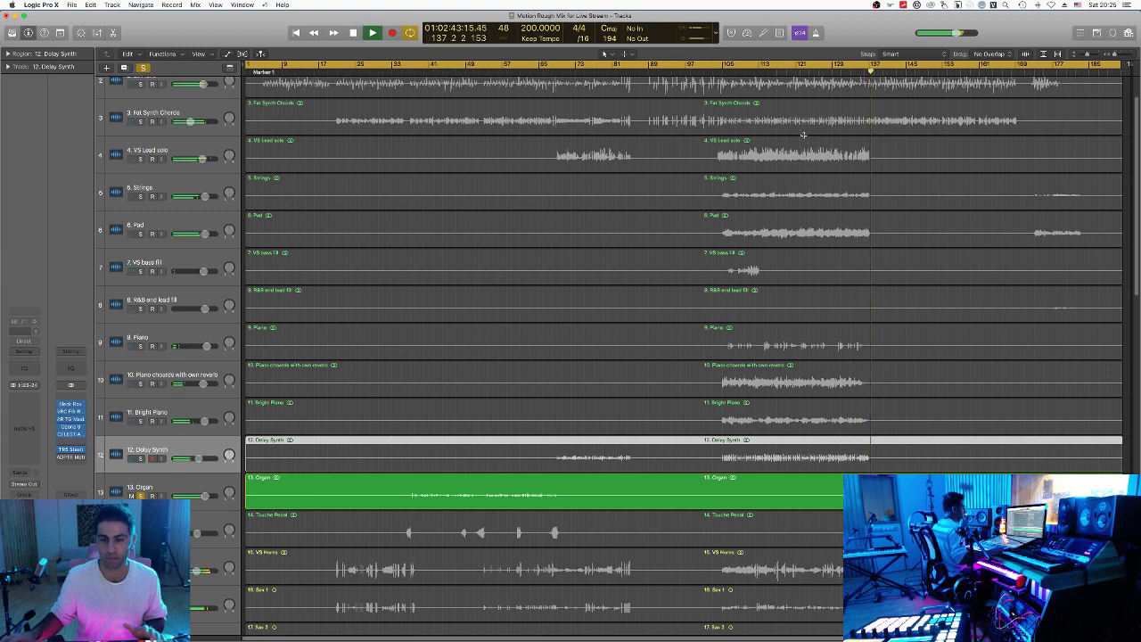
left_click(186, 482)
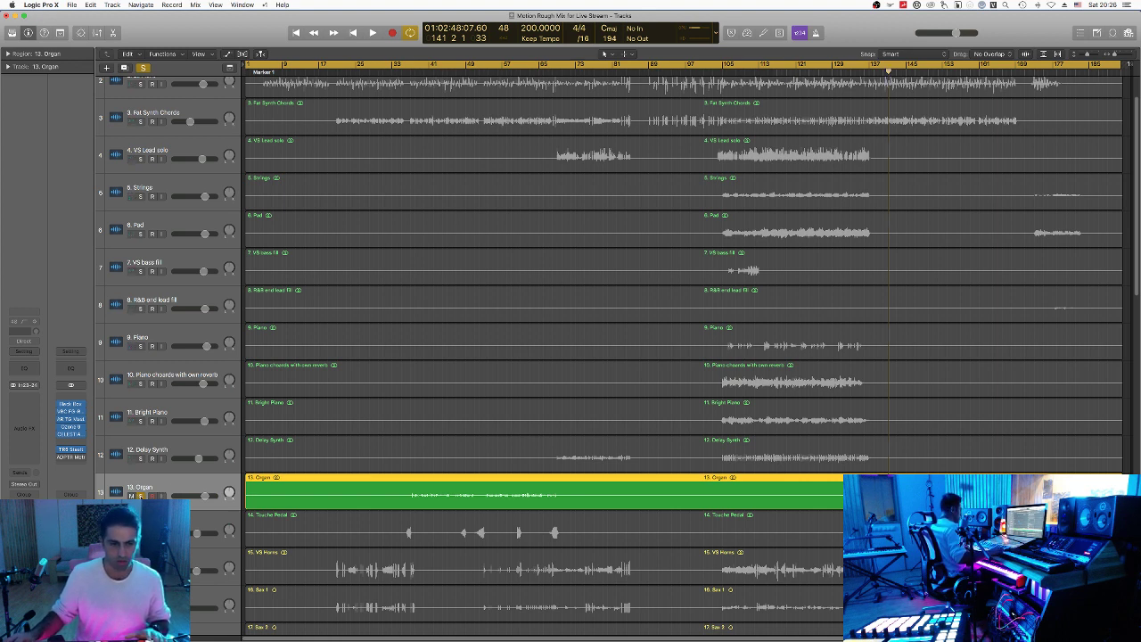
Step: Switch the solo from Organ to Touche Pedal, play its sections from about bars 48, 59 and 67, and stop playback
key("super+a")
key("Down")
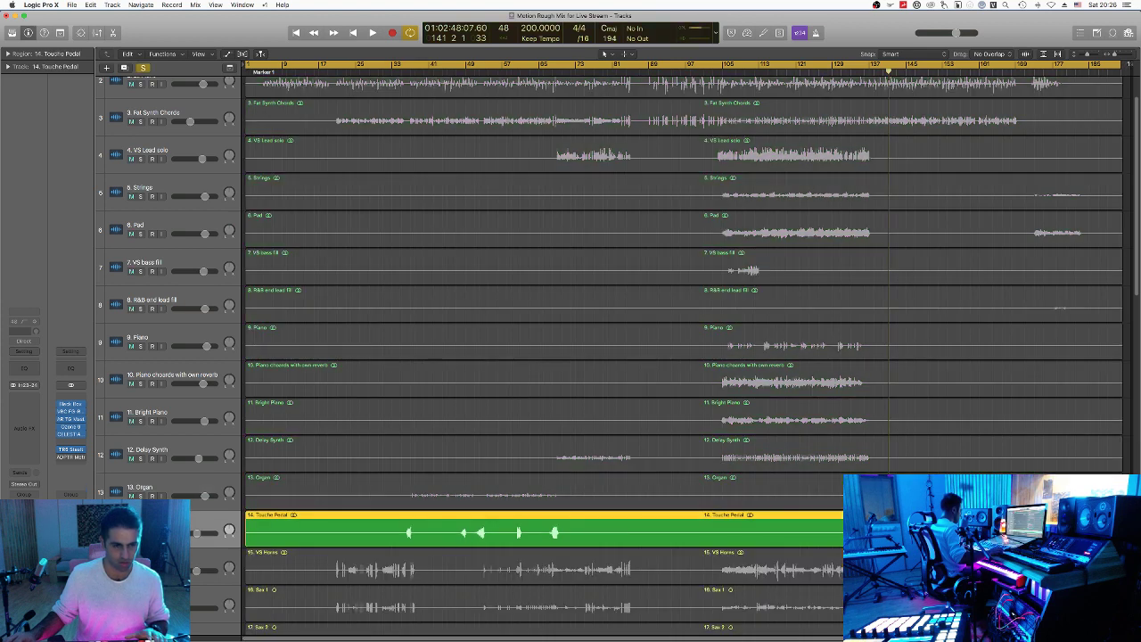
left_click(553, 74)
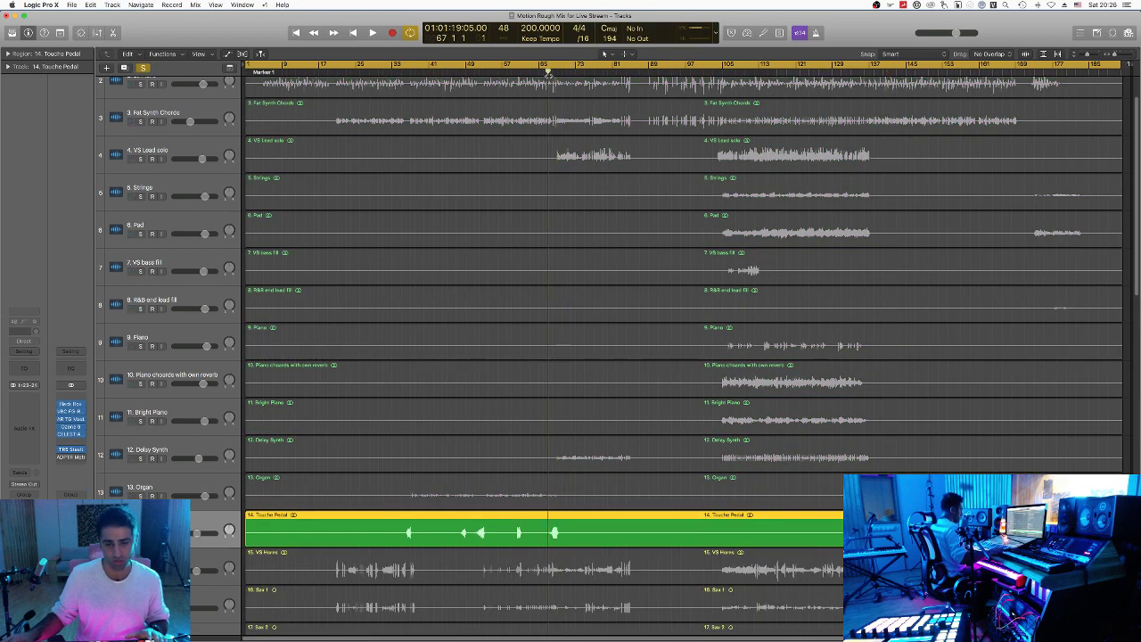
left_click_drag(507, 86, 462, 91)
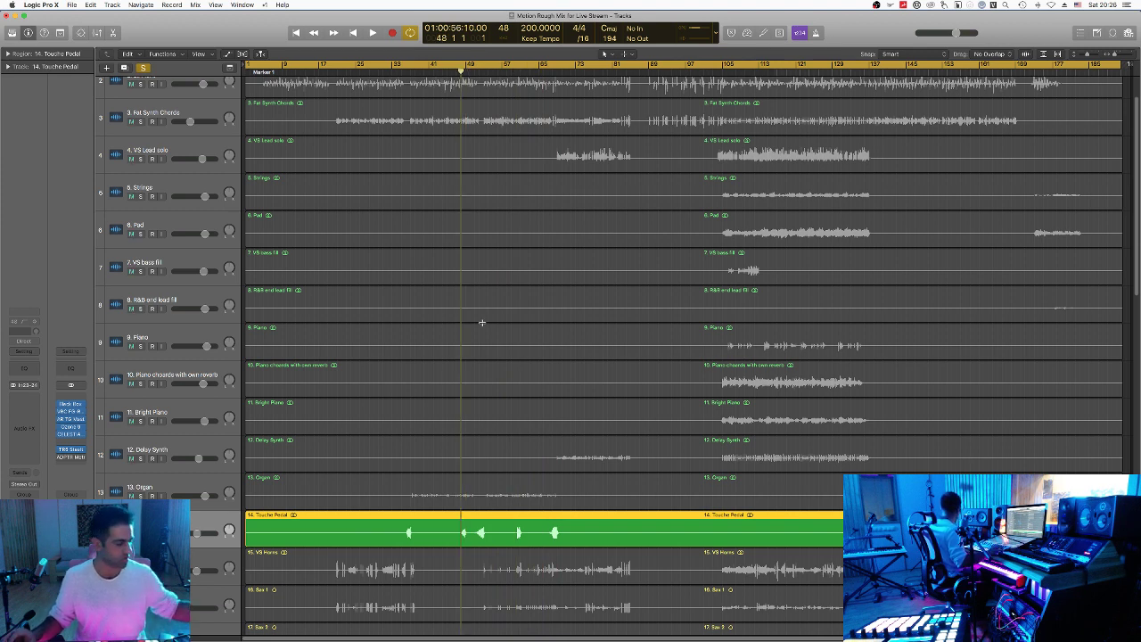
key("space")
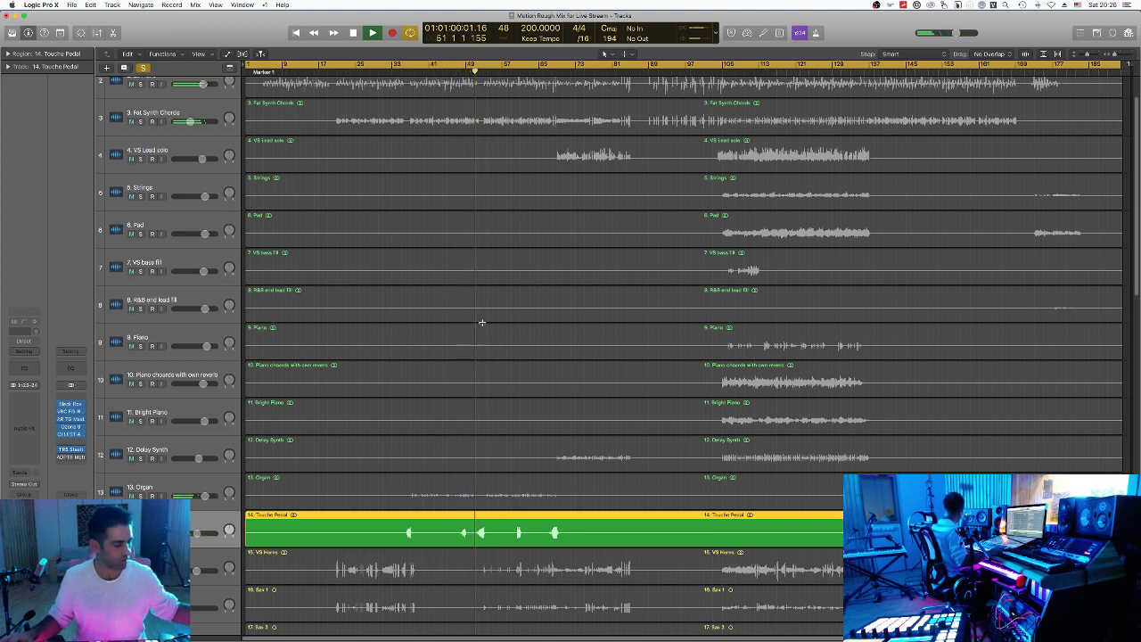
left_click(514, 71)
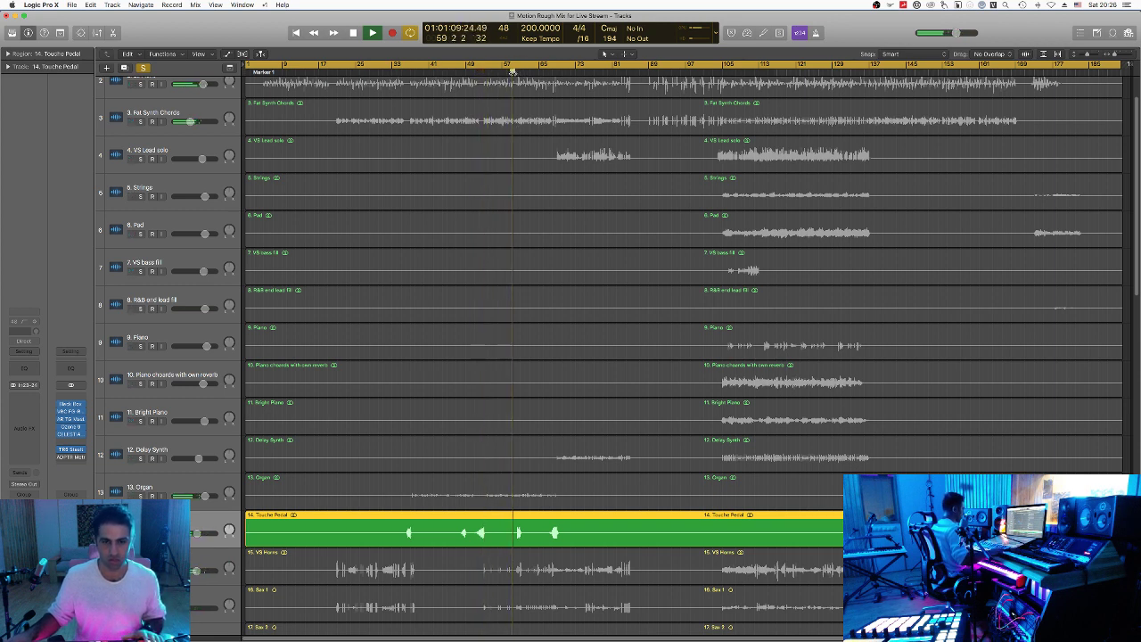
left_click(514, 71)
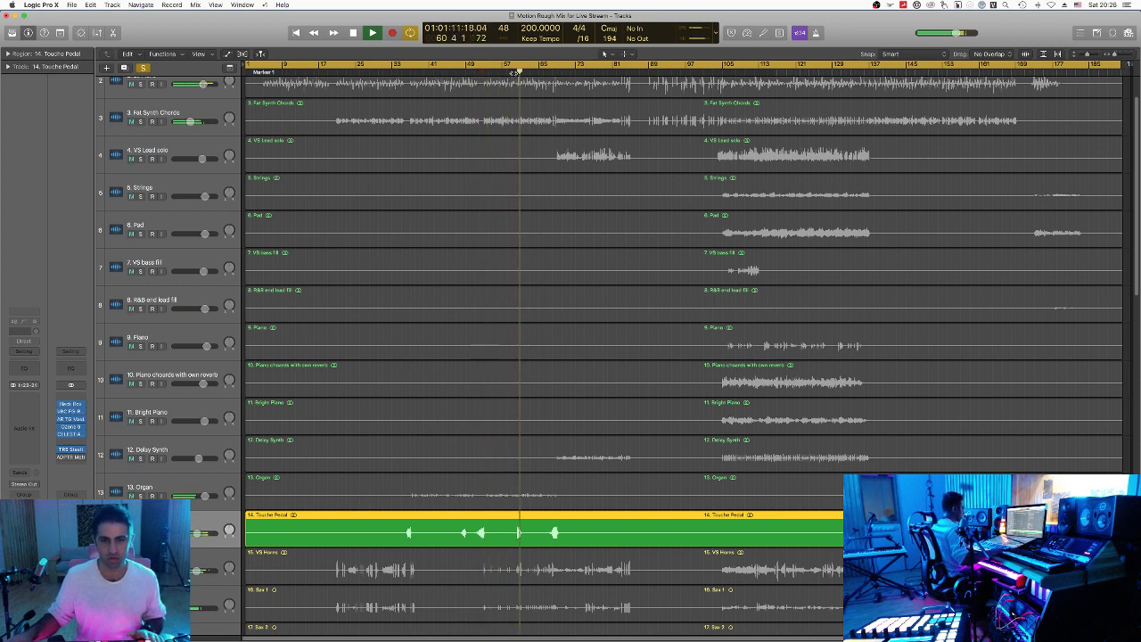
left_click(551, 72)
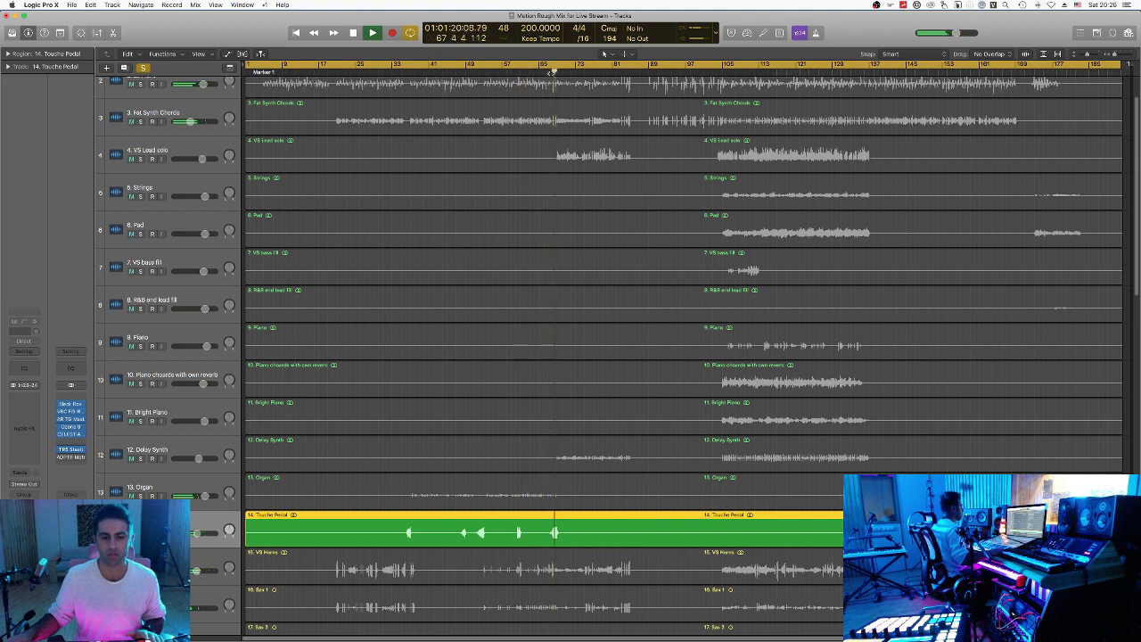
key("space")
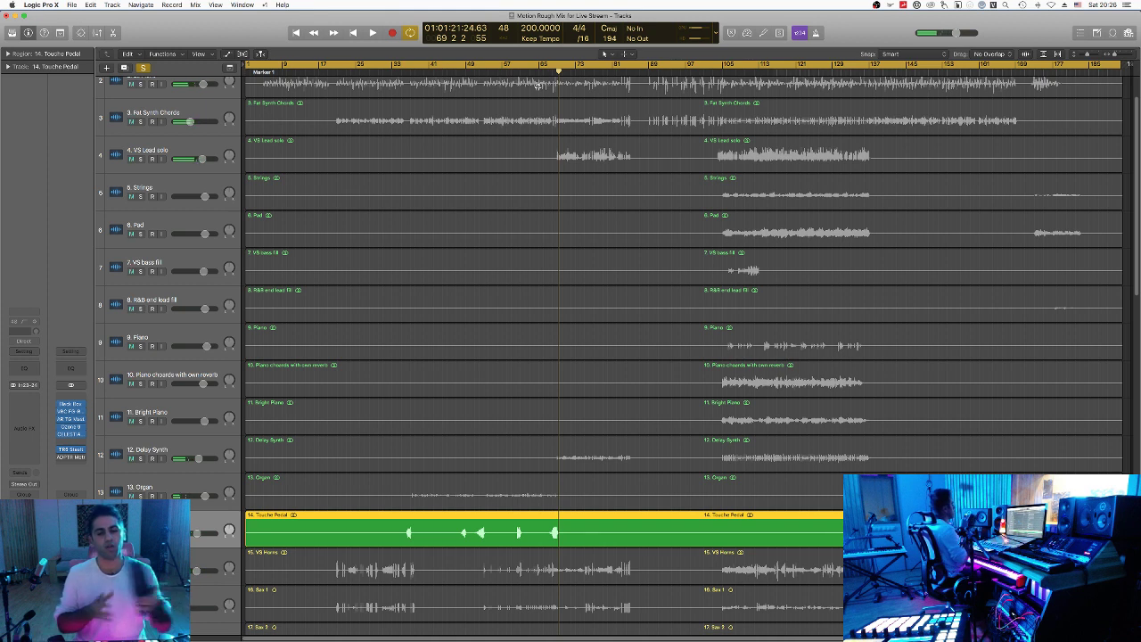
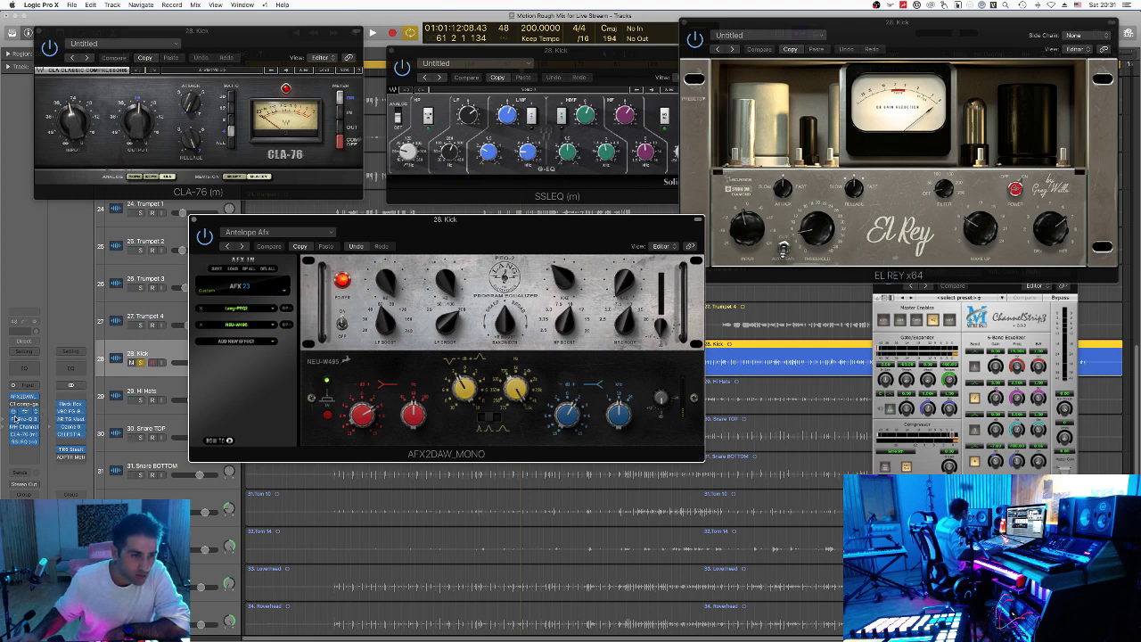
Step: Play the soloed Kick without its insert effects, stop playback, and switch the whole plug-in chain back on
key("space")
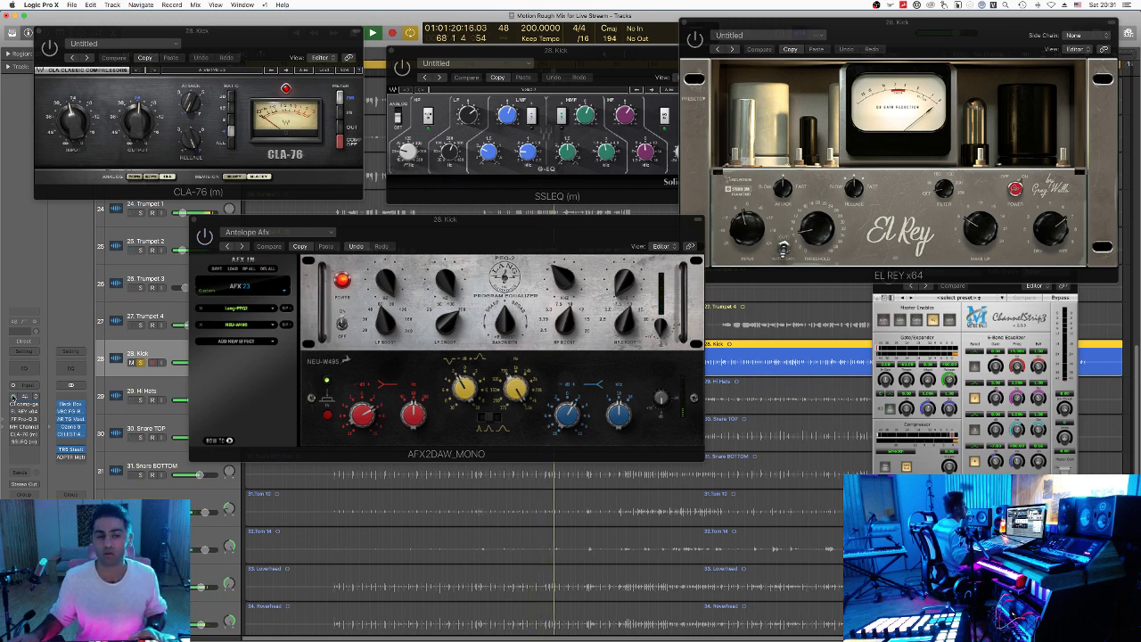
key("space")
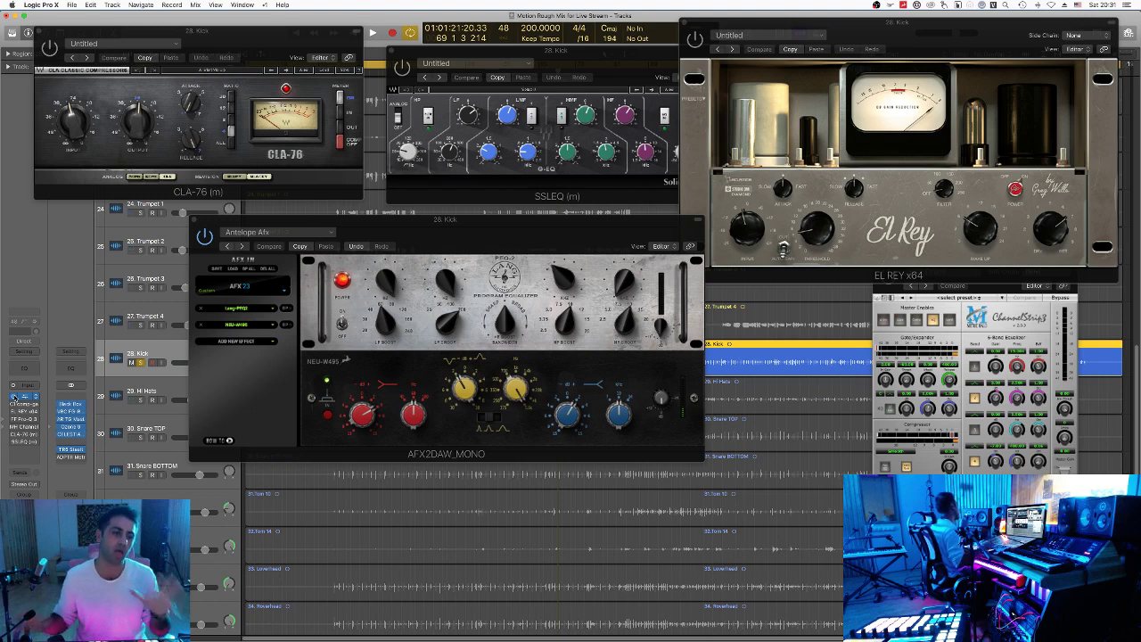
left_click_drag(13, 396, 17, 435)
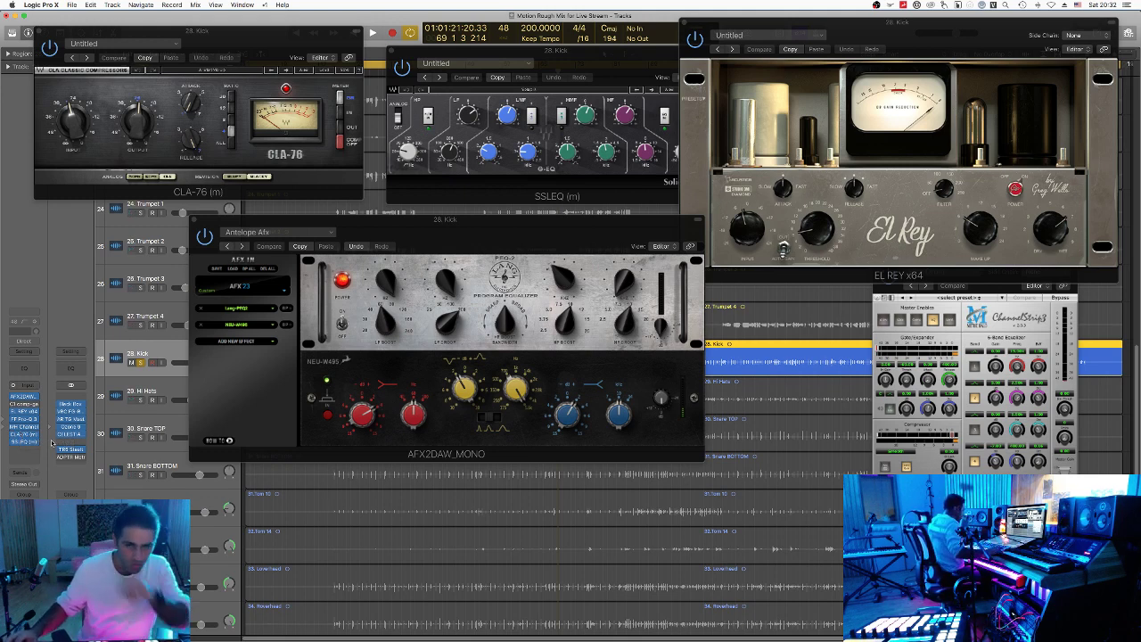
Step: Close all the open Kick plug-in windows: CLA-76, SSLEQ, EL REY, Channel Strip and AFX2DAW_MONO
left_click(38, 33)
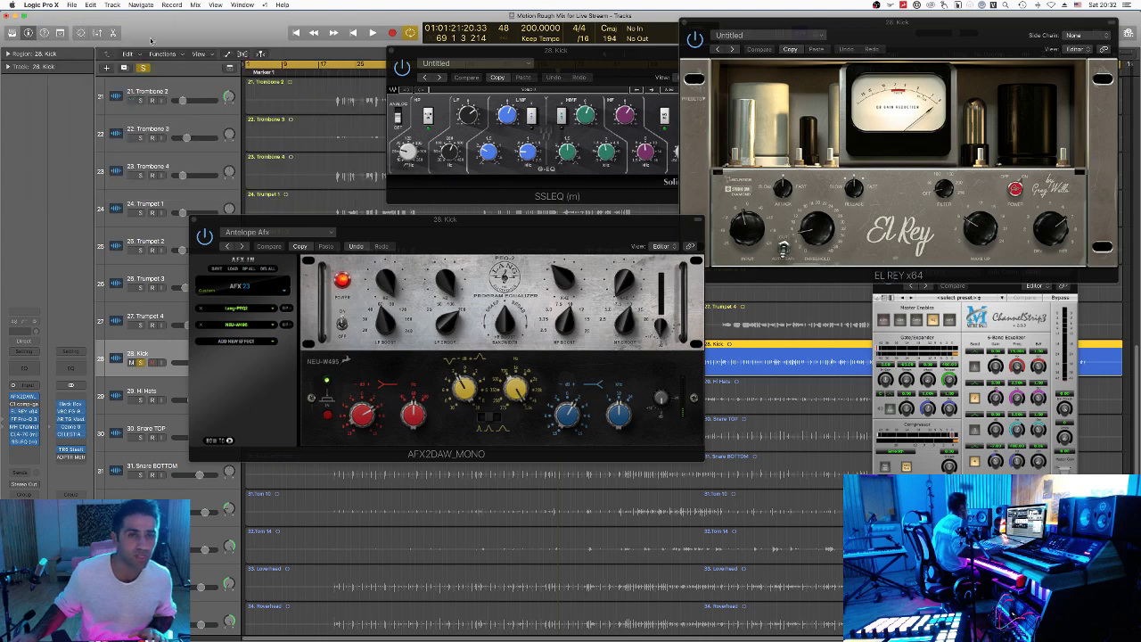
left_click(389, 50)
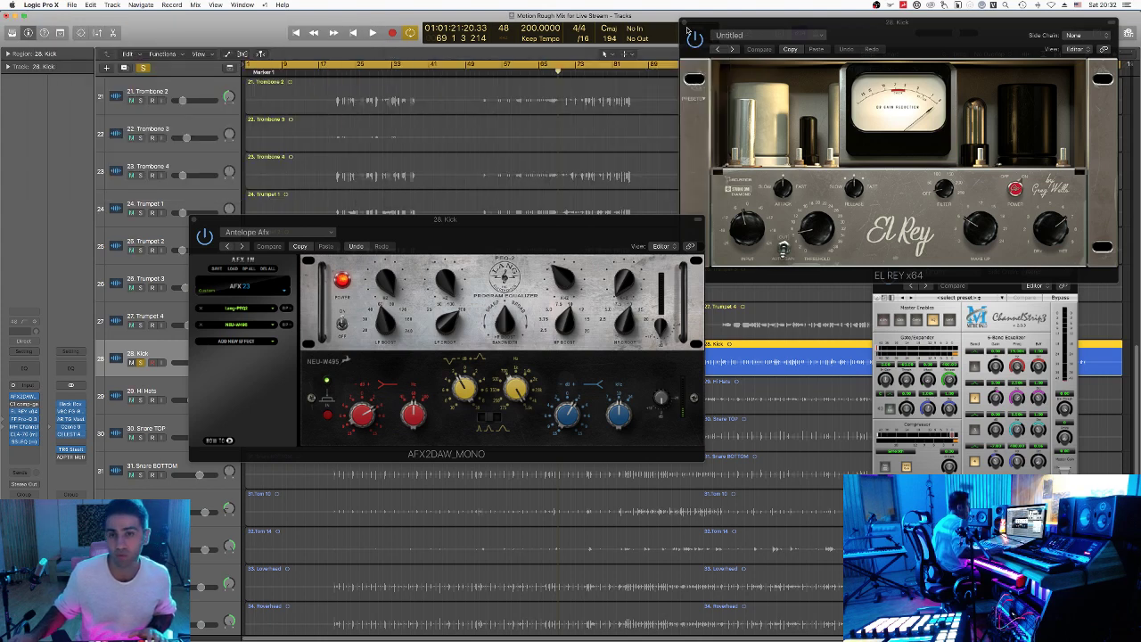
left_click(684, 23)
left_click(878, 260)
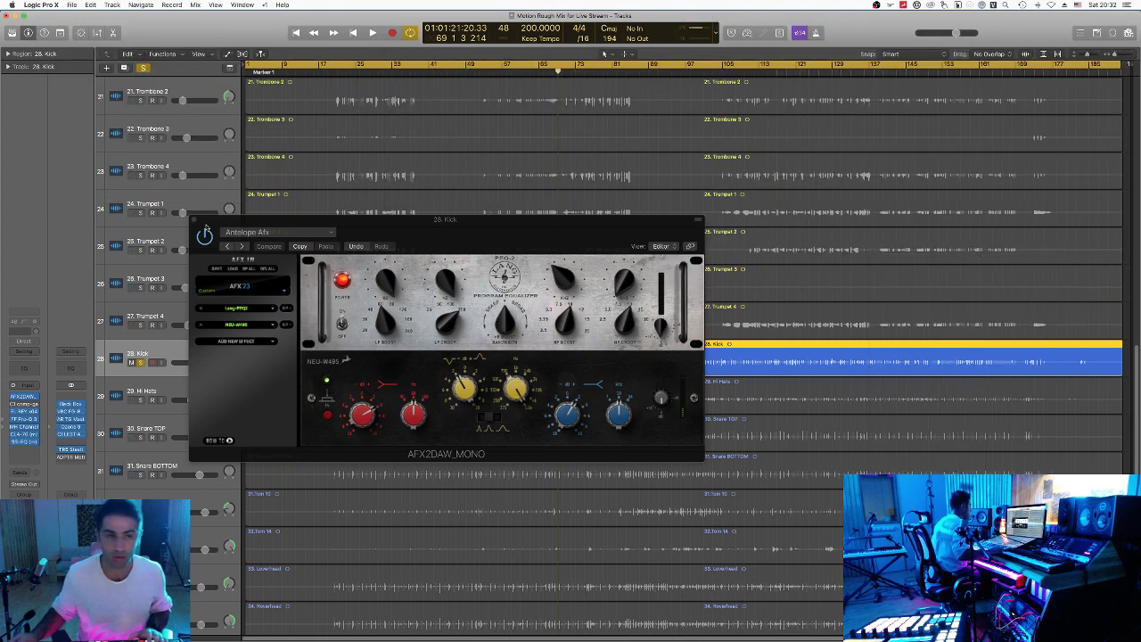
left_click(194, 220)
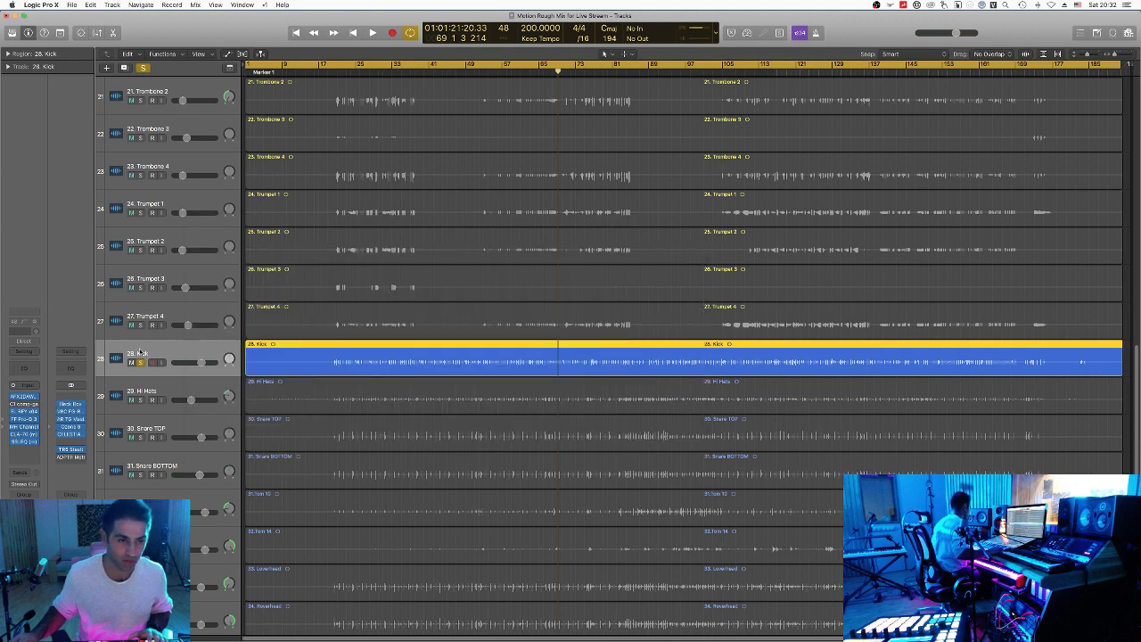
Step: Open the Kick's C1 comp-gate plug-in, bring its window over the arrangement for viewing, and close it
left_click(24, 404)
left_click_drag(174, 36, 505, 123)
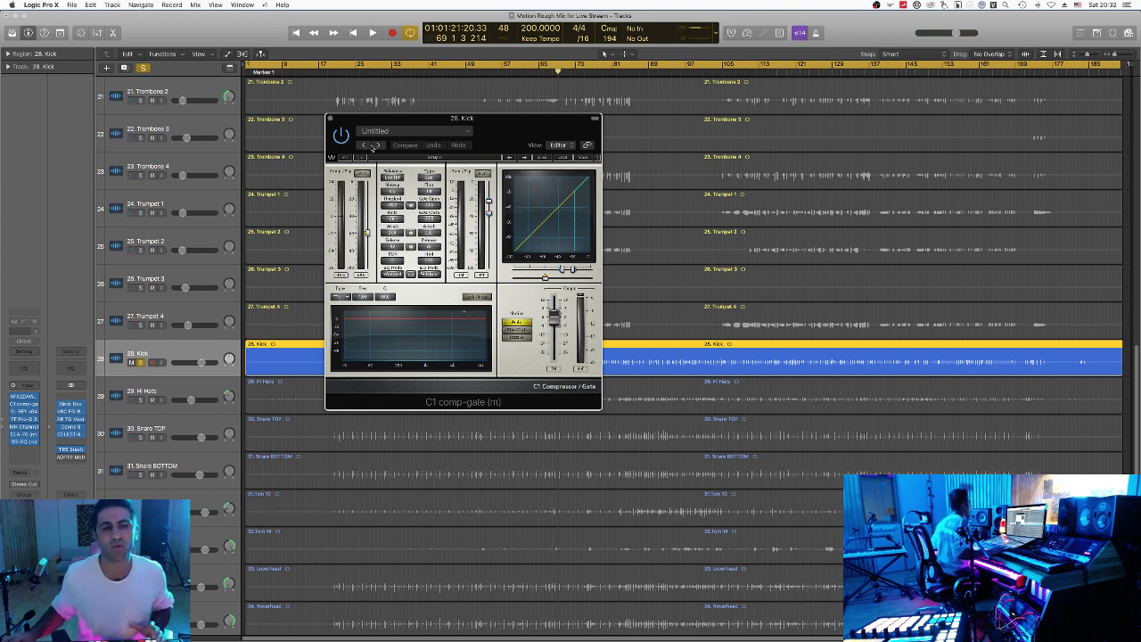
mouse_move(13, 406)
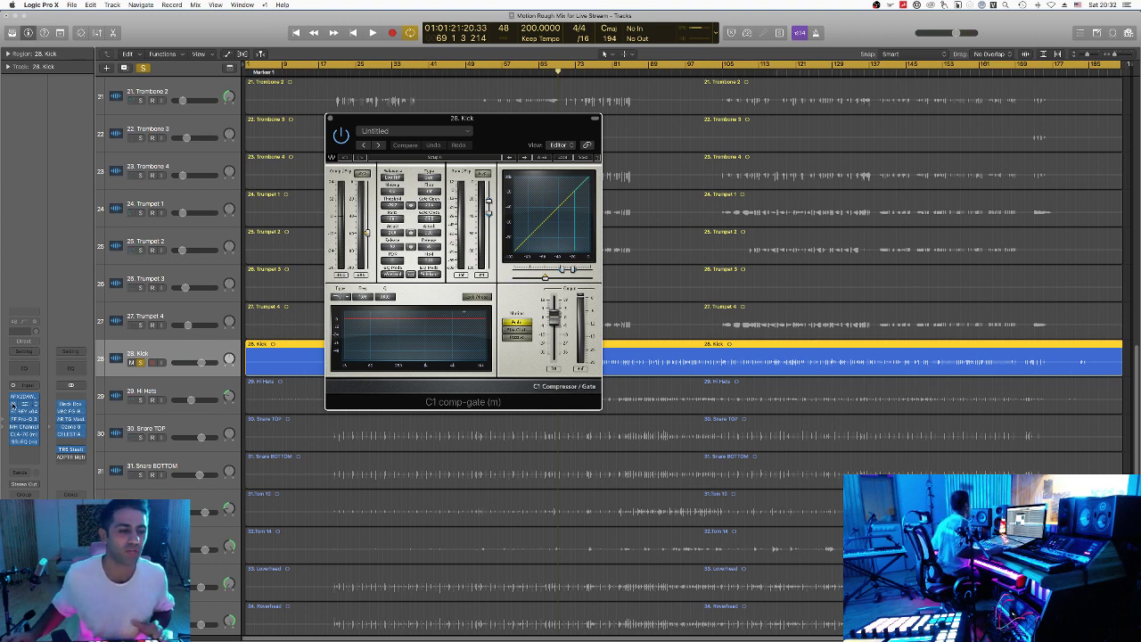
left_click(332, 120)
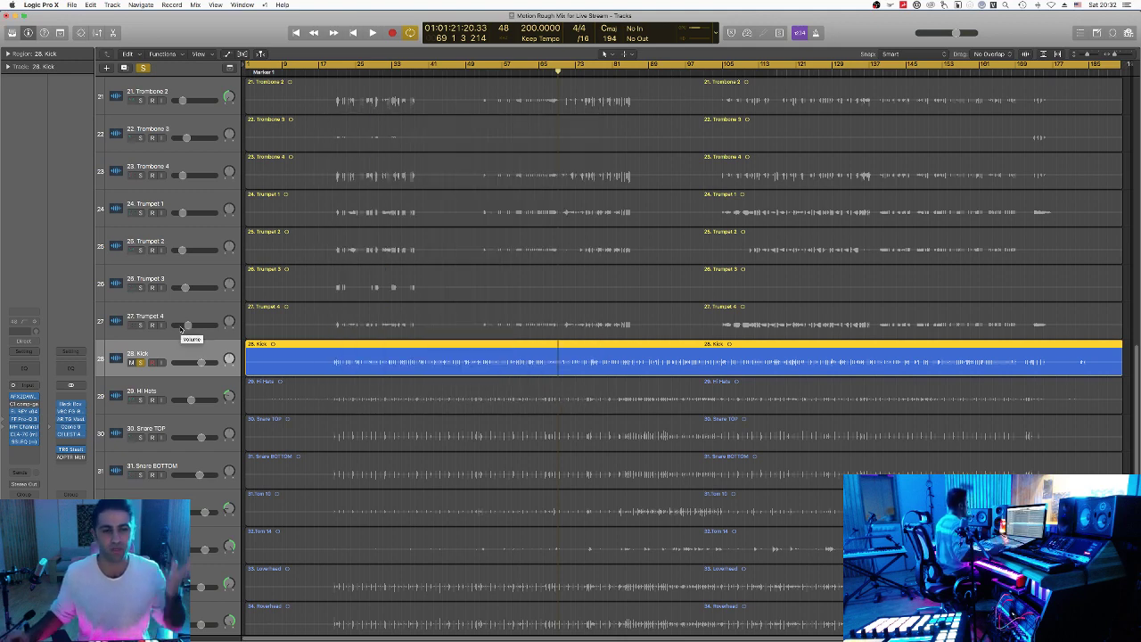
Step: Release the Kick solo, select the Hi Hats track, and view its SSLEQ plug-in before closing the window
key("super+a")
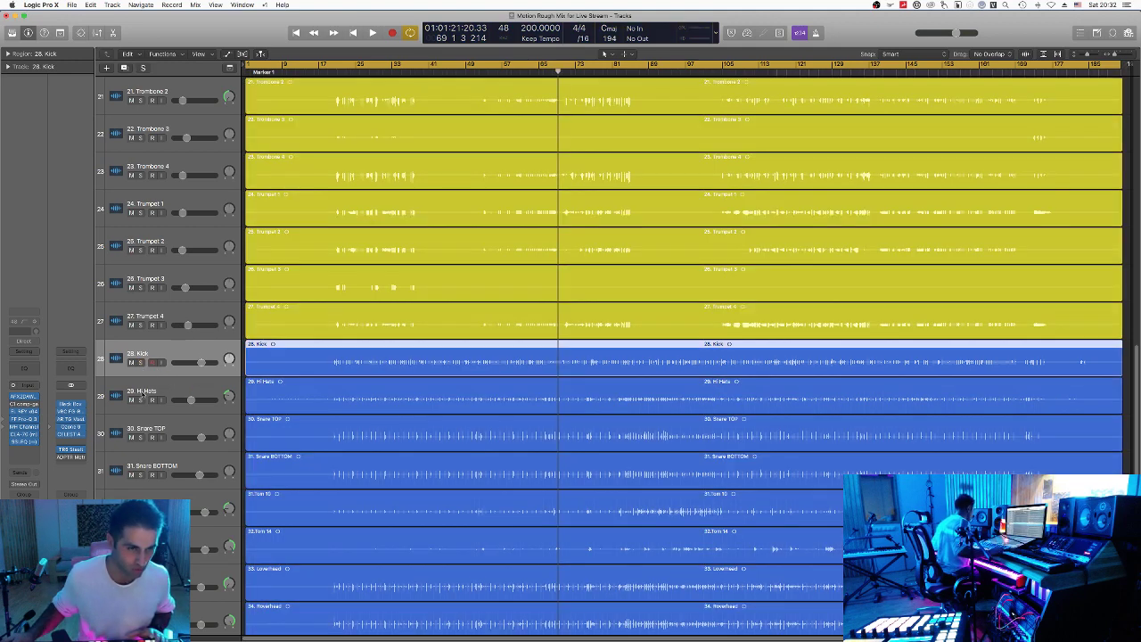
left_click(154, 387)
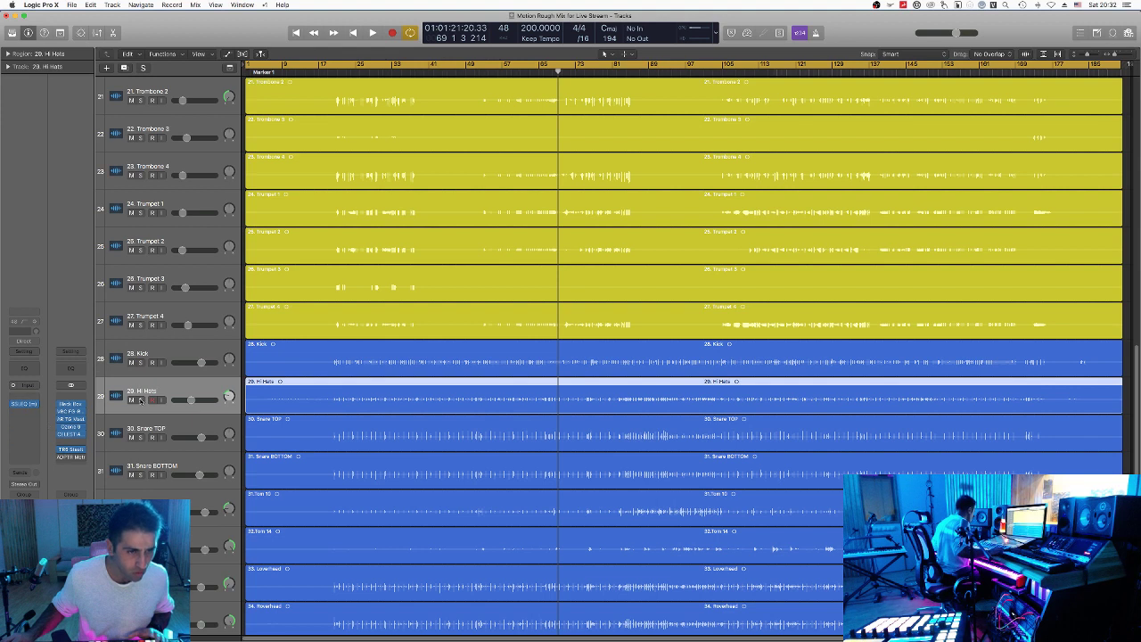
left_click(24, 405)
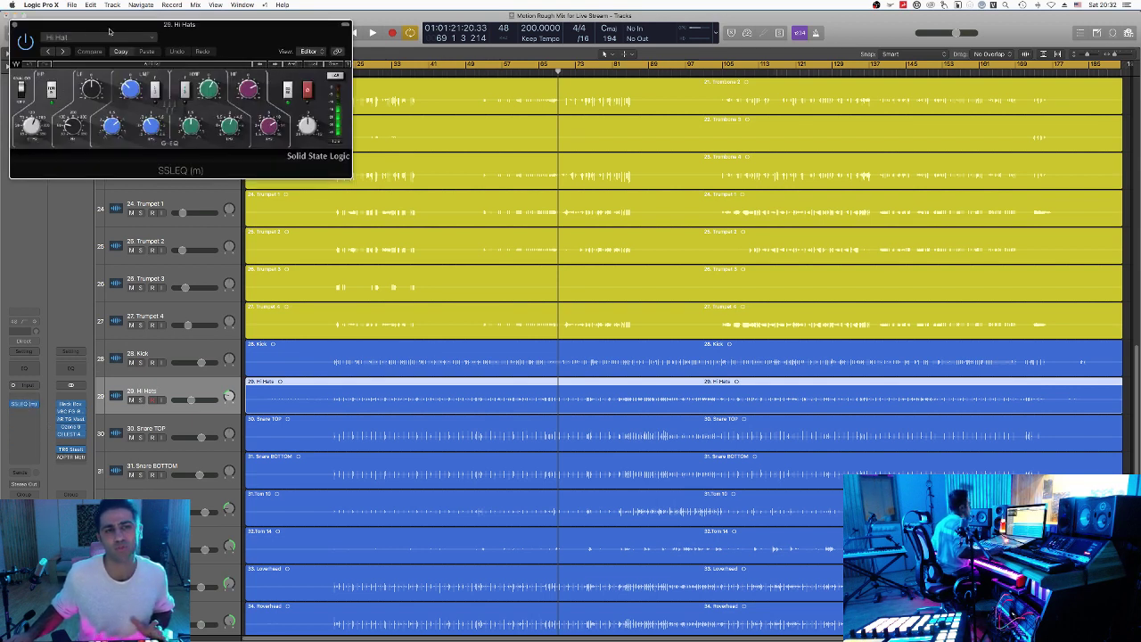
left_click(14, 24)
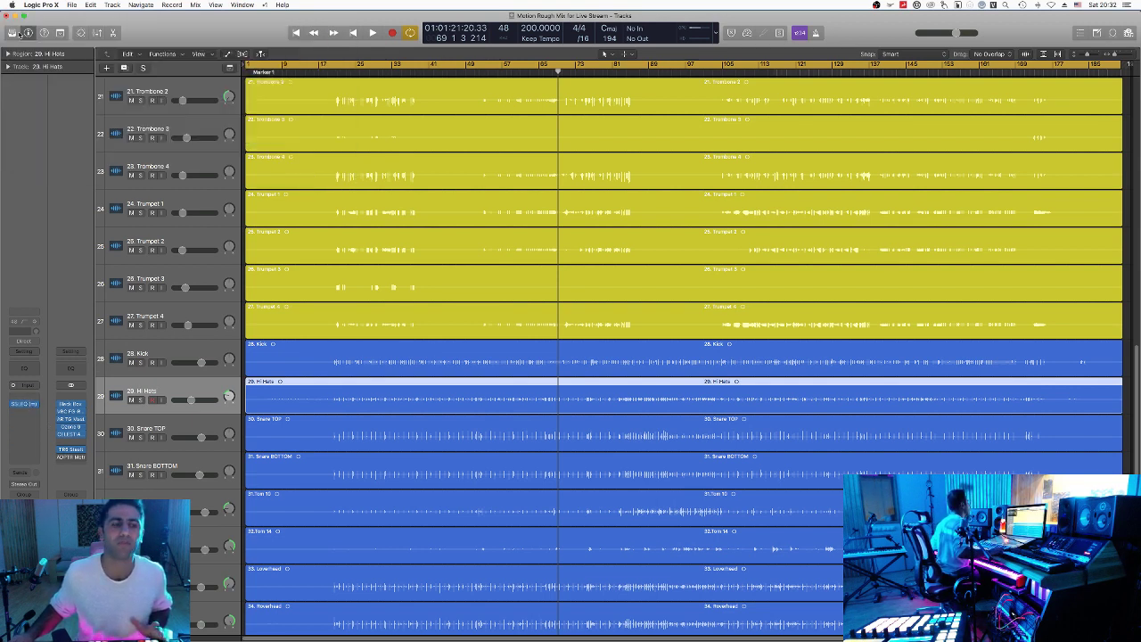
Step: Solo the Snare TOP track, play it from bar 21, and stop playback
left_click(142, 439)
left_click(141, 438)
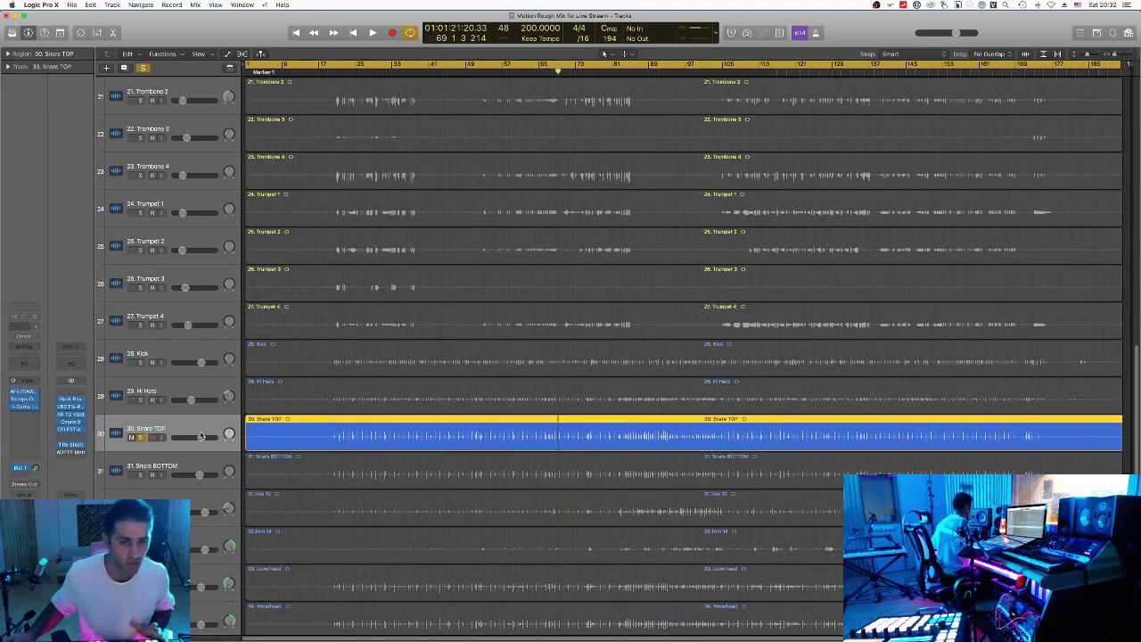
left_click(338, 69)
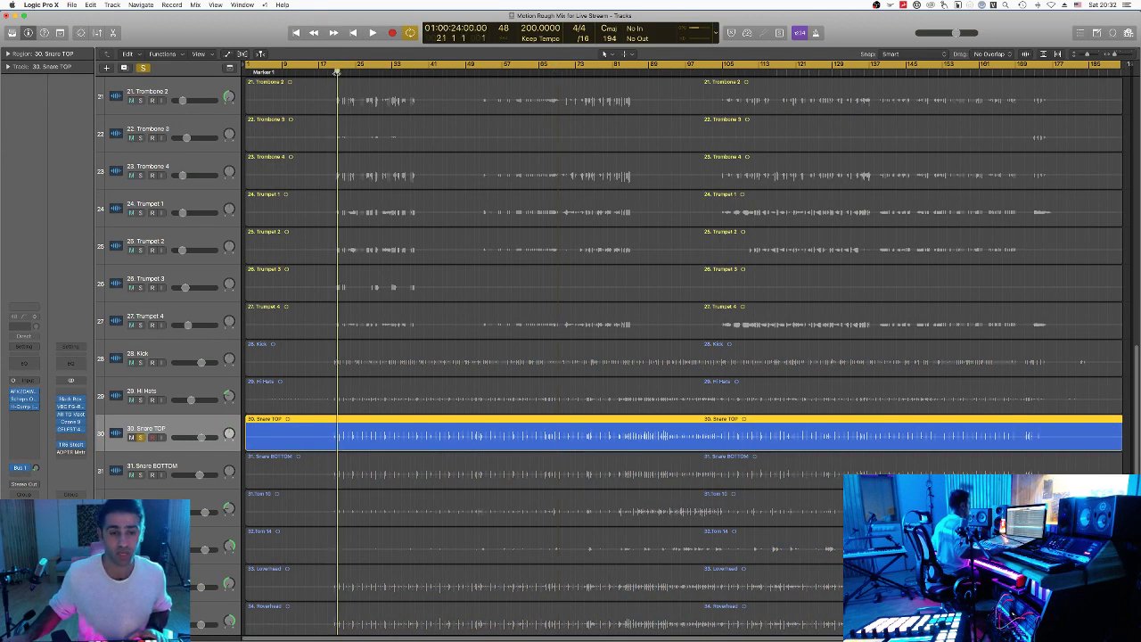
key("space")
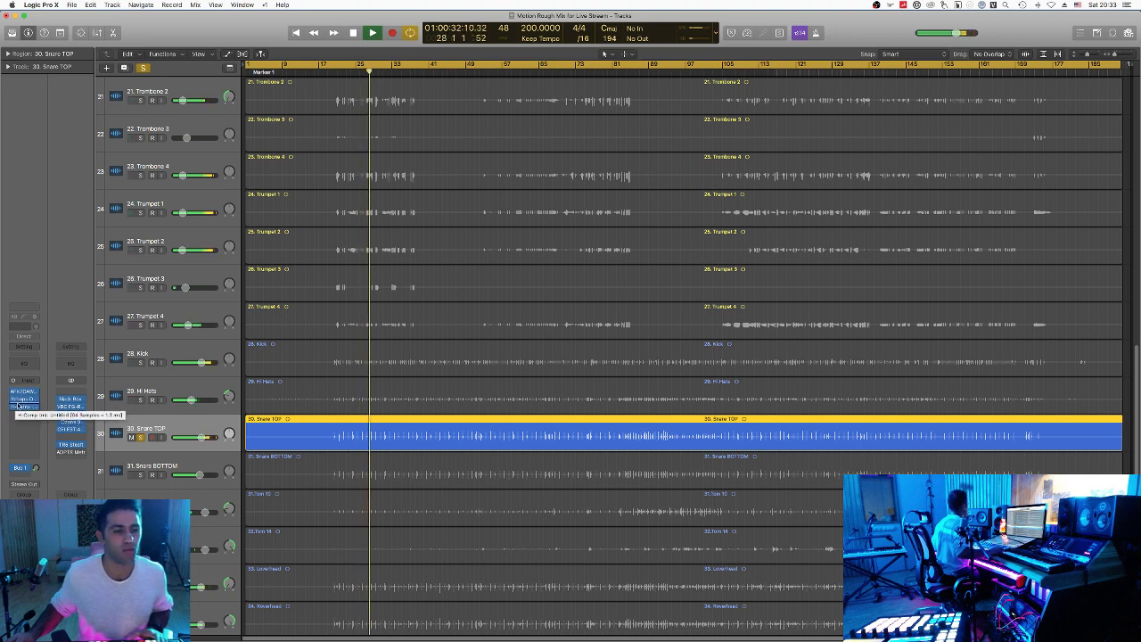
key("space")
Step: Open Snare TOP's AFX2DAW_MONO and H-Comp plug-ins and arrange their windows so that both can be seen
left_click(27, 392)
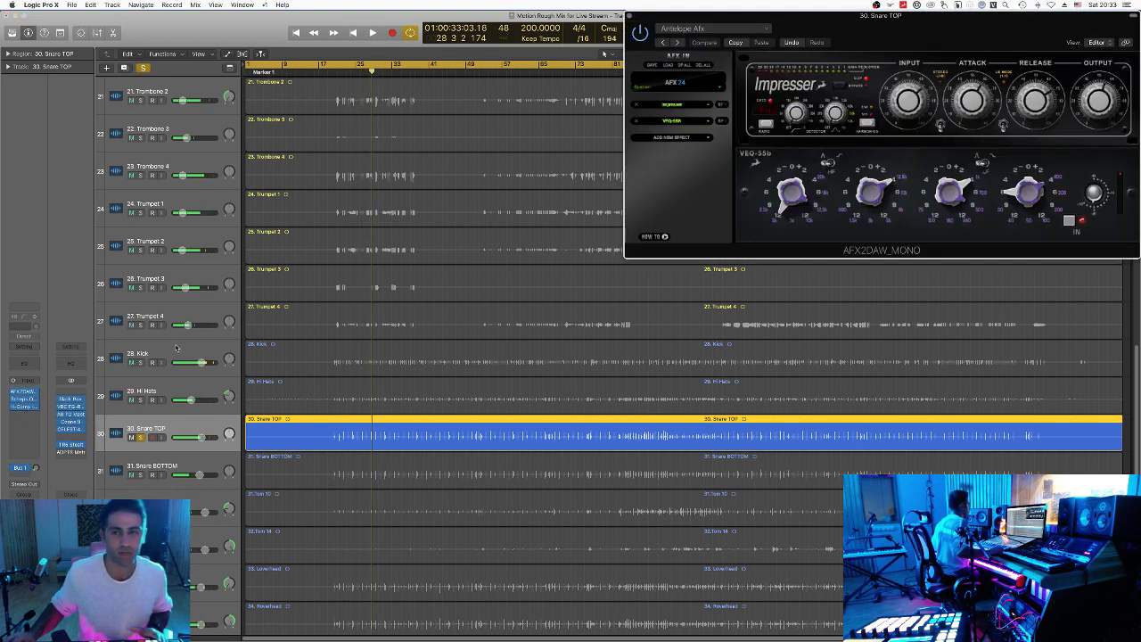
left_click_drag(896, 24, 789, 50)
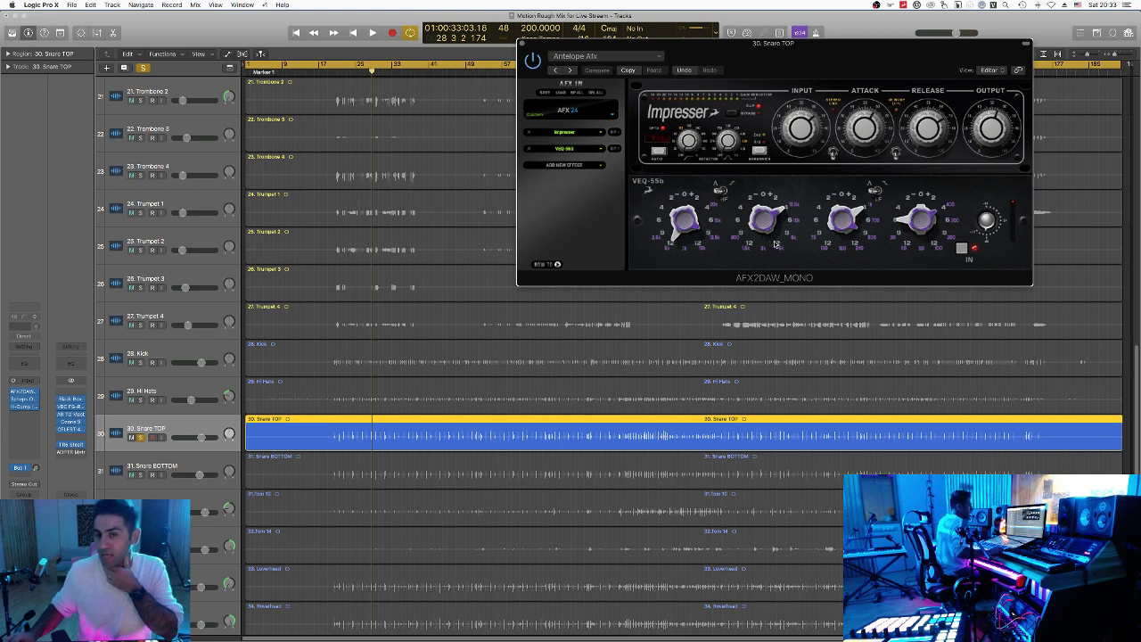
left_click(24, 406)
left_click_drag(195, 26, 922, 322)
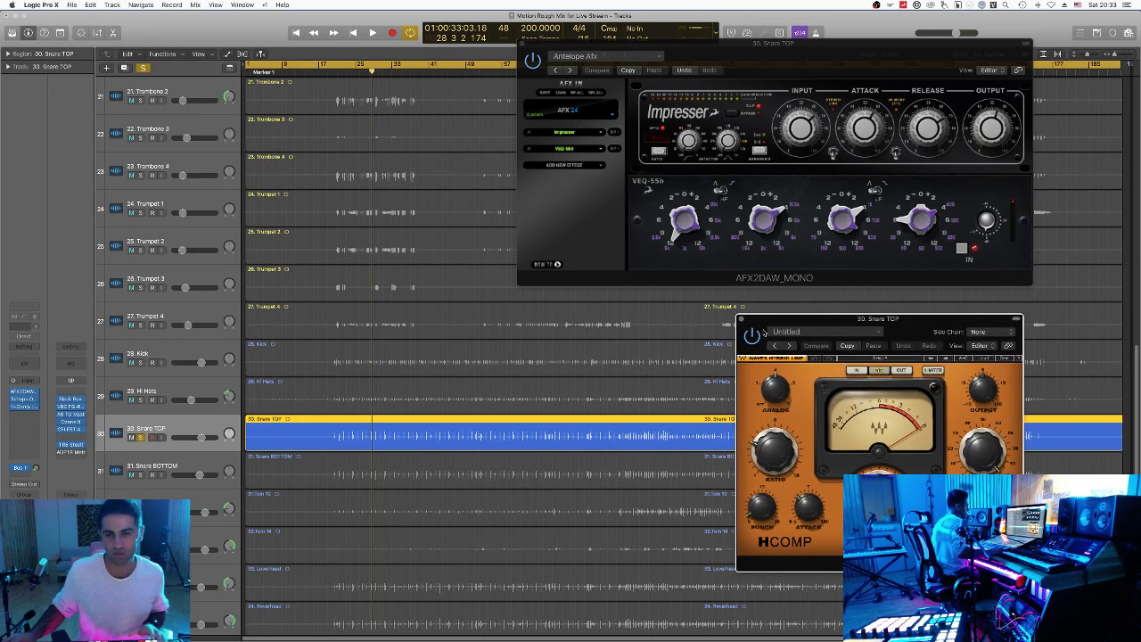
Step: Play the soloed Snare TOP from about bar 19 with its plug-ins on view, and stop playback
key("space")
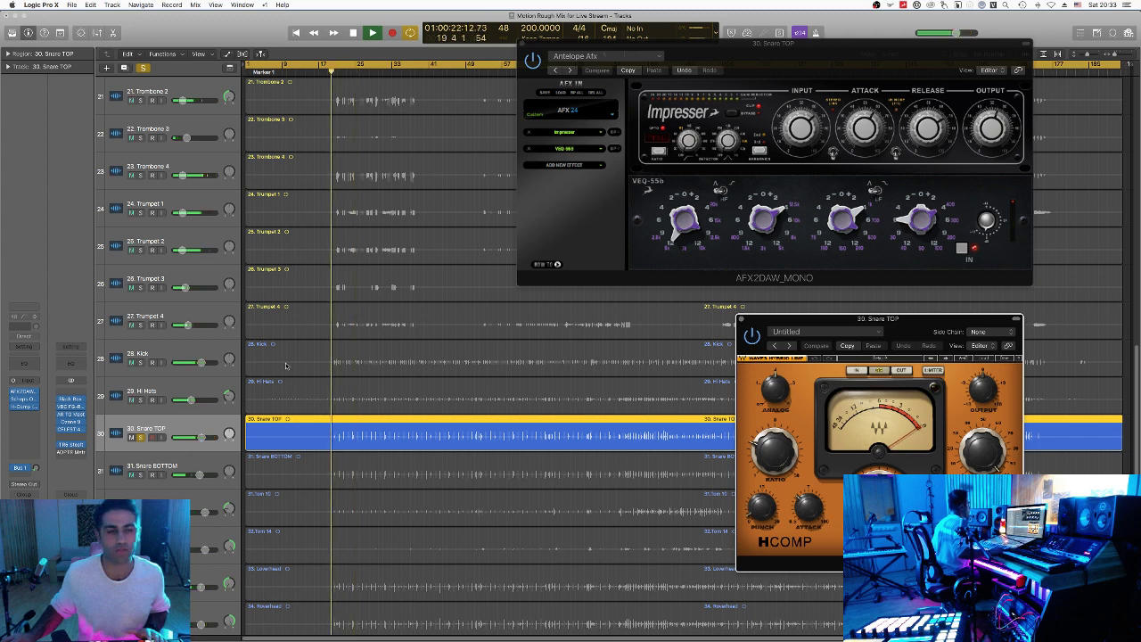
key("space")
key("space")
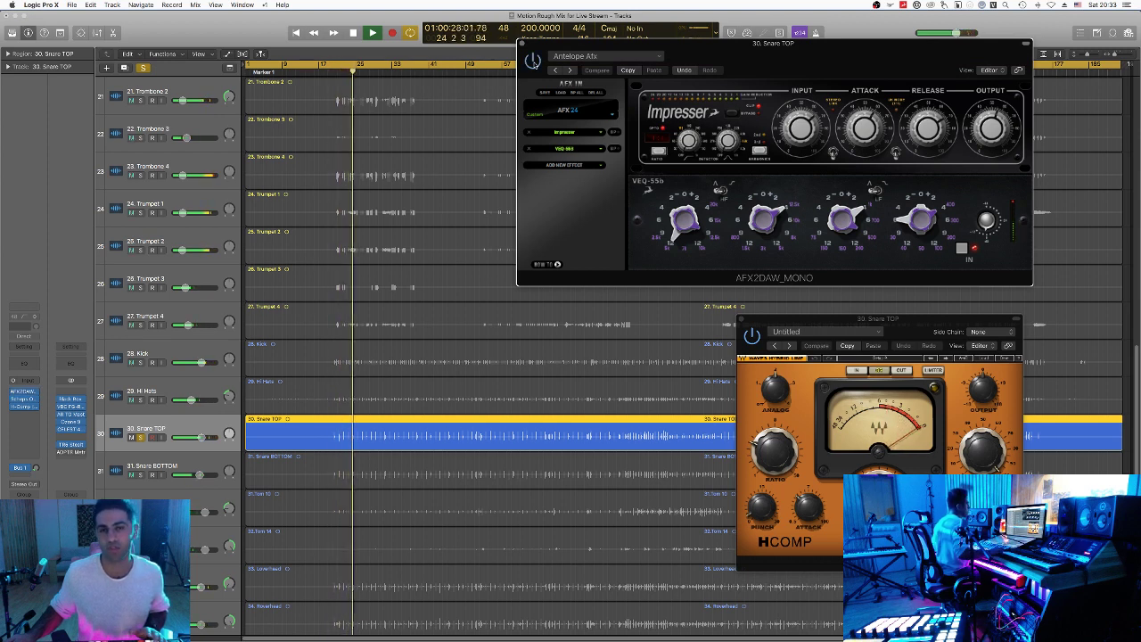
key("space")
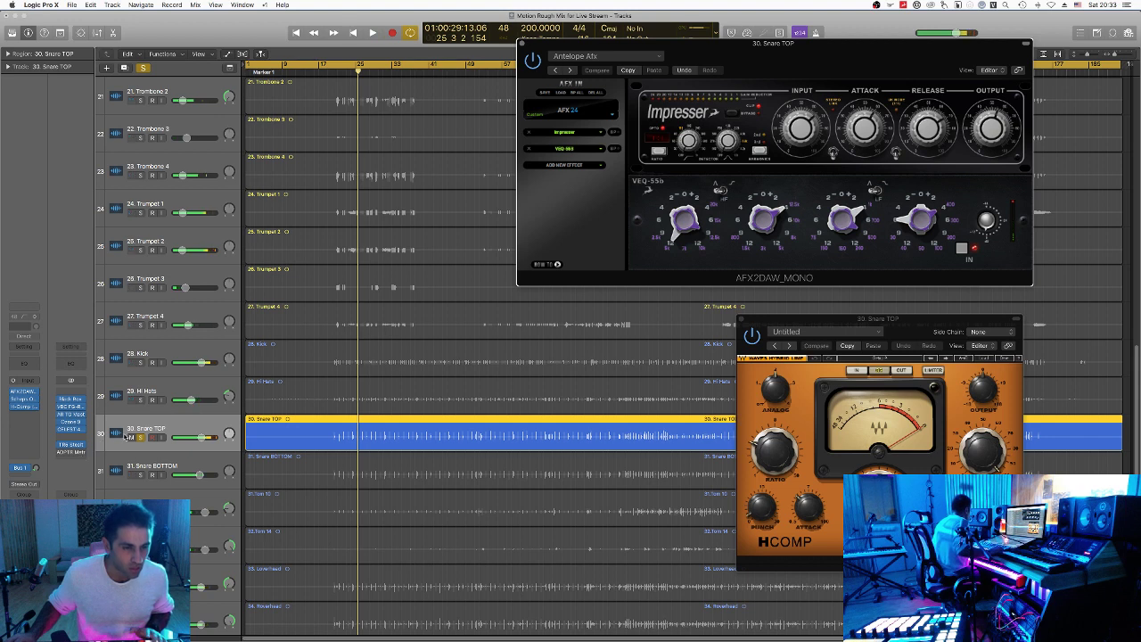
left_click(15, 392)
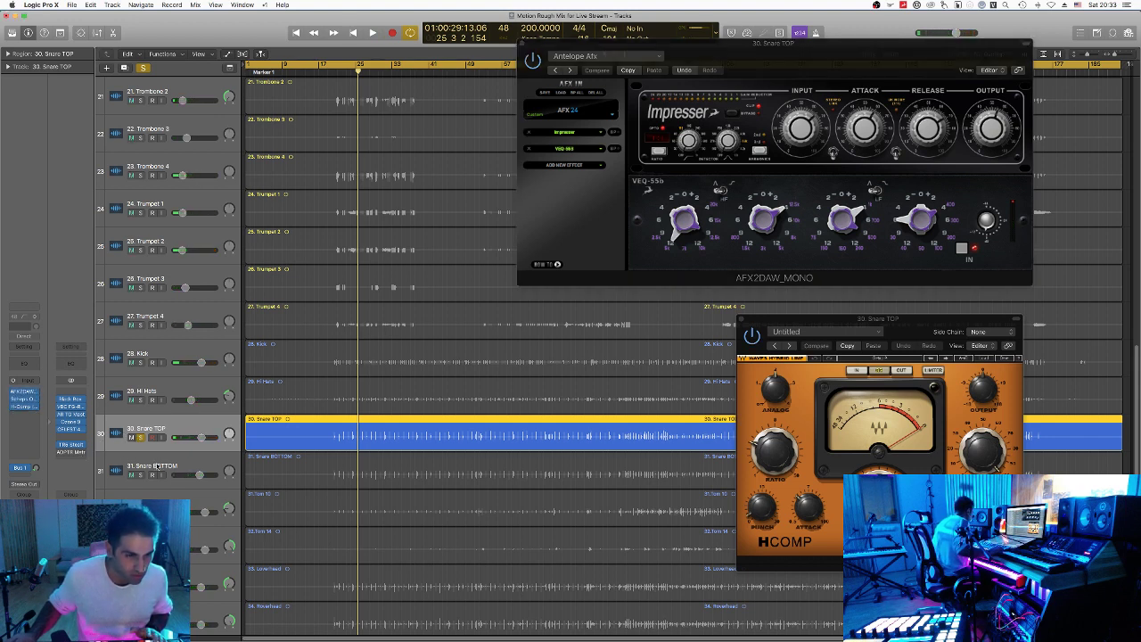
Step: Release the Snare TOP solo and move the track selection through Snare BOTTOM to Tom 10
left_click(133, 465)
key("super+a")
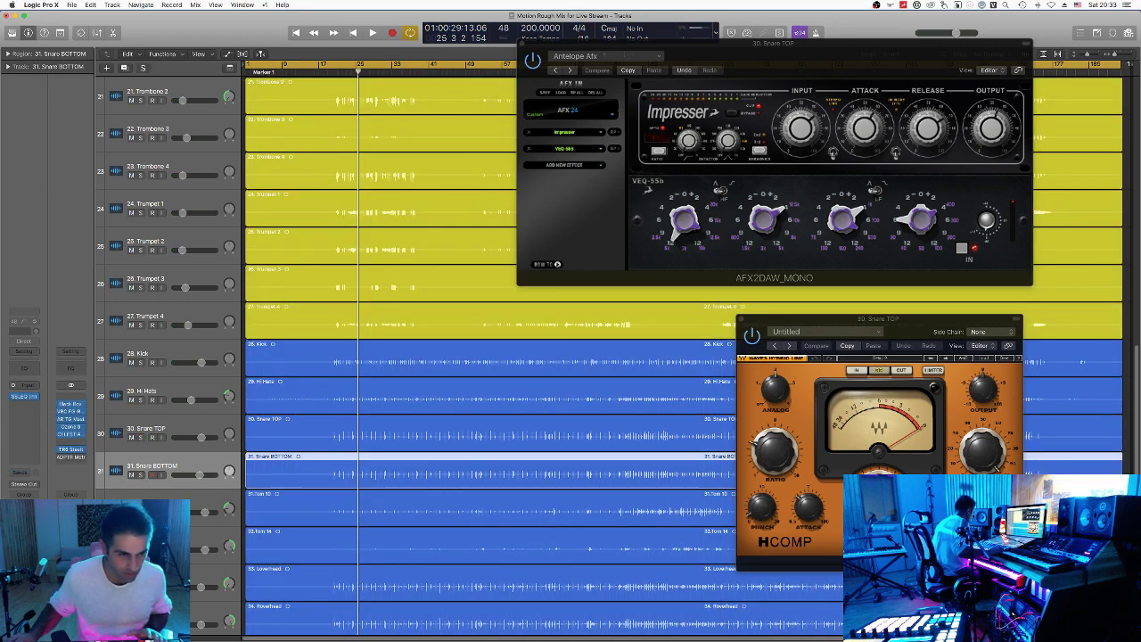
key("Down")
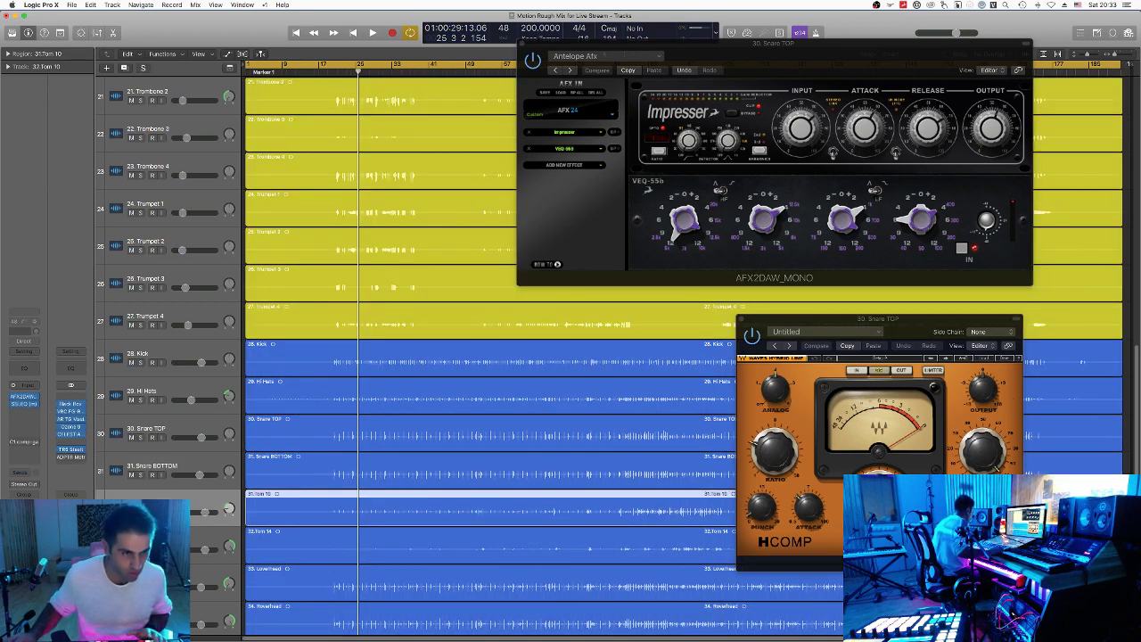
Step: Show Tom 10's AFX2DAW_MONO plug-in with the VEQ-STU 169 equalizer and close both Snare TOP plug-in windows
left_click(25, 398)
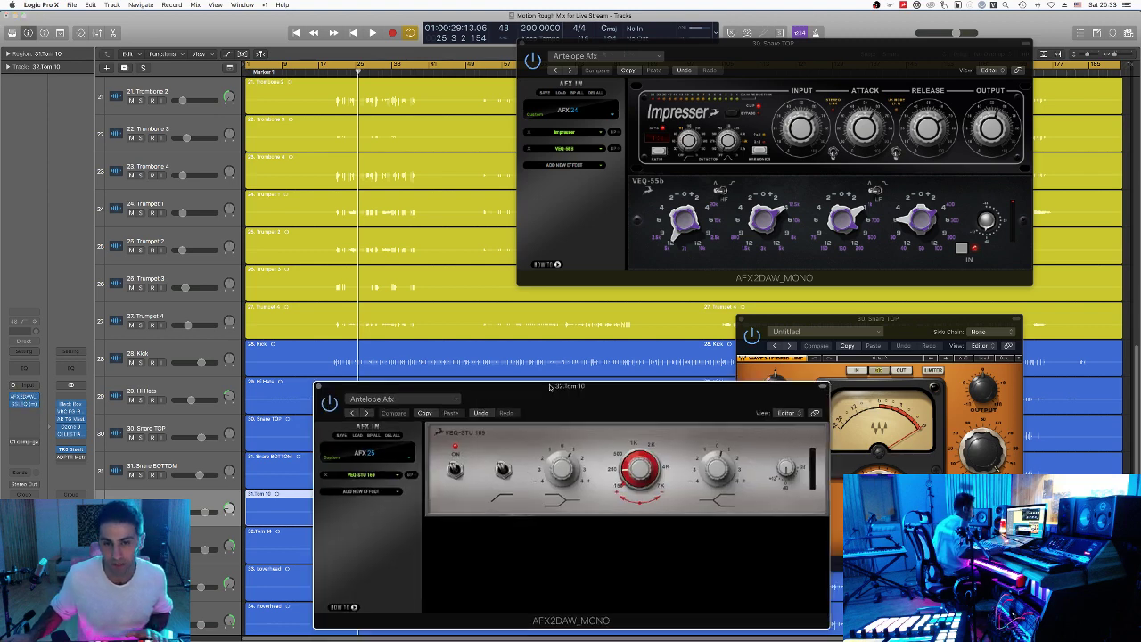
left_click_drag(548, 387, 418, 205)
left_click(523, 44)
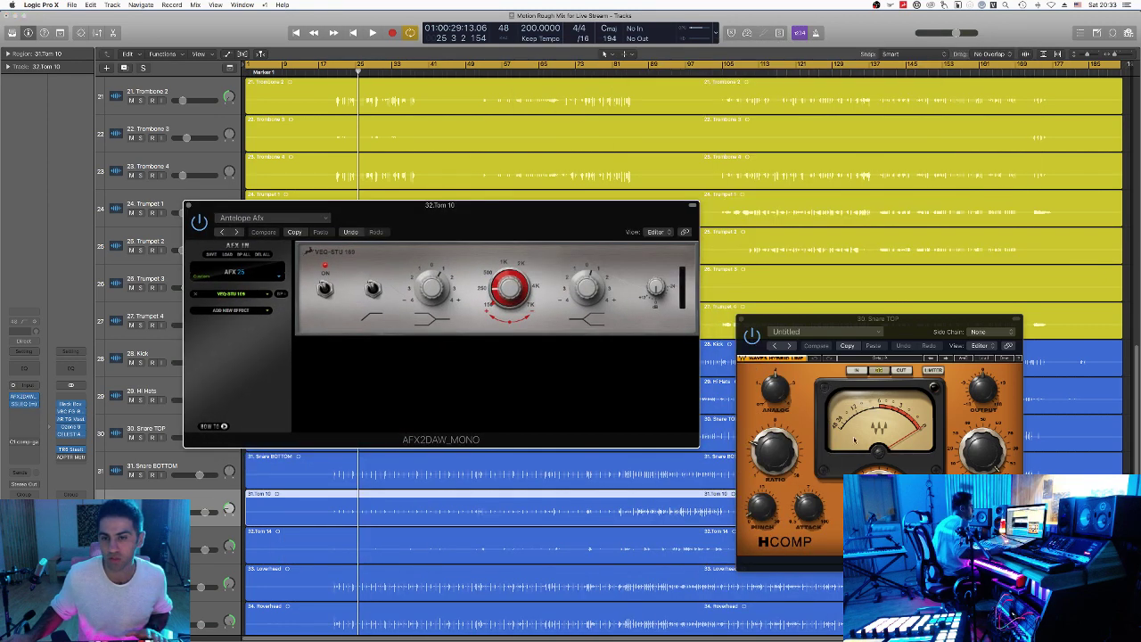
left_click(742, 319)
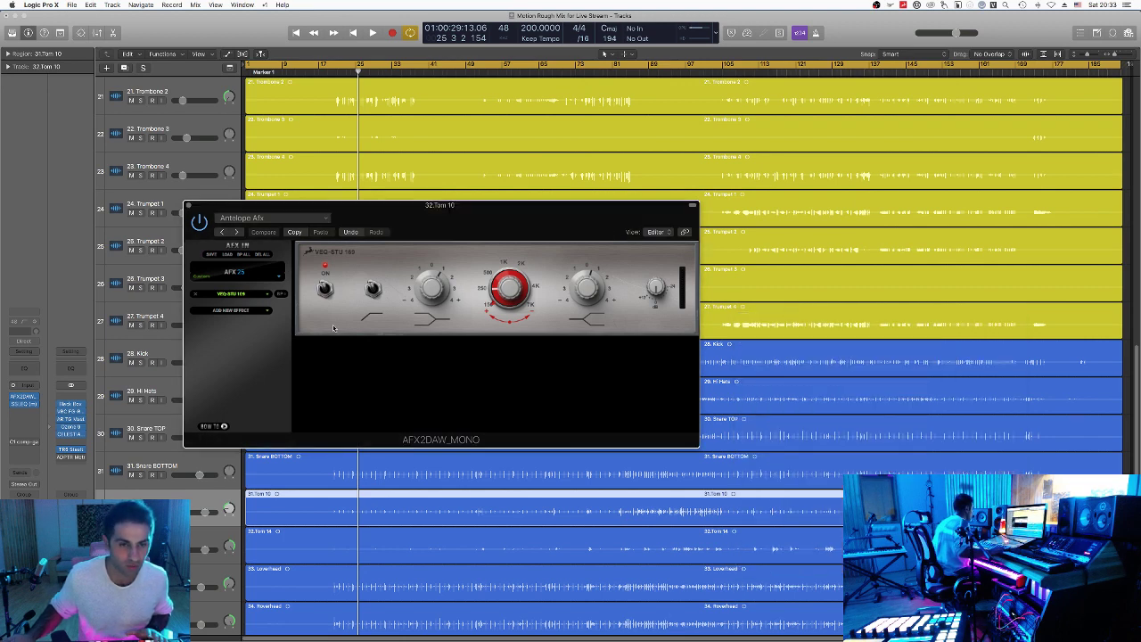
left_click_drag(406, 205, 490, 220)
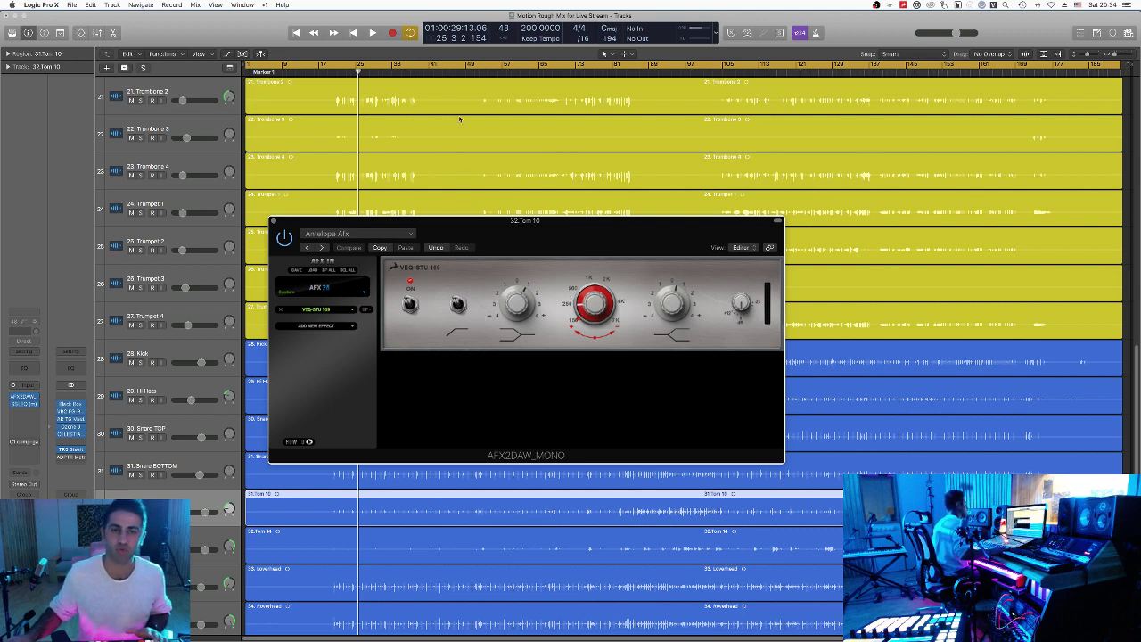
left_click_drag(450, 230, 674, 118)
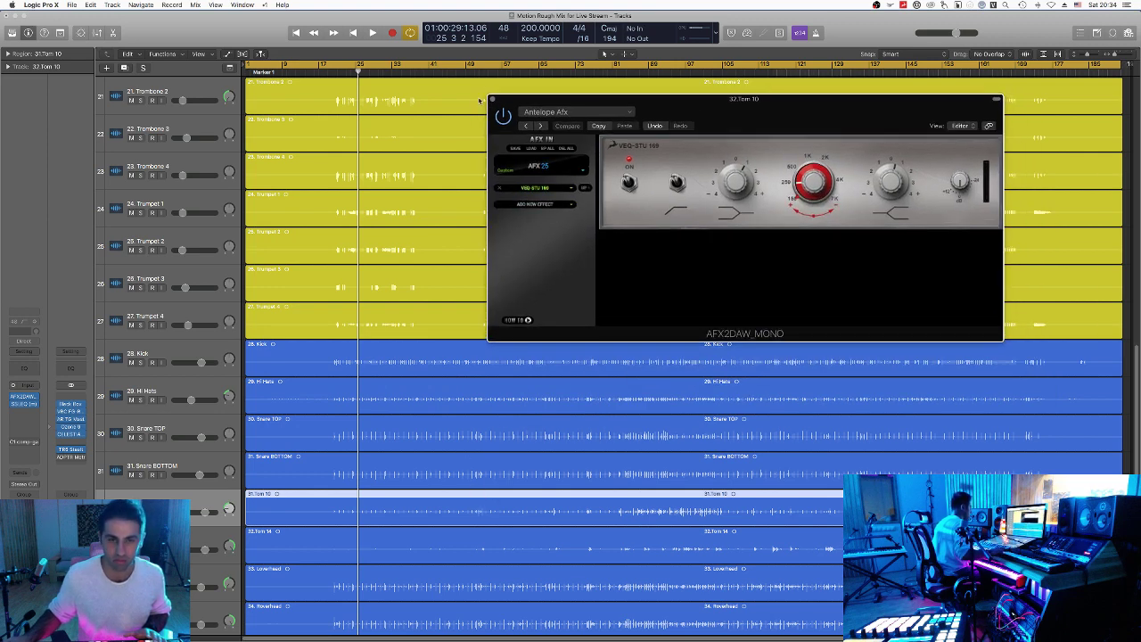
Step: Play Tom 10 in solo from about bar 52, stop playback, and release the solo
left_click(468, 70)
left_click(478, 71)
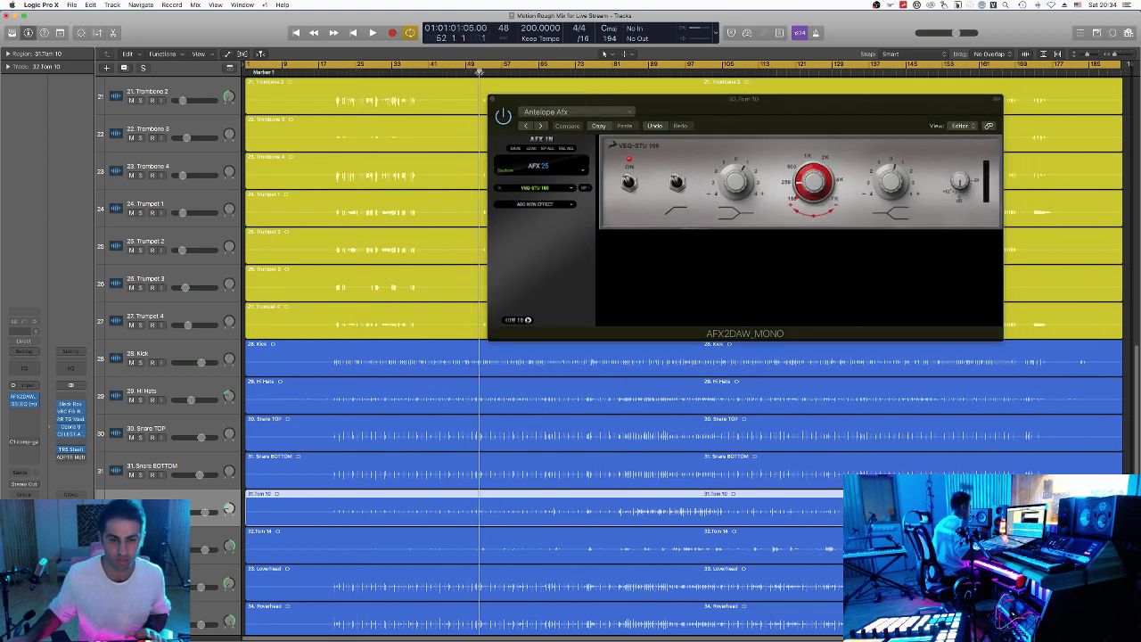
key("space")
key("ctrl+s")
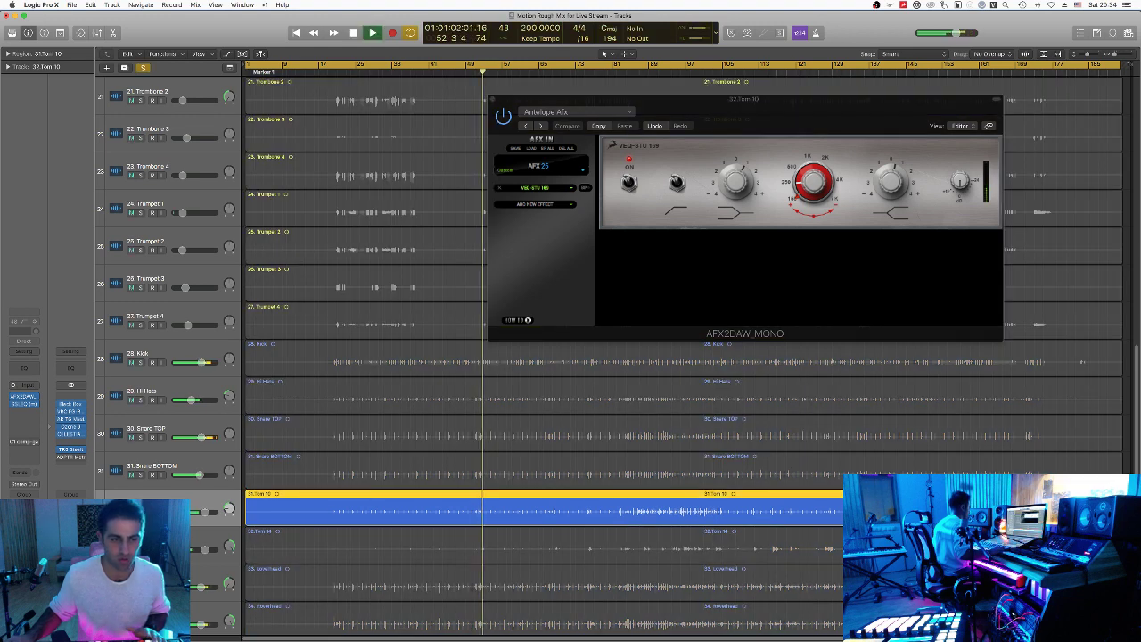
key("space")
key("ctrl+s")
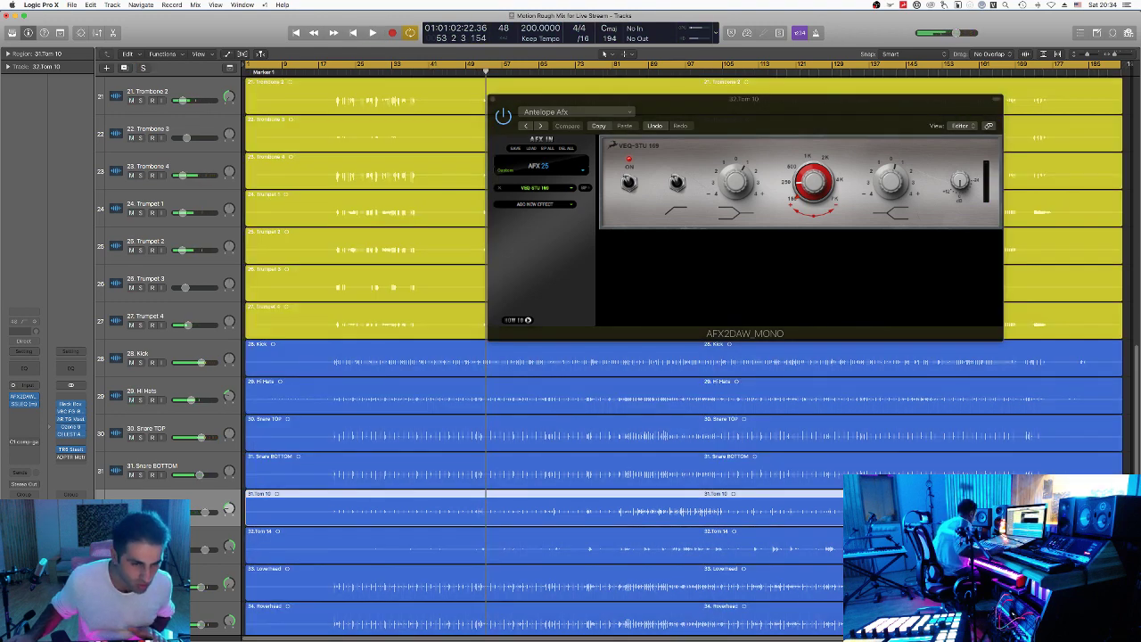
Step: Select the Tom 14 track to check its inserts, close the Tom 10 plug-in window, and select the Loverhead track
key("Down")
scroll(624, 401, "down", 3)
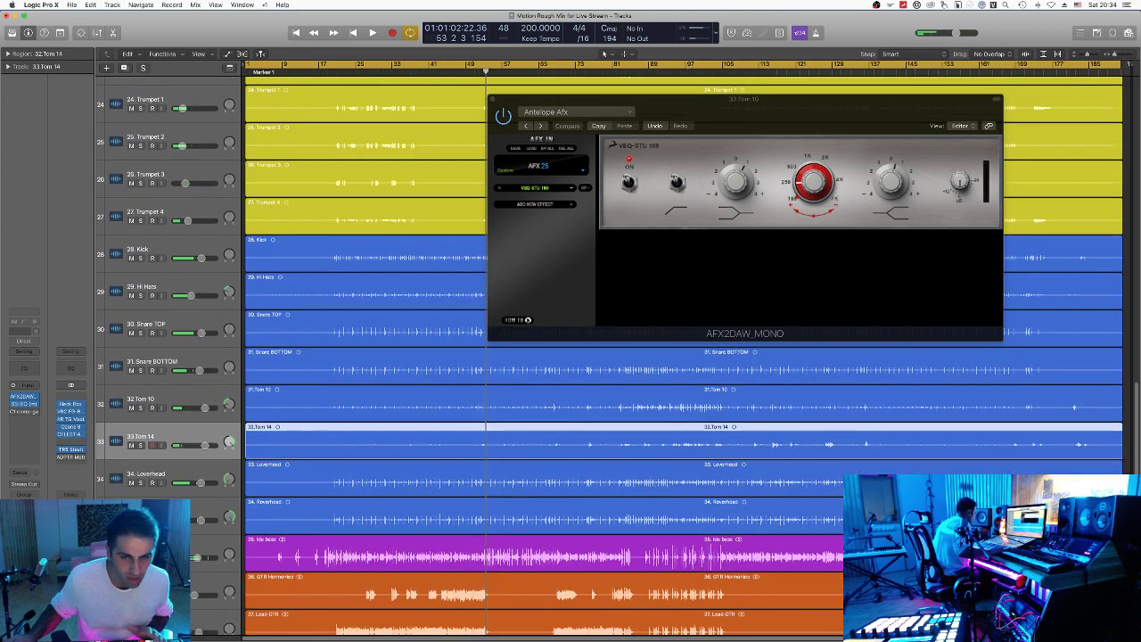
left_click(27, 404)
left_click(27, 404)
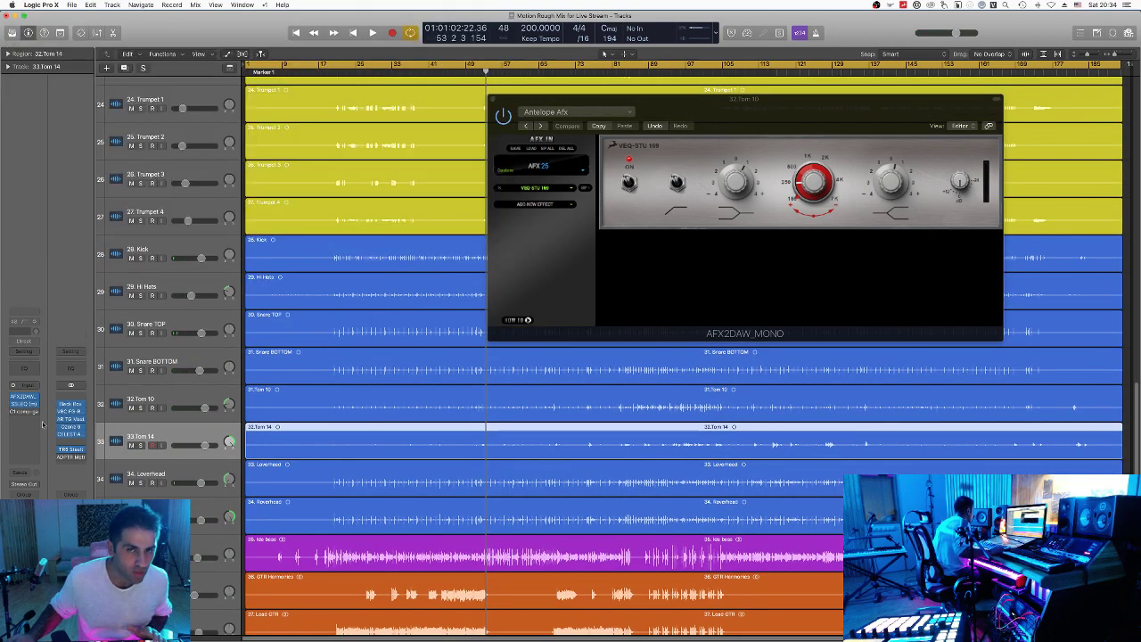
key("super+w")
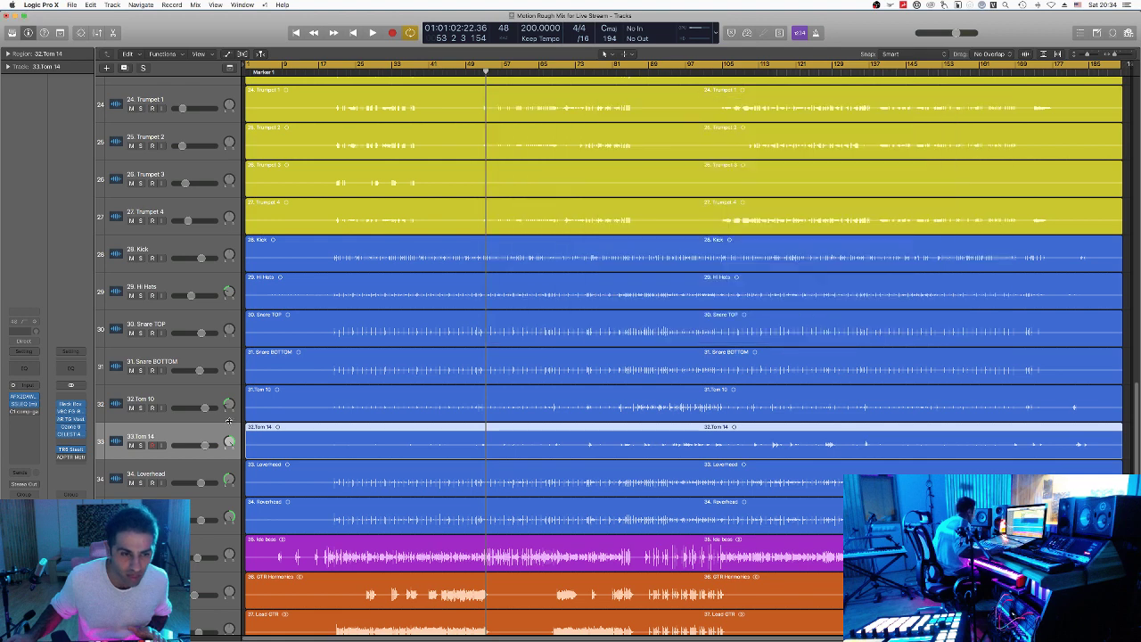
left_click(187, 471)
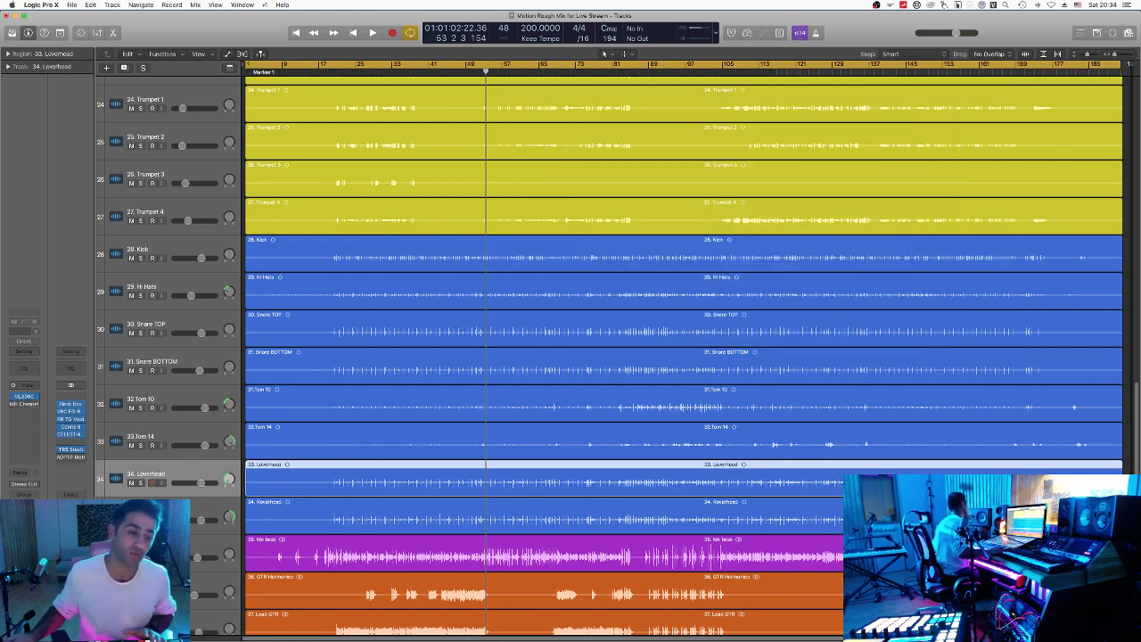
Step: Show Loverhead's ML8000 limiter, move its window clear of the track headers, and play Loverhead in solo
left_click(84, 458)
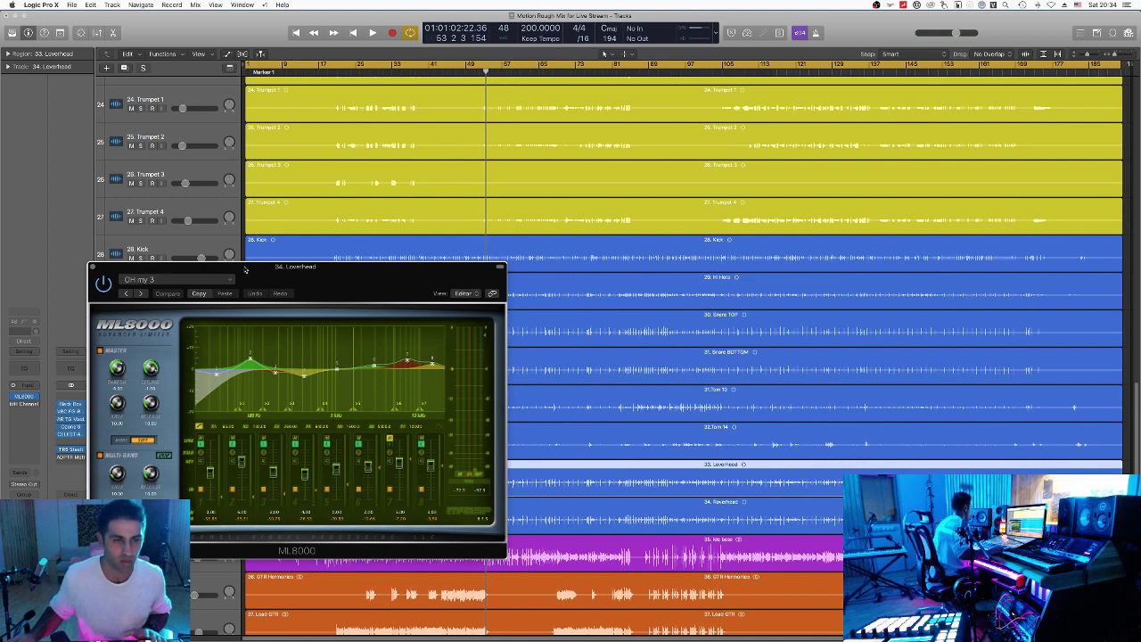
left_click_drag(245, 270, 444, 37)
left_click(140, 482)
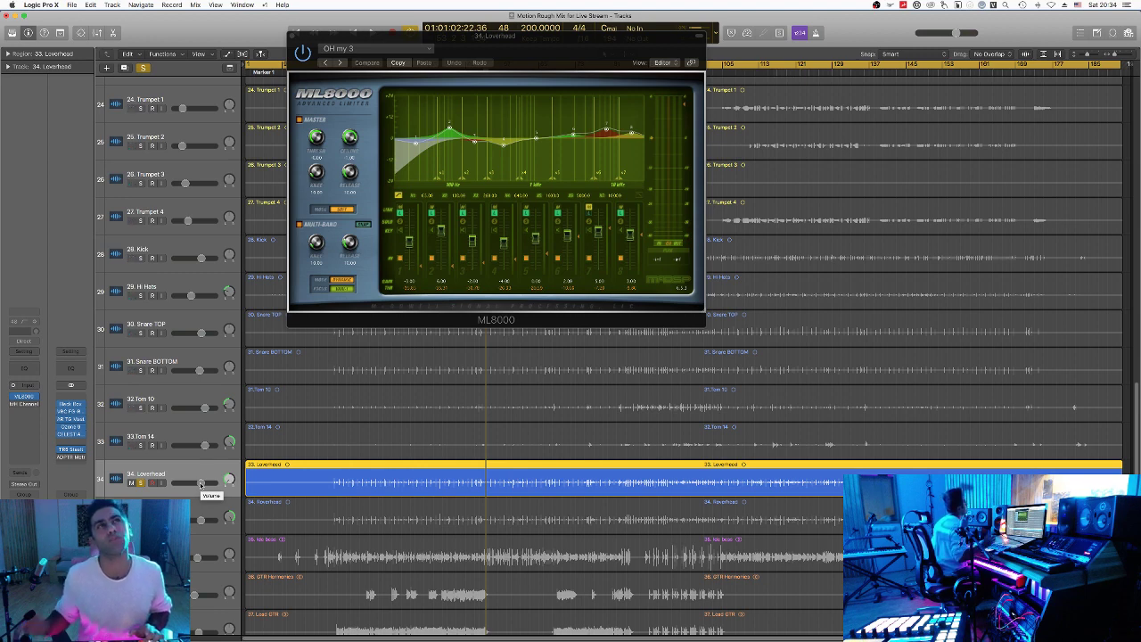
key("space")
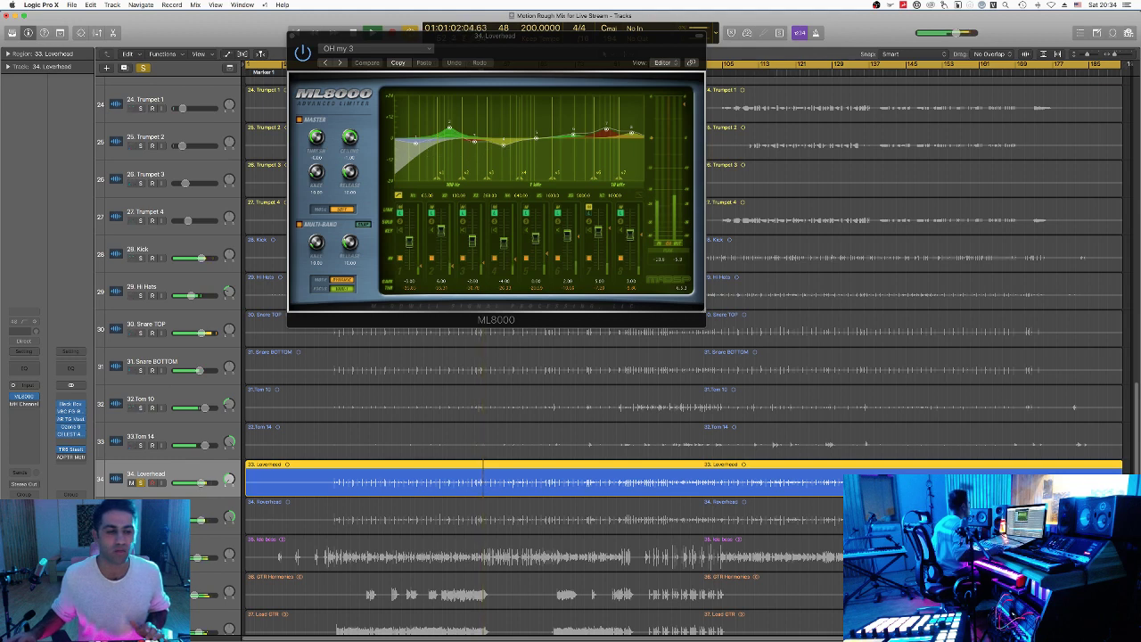
Step: Play Loverhead together with Roverhead in solo, stop playback, and release the overhead solos
left_click(200, 513, "shift")
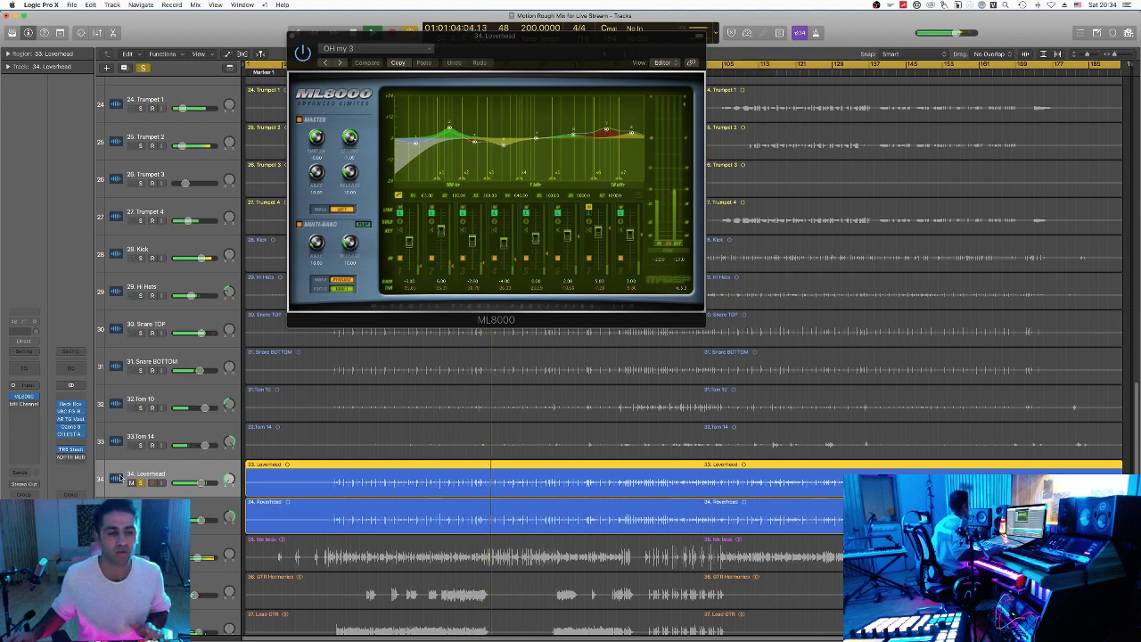
left_click(203, 515)
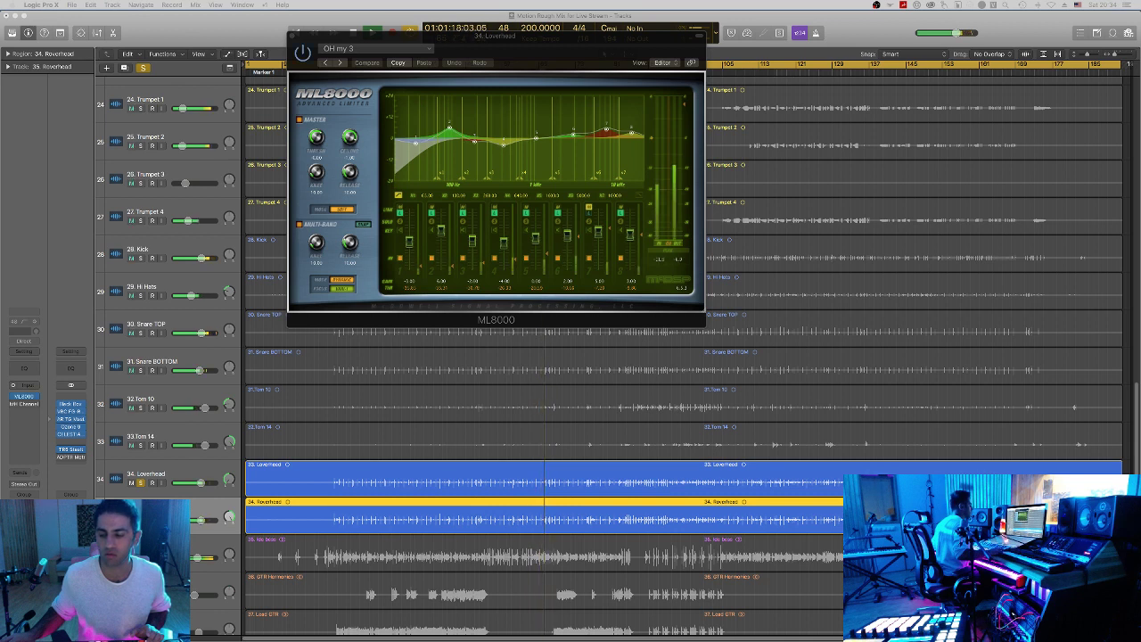
left_click(165, 477)
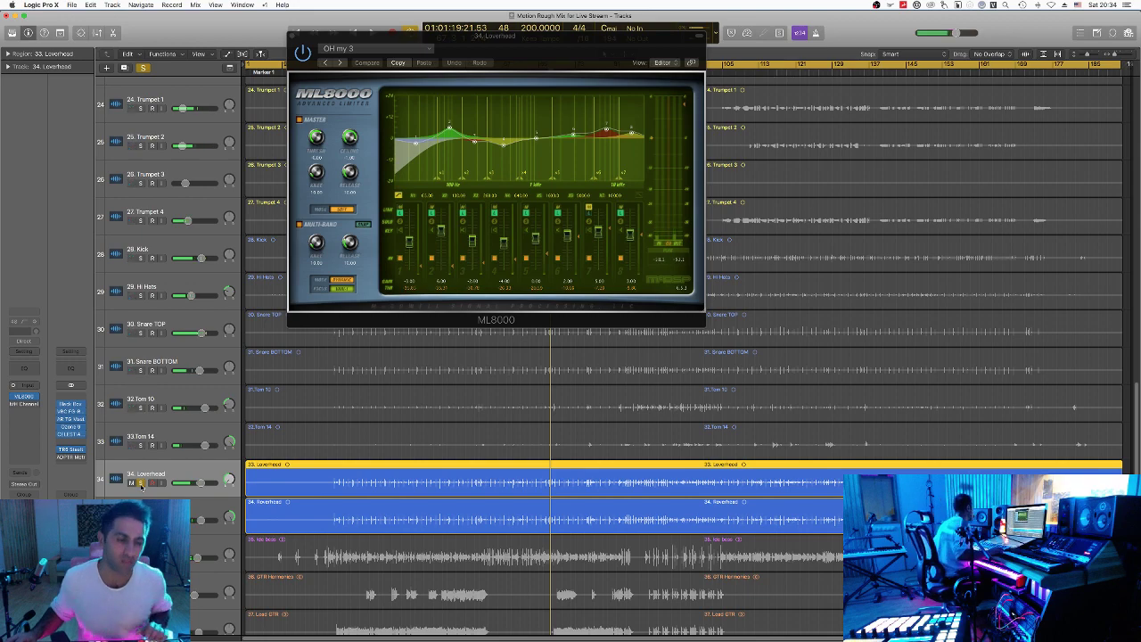
left_click(132, 482)
key("s")
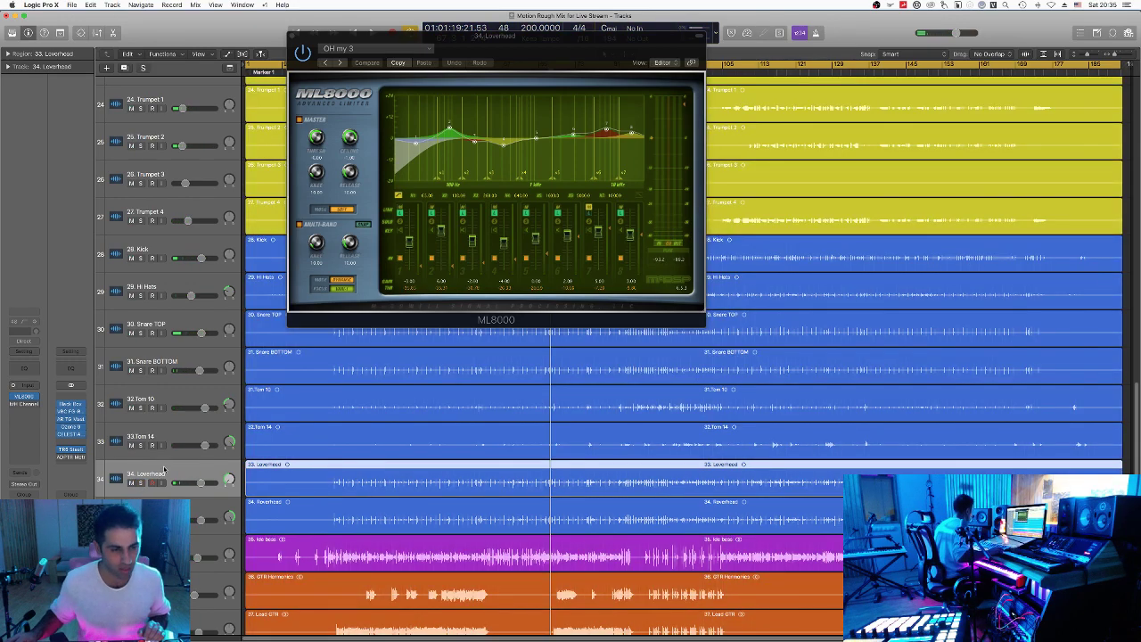
Step: Select the Ida bass track and close the Loverhead ML8000 window
scroll(164, 470, "down", 5)
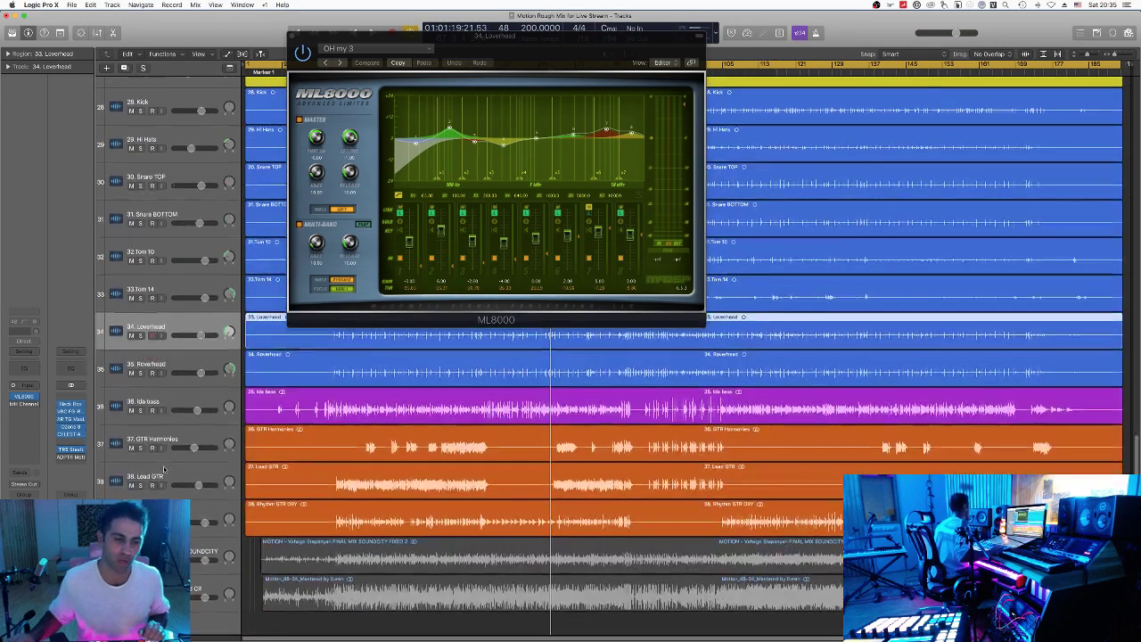
left_click(172, 399)
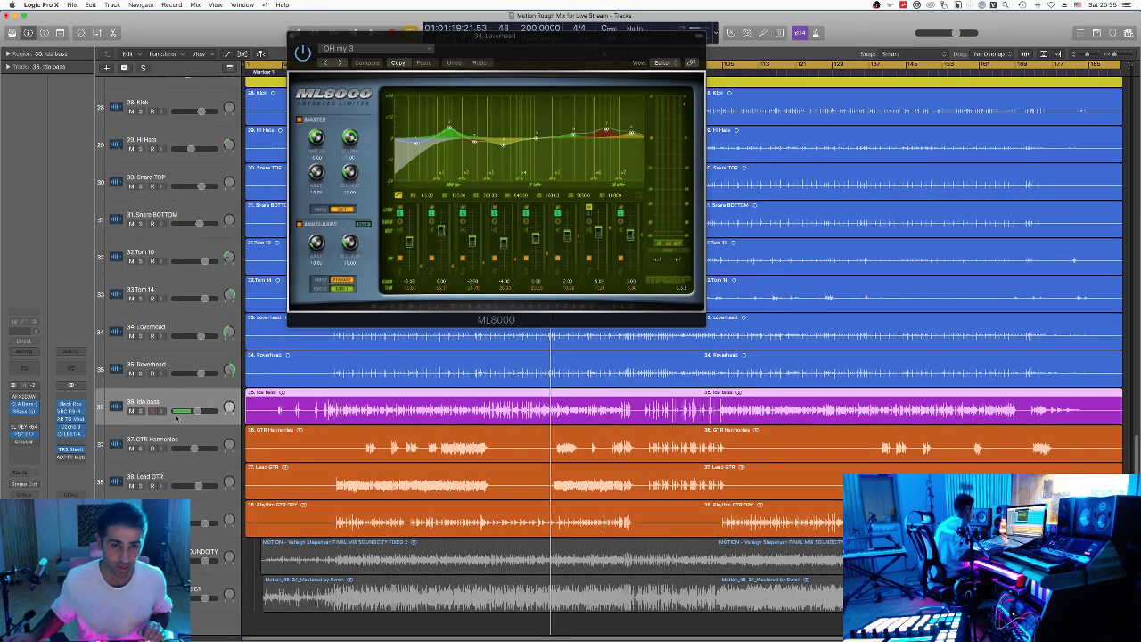
left_click(291, 38)
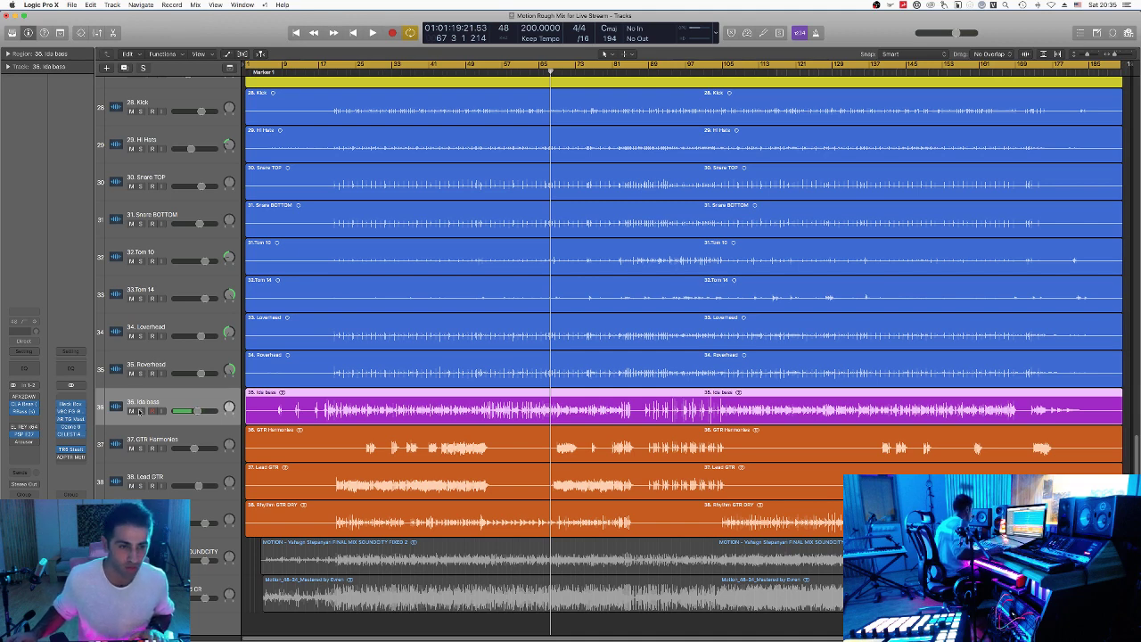
Step: Solo the Ida bass track and play it from about bar 51
left_click(140, 411)
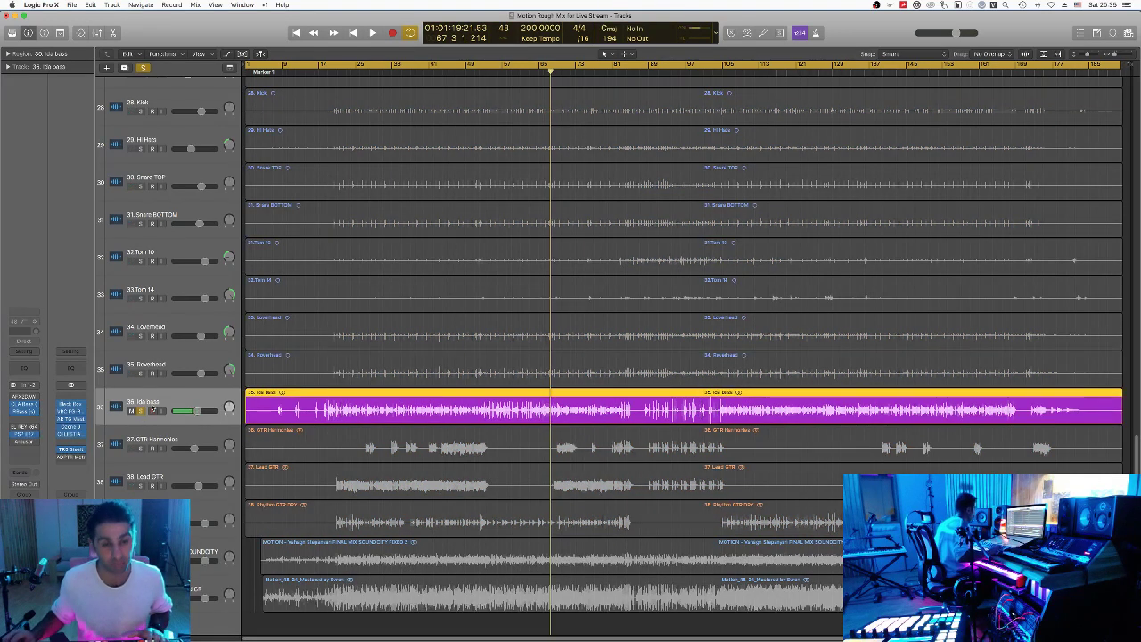
left_click(432, 71)
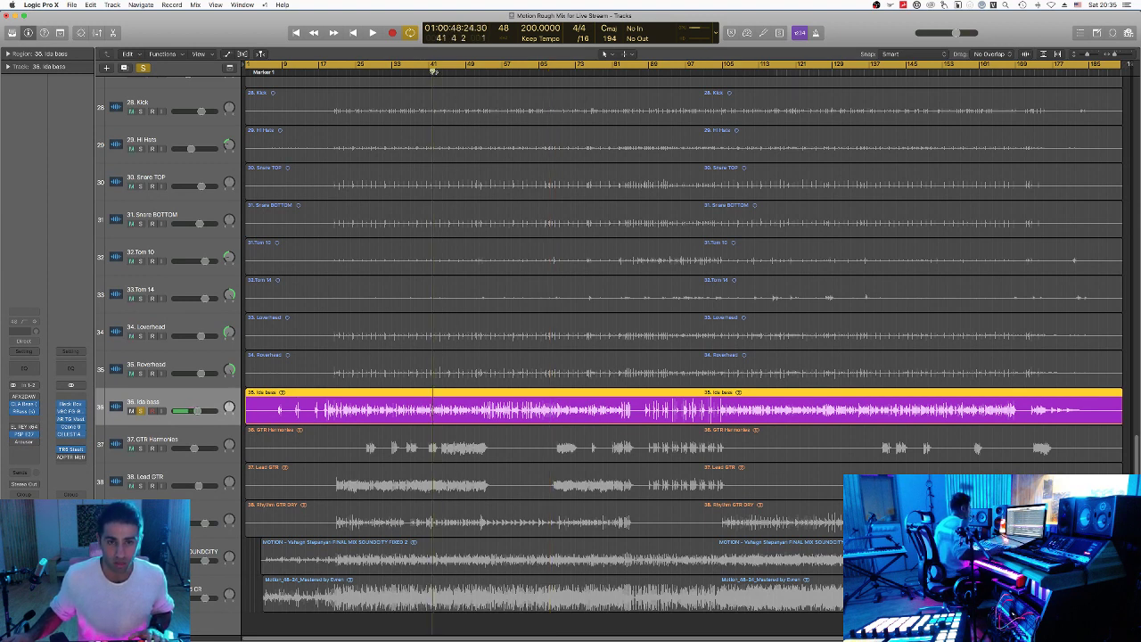
left_click_drag(450, 72, 475, 72)
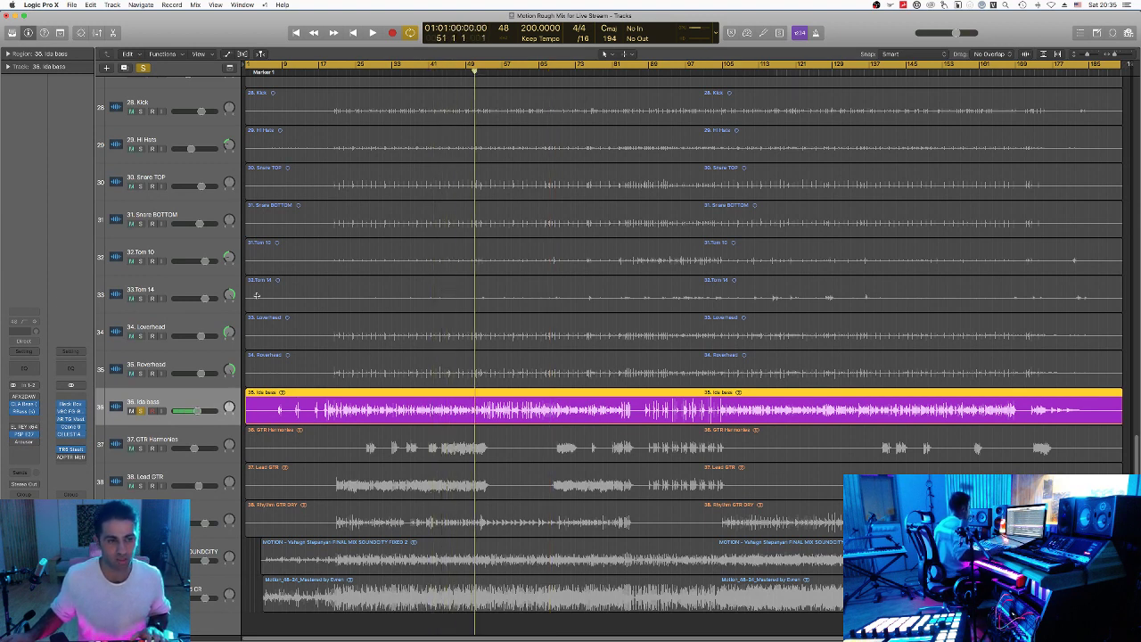
key("space")
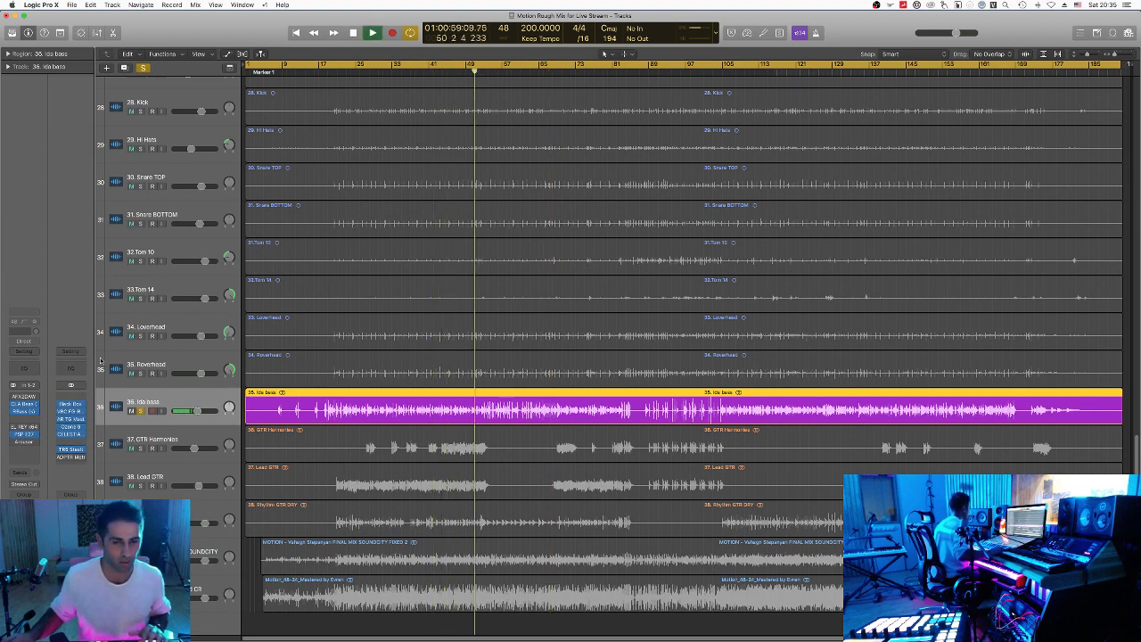
Step: Show the Impresser compressor in Ida bass's AFX2DAW plug-in, compare the bass with the plug-in toggled during playback, and stop
left_click(24, 397)
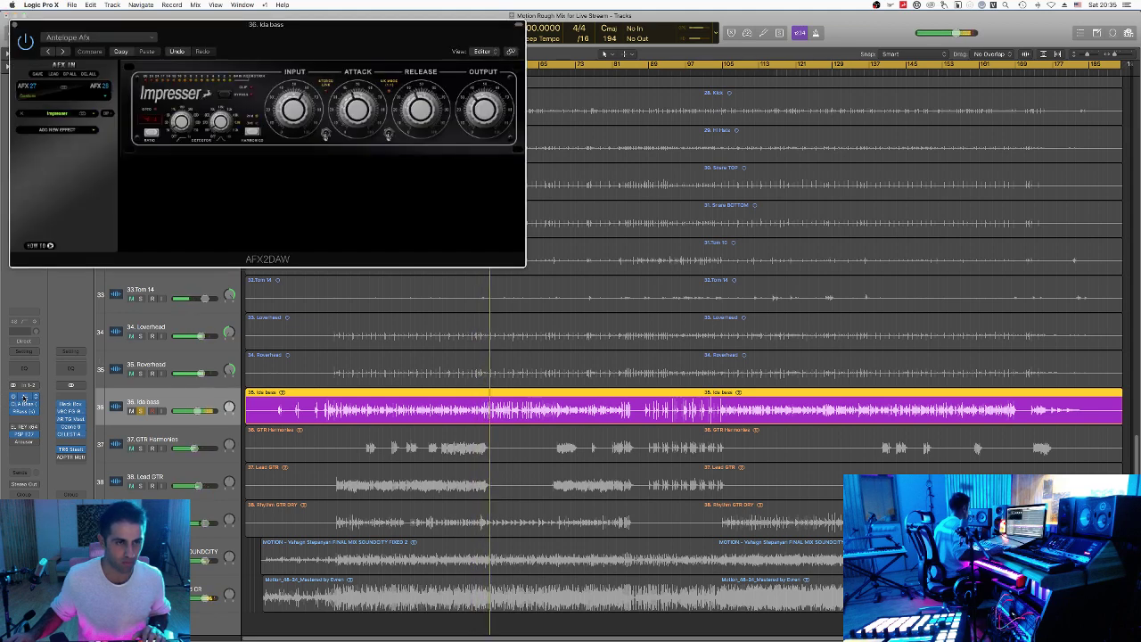
left_click(14, 399)
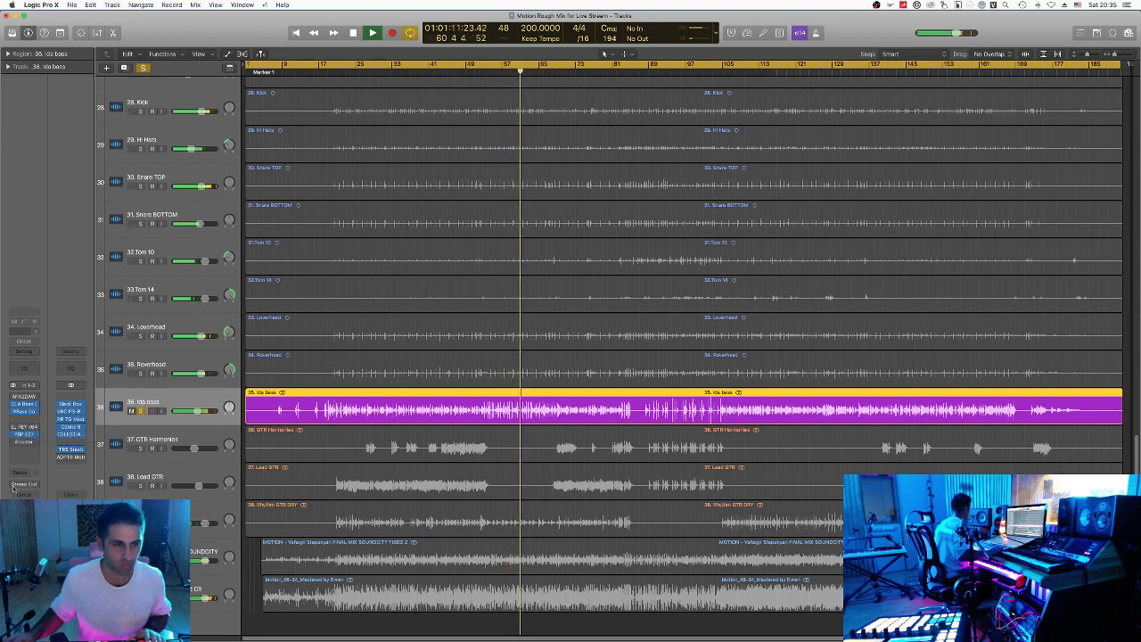
key("space")
key("space")
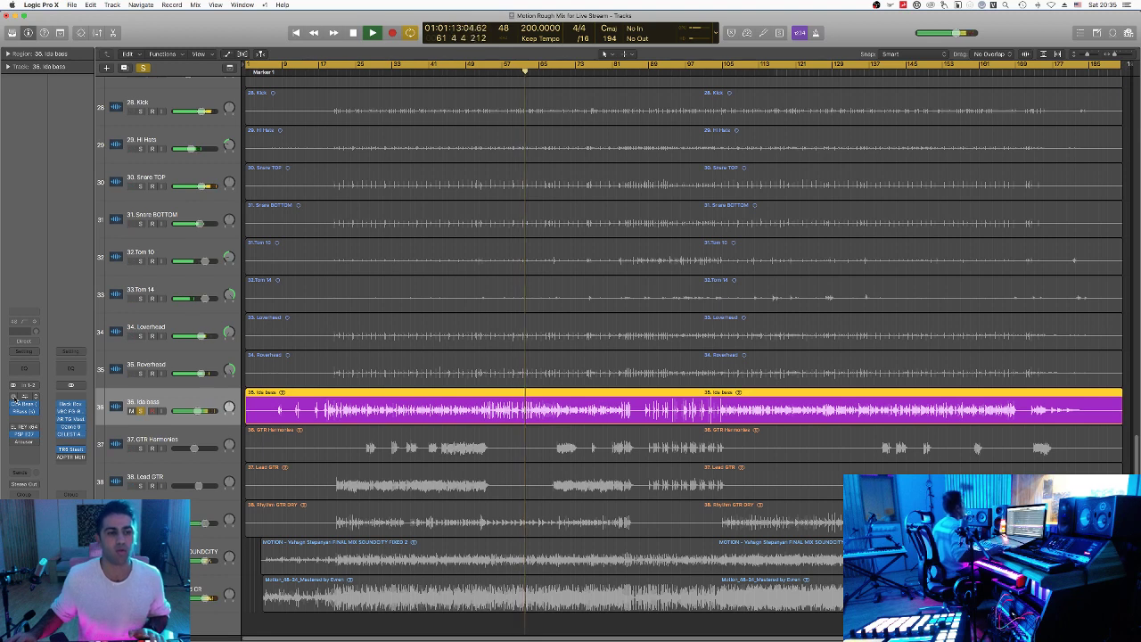
key("space")
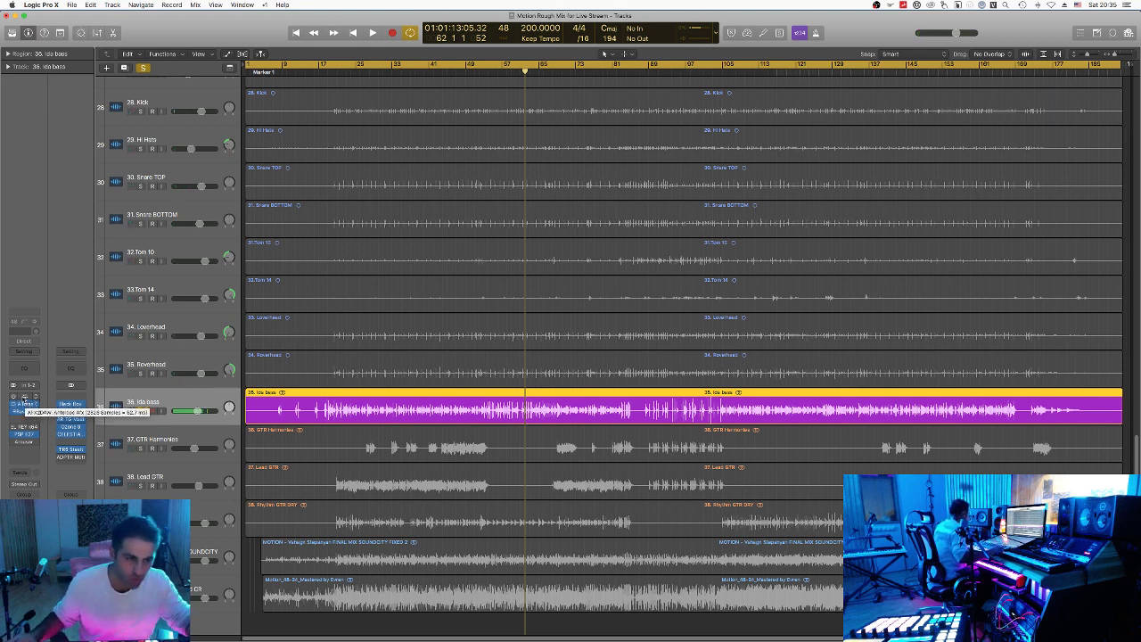
Step: Show the Impresser settings again, inspect the CLA Bass plug-in on Ida bass, and close both windows
key("s")
left_click(25, 396)
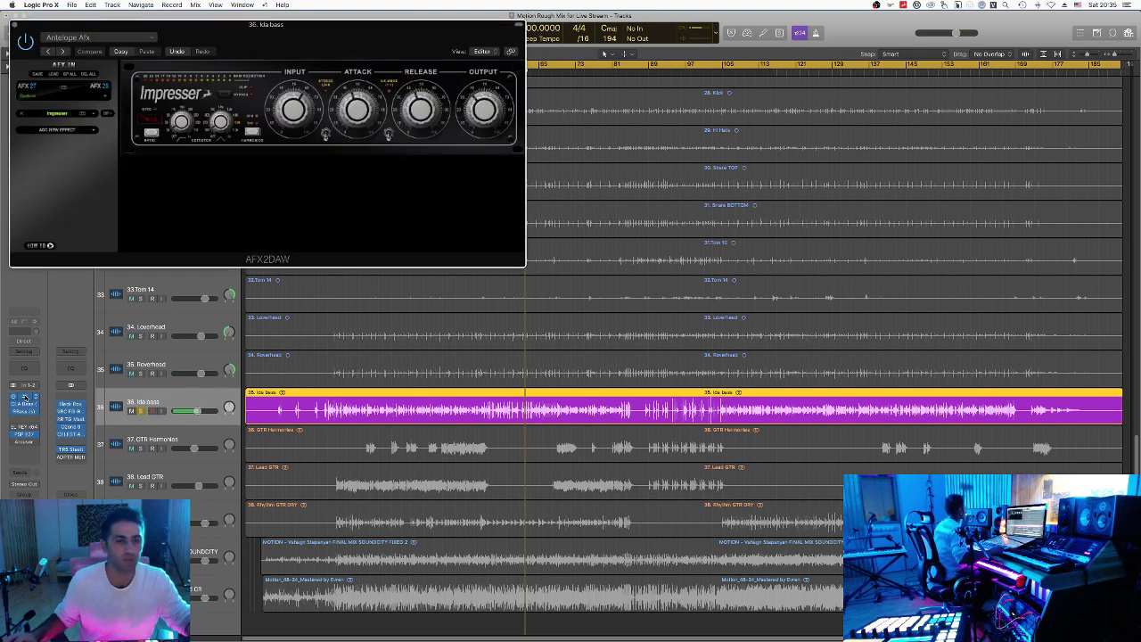
left_click(14, 25)
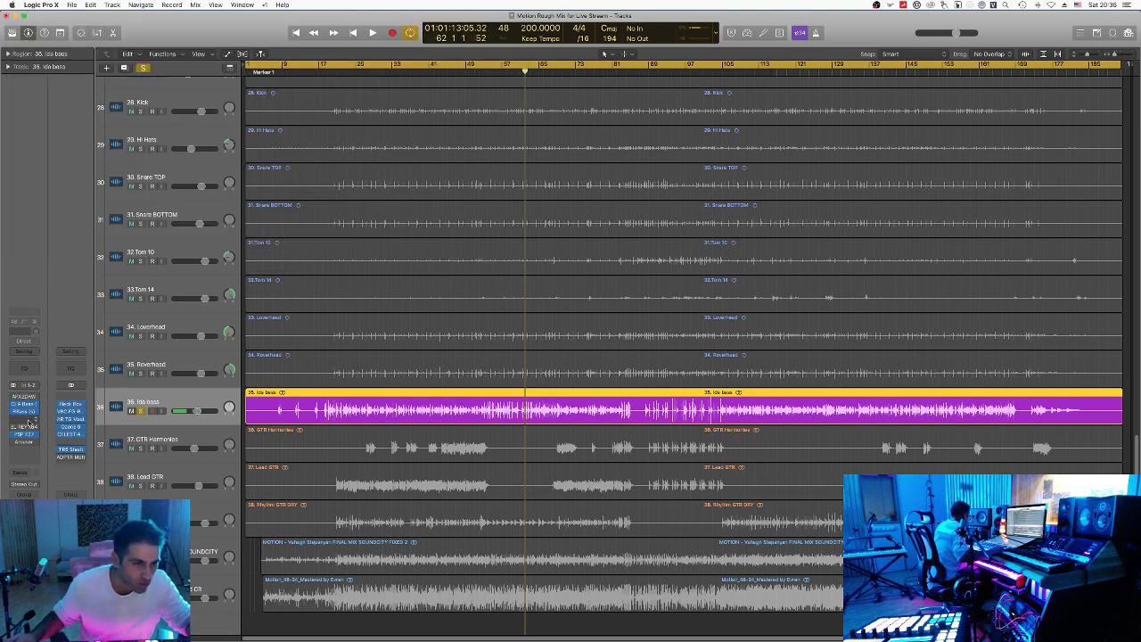
left_click(25, 406)
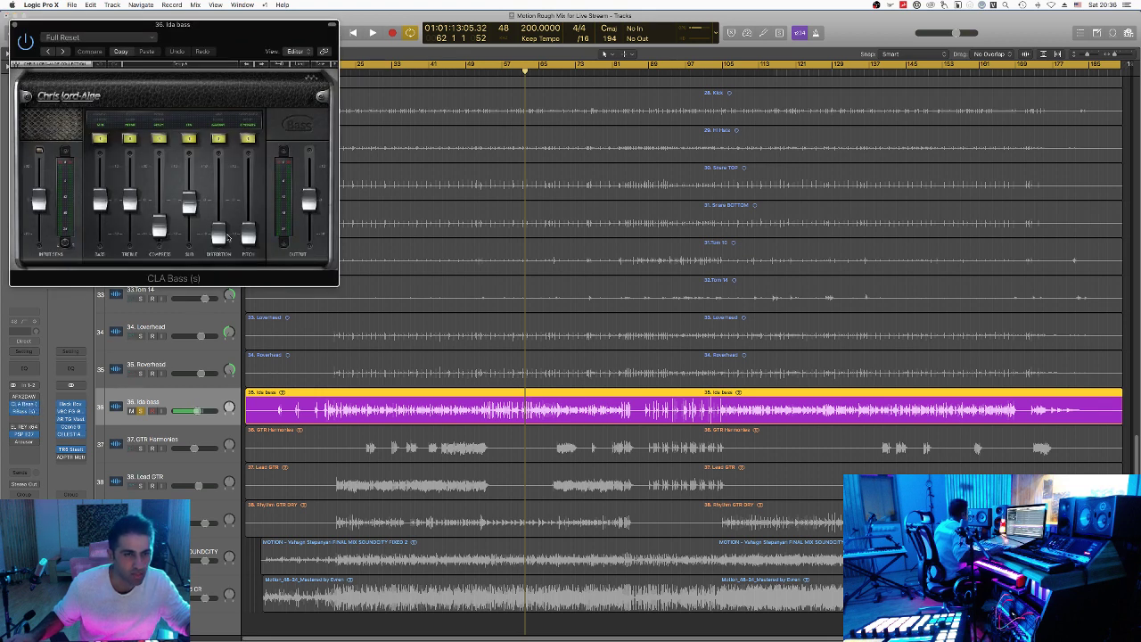
left_click(14, 27)
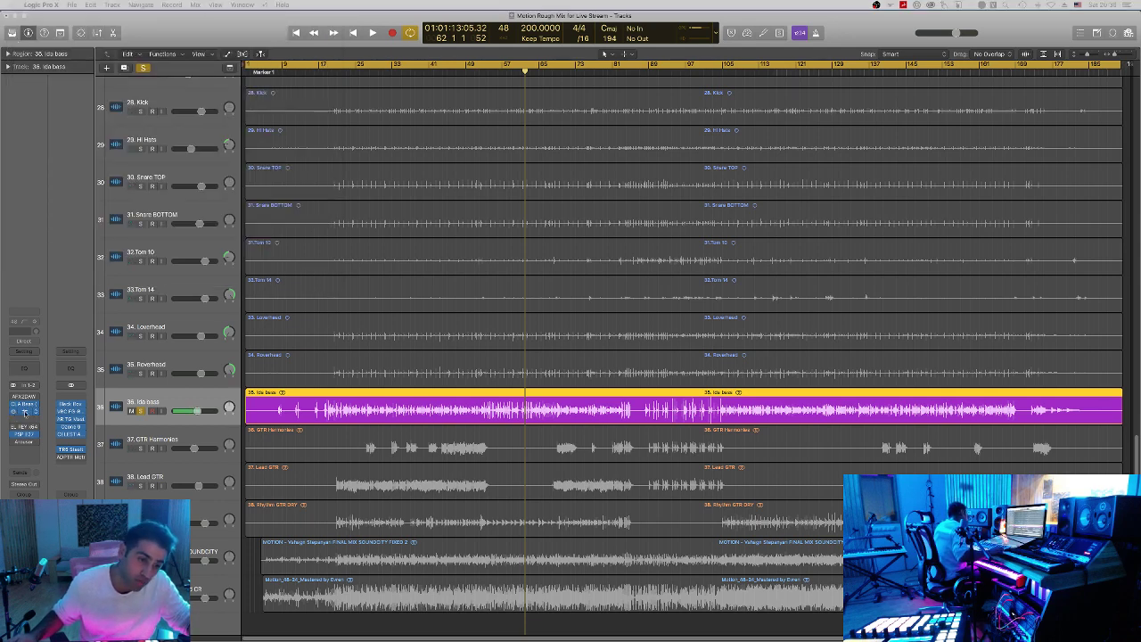
Step: Show Ida bass's RBass and PSP E27 plug-ins and arrange their windows side by side
left_click(24, 411)
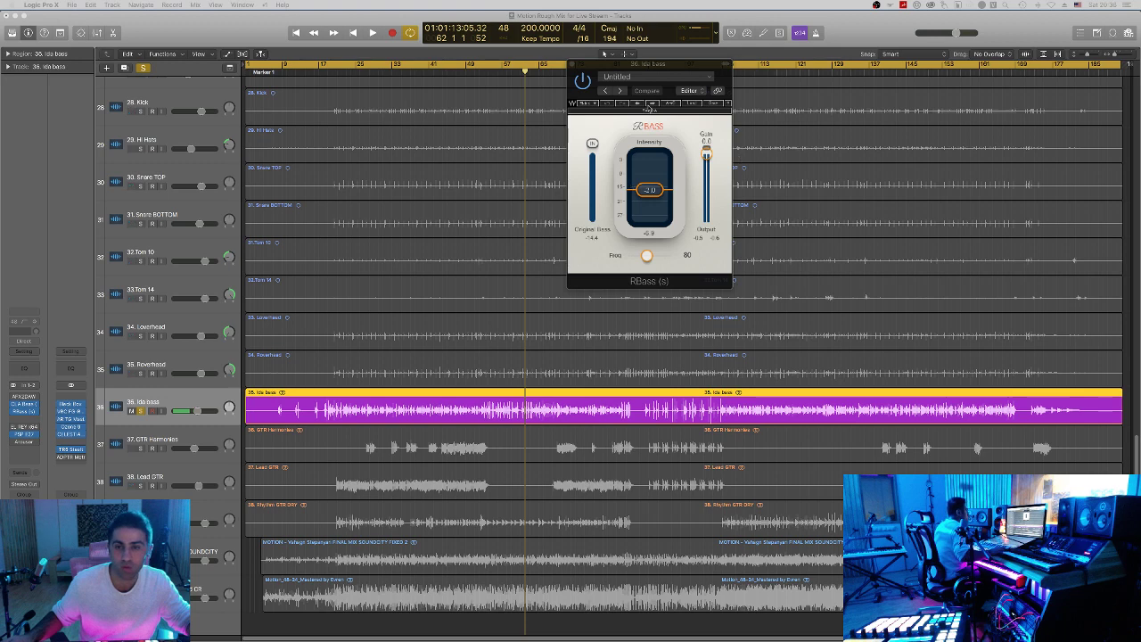
left_click_drag(631, 64, 732, 95)
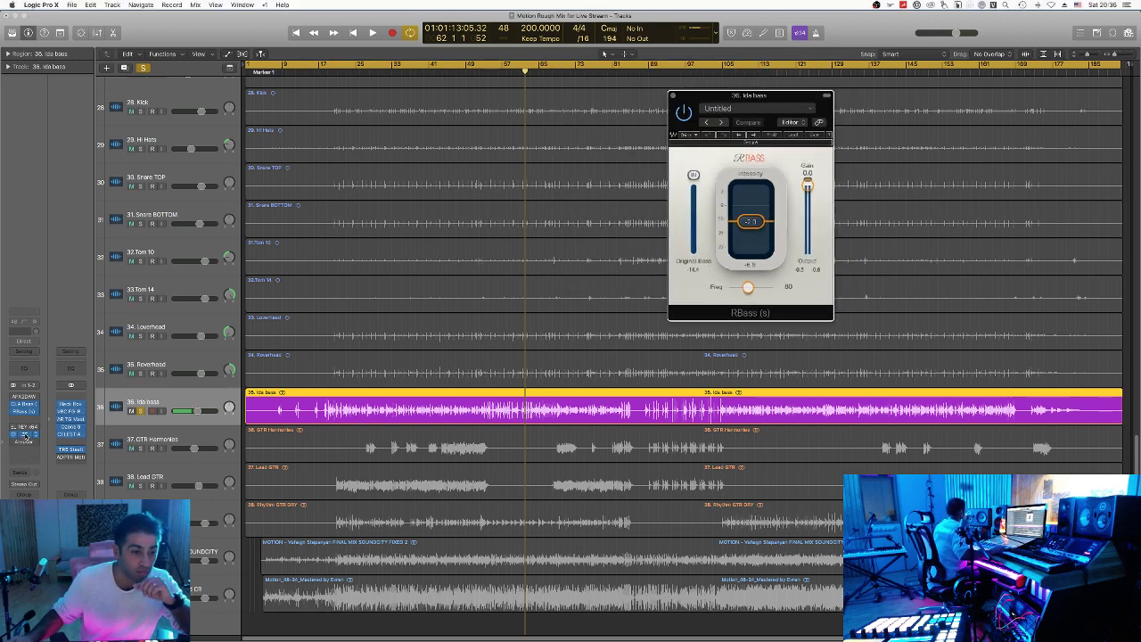
left_click(24, 435)
left_click_drag(1054, 382, 958, 101)
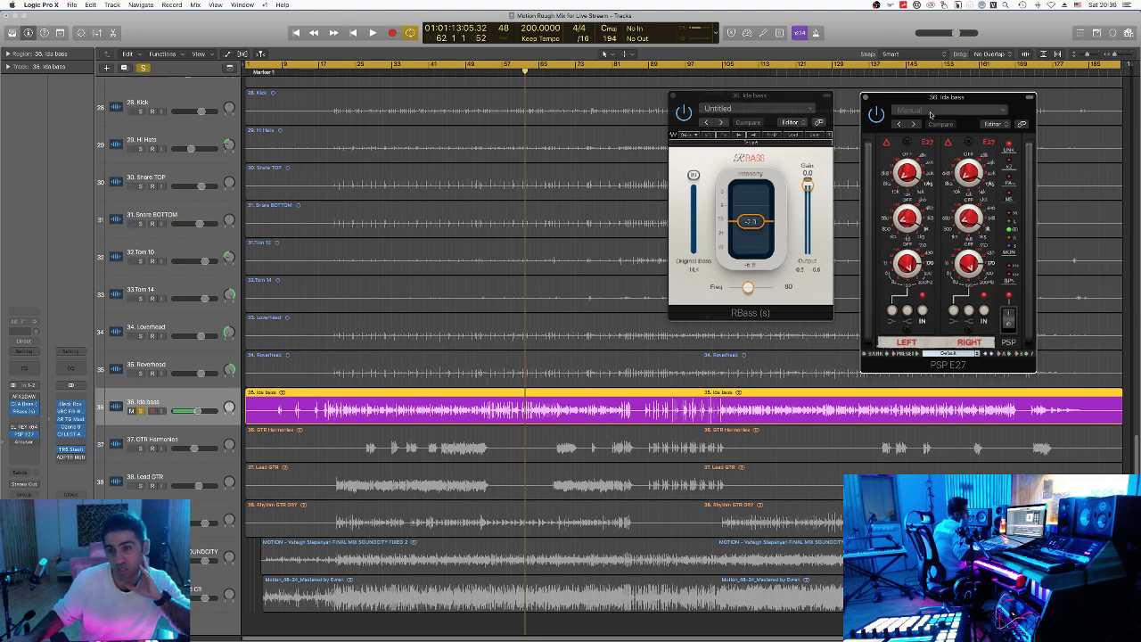
left_click_drag(943, 102, 482, 91)
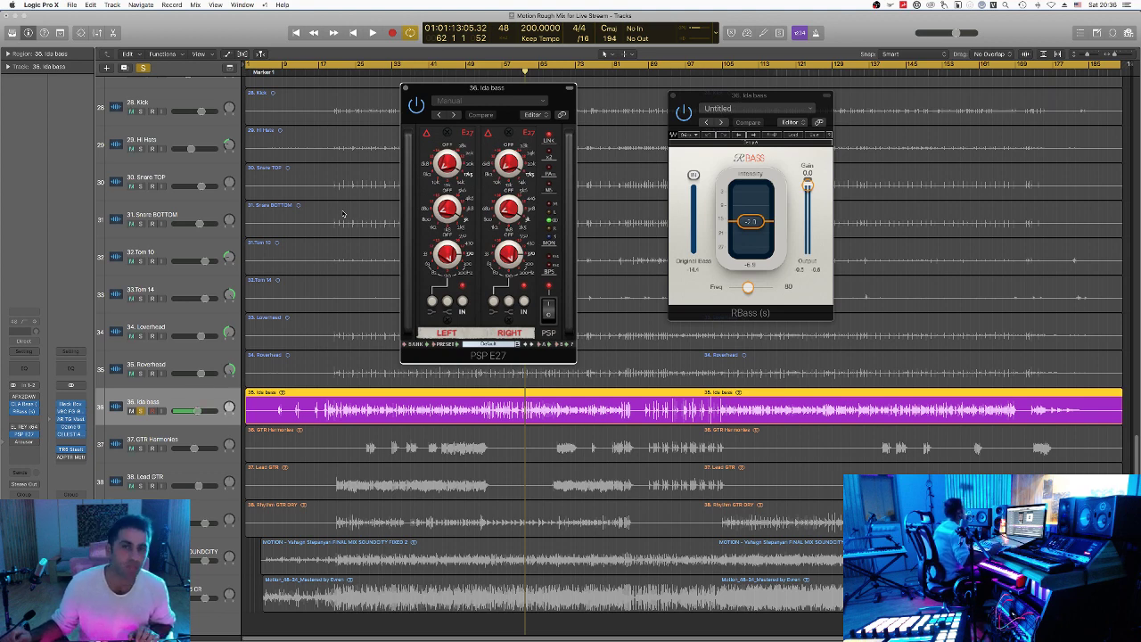
left_click_drag(506, 90, 443, 87)
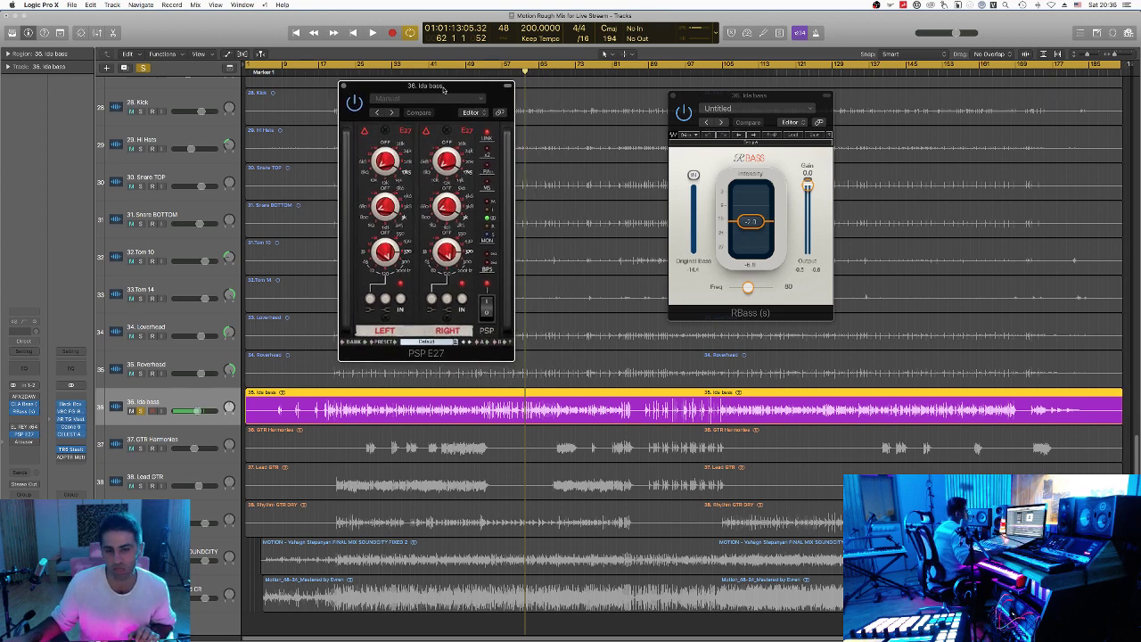
Step: Play Ida bass in solo from about bar 52, toggle the RBass and PSP E27 plug-ins for comparison, and stop playback
key("s")
key("s")
key("space")
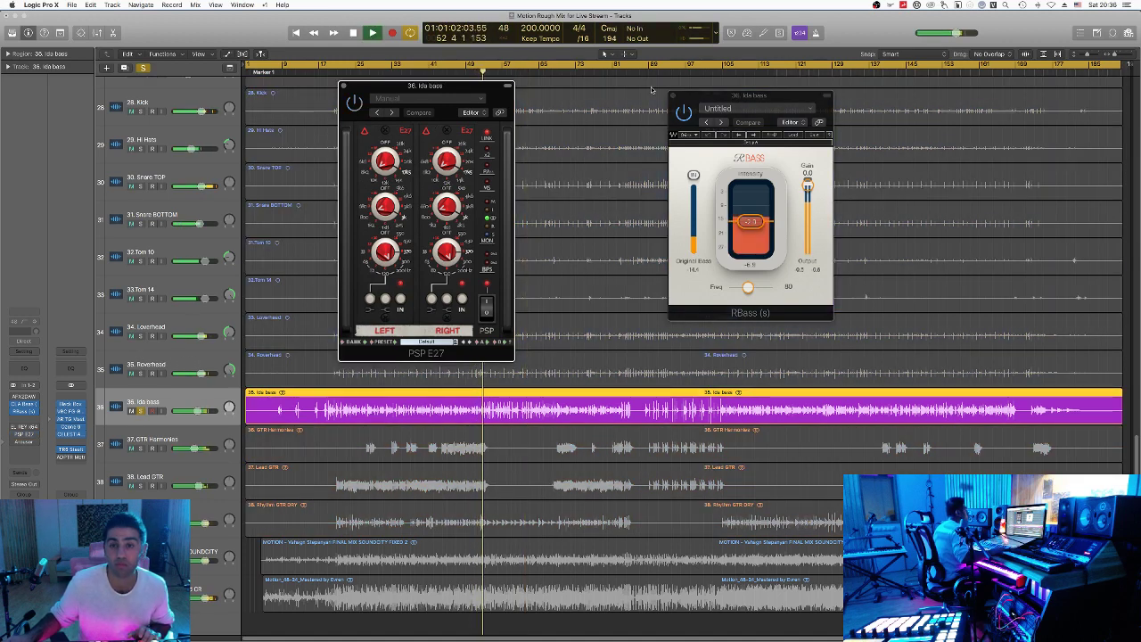
left_click(679, 98)
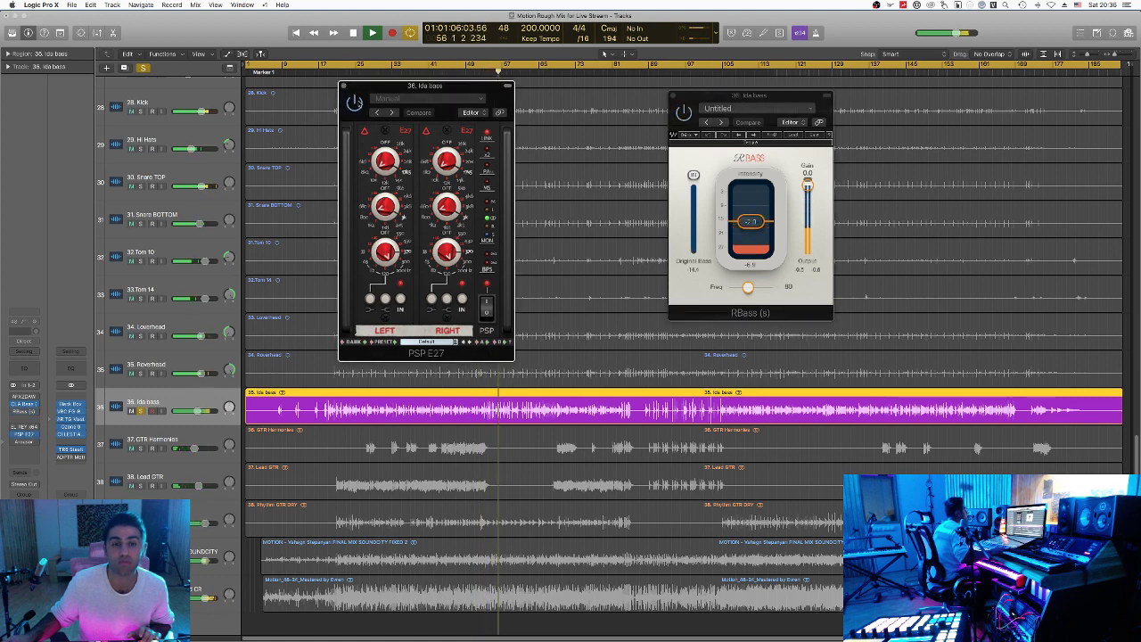
left_click(731, 108)
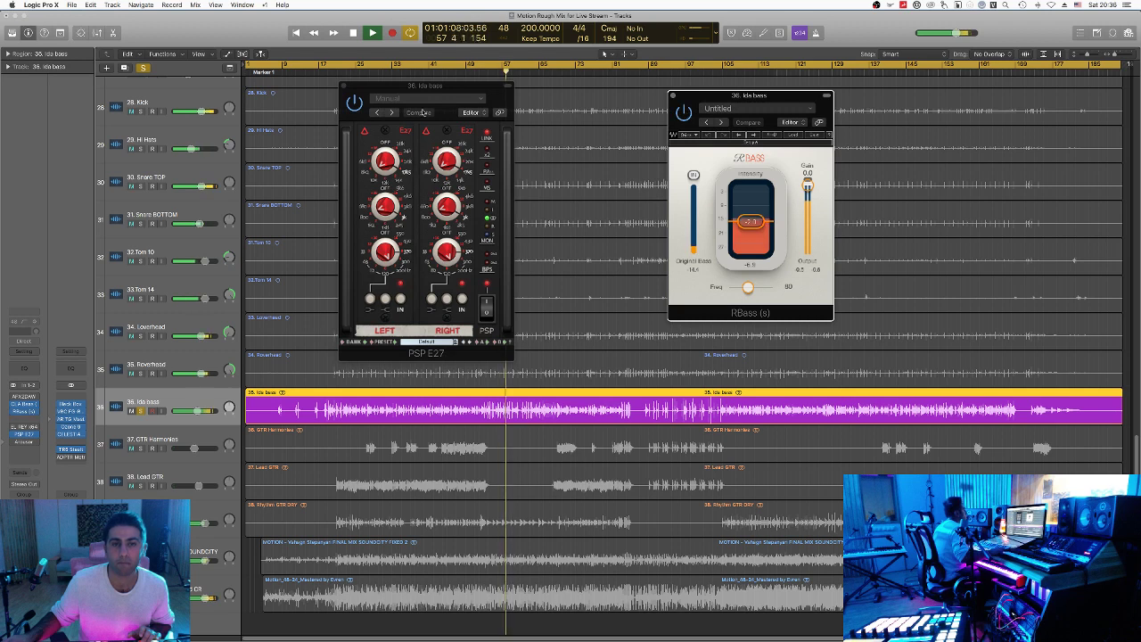
left_click(354, 104)
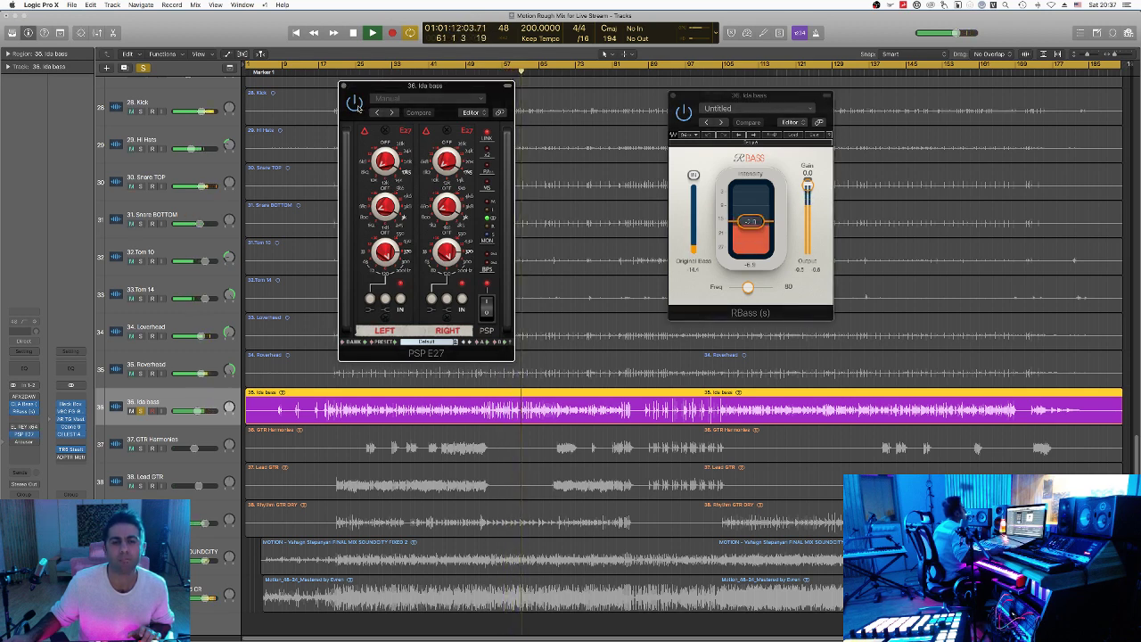
key("space")
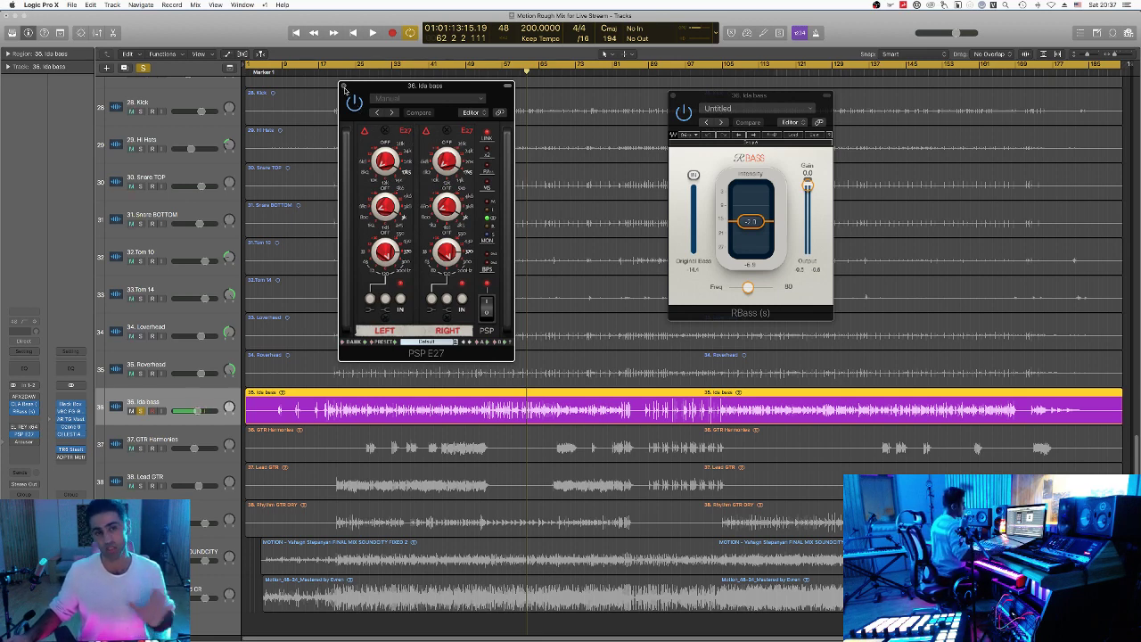
Step: Close the PSP E27 and RBass windows and show Ida bass's Arousor compressor
left_click(343, 86)
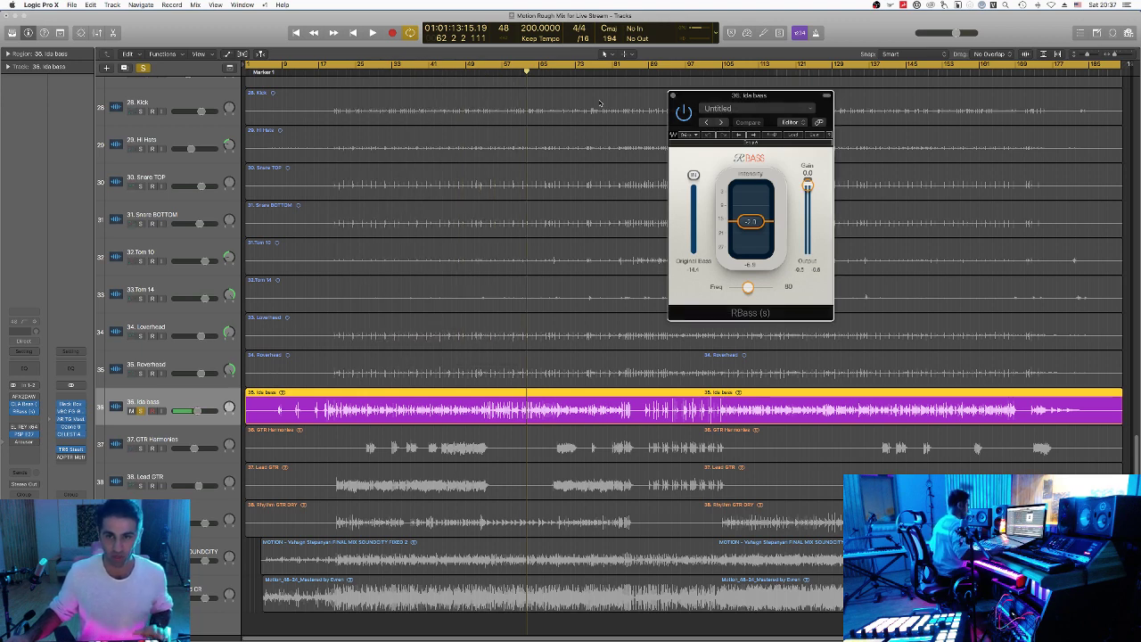
left_click(674, 95)
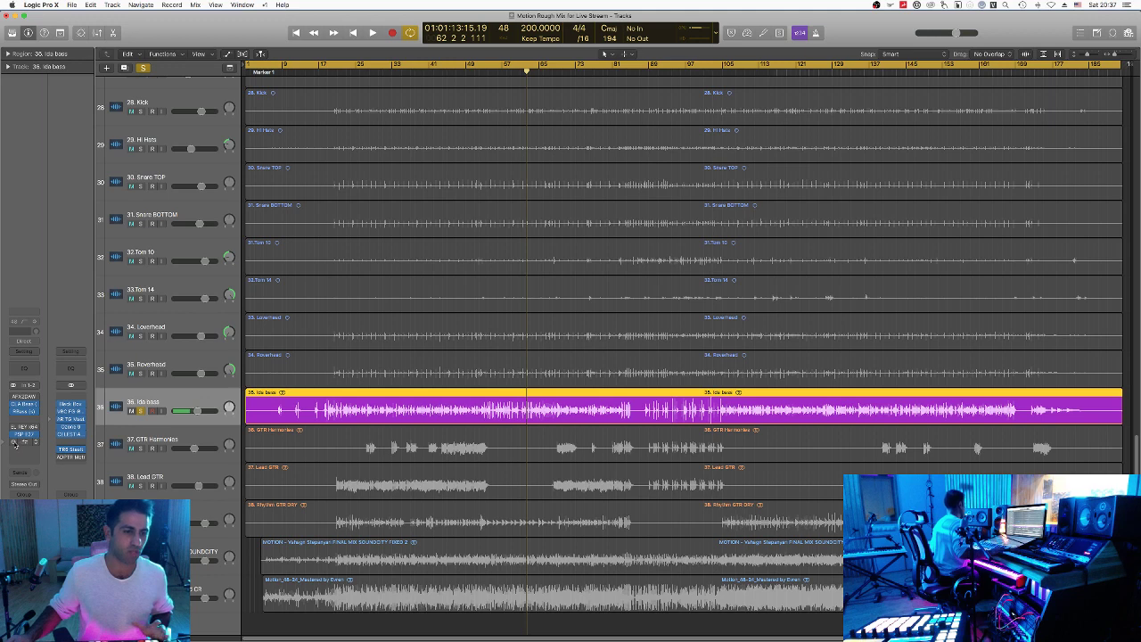
left_click(25, 441)
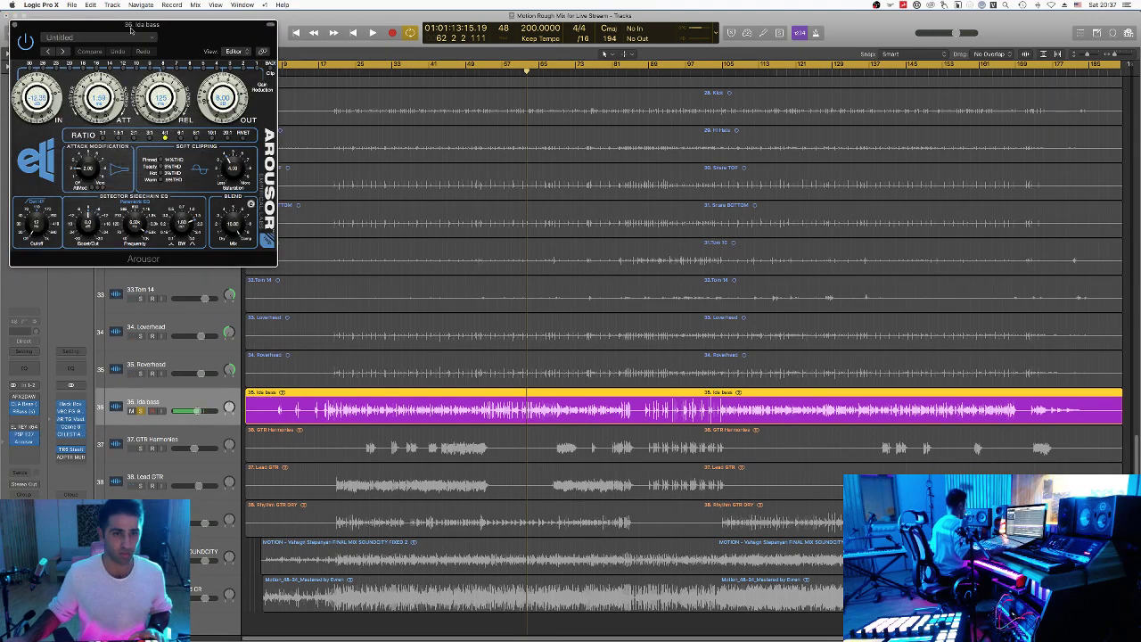
Step: Close Ida bass's Arousor window and switch the solo from Ida bass to GTR Harmonies
left_click_drag(137, 27, 617, 103)
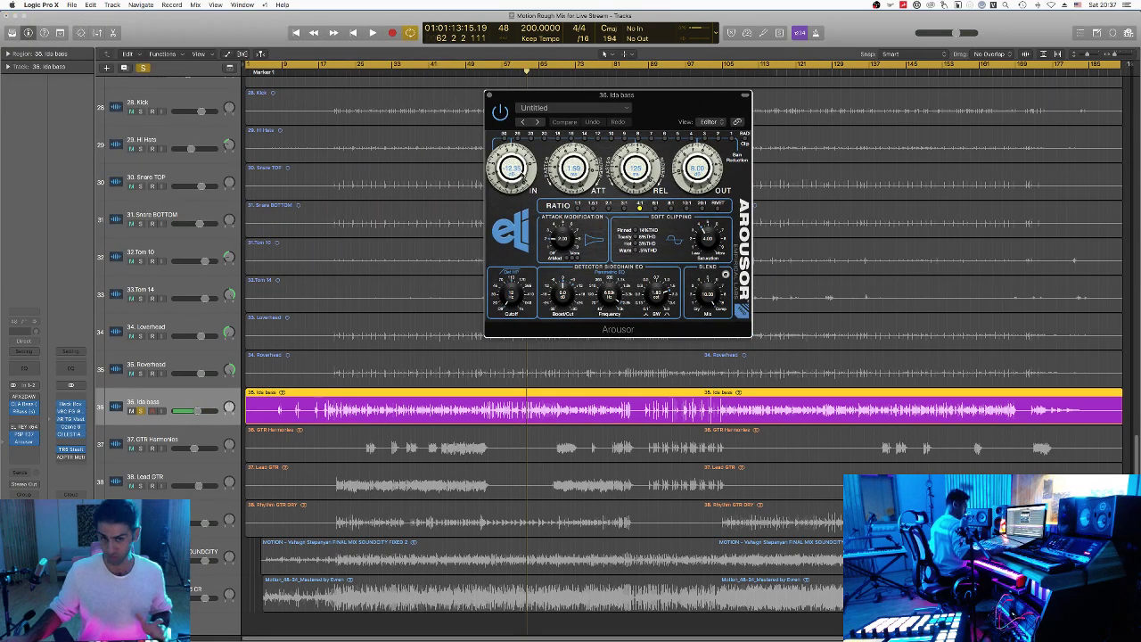
left_click(488, 95)
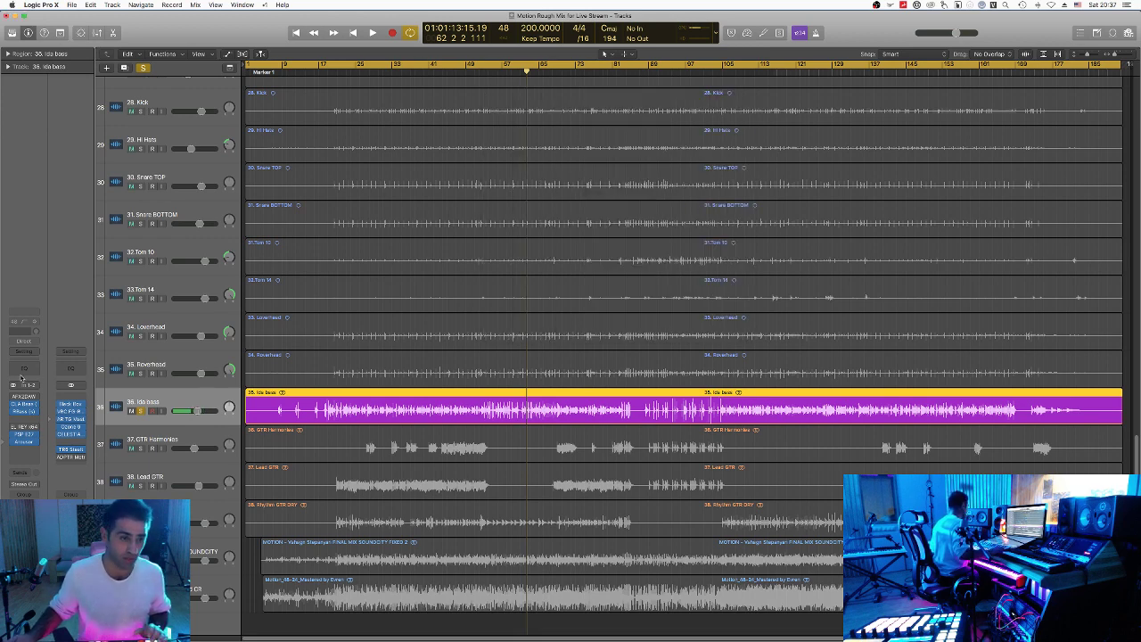
left_click(193, 434)
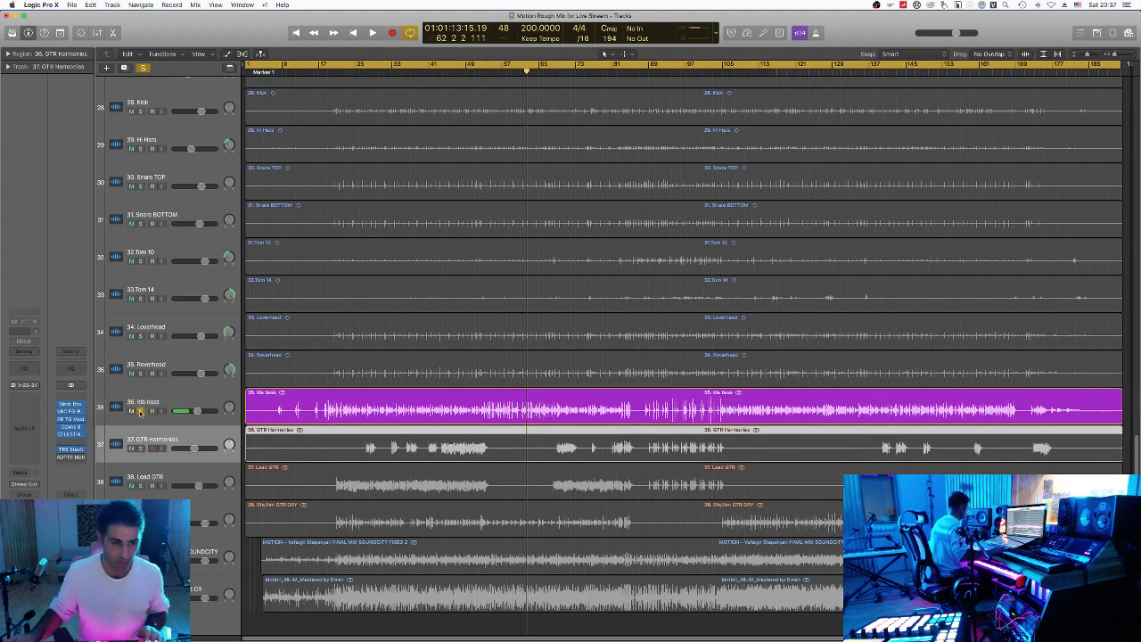
left_click(139, 411)
left_click(140, 447)
Step: Play from bar 41, adding Lead GTR and Rhythm GTR DRY to the solo, stop playback and clear all solos
left_click(430, 71)
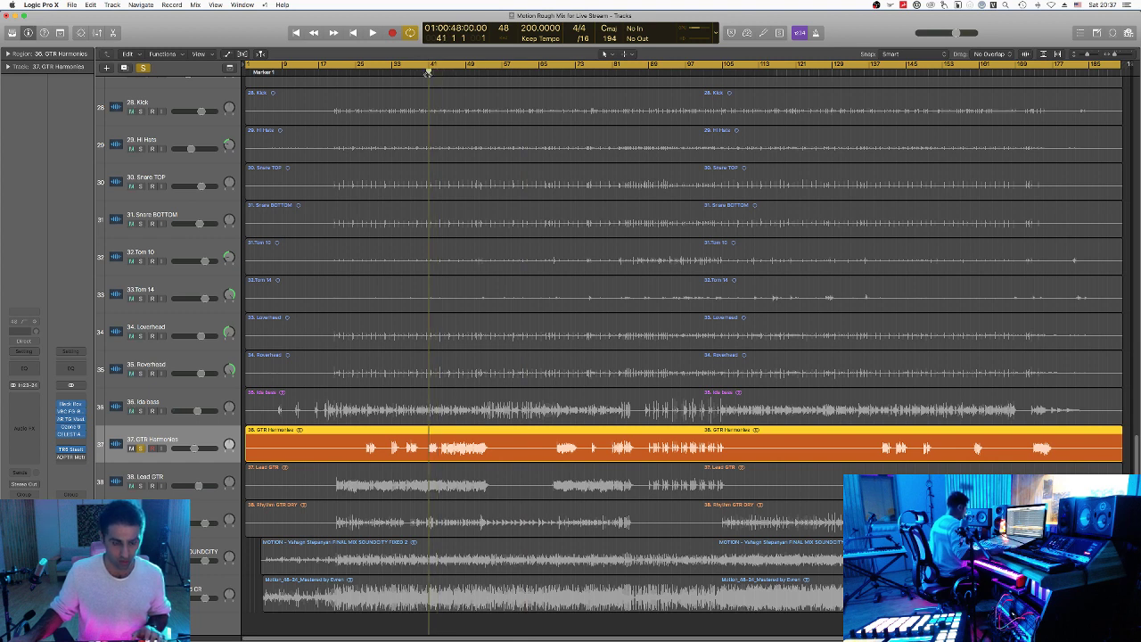
key("space")
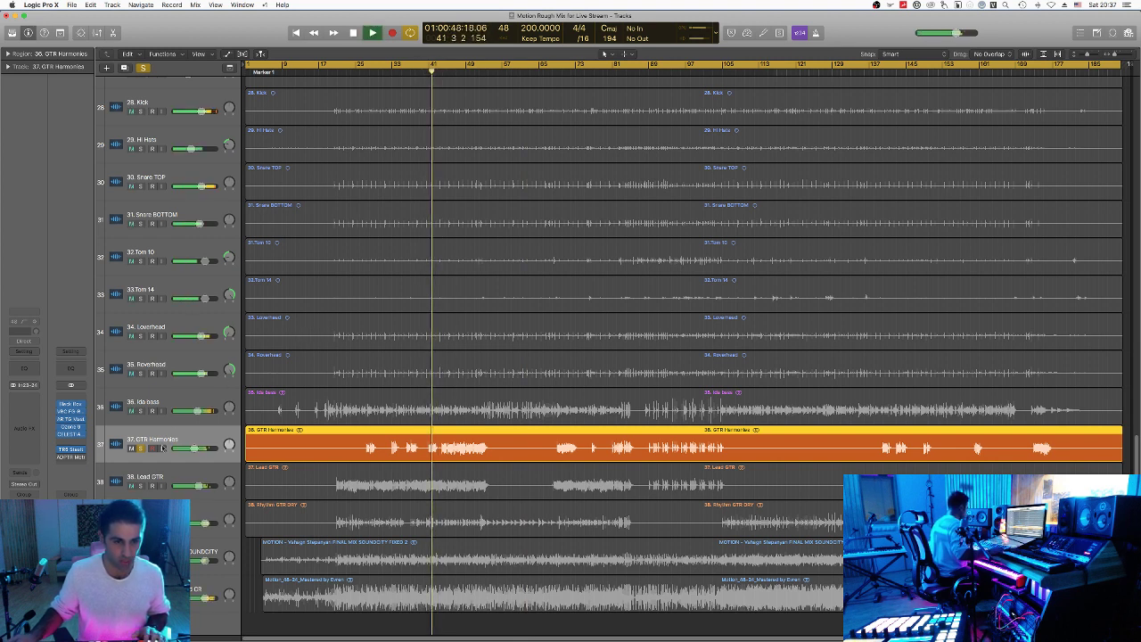
left_click(140, 485)
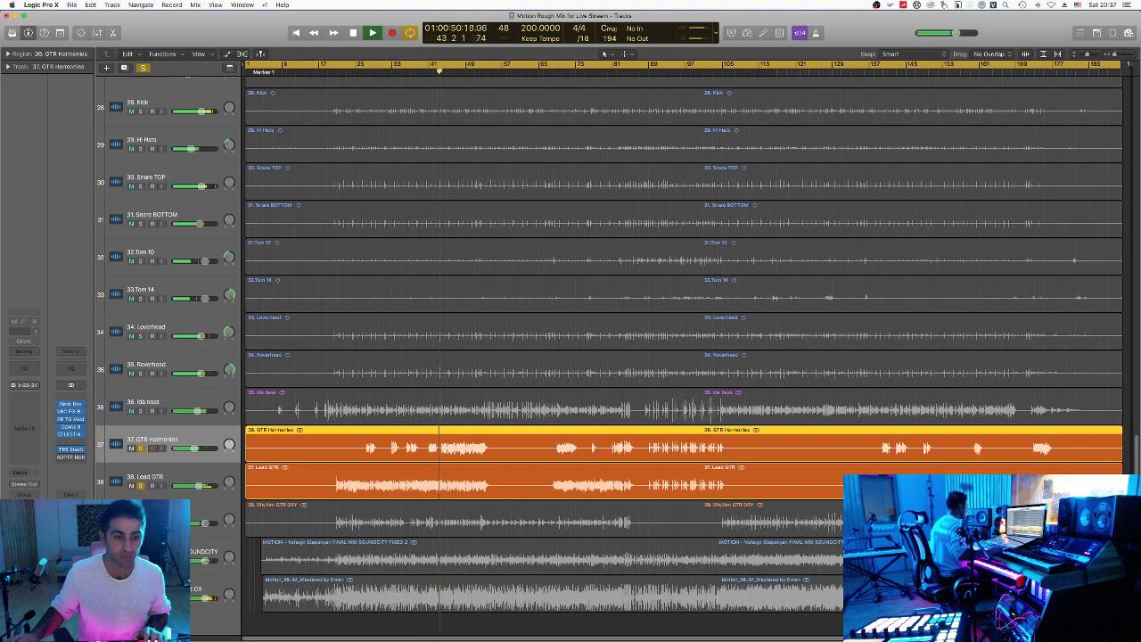
left_click(140, 523)
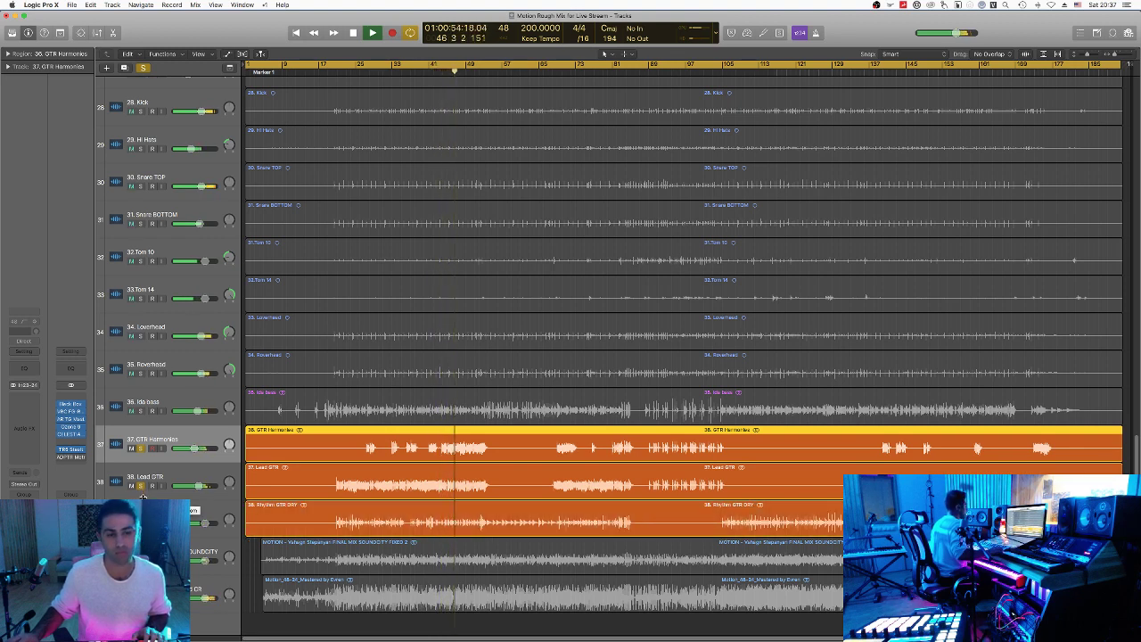
key("space")
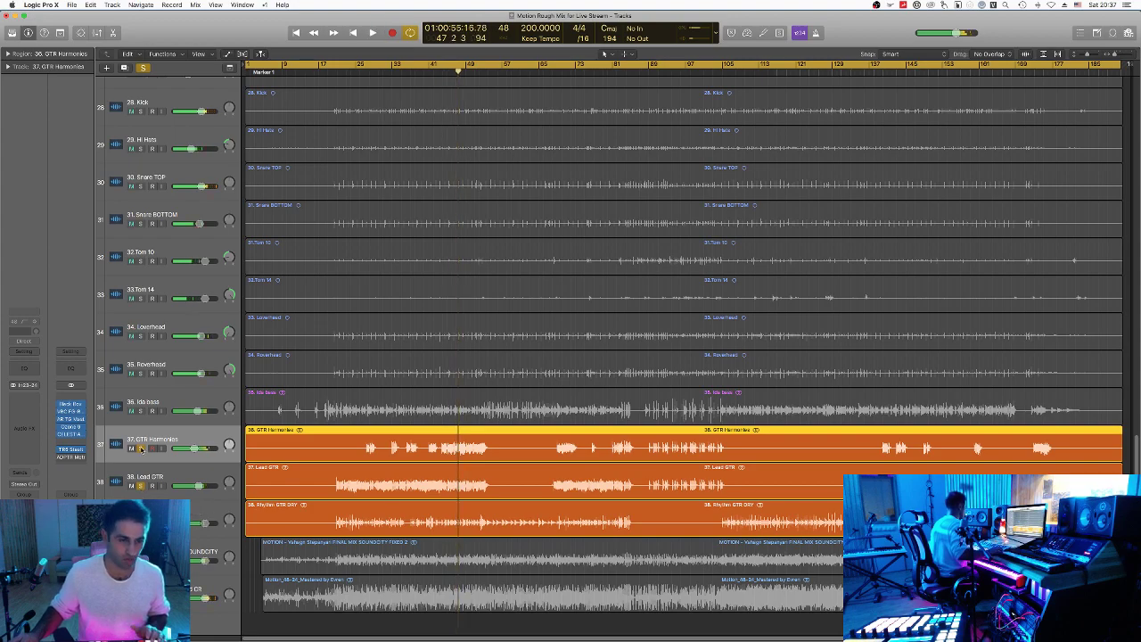
left_click(140, 448)
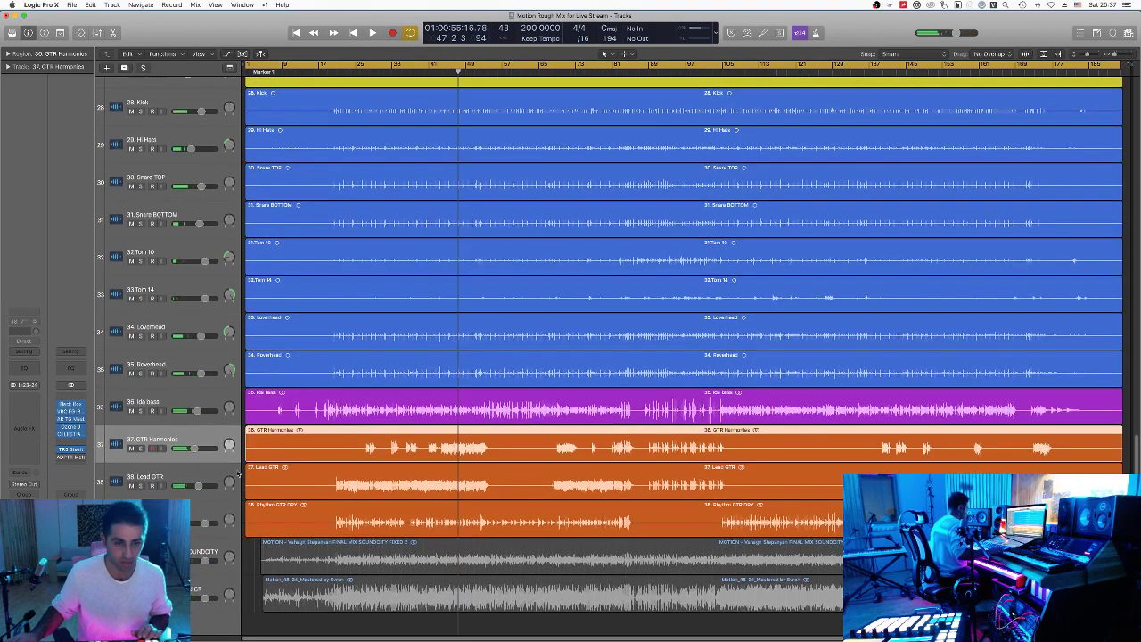
Step: Play the full mix without solos from about bar 19, keeping the horn, drum, bass and guitar tracks in view
key("super+Up")
key("super+Up")
key("super+Up")
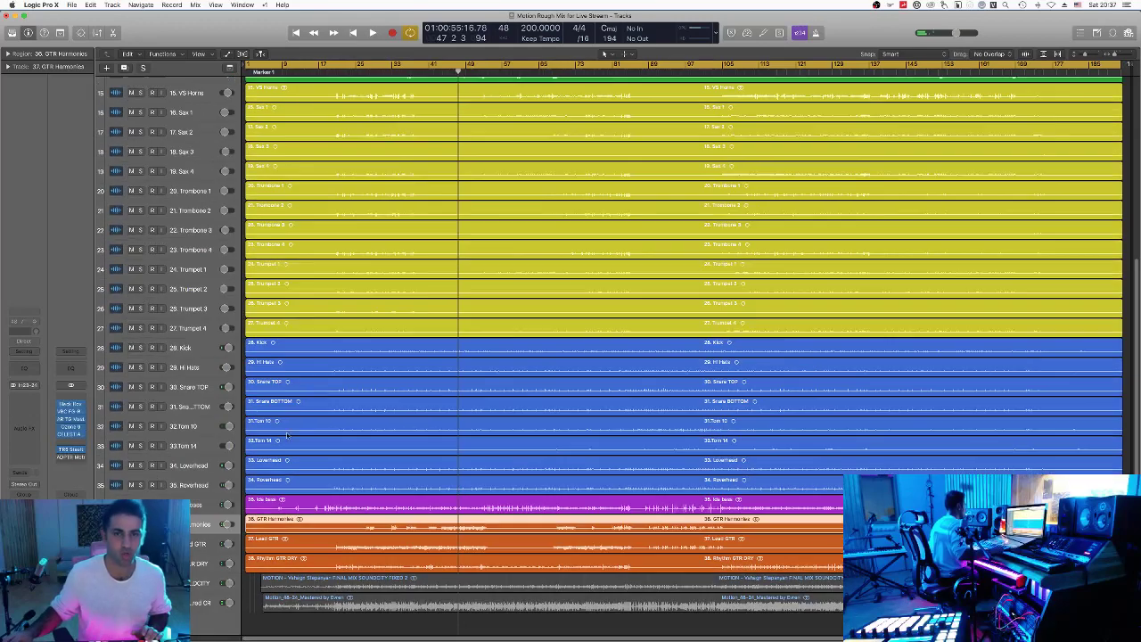
key("super+Down")
key("super+Down")
key("super+Down")
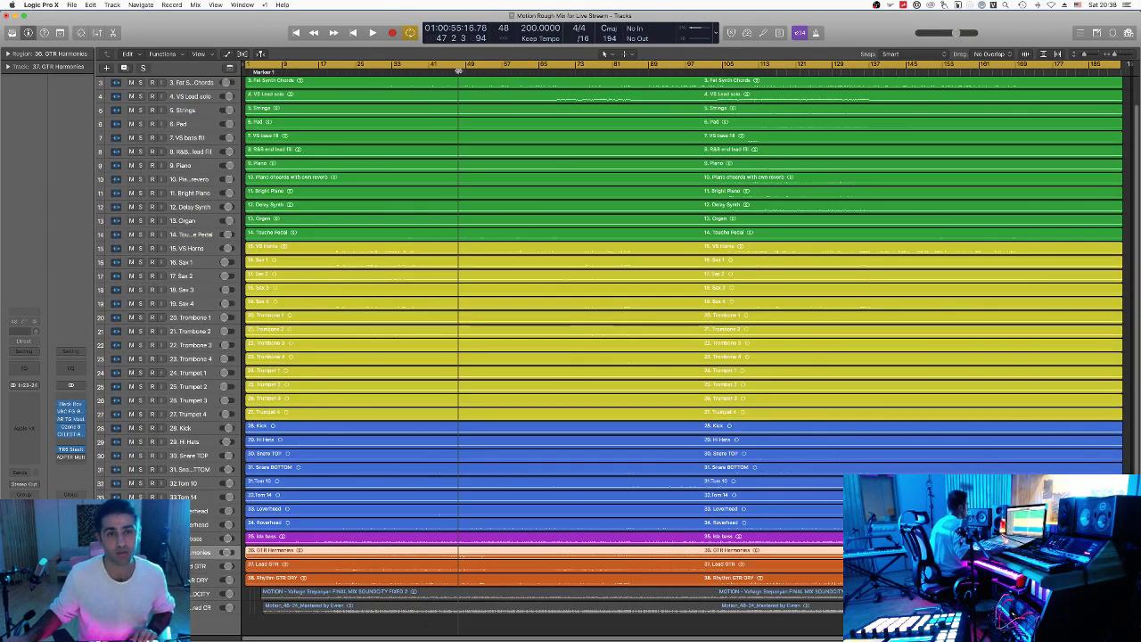
key("Return")
left_click_drag(256, 72, 330, 72)
key("space")
key("super+Down")
key("super+Down")
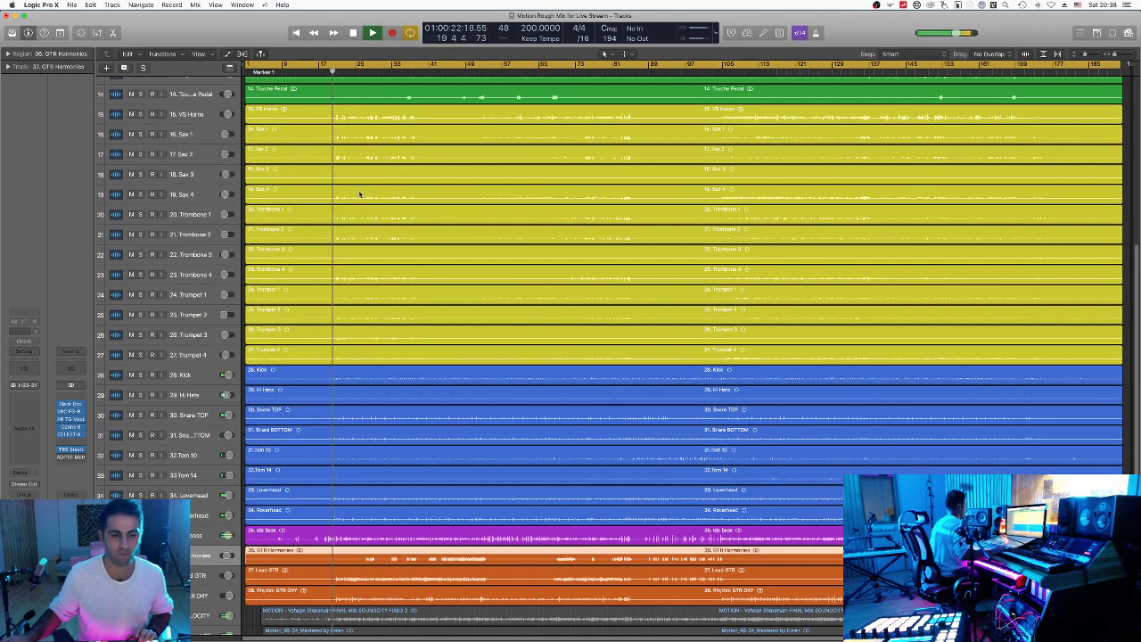
key("super+Down")
key("super+Down")
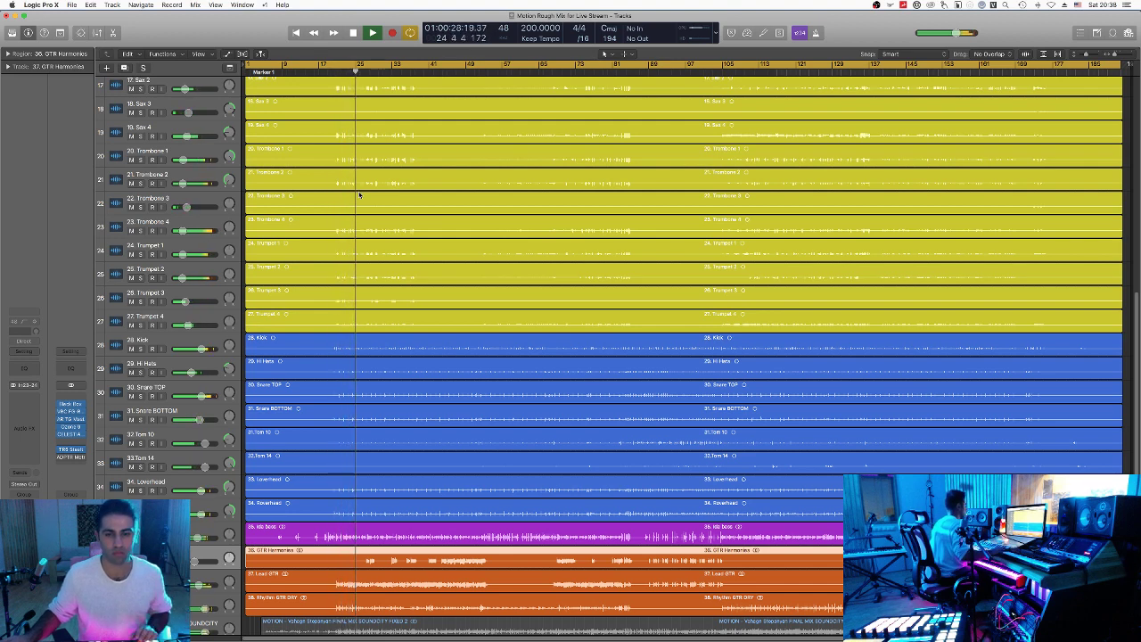
Step: Jump the running playback to about bar 37, go on to about bar 49, and stop the mix
left_click(412, 71)
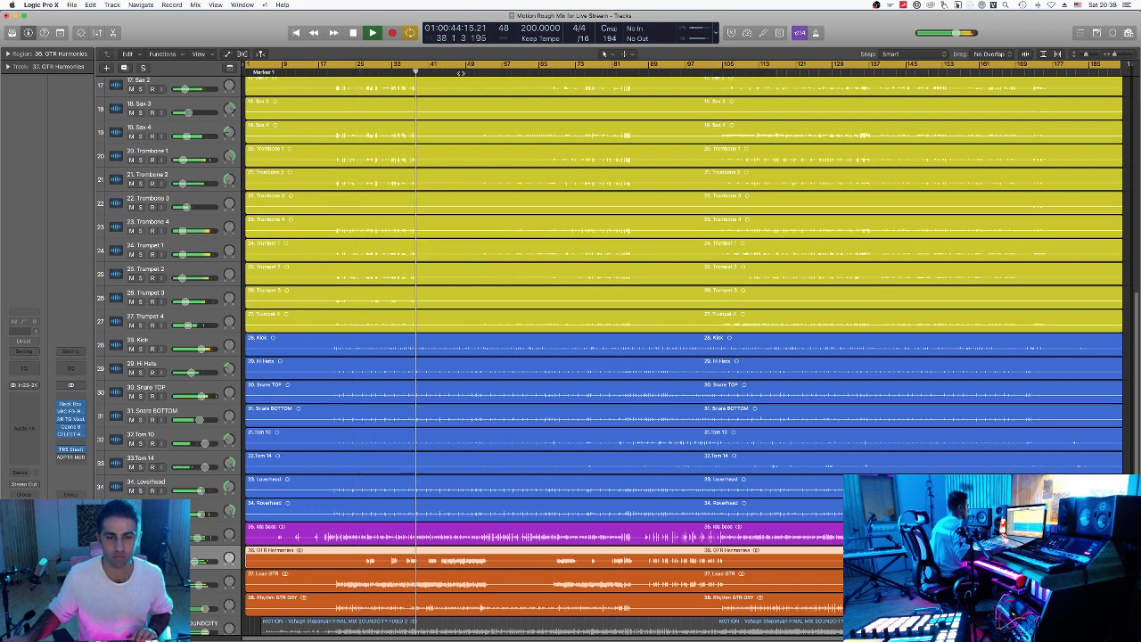
left_click(466, 71)
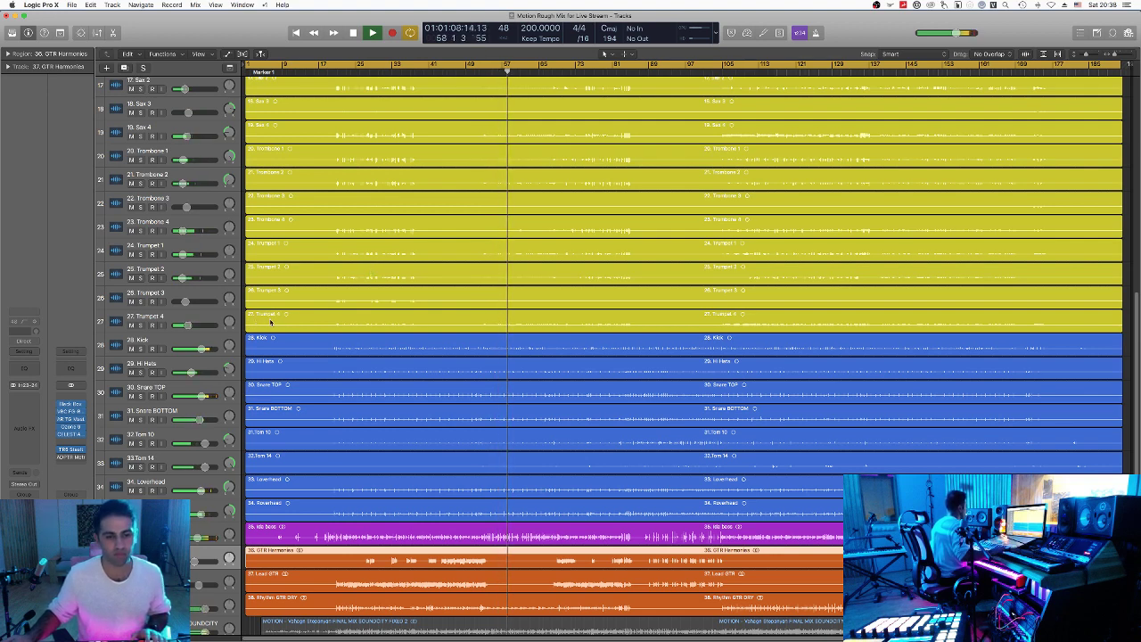
key("space")
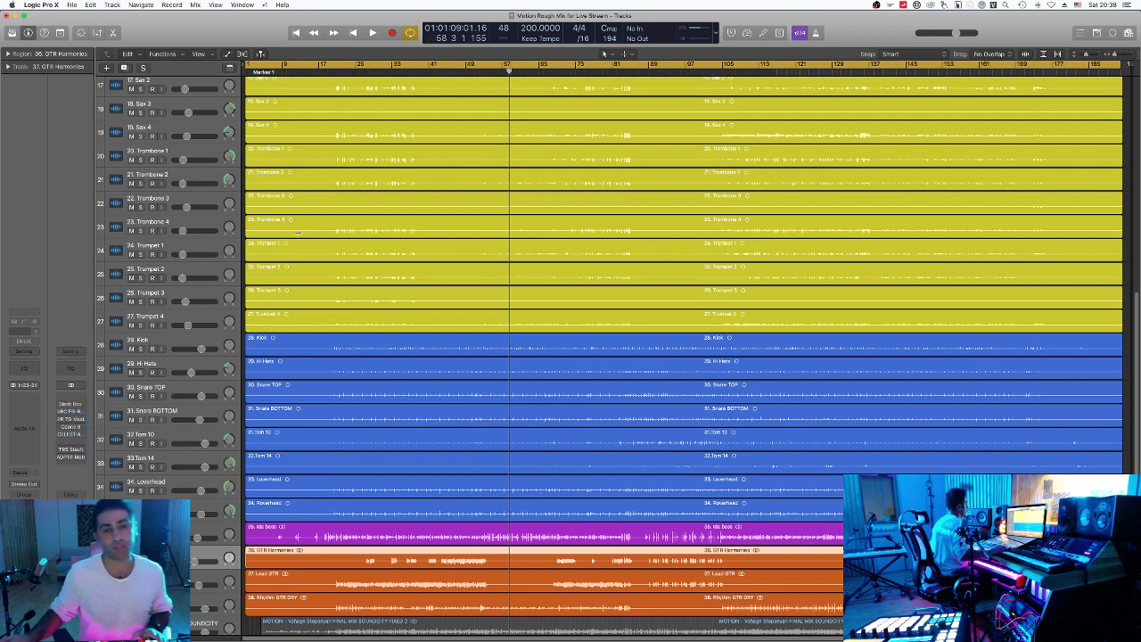
Step: Play the full mix while switching the master channel's plug-in chain on and off for comparison, leaving it bypassed
key("space")
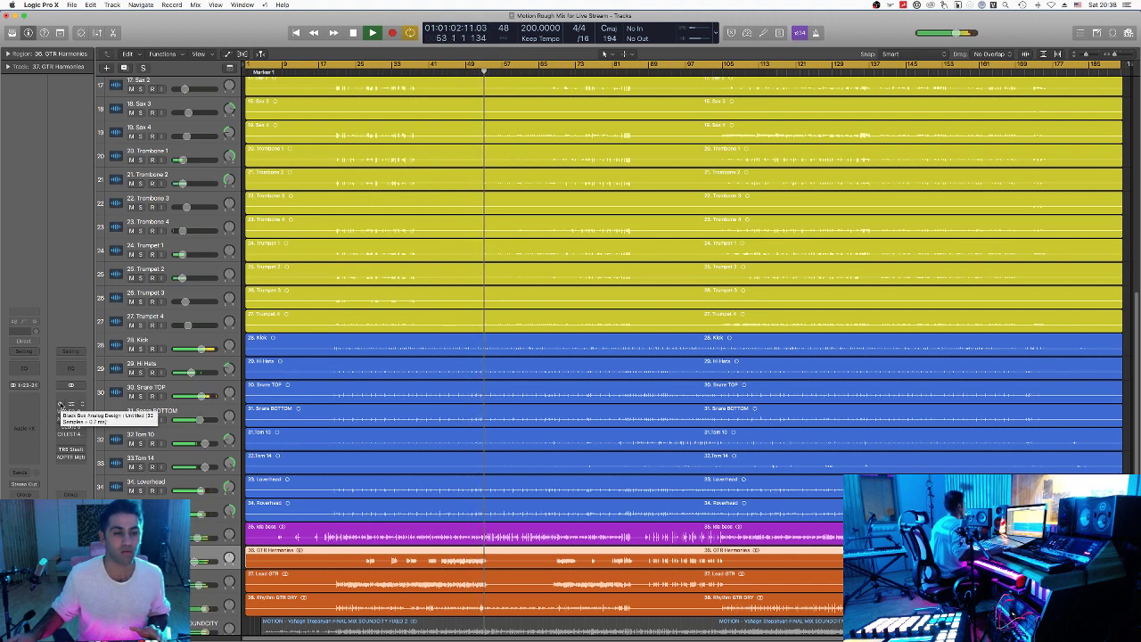
left_click_drag(61, 406, 60, 450)
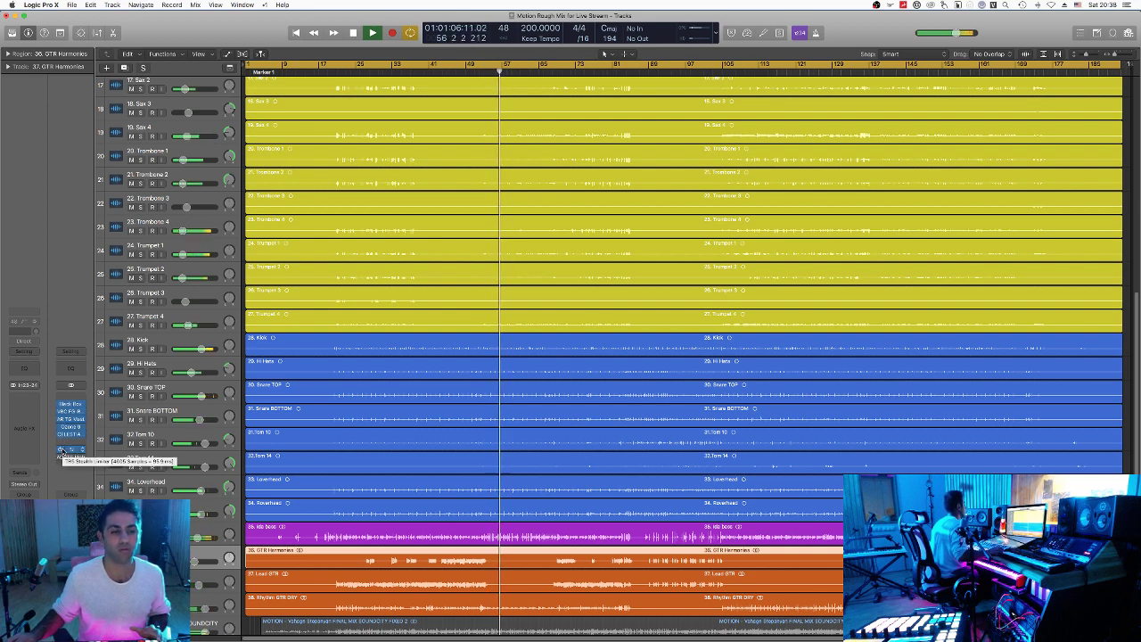
left_click(60, 411)
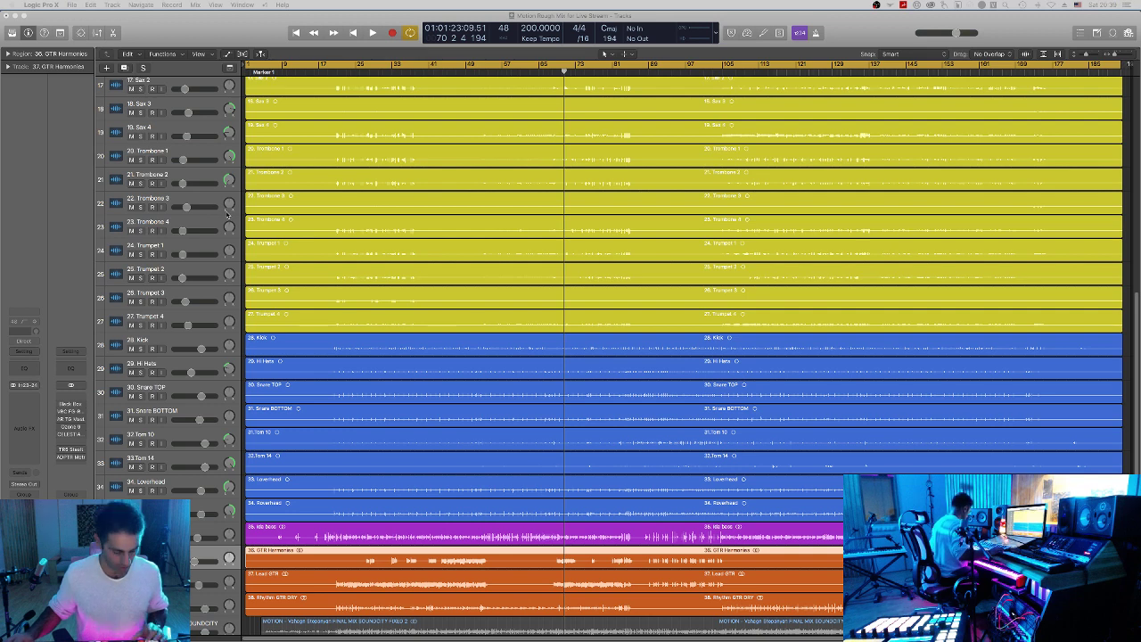
Step: Open the mixer and bypass the plug-ins on the horn, drum and Ida bass channels
key("x")
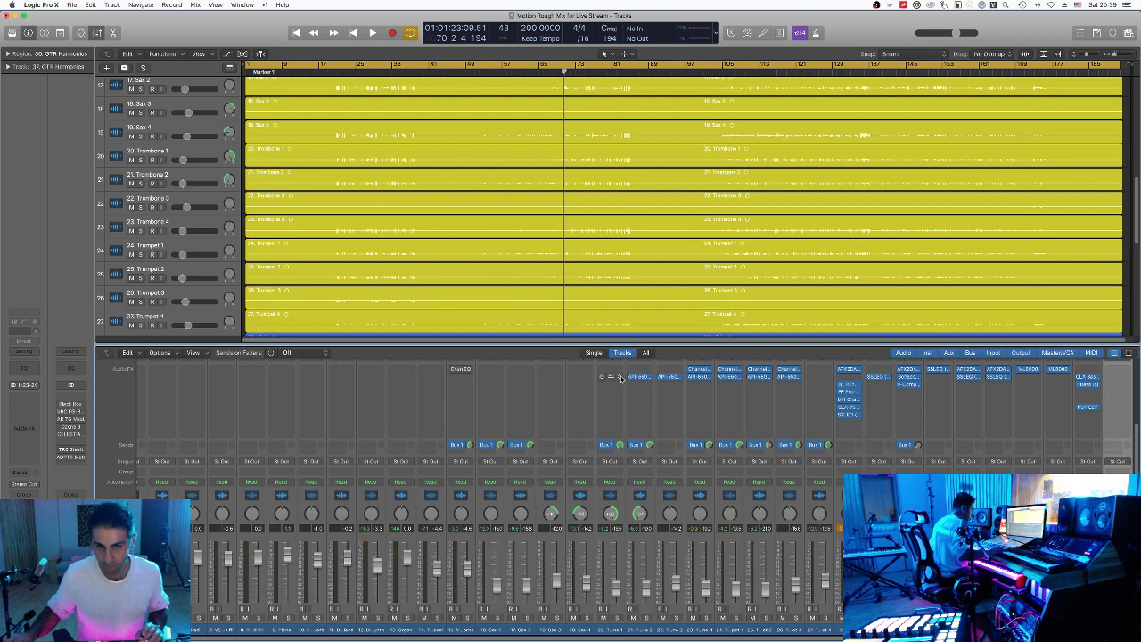
left_click(621, 379)
key("Escape")
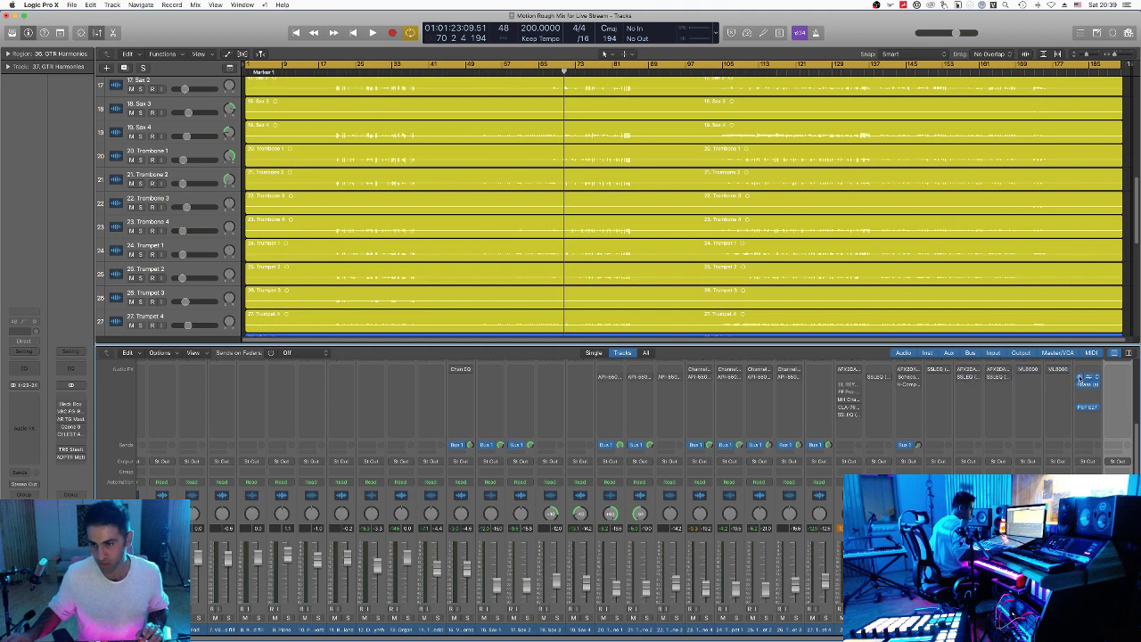
scroll(1031, 415, "right", 5)
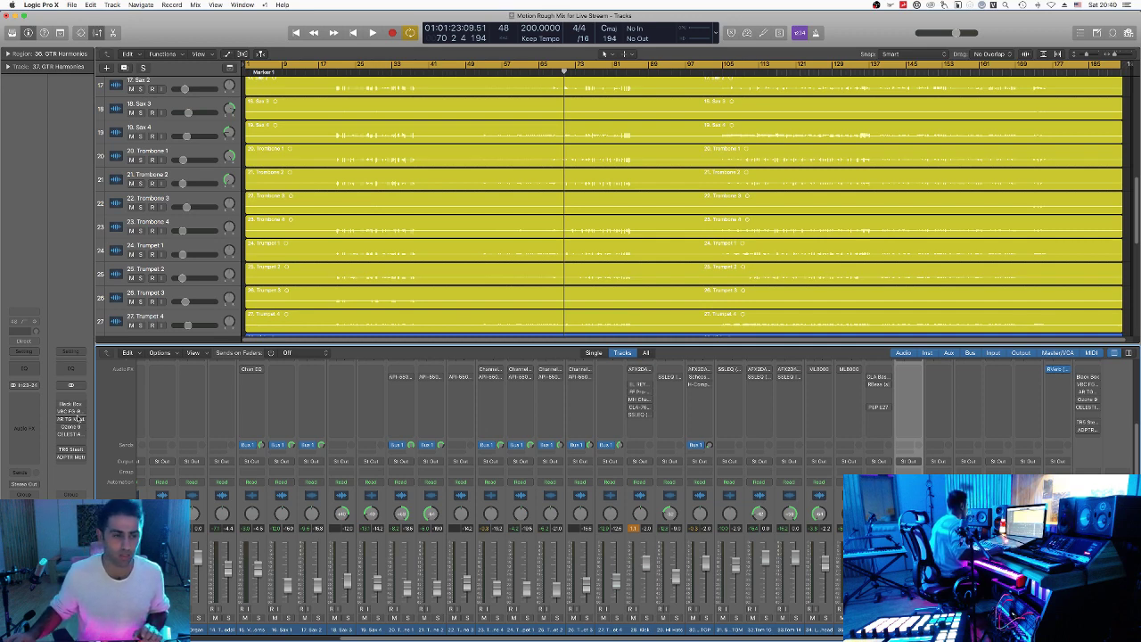
Step: Show the RVerb plug-in on Aux 1 with its artist presets, and close it without loading one
left_click(1058, 371)
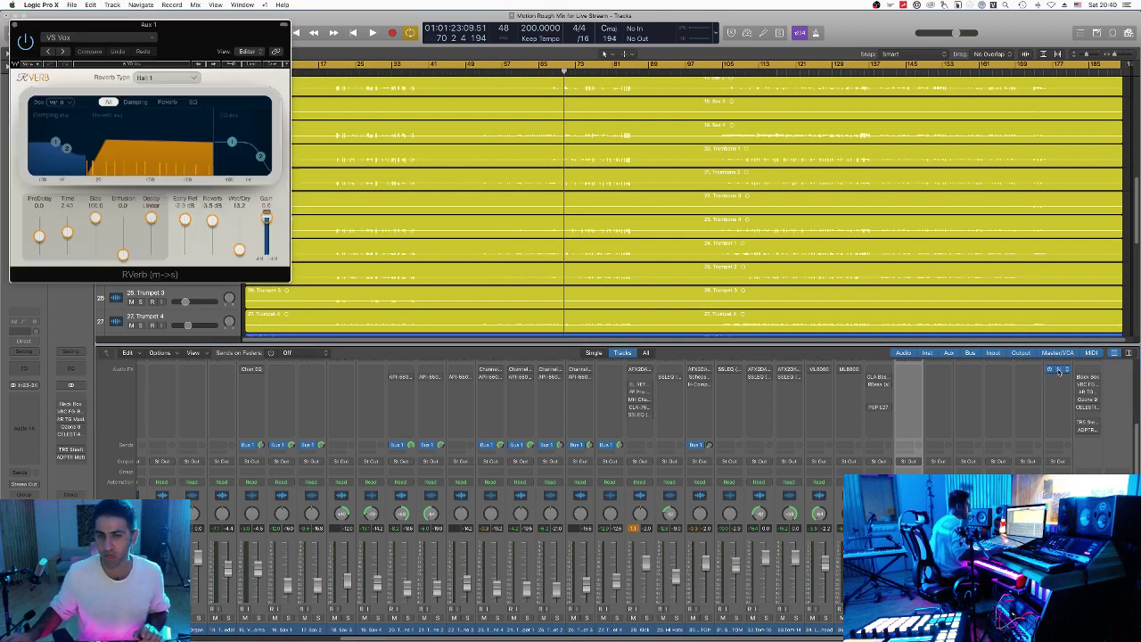
left_click_drag(218, 37, 738, 179)
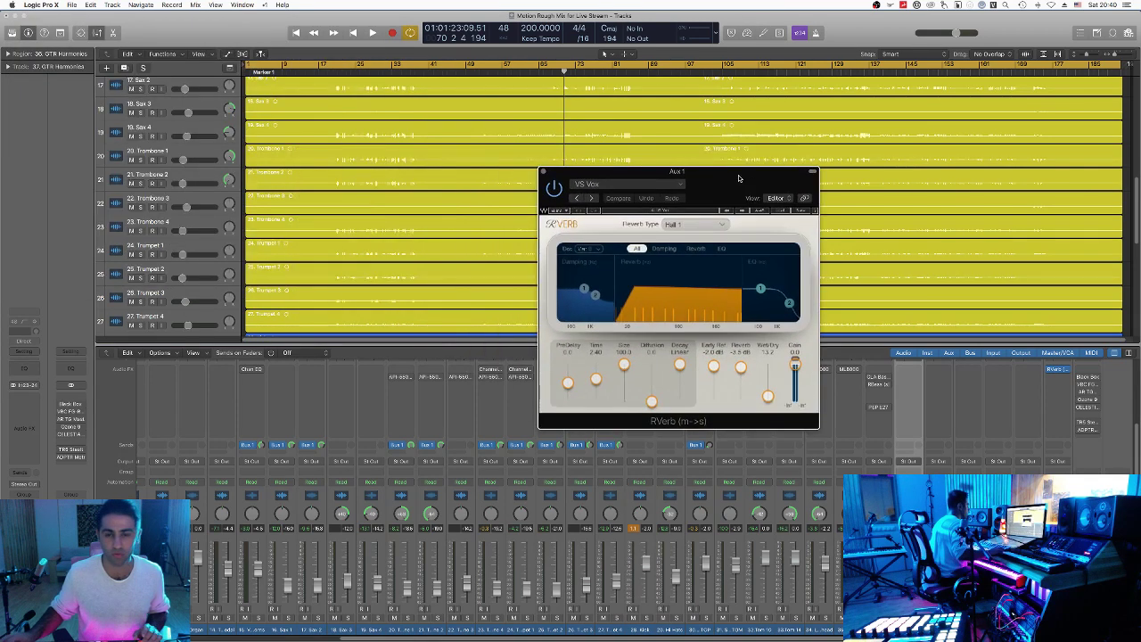
left_click(772, 212)
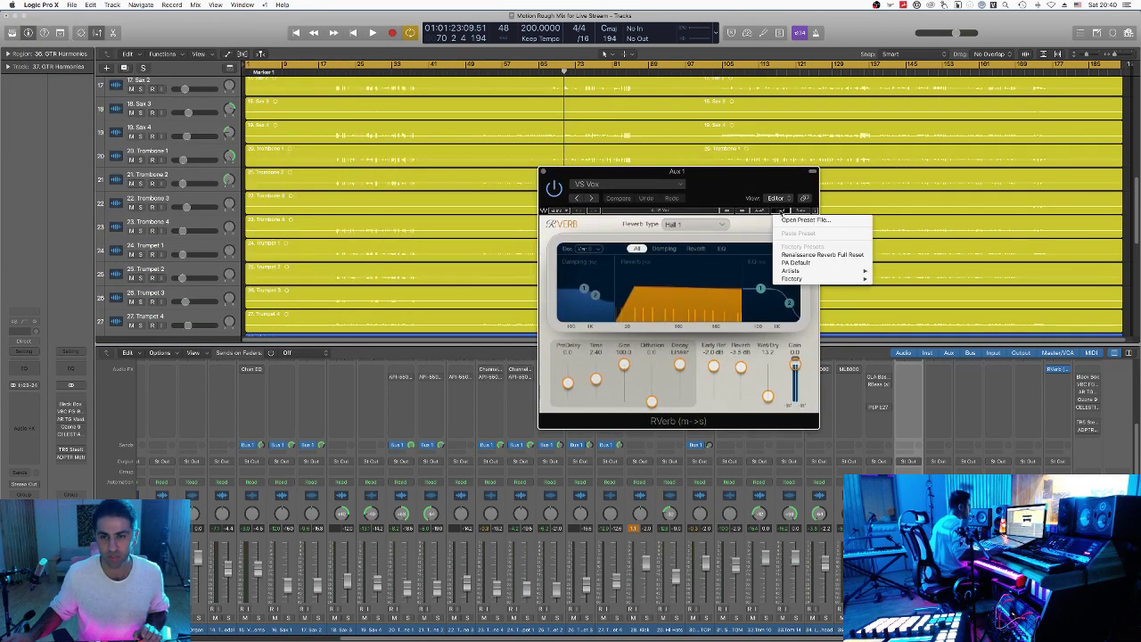
mouse_move(795, 270)
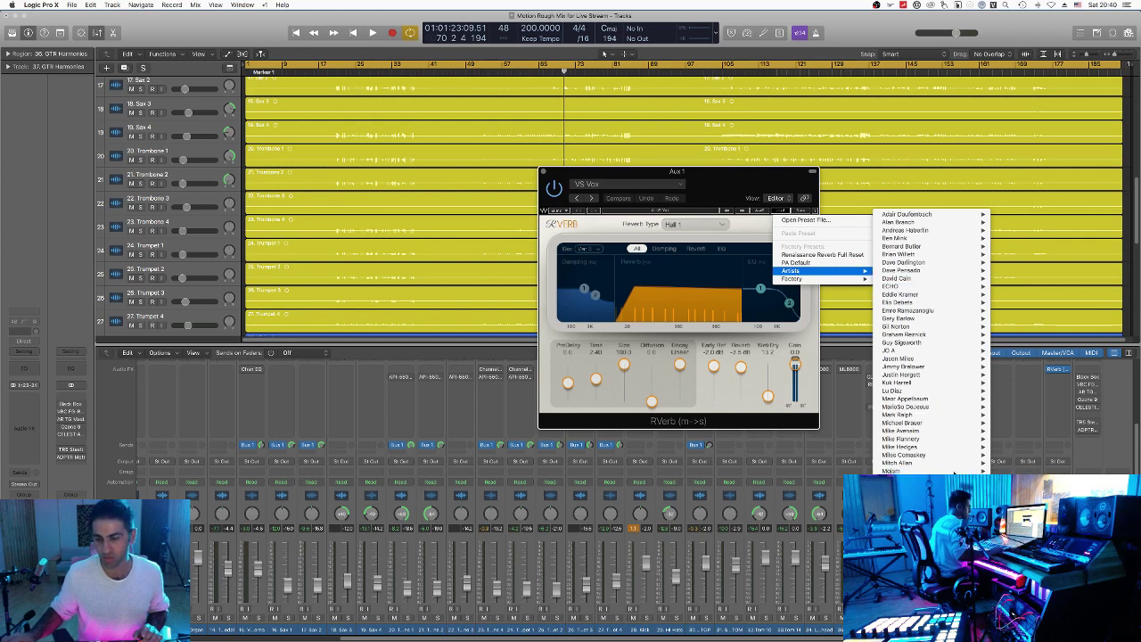
left_click(760, 184)
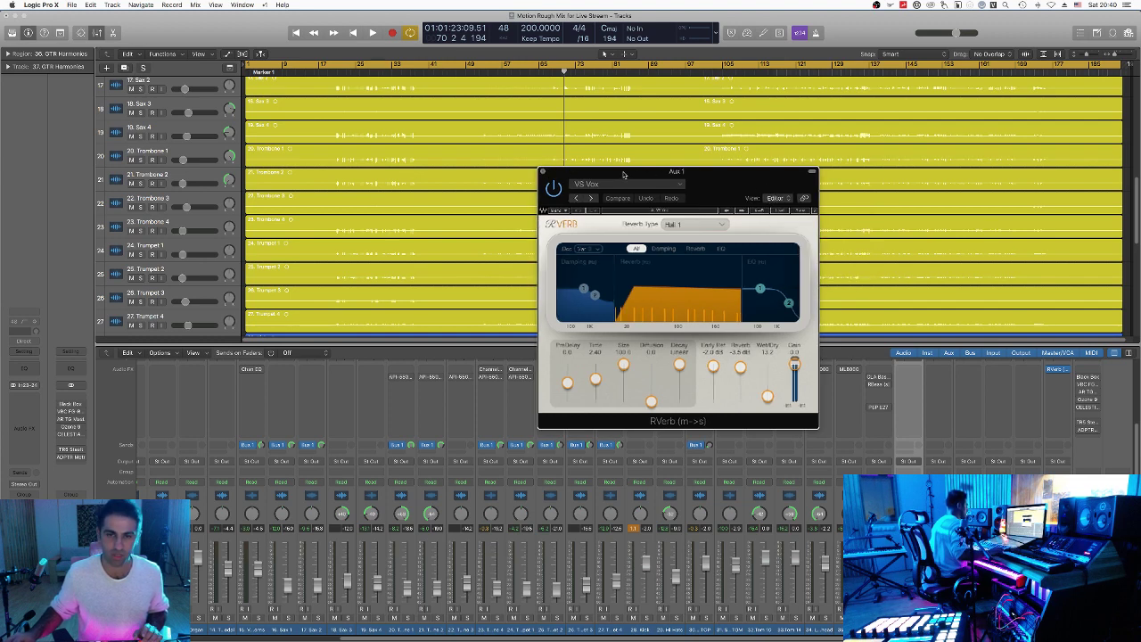
left_click(543, 172)
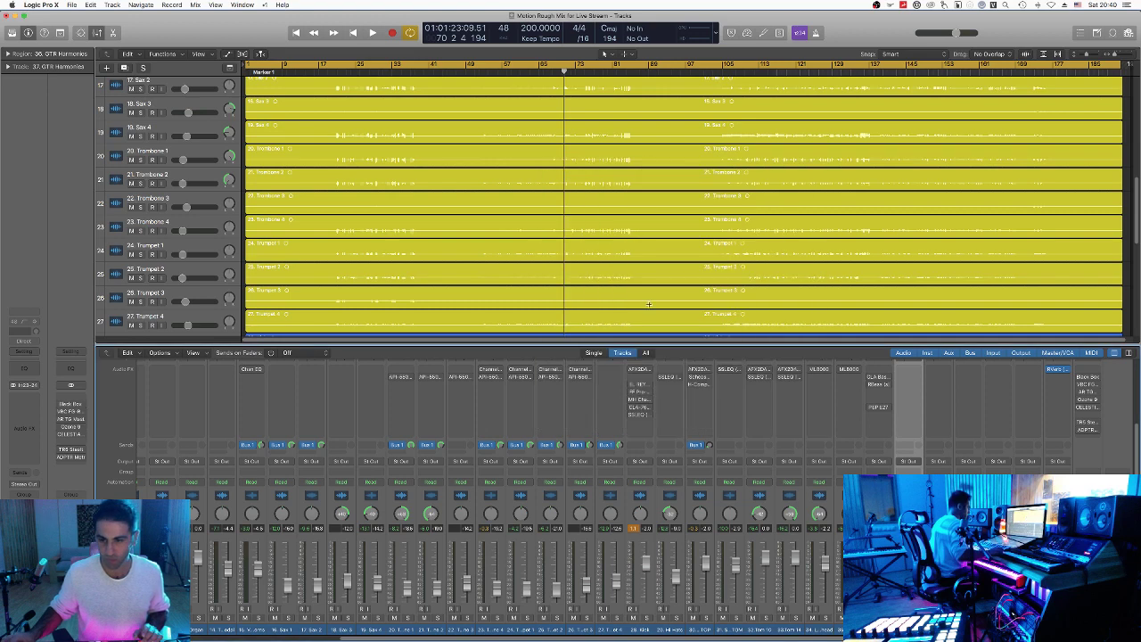
Step: Play the mix with the channel plug-ins bypassed, bypass Aux 1's RVerb as well, and stop playback
key("space")
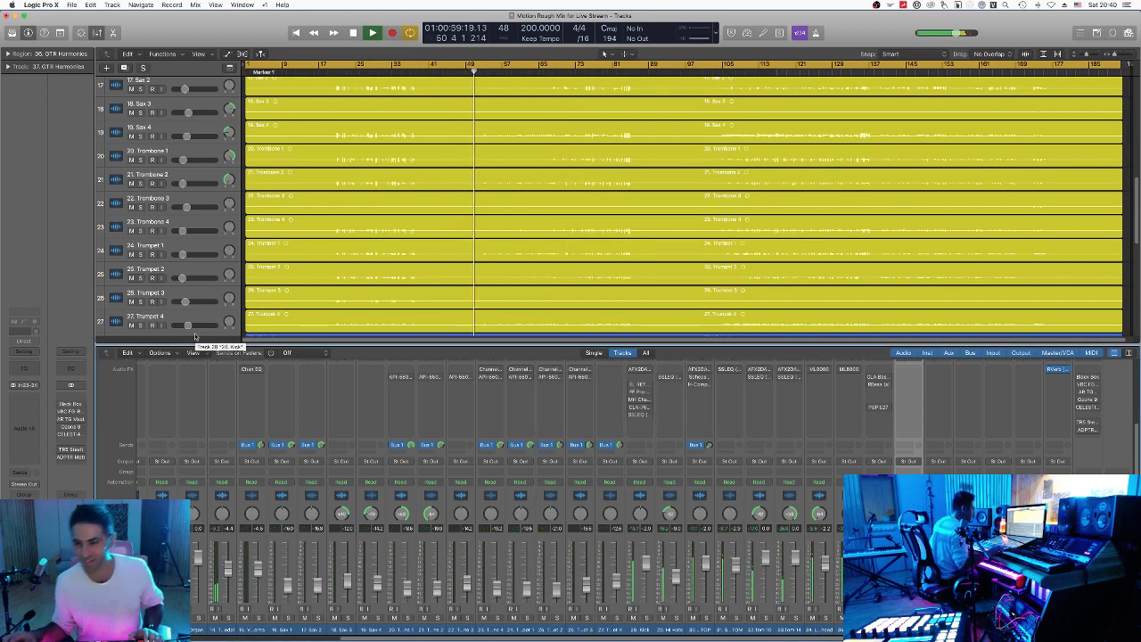
key("space")
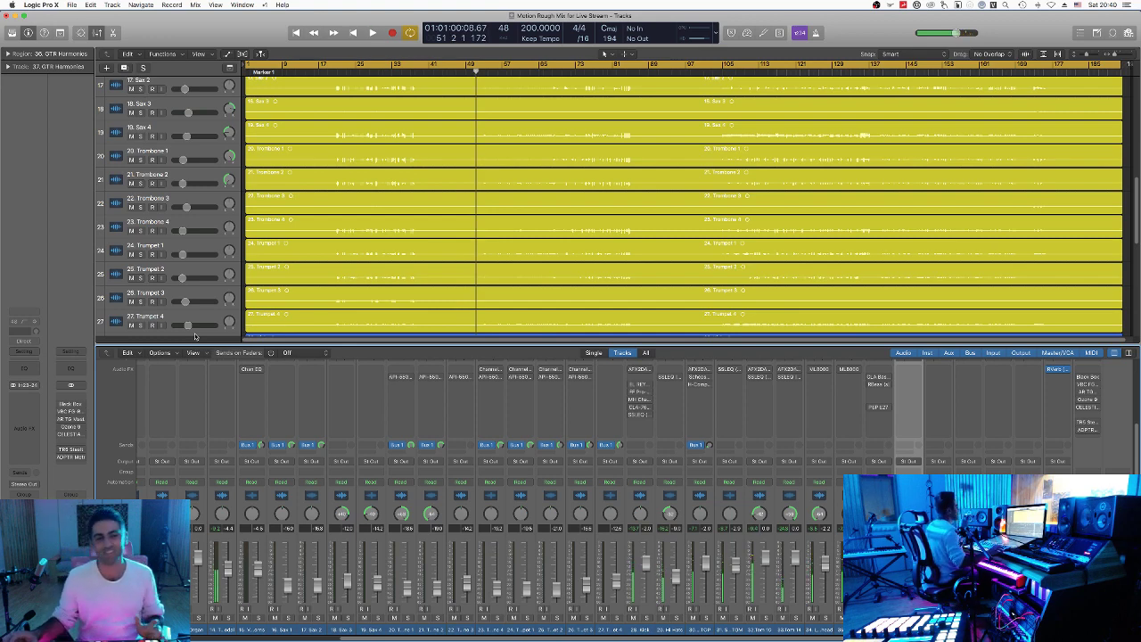
key("space")
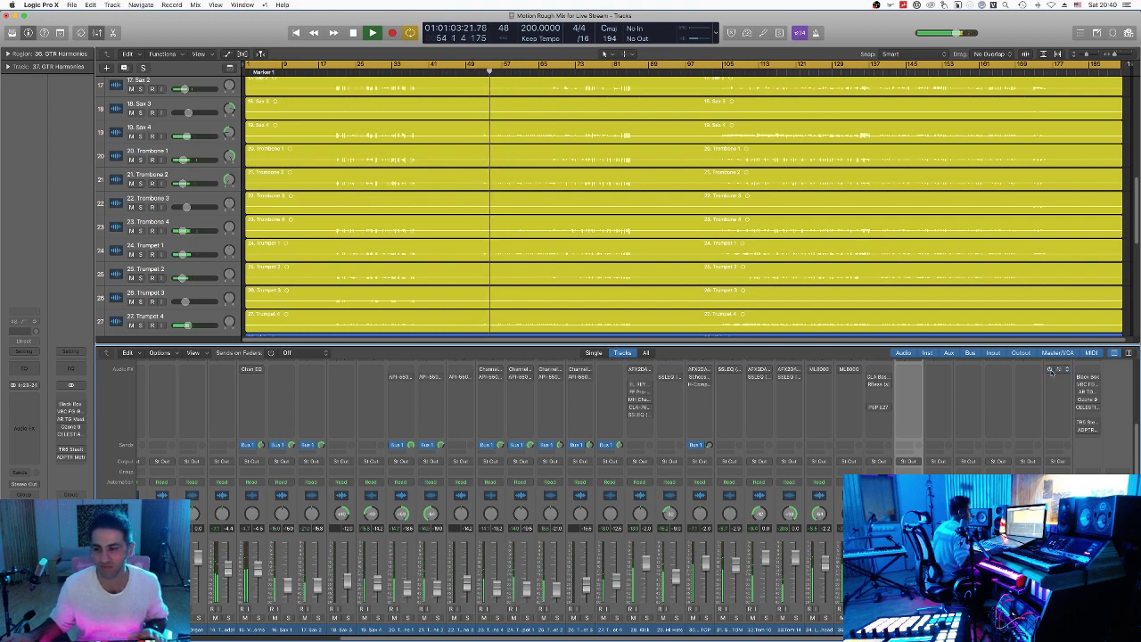
key("space")
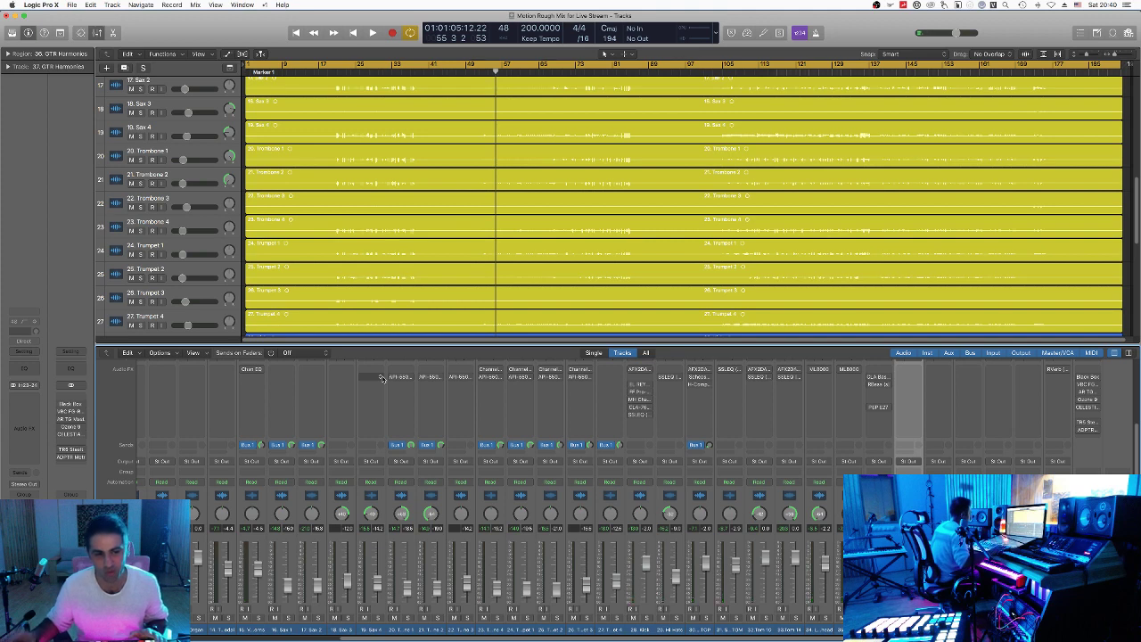
Step: Play the mix and re-enable the bypassed plug-ins on the horn and drum channels
key("space")
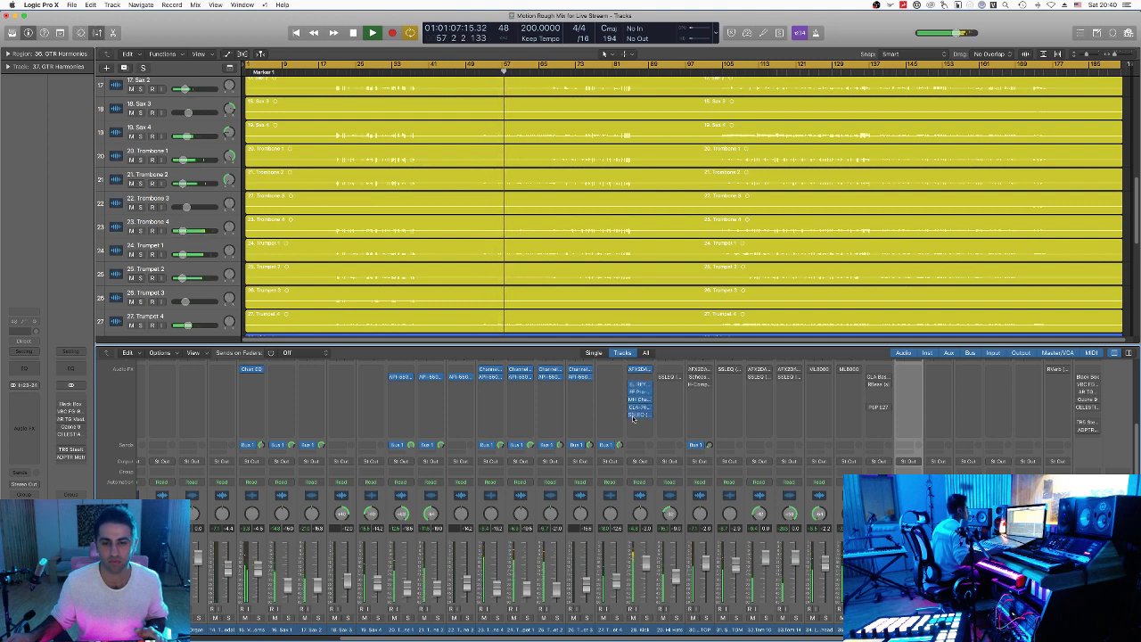
left_click(691, 369)
left_click(722, 369)
left_click(752, 377)
left_click(783, 377)
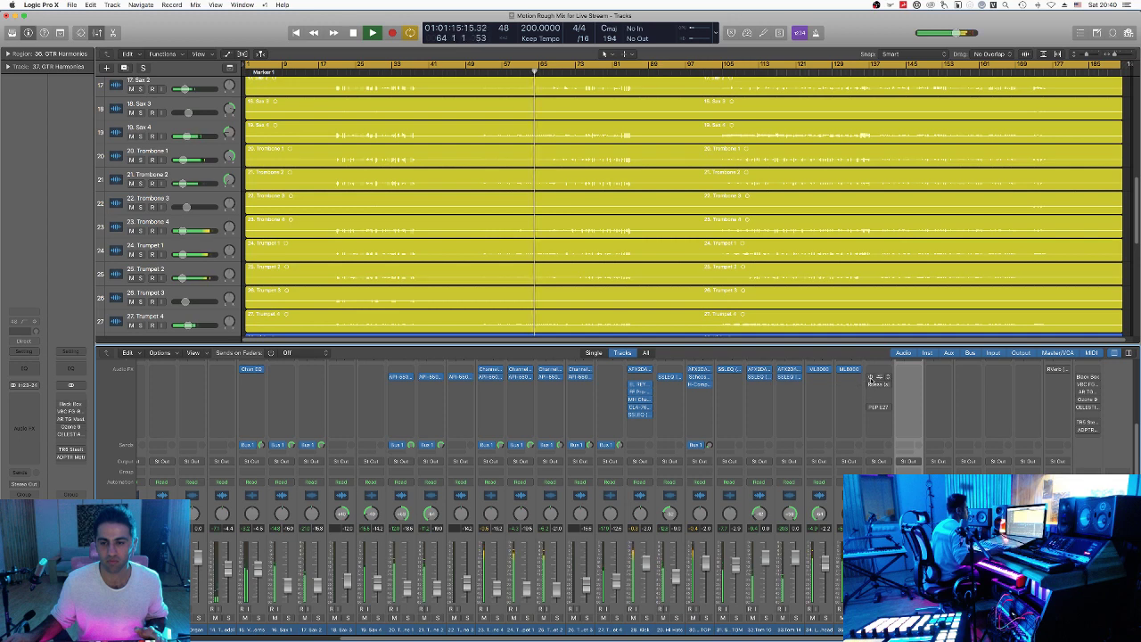
Step: Re-enable the plug-in chains on Ida bass and Stereo Out during playback, stopping with the mixer closed
left_click(878, 406)
left_click(878, 380)
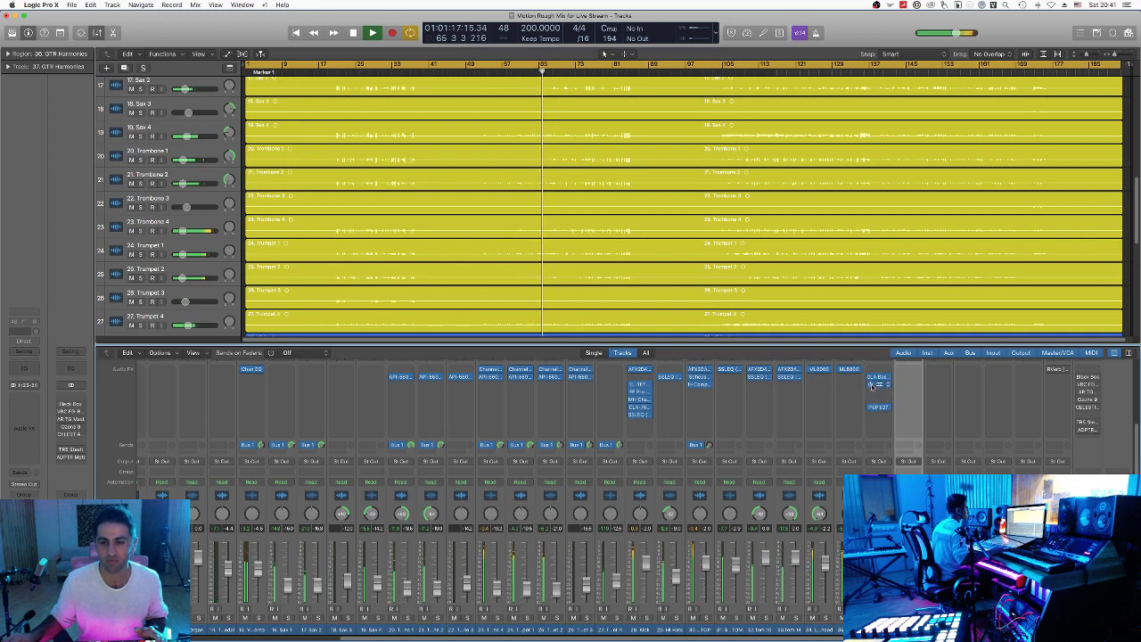
left_click(1080, 392)
left_click(1081, 426)
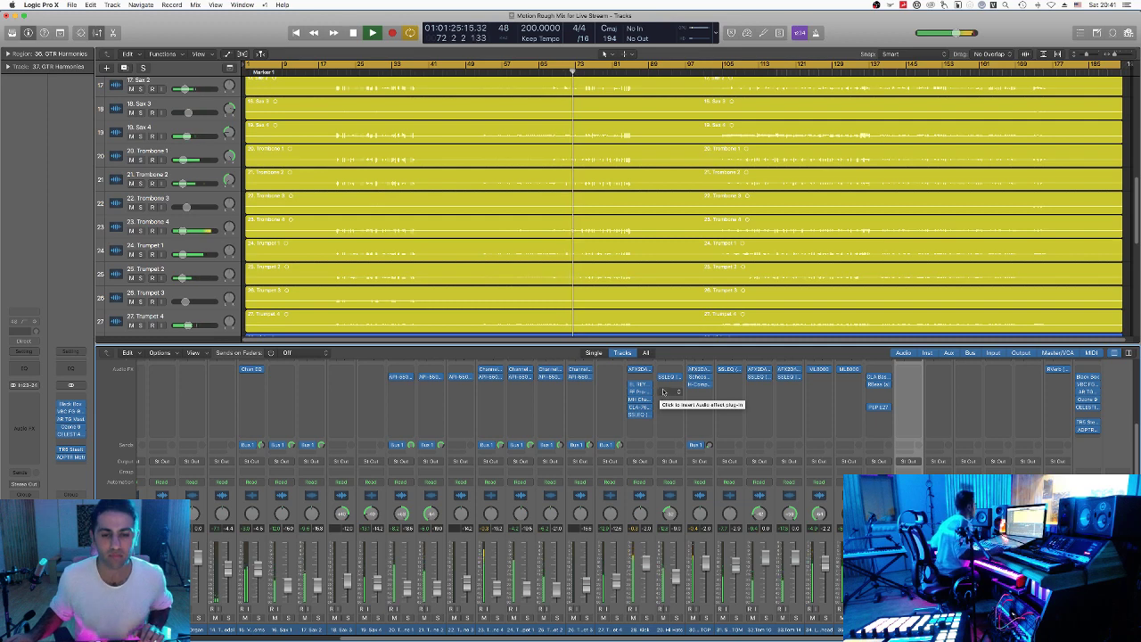
key("x")
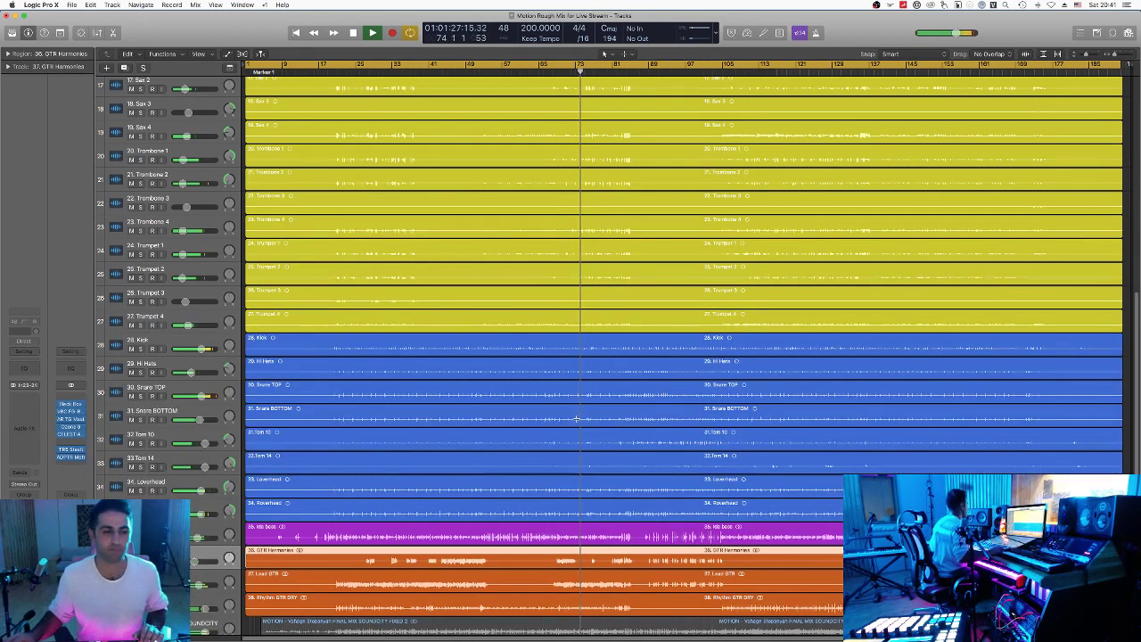
key("space")
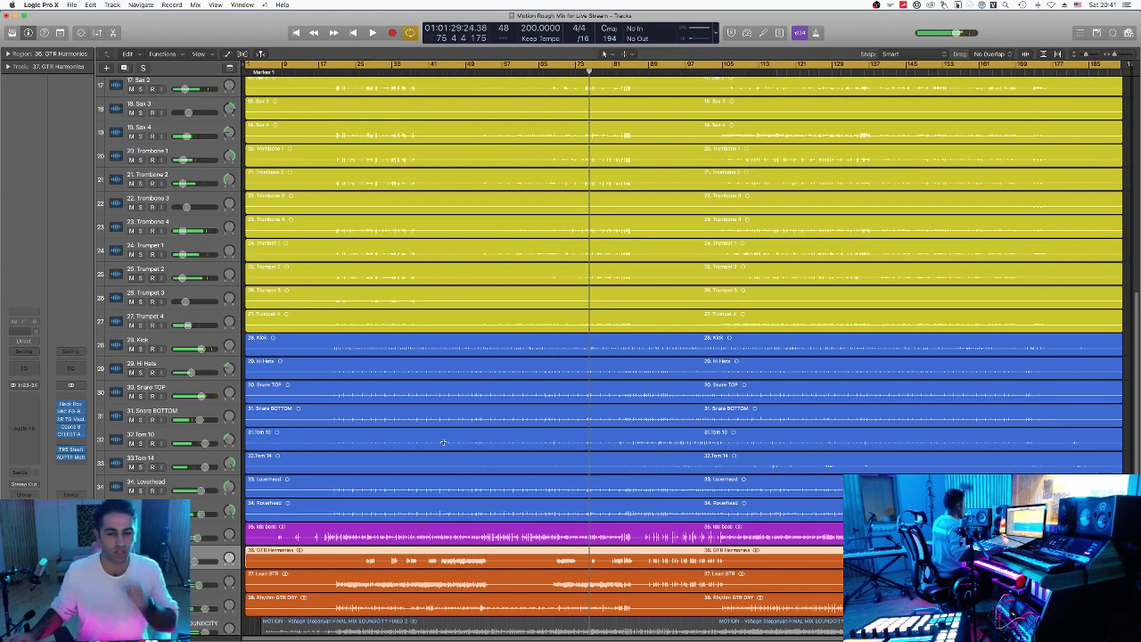
Step: Solo the MOTION FINAL MIX SOUNDCITY FIXED 2 reference track and bypass all Stereo Out plug-ins
scroll(450, 440, "down", 3)
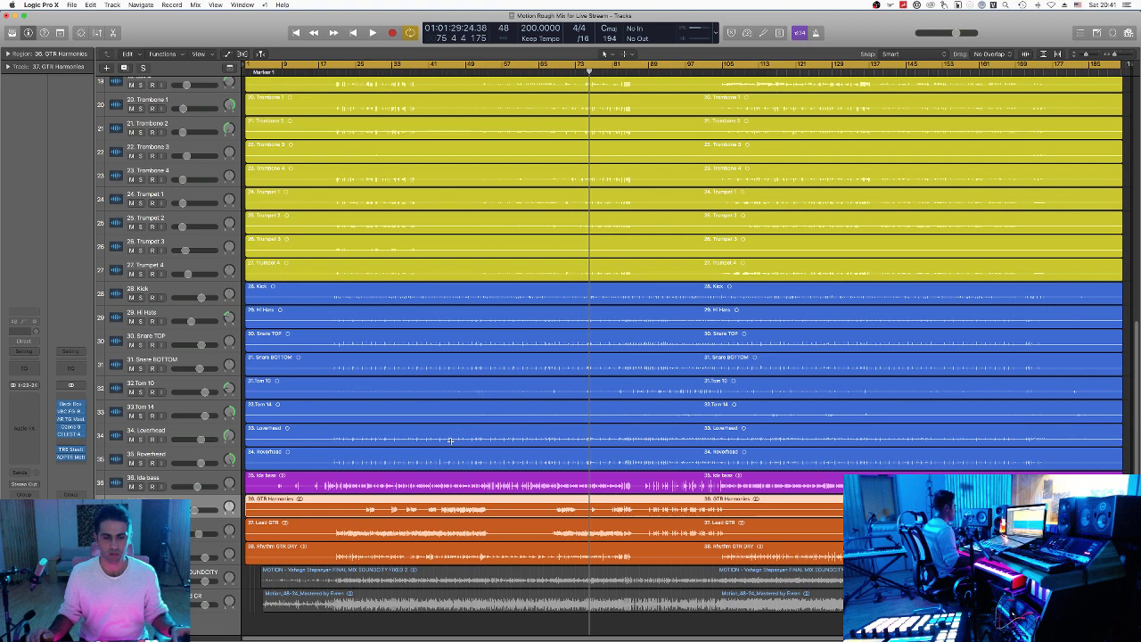
left_click(266, 569)
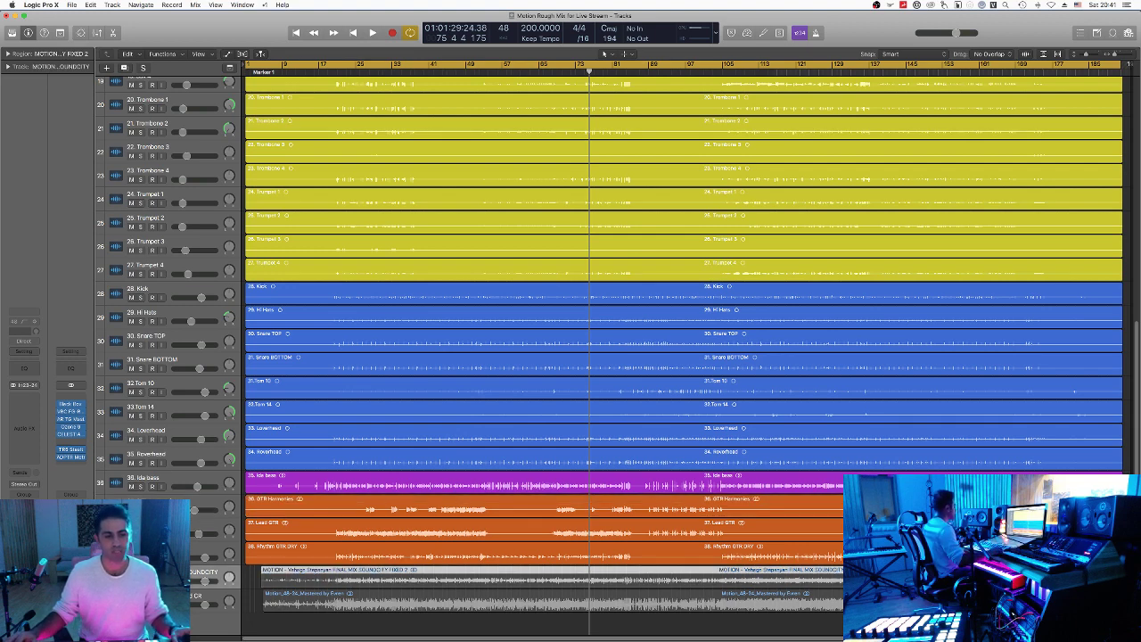
key("ctrl+s")
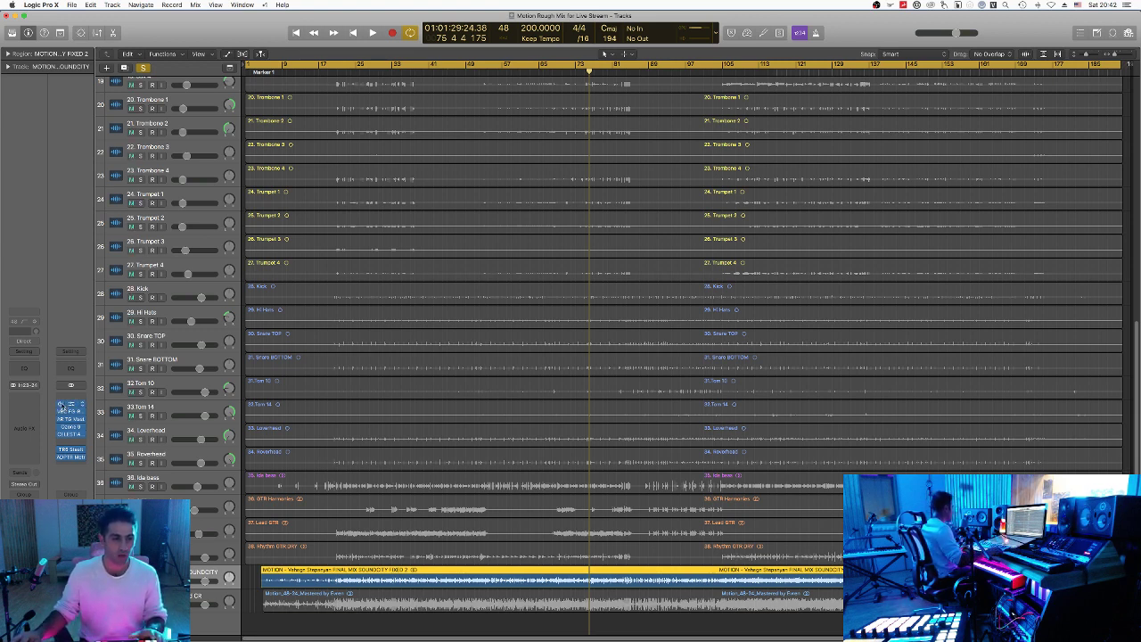
left_click(61, 412, "alt")
left_click(62, 450, "alt")
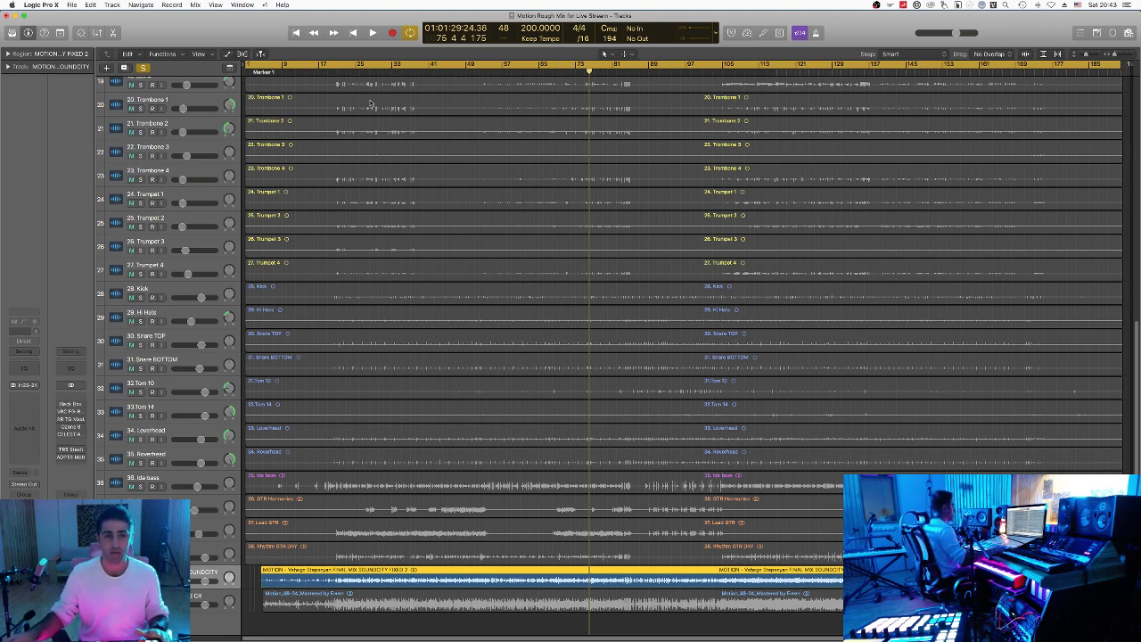
Step: Play the soloed SOUNDCITY reference mix from bar 22, stop it, and turn solo off
left_click_drag(351, 73, 342, 73)
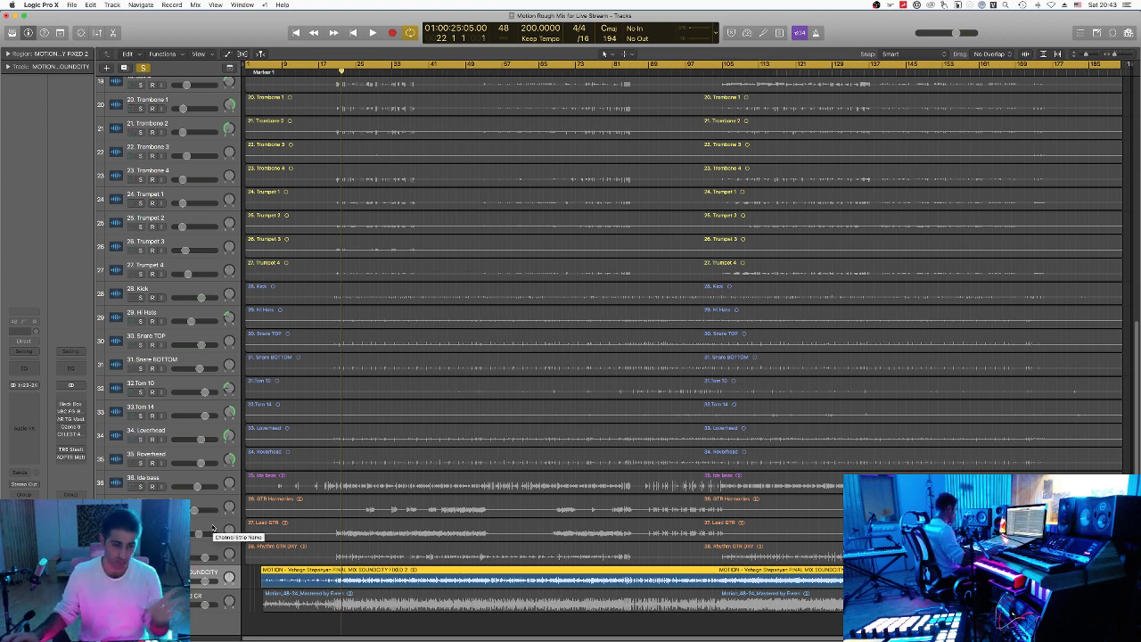
key("space")
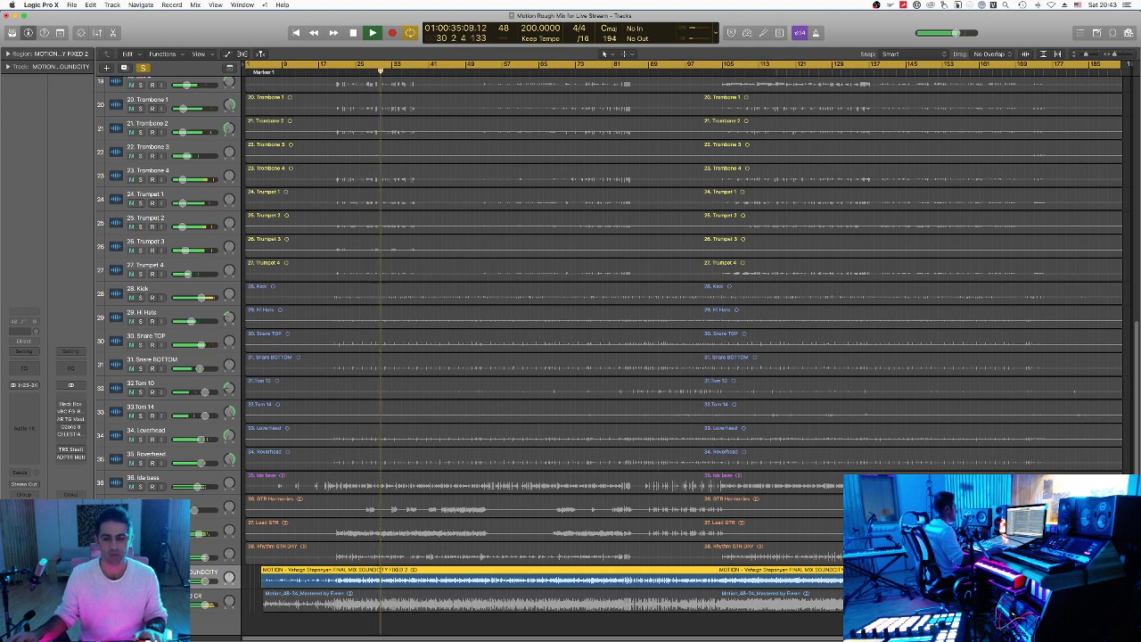
key("space")
key("super+a")
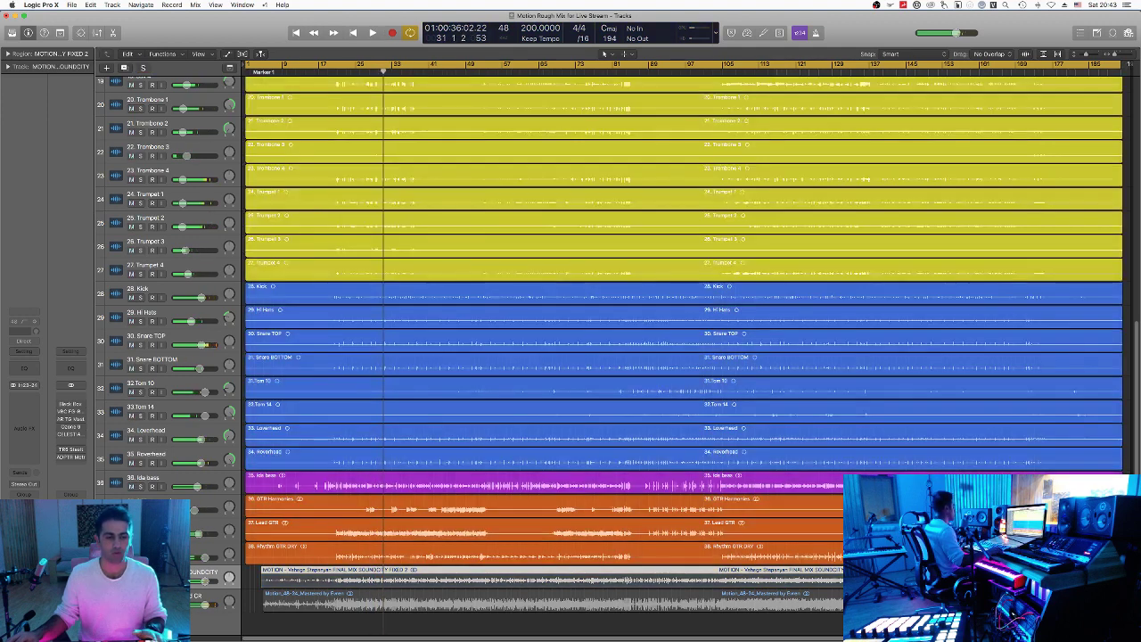
Step: Play the full rough mix from bar 31 with the Stereo Out chain bypassed for comparison
left_click(381, 72)
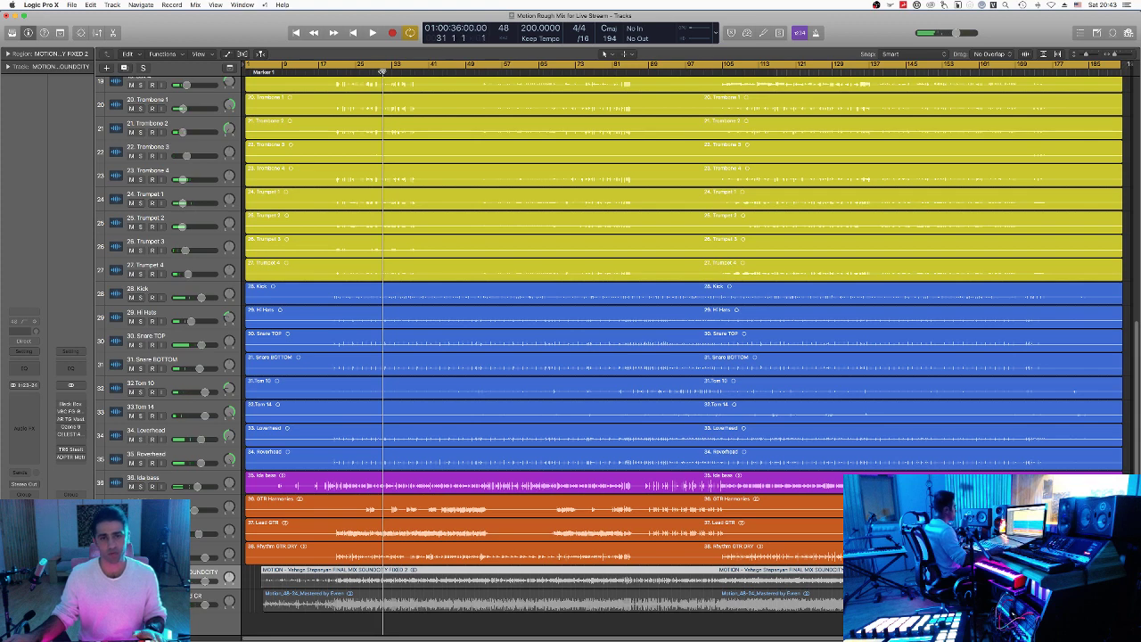
key("space")
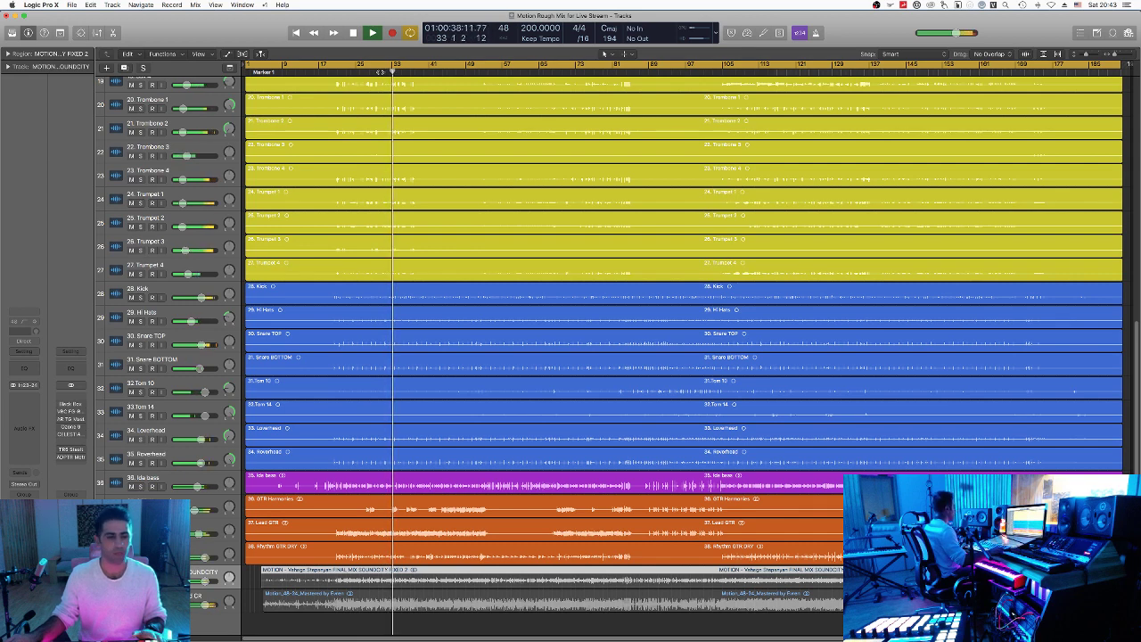
key("space")
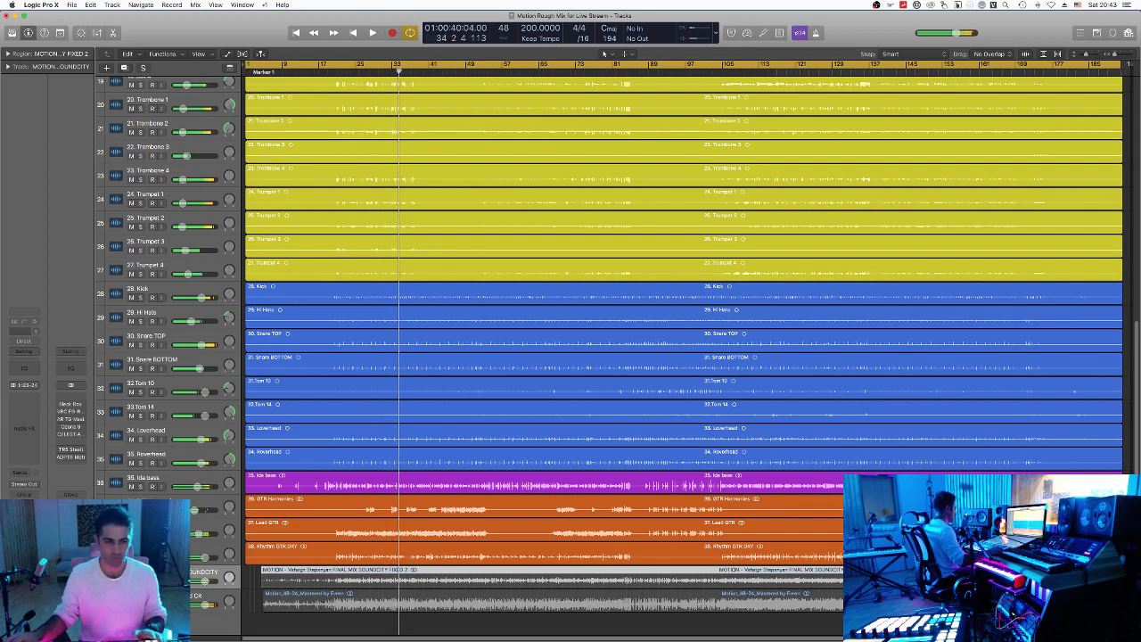
Step: Solo the Motion_48-24 mastered reference track, play it with the Stereo Out chain bypassed, and turn solo off
key("ctrl+s")
key("Down")
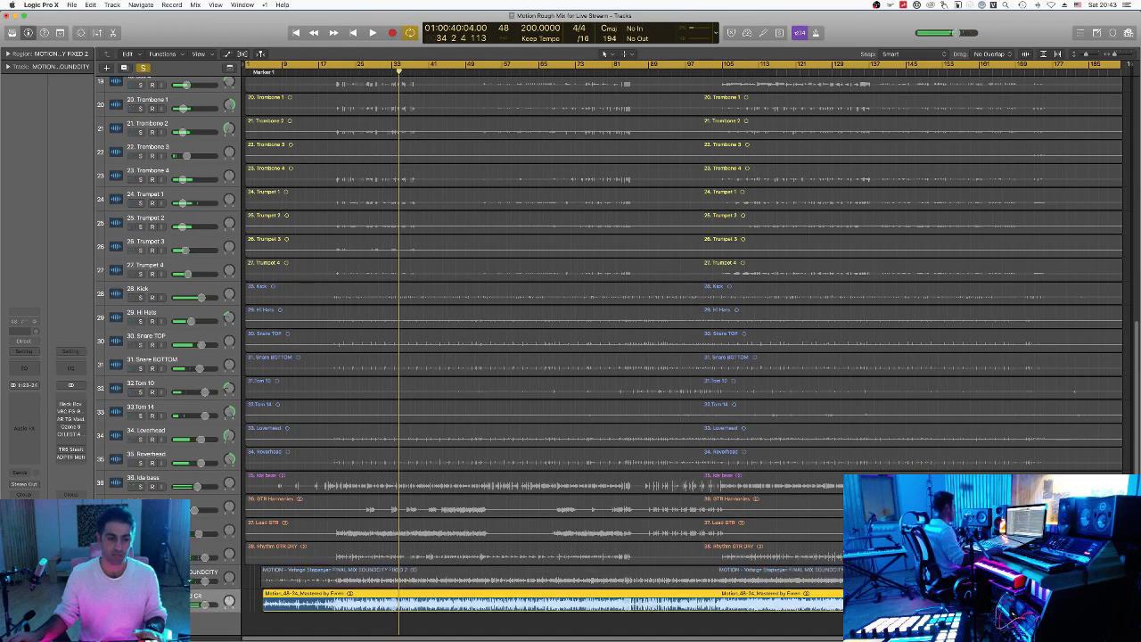
key("space")
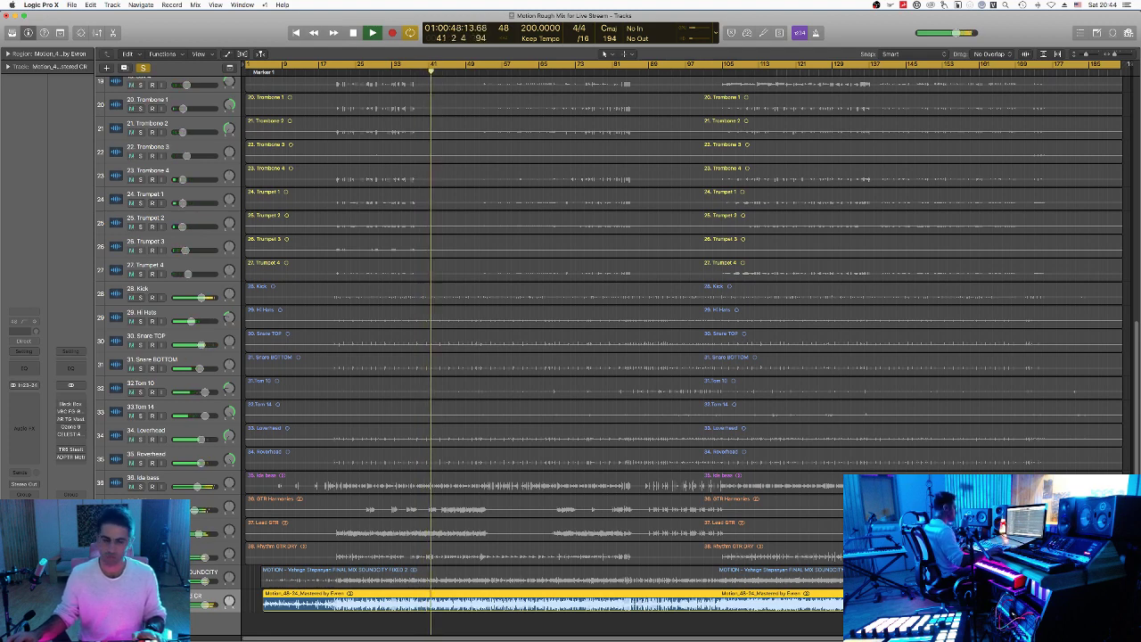
key("space")
key("super+shift+i")
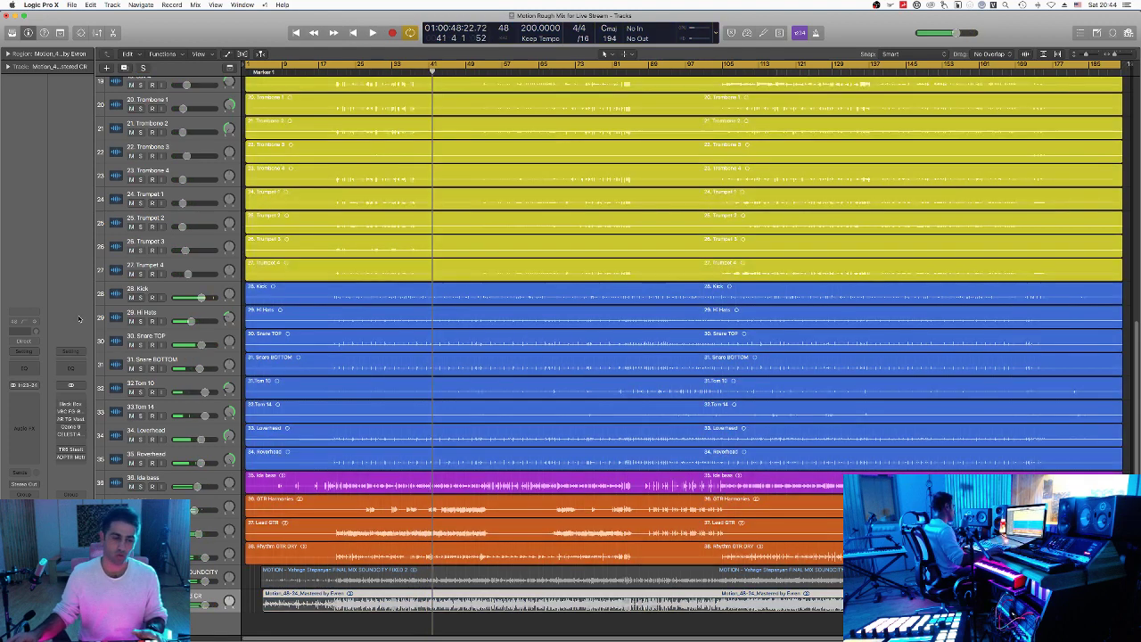
Step: Enable the whole Stereo Out plug-in chain and play the rough mix through it
left_click(60, 403)
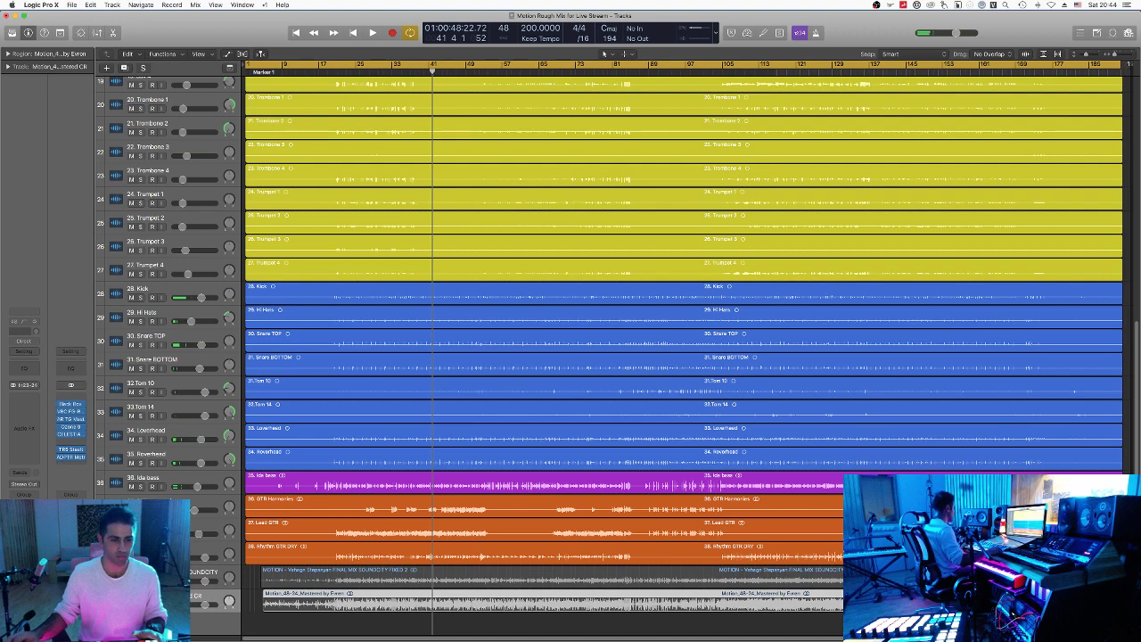
key("space")
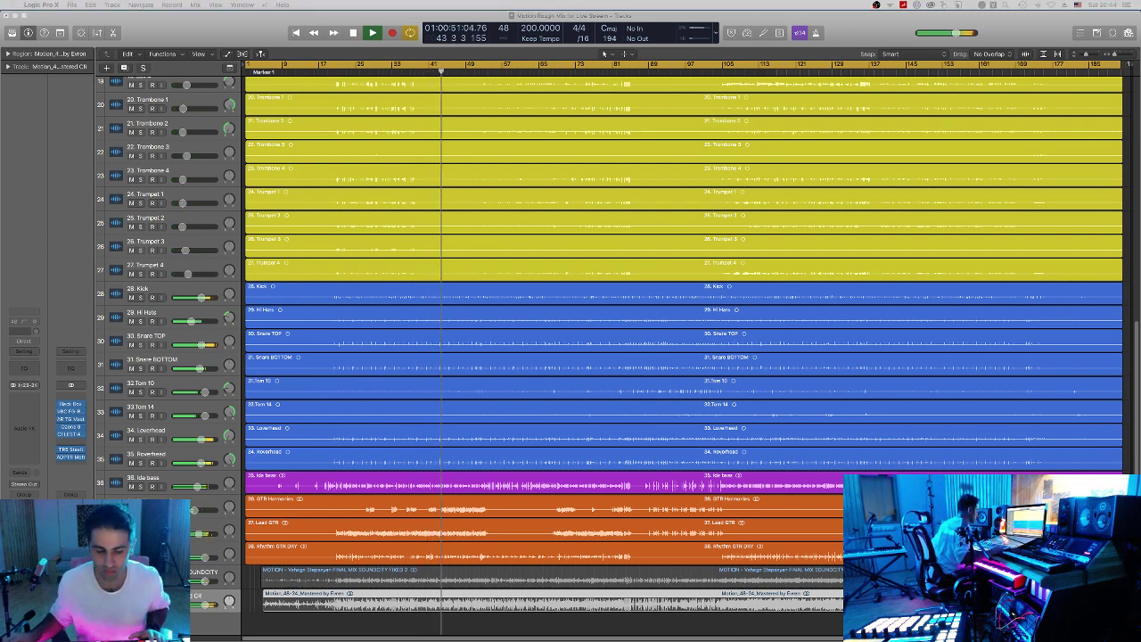
left_click(320, 149)
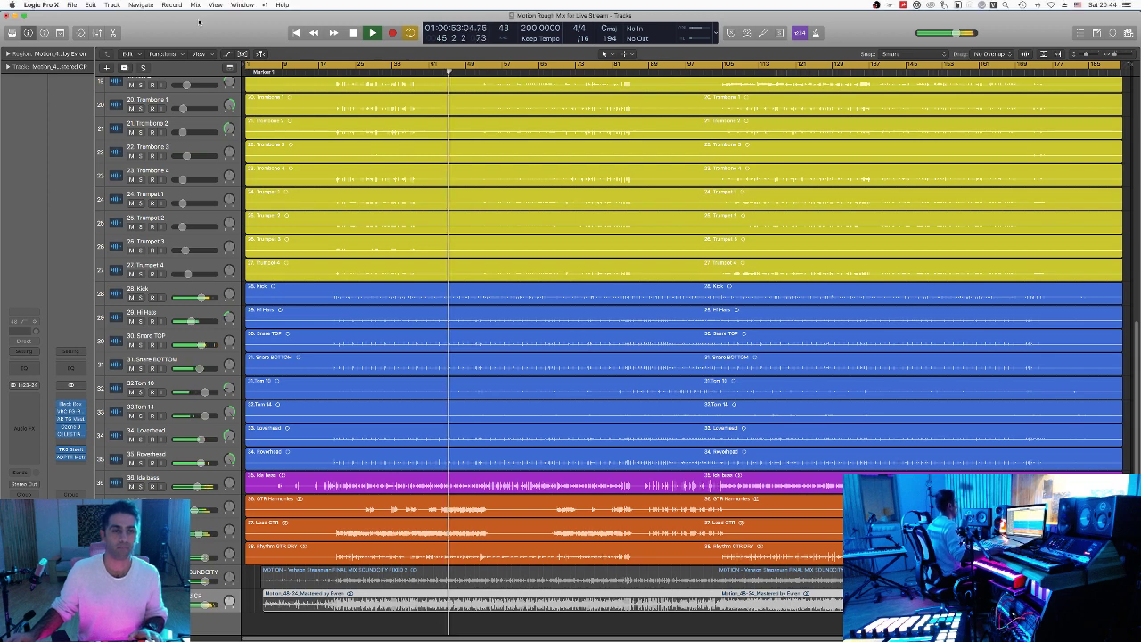
key("space")
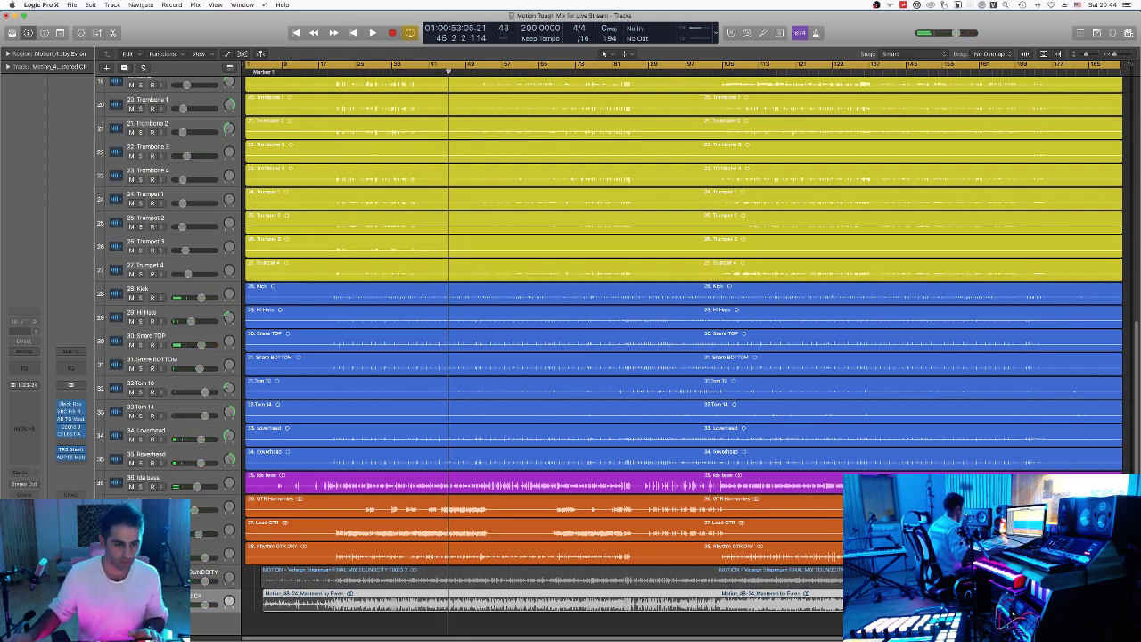
Step: Solo and play the Motion_48-24 mastered track with the Stereo Out plug-ins bypassed, re-enabling the chain after stopping
key("s")
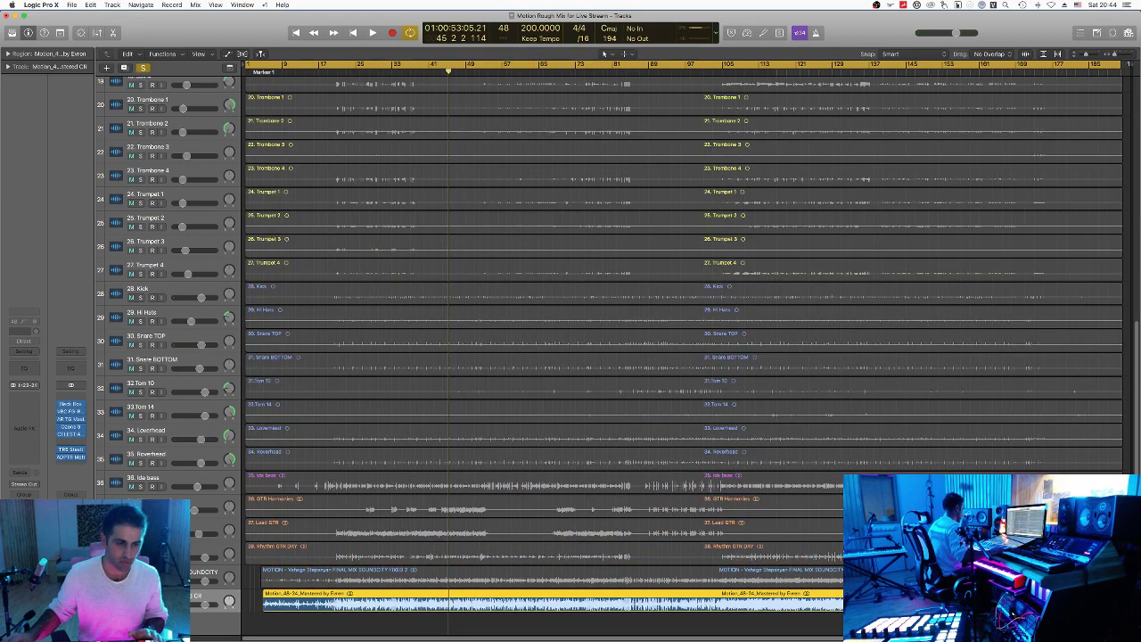
key("space")
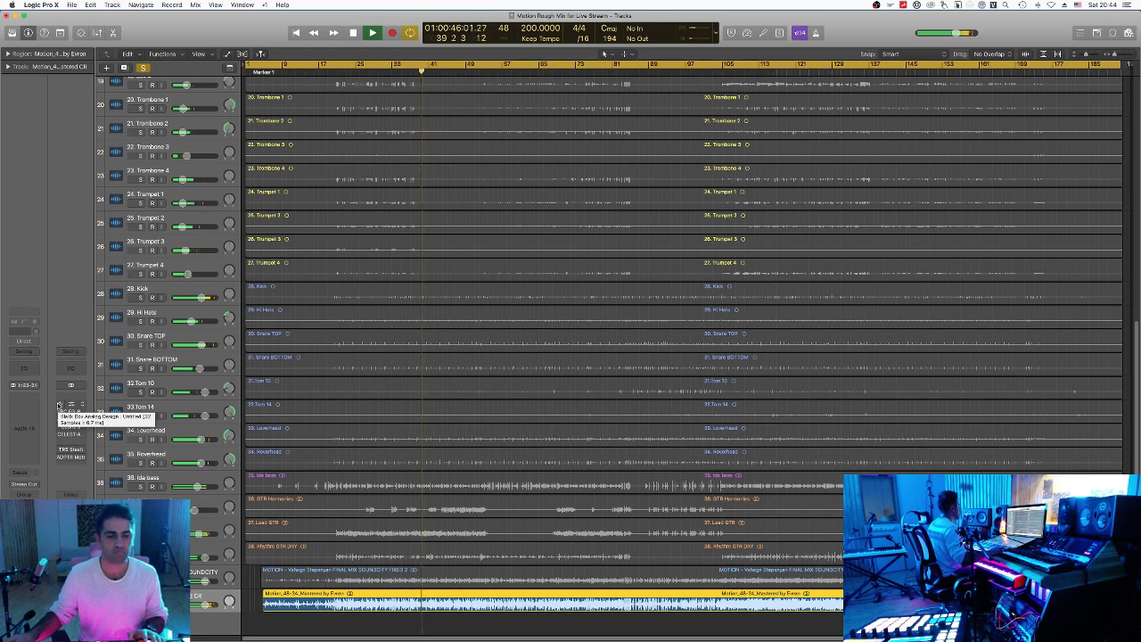
key("space")
left_click_drag(59, 405, 60, 470)
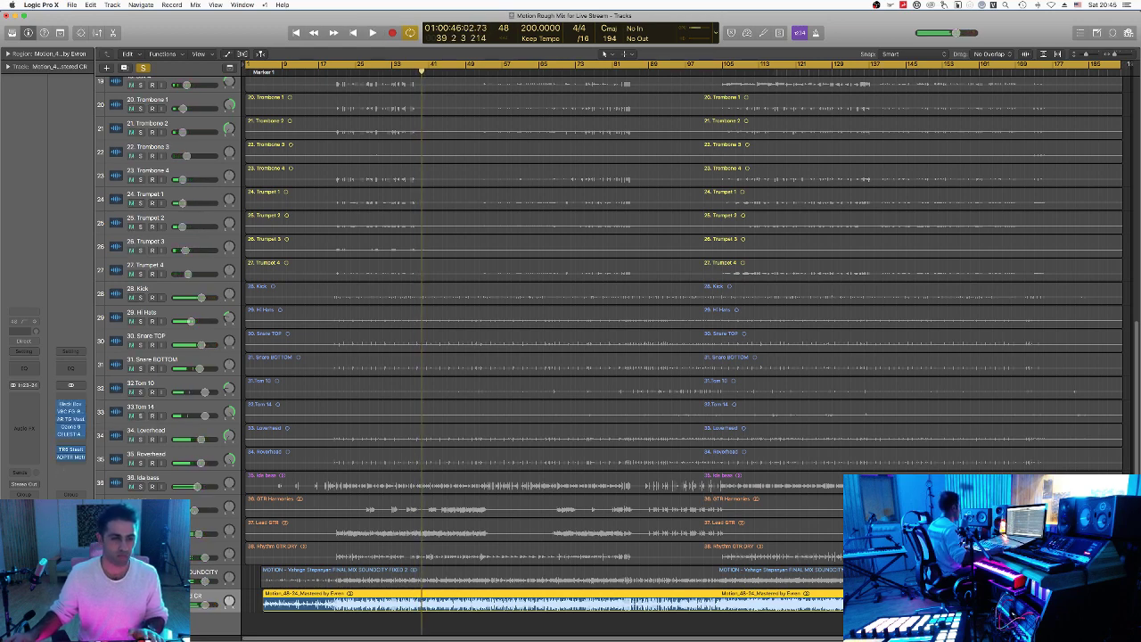
Step: Turn solo off and play the rough mix with the Stereo Out chain enabled, stopping near bar 36
left_click(553, 603)
key("space")
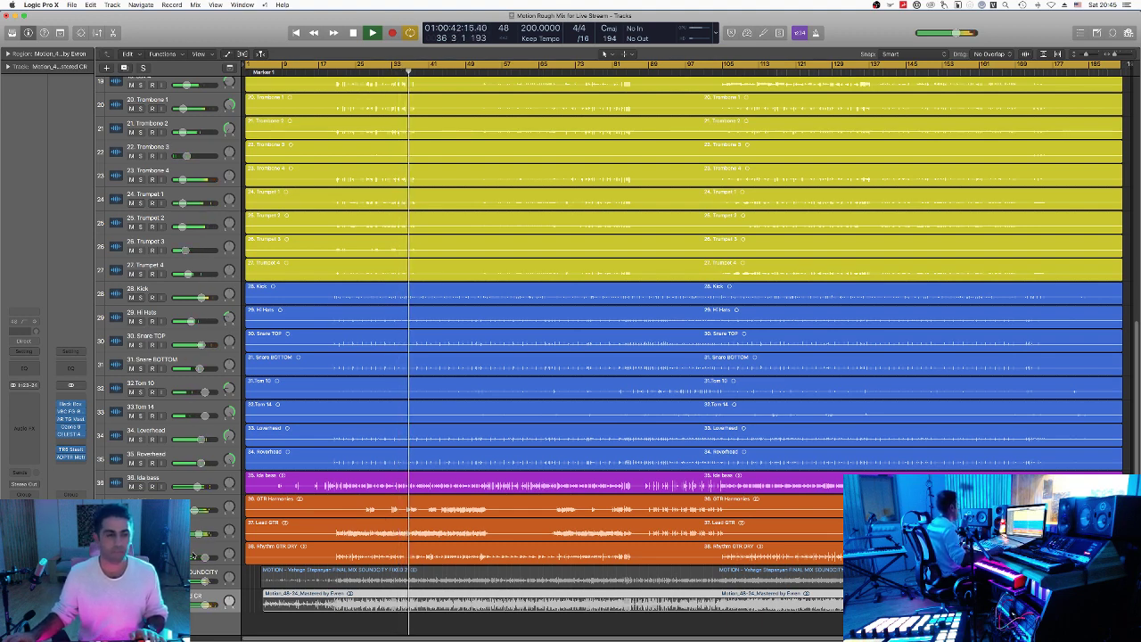
key("space")
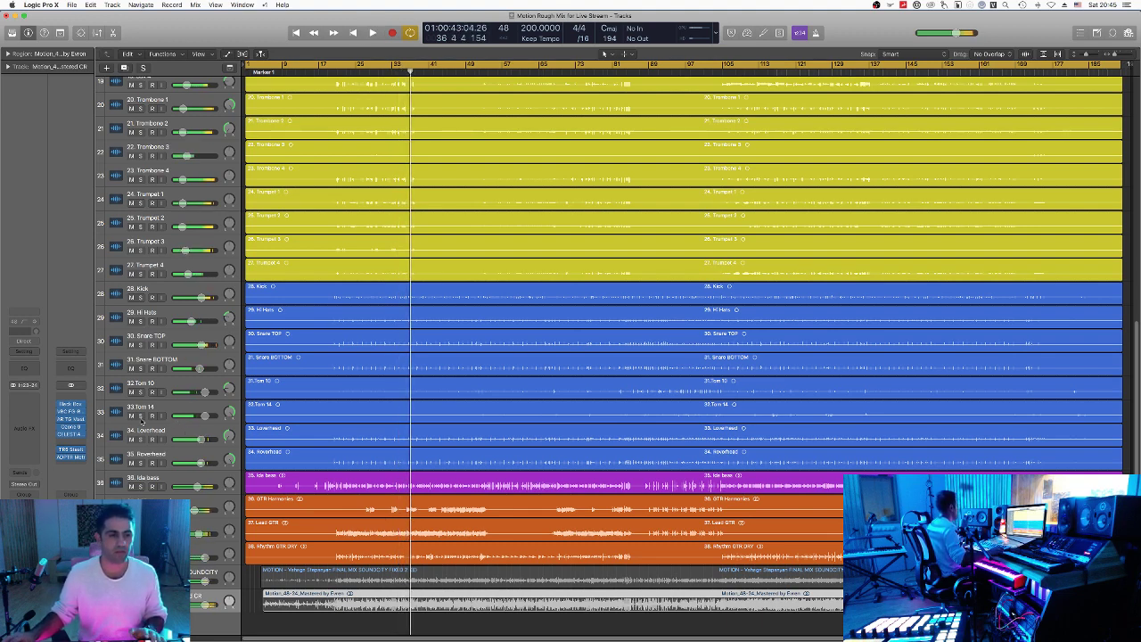
Step: Show the Black Box HG-2 and VBC FG-Red plug-ins from Stereo Out, placing their windows side by side
left_click(72, 405)
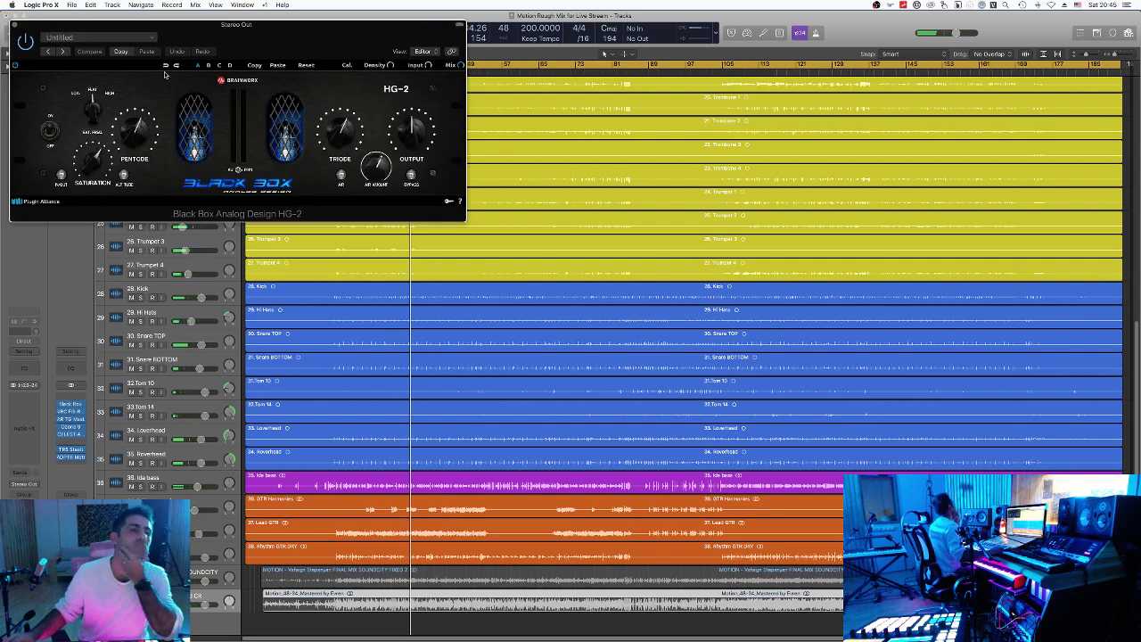
mouse_move(194, 29)
left_mouse_down()
mouse_move(363, 63)
mouse_move(198, 39)
left_mouse_up()
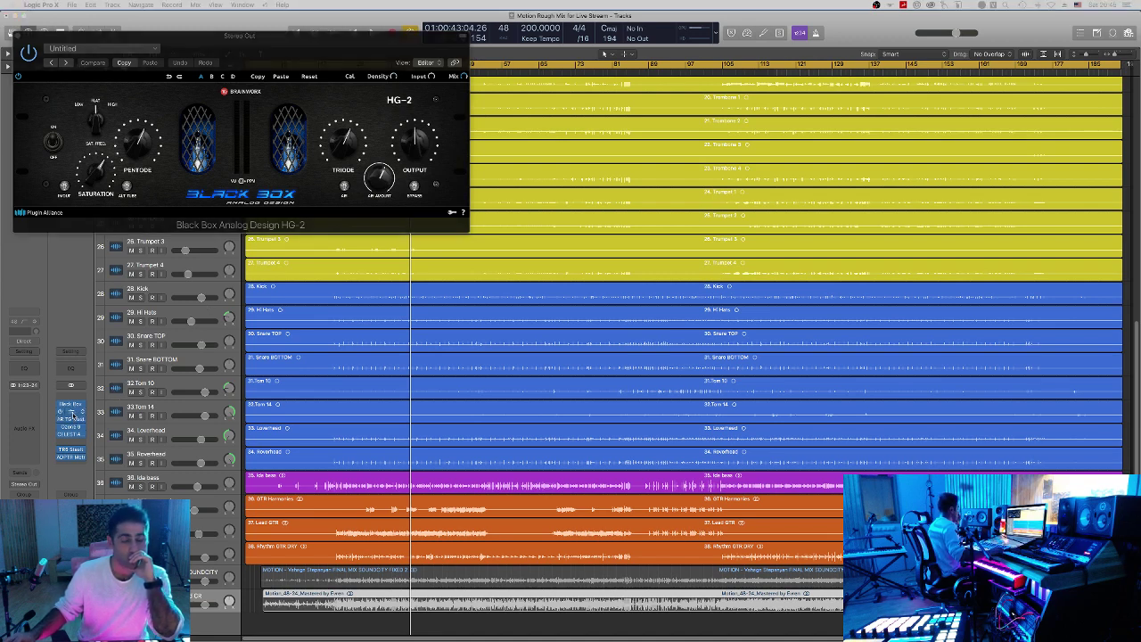
left_click_drag(1140, 23, 978, 74)
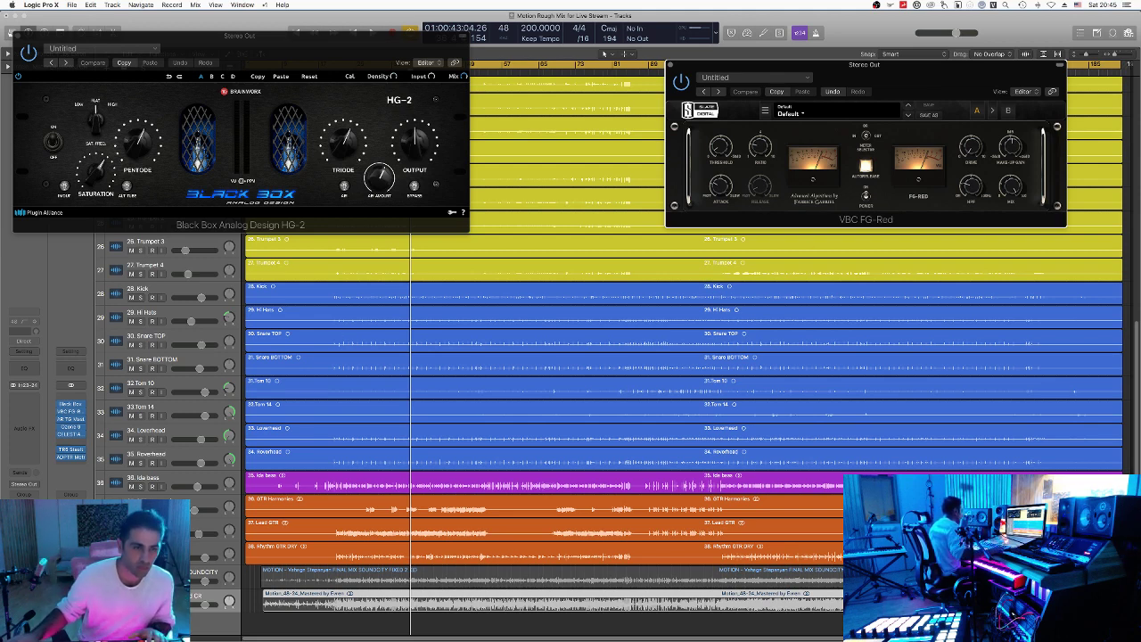
Step: Show Stereo Out's AR TG Mastering plug-in beneath the other two windows, and view Ozone 9 before closing it
left_click(70, 418)
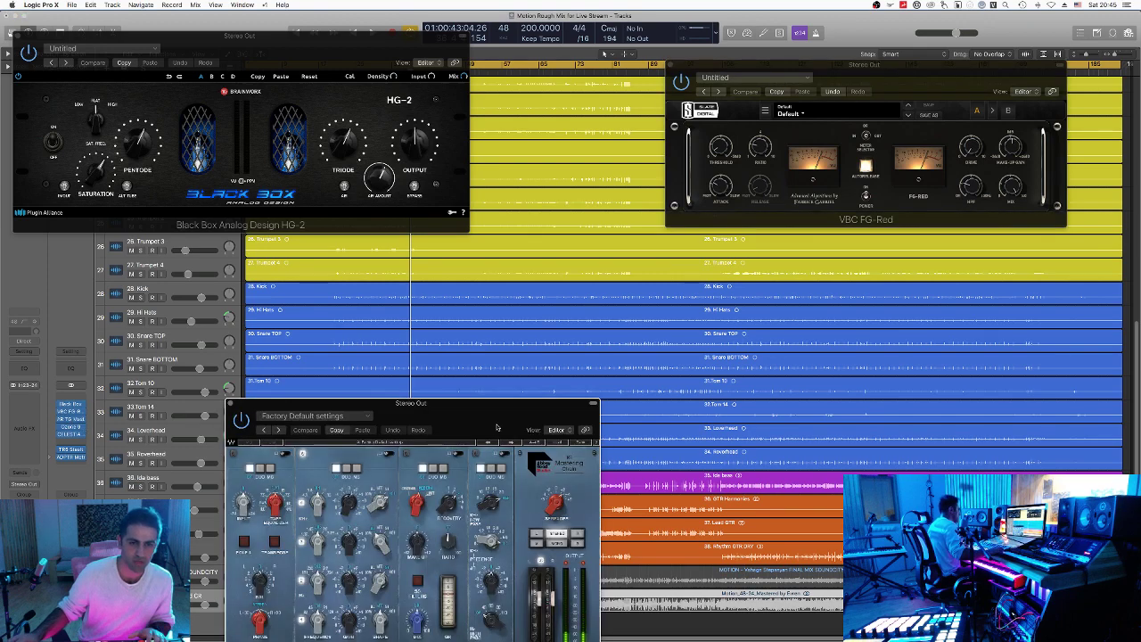
left_click_drag(496, 428, 560, 333)
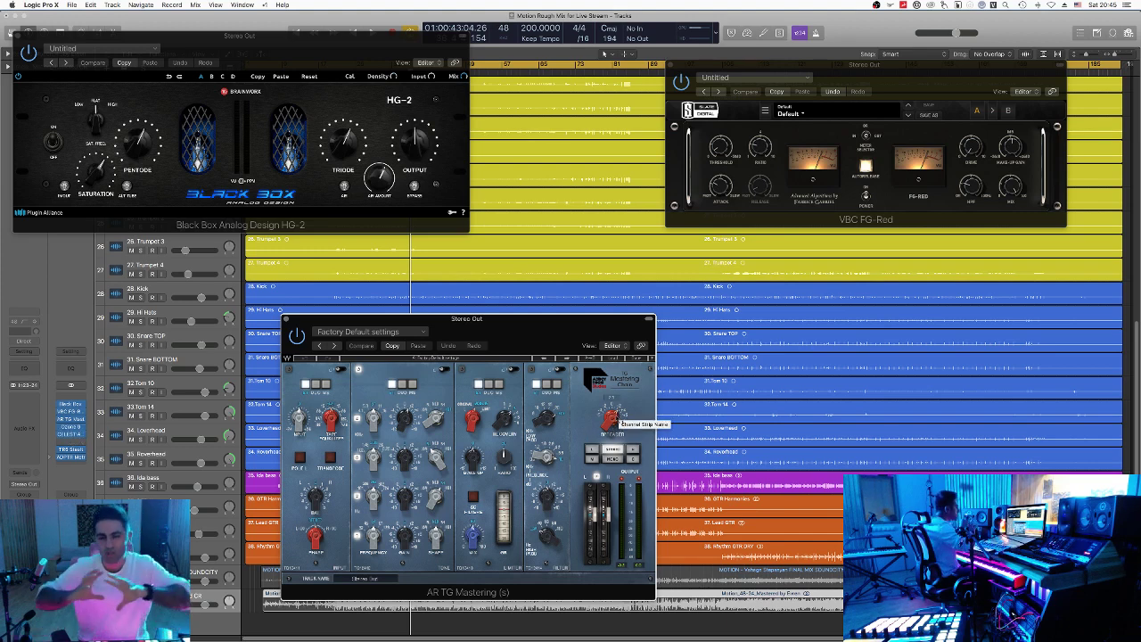
left_click(71, 433)
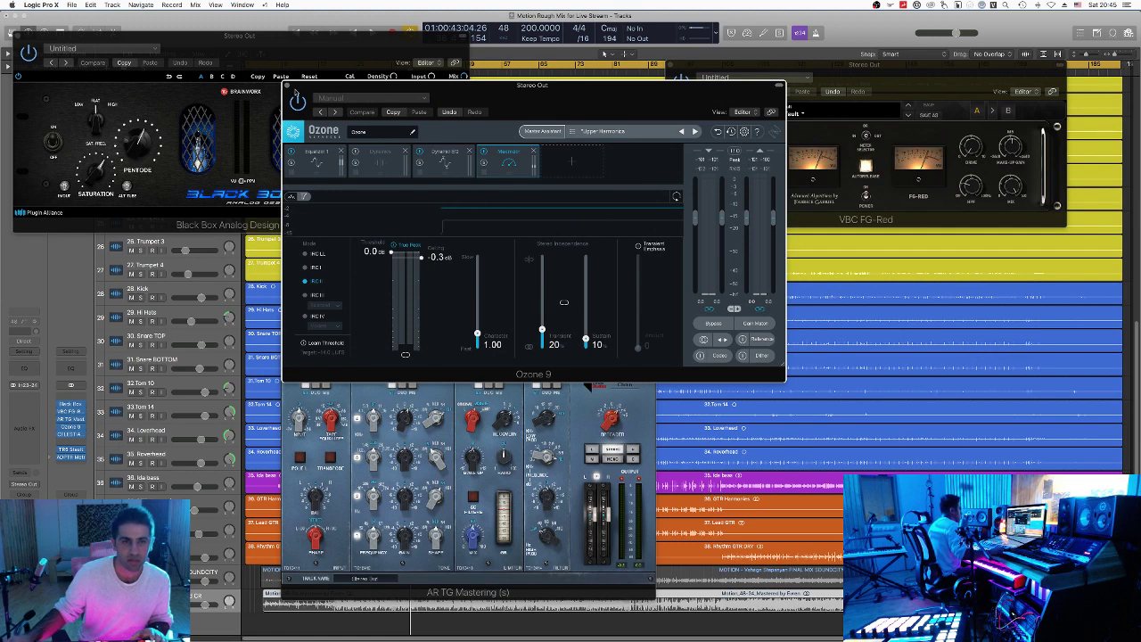
left_click(288, 86)
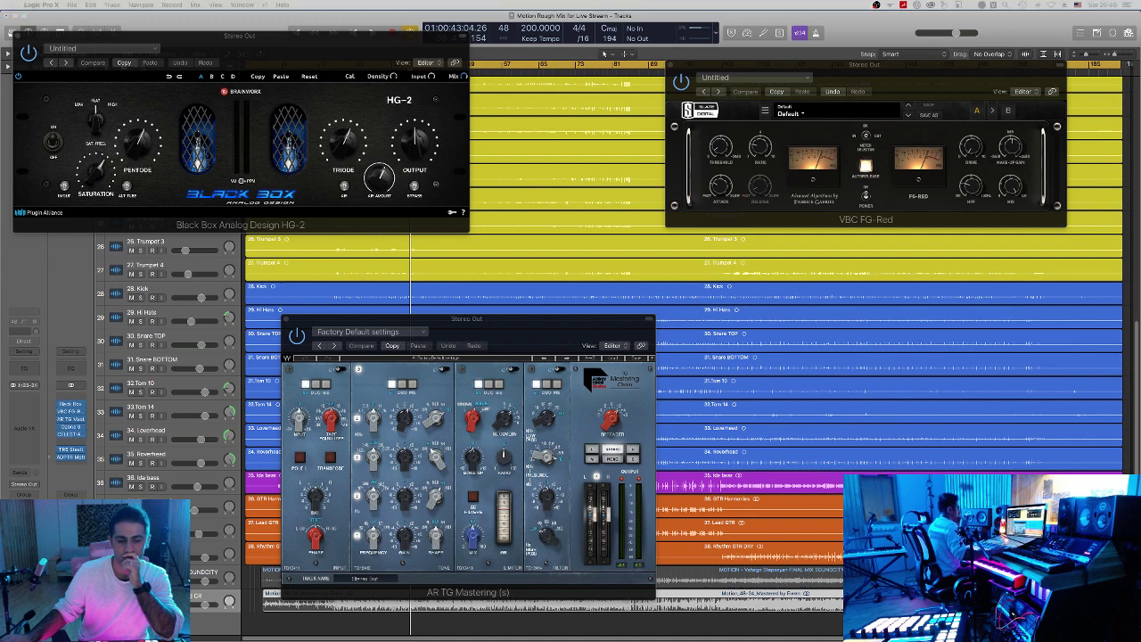
Step: Show the CELESTIALMB and TR5 Stealth Limiter plug-ins from Stereo Out, arranging their windows side by side
left_click(71, 436)
left_click_drag(533, 280, 801, 254)
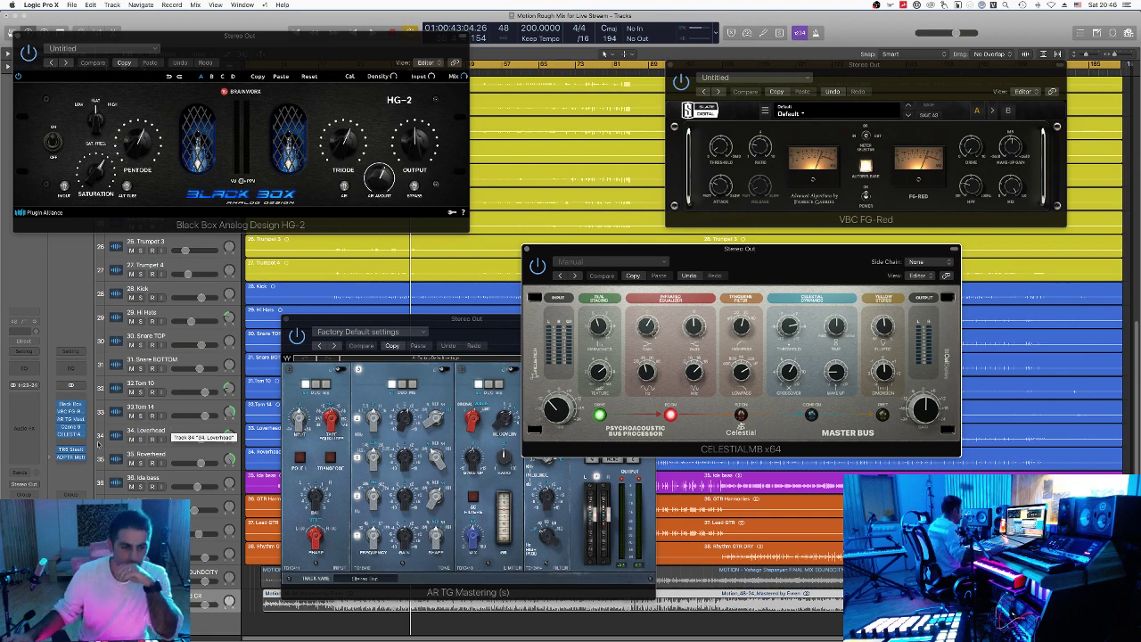
left_click(68, 451)
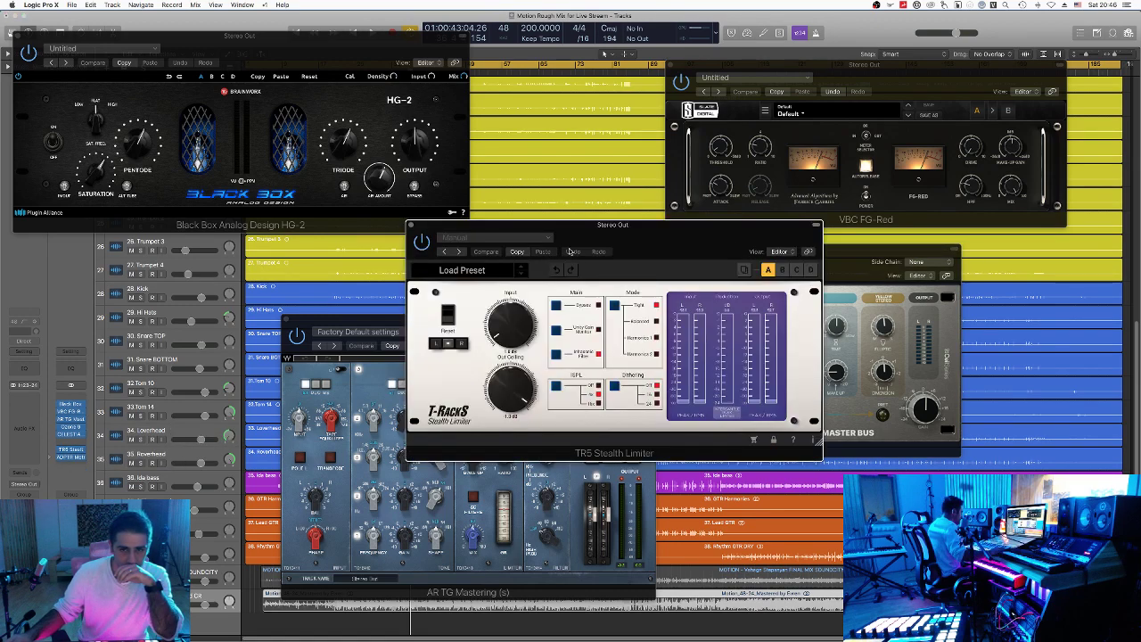
left_click_drag(726, 236, 464, 233)
left_click_drag(665, 254, 759, 254)
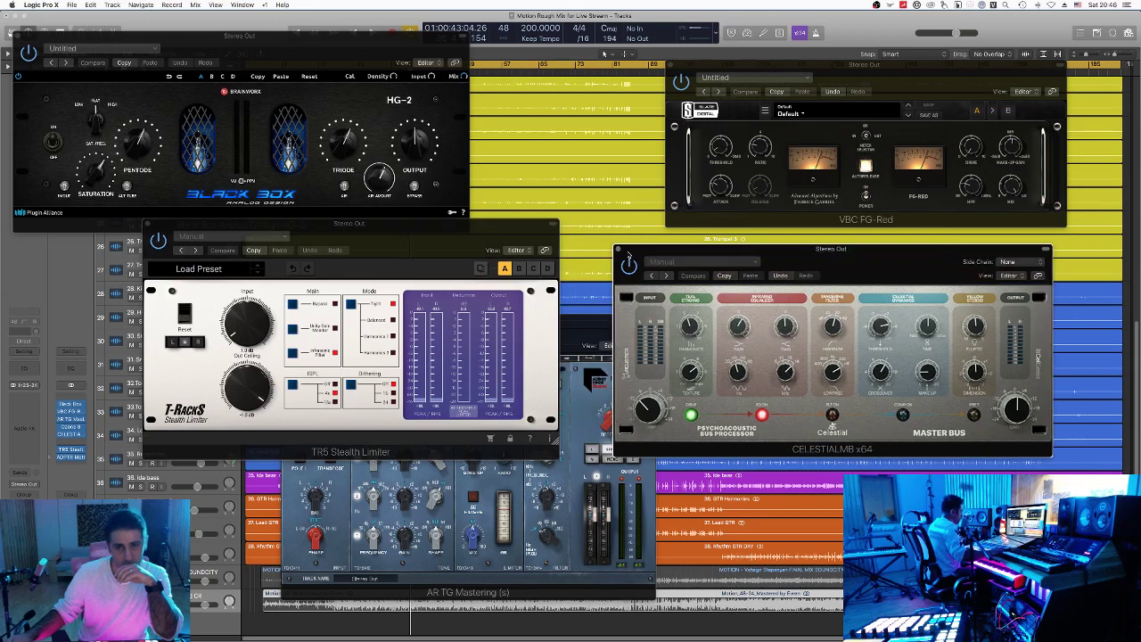
Step: Close all the open Stereo Out plug-in windows
left_click(621, 253)
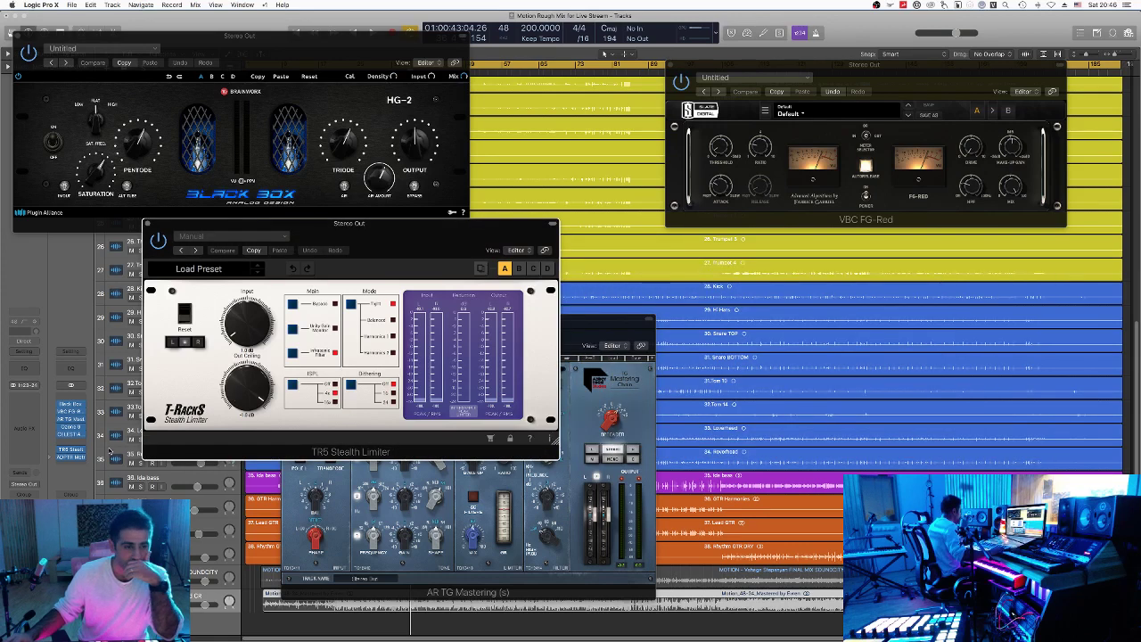
left_click(148, 224)
left_click(19, 37)
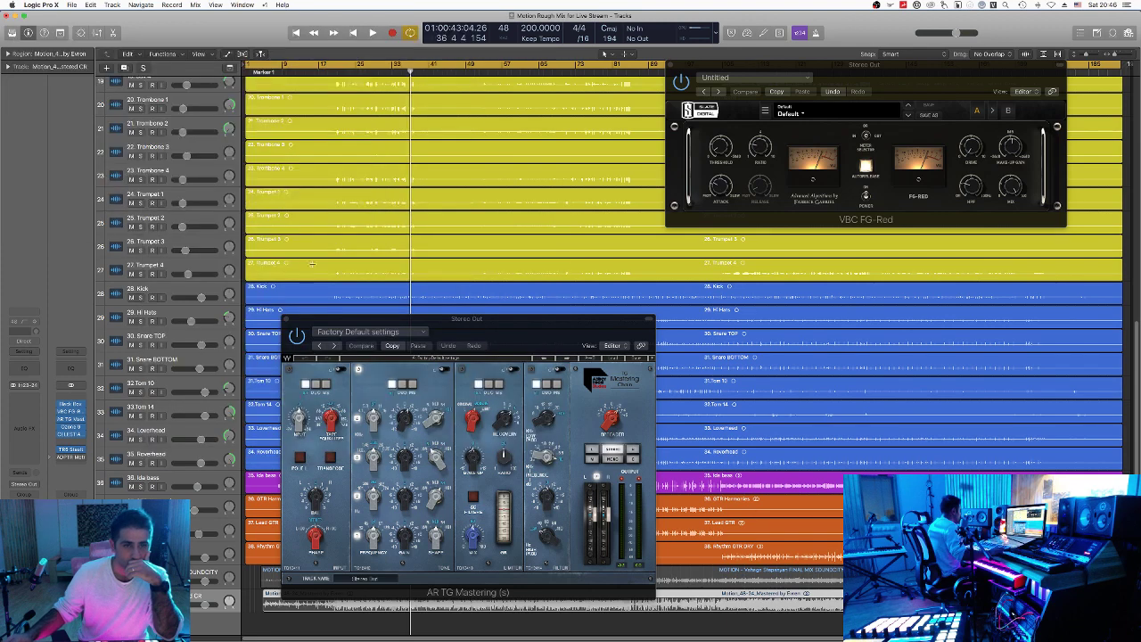
left_click(286, 321)
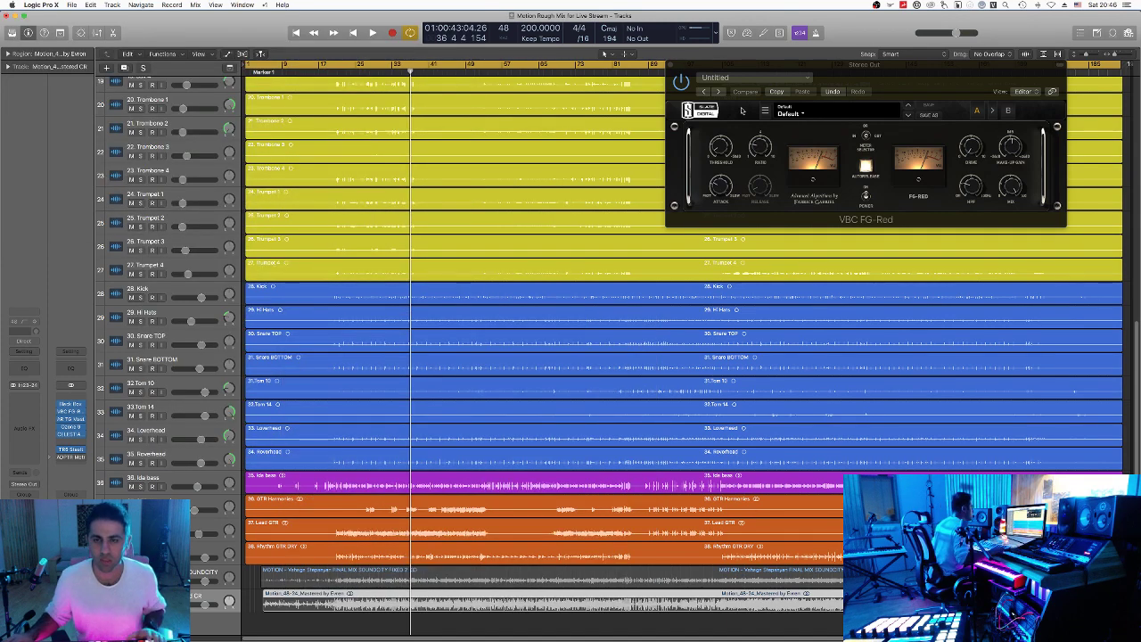
left_click(668, 66)
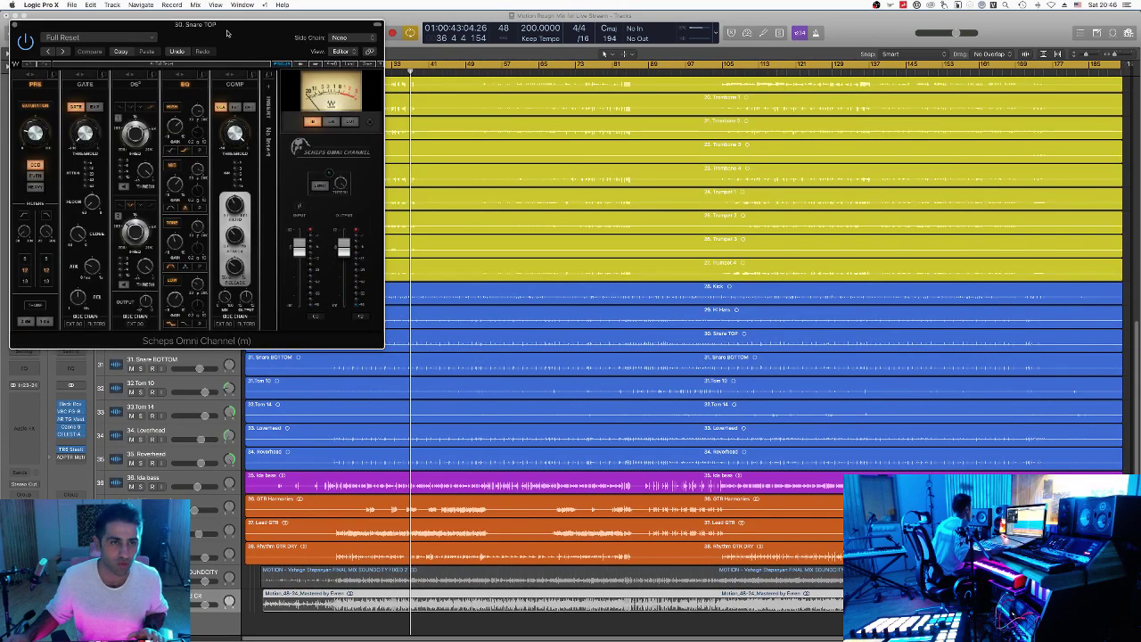
Step: Position Snare TOP's Scheps Omni Channel window over the arrangement and select the Snare TOP track
left_click_drag(227, 34, 943, 58)
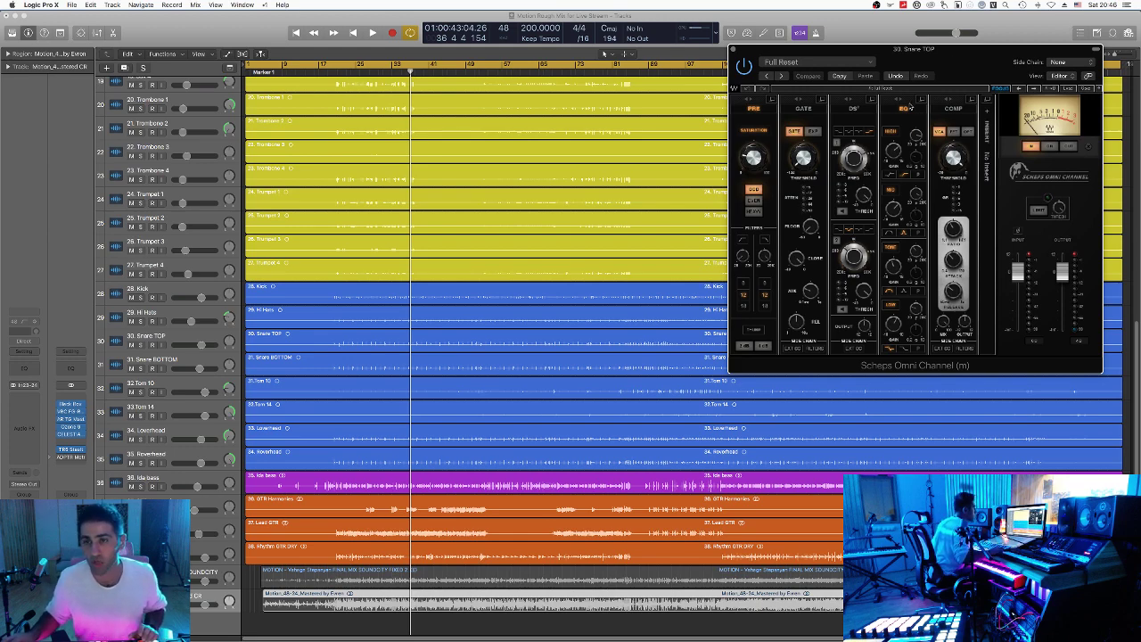
left_click_drag(930, 43, 745, 96)
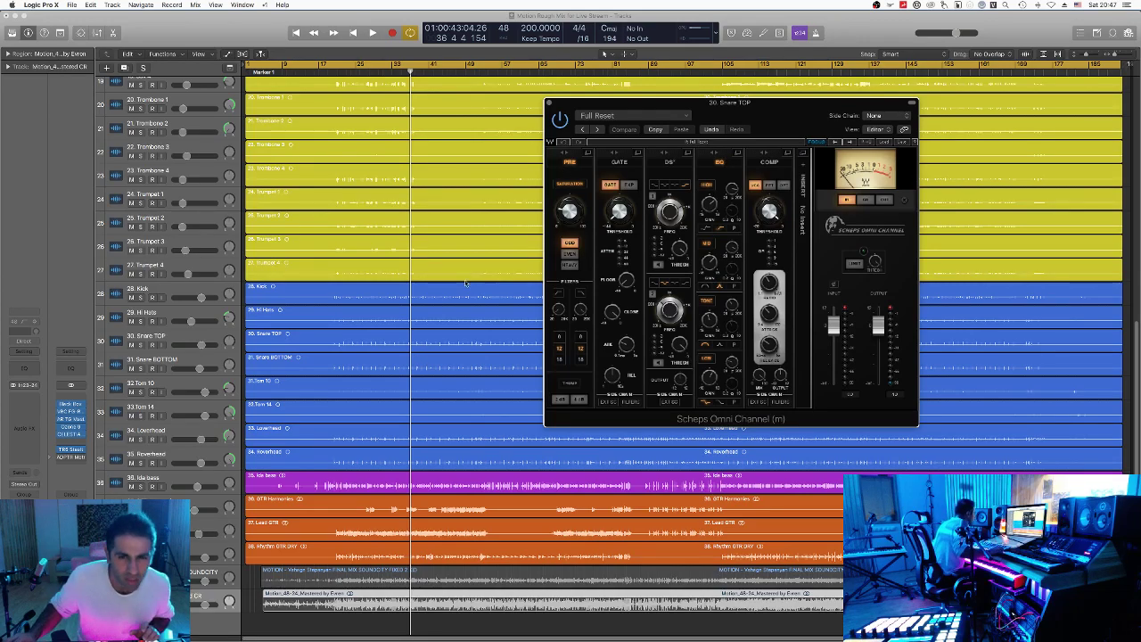
scroll(493, 281, "up", 10)
scroll(285, 467, "down", 1)
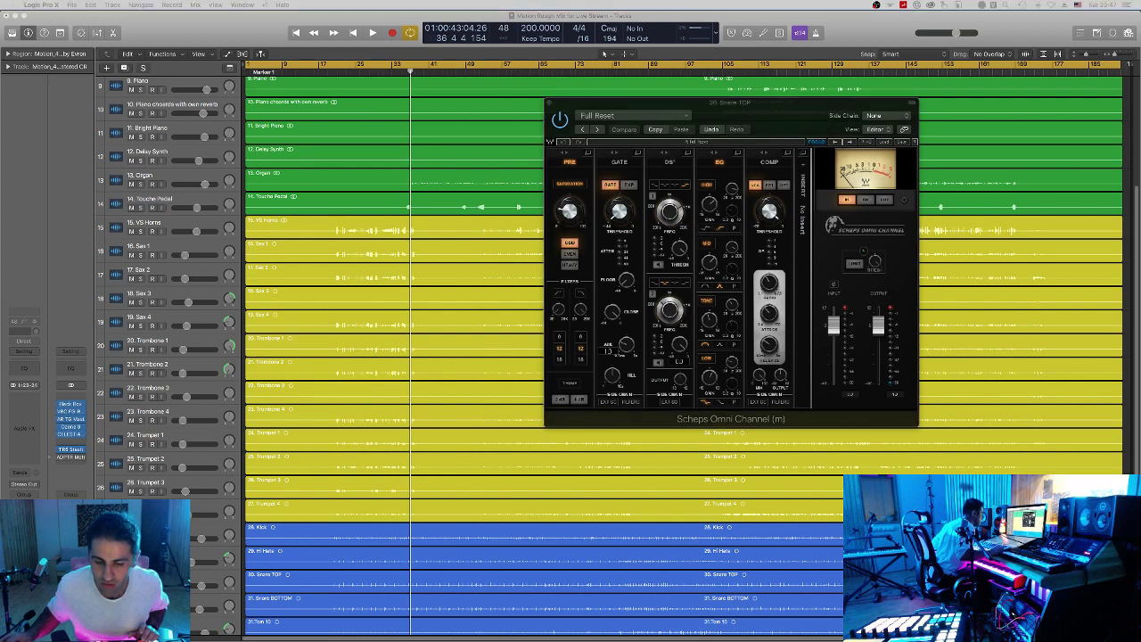
scroll(208, 296, "up", 5)
scroll(208, 296, "down", 3)
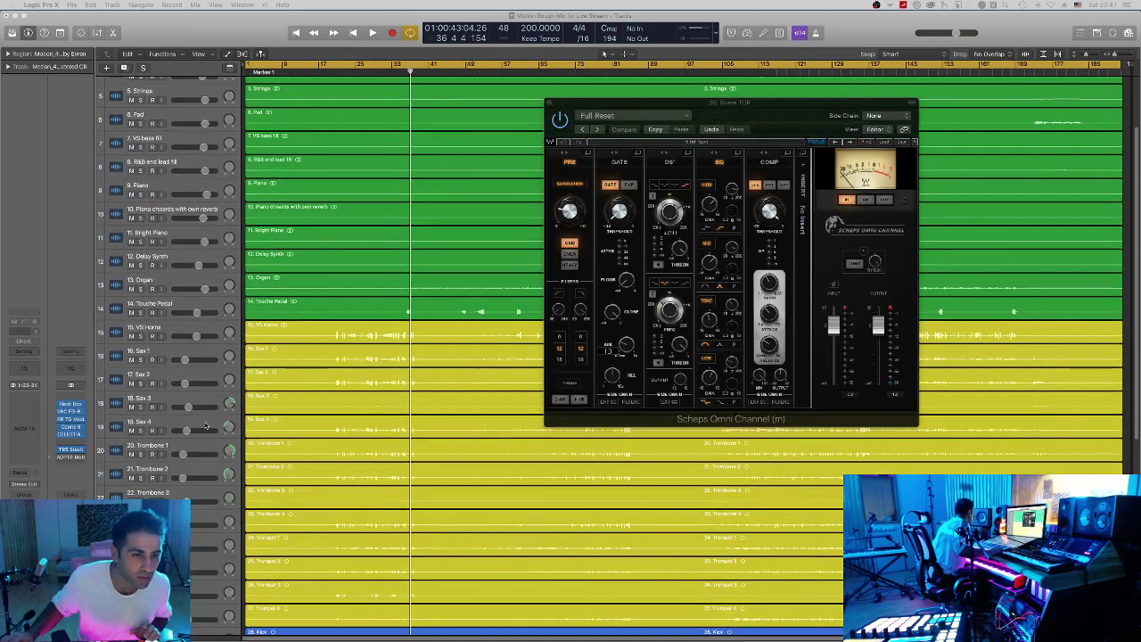
scroll(178, 375, "down", 8)
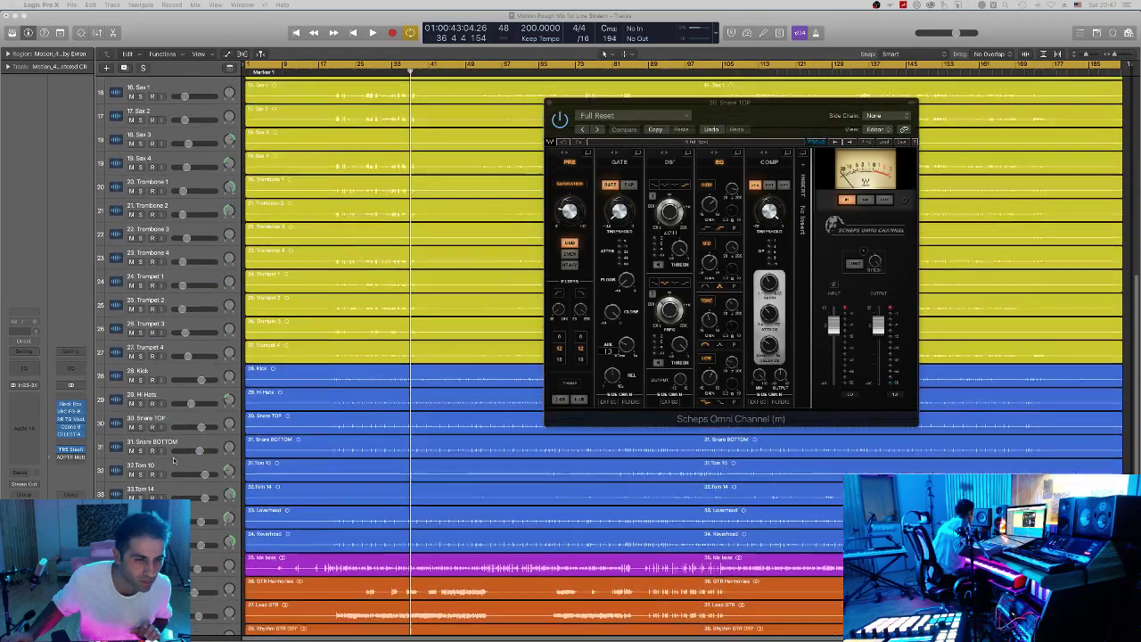
left_click(179, 407)
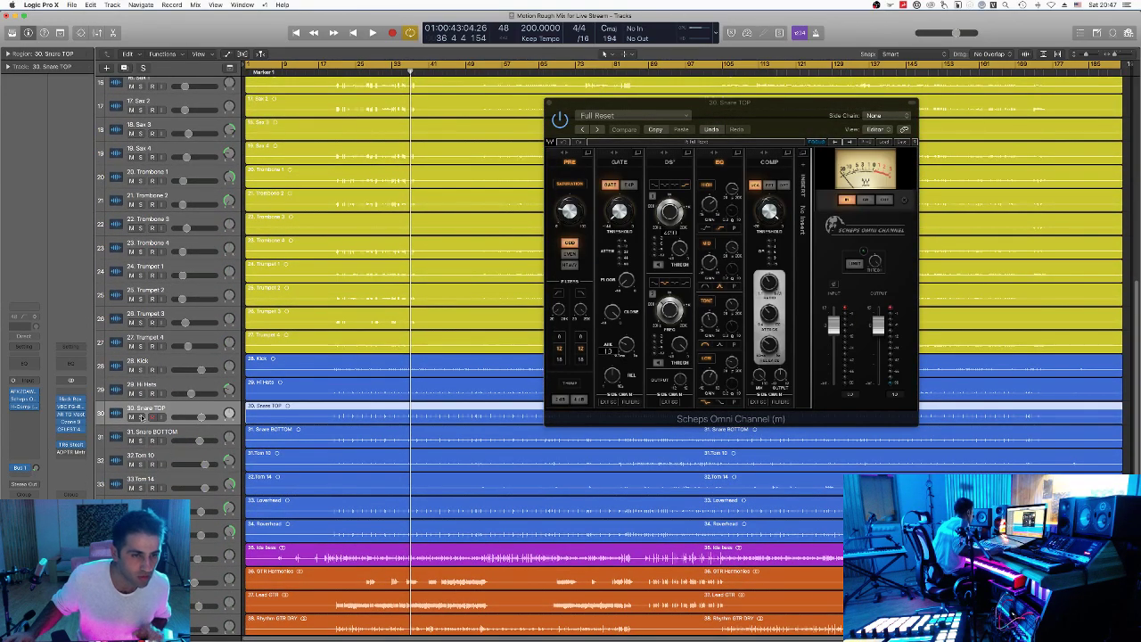
Step: Solo the Snare TOP track and play it briefly, stopping near bar 34
left_click(140, 416)
left_click(140, 417)
left_click(140, 416)
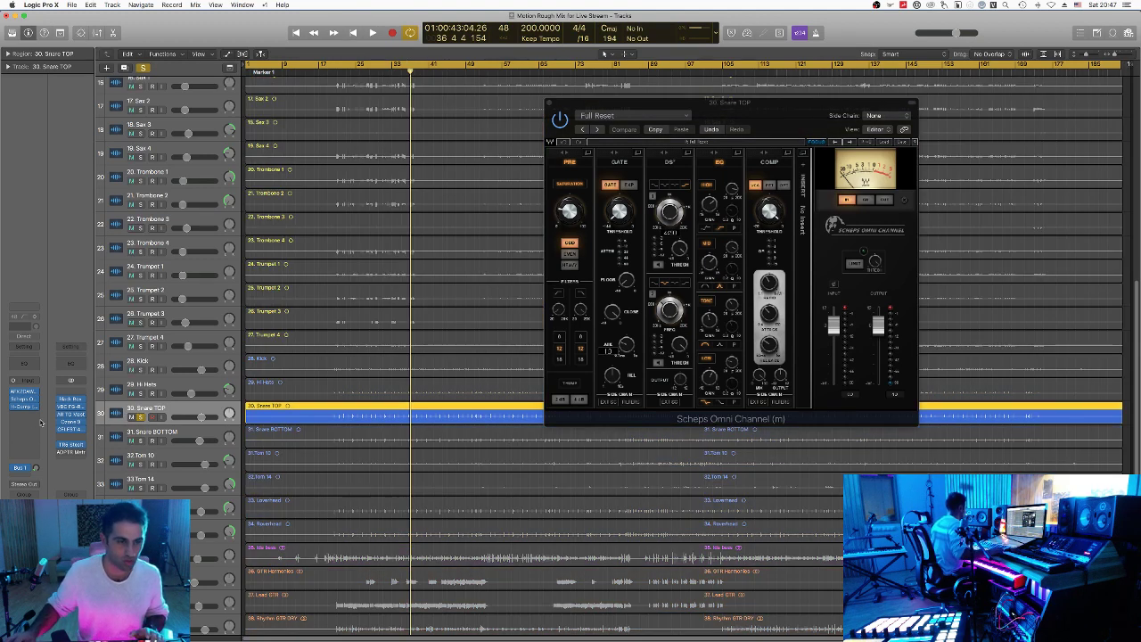
key("space")
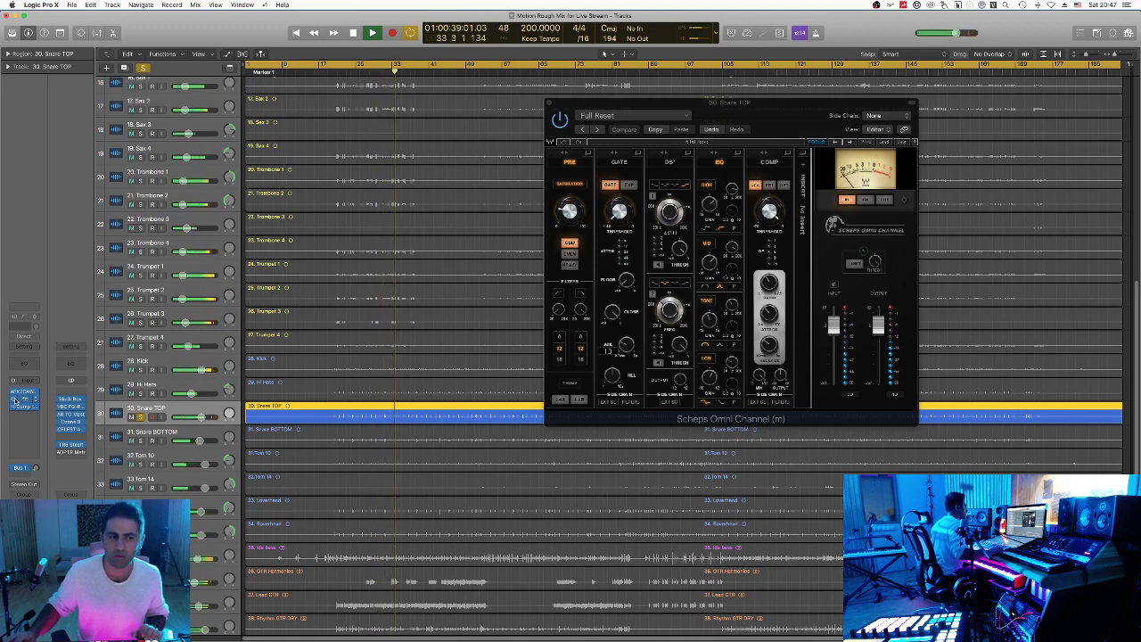
key("space")
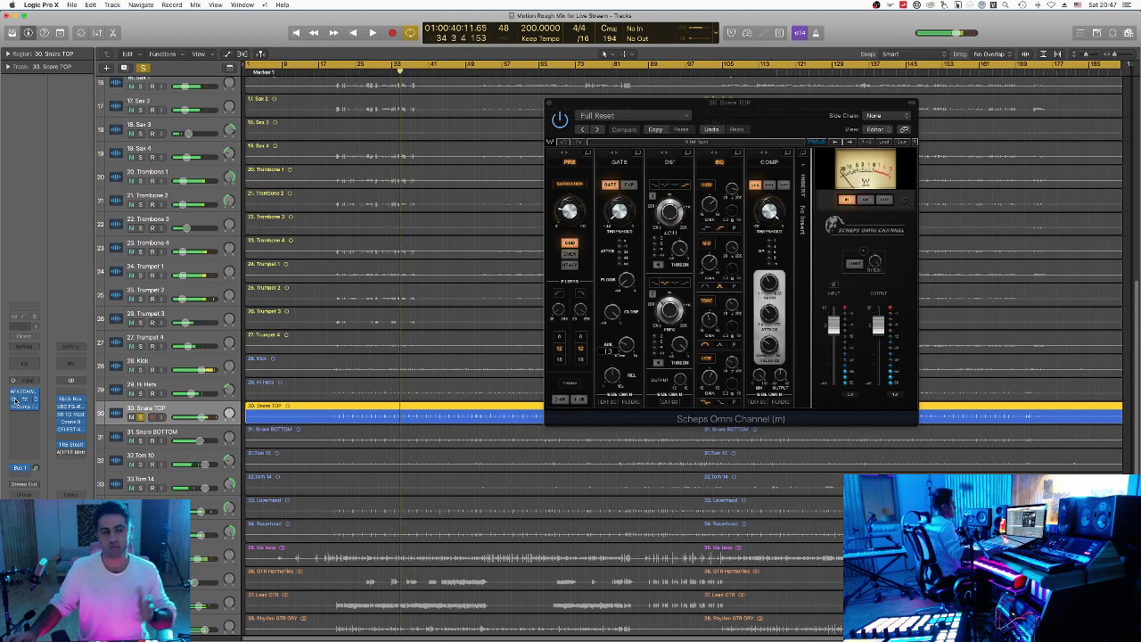
Step: Show Snare TOP's AFX2DAW plug-in with Impresser and VEQ-55b, and close the Scheps Omni Channel window
left_click(27, 394)
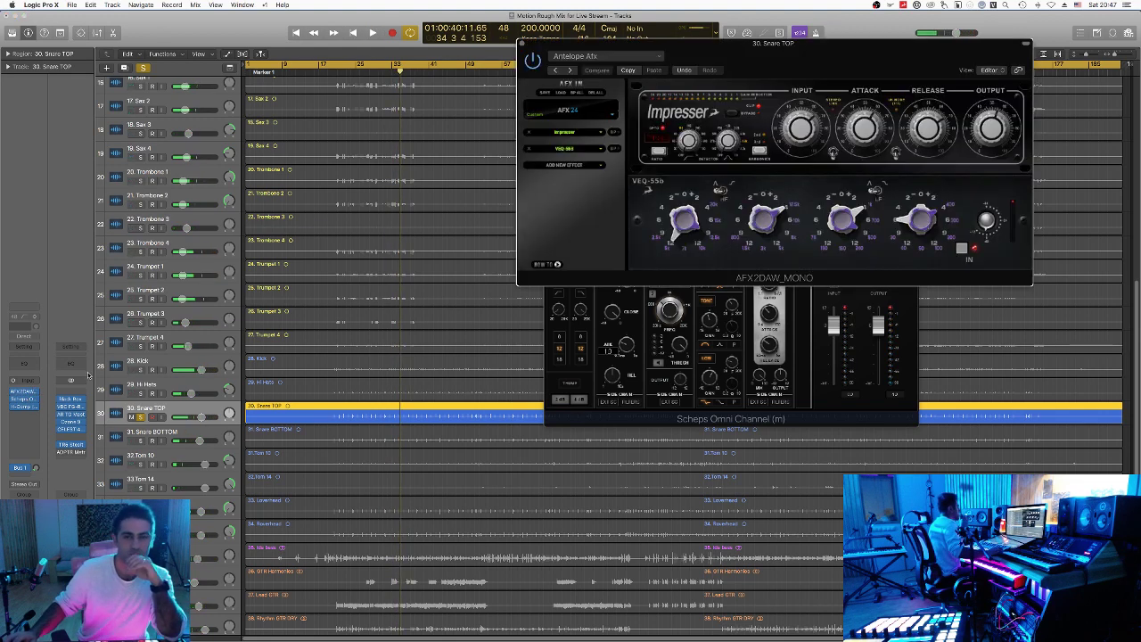
left_click_drag(749, 49, 330, 119)
left_click_drag(557, 104, 699, 109)
left_click(692, 107)
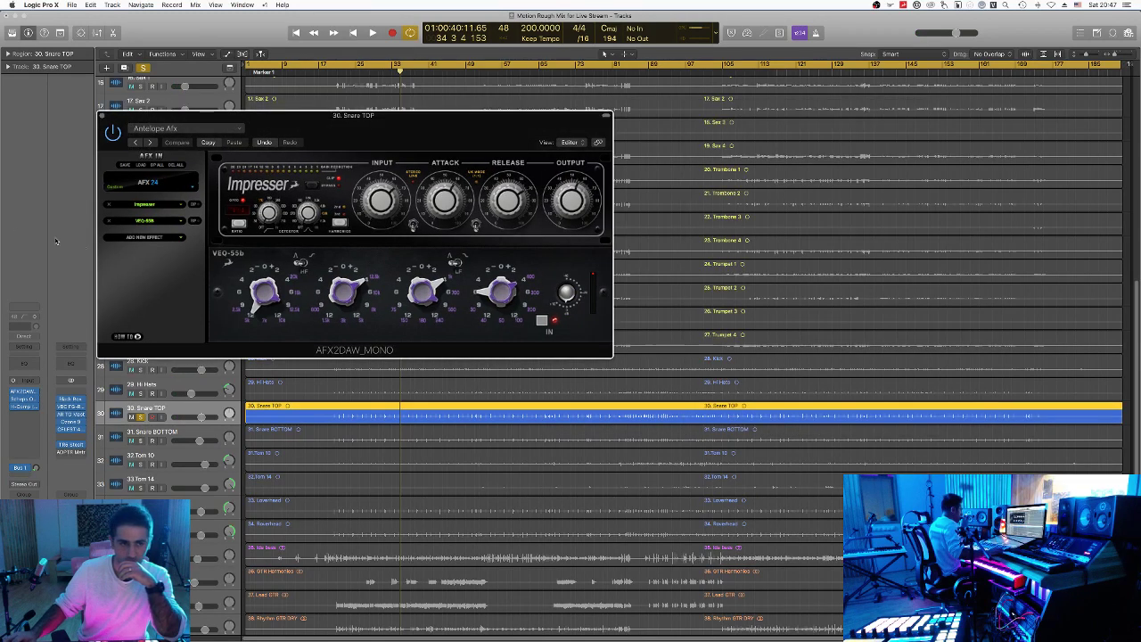
Step: Browse the Vintage EQs available as new effects in AFX2DAW, then close the plug-in without adding any
left_click(173, 238)
mouse_move(202, 303)
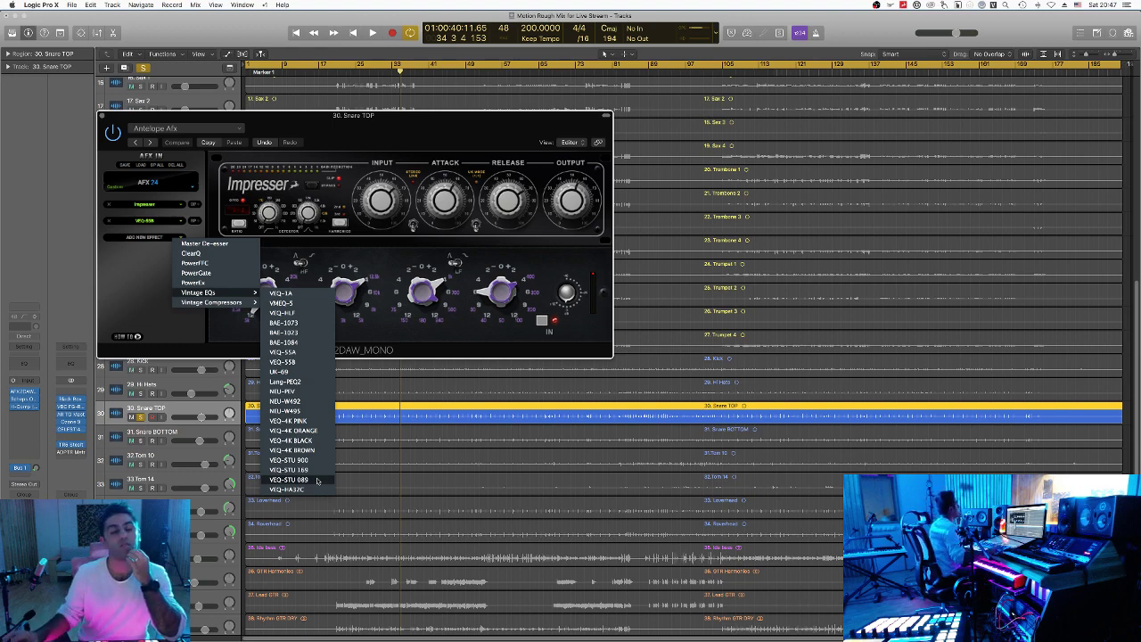
left_click(131, 125)
left_click_drag(131, 125, 354, 169)
left_click(327, 158)
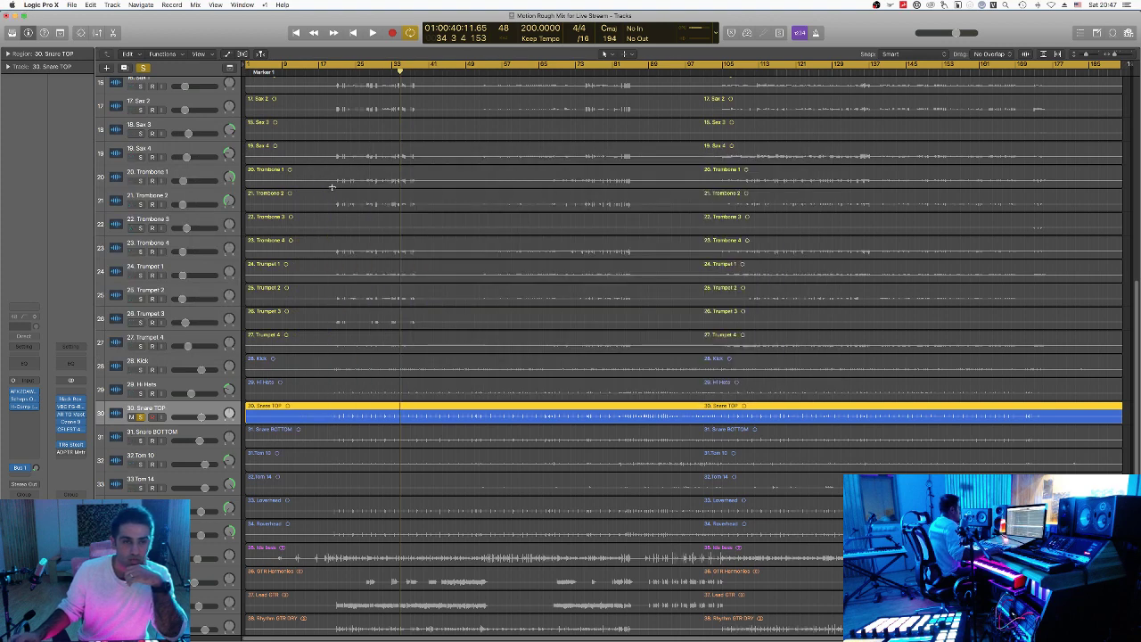
Step: Turn off Snare TOP's solo and enlarge the track heights so the waveforms can be examined
left_click(140, 417)
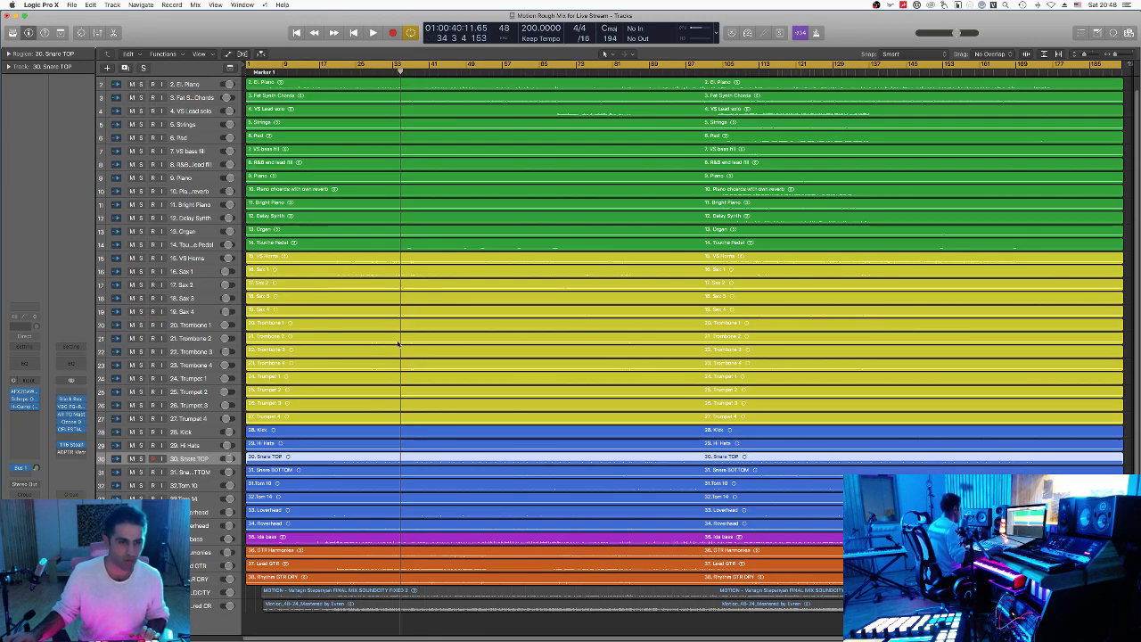
scroll(304, 406, "up", 1)
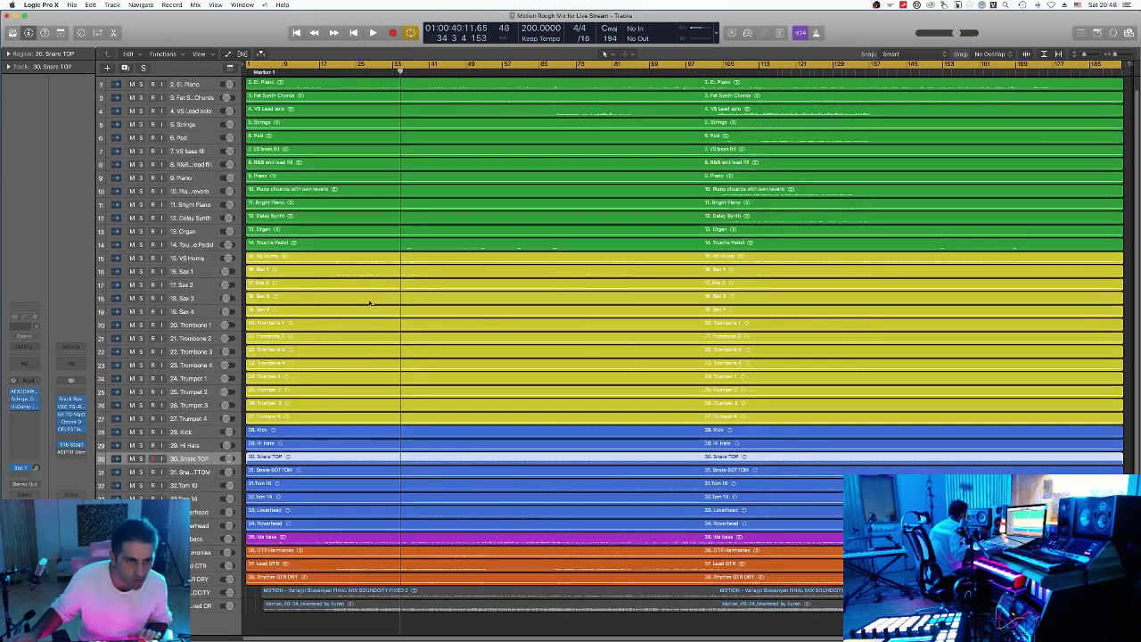
key("super+Down")
scroll(227, 430, "down", 5)
scroll(228, 429, "up", 10)
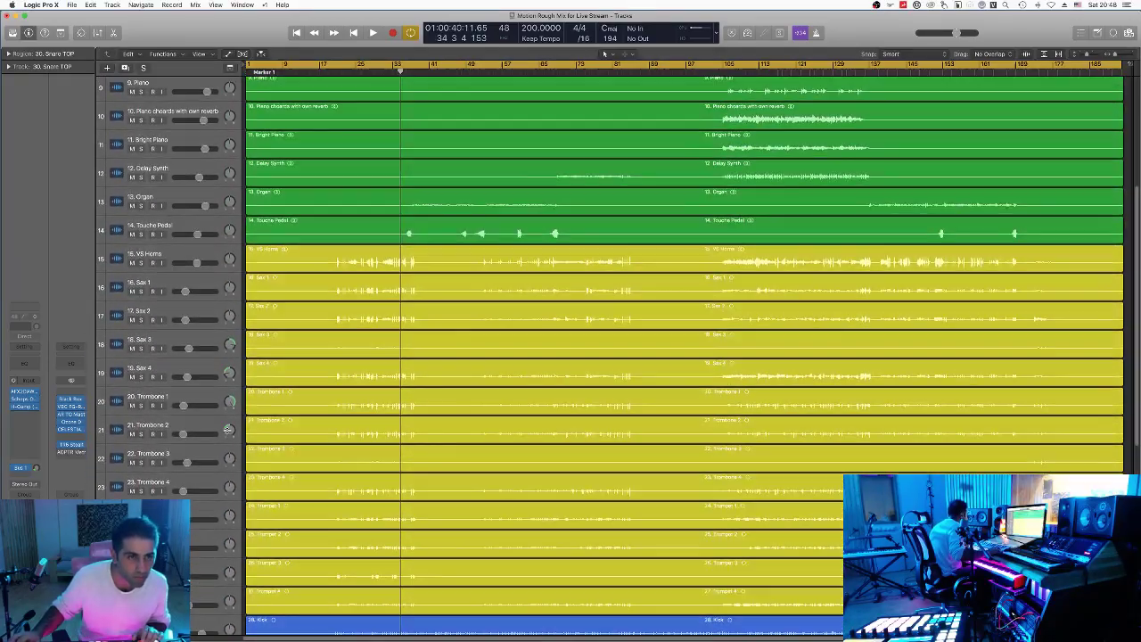
scroll(228, 432, "down", 10)
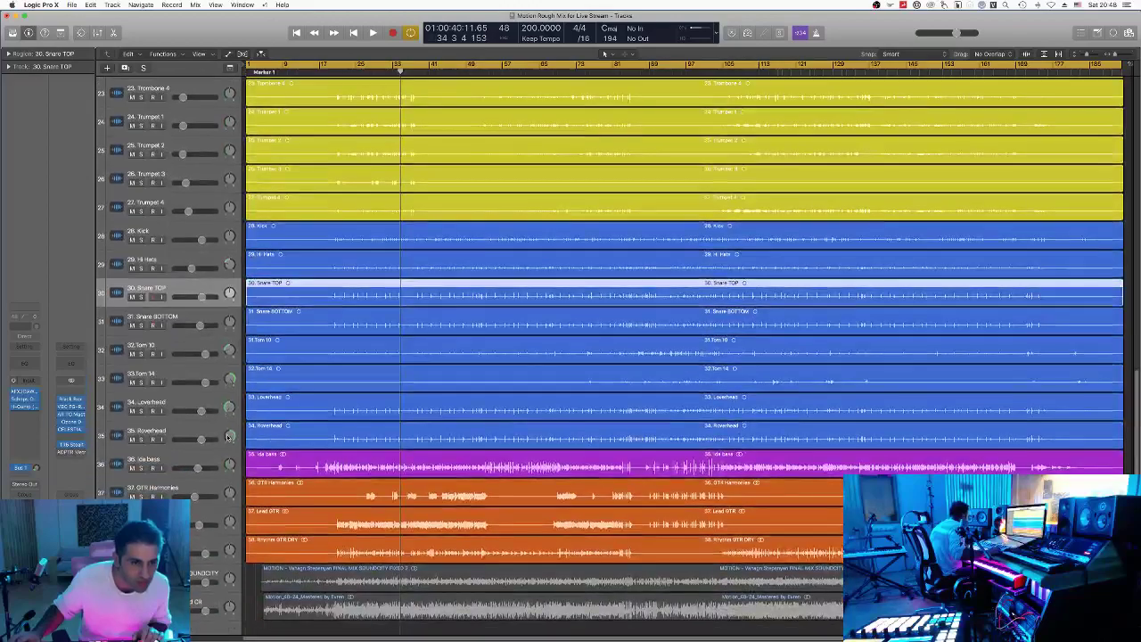
scroll(212, 390, "up", 8)
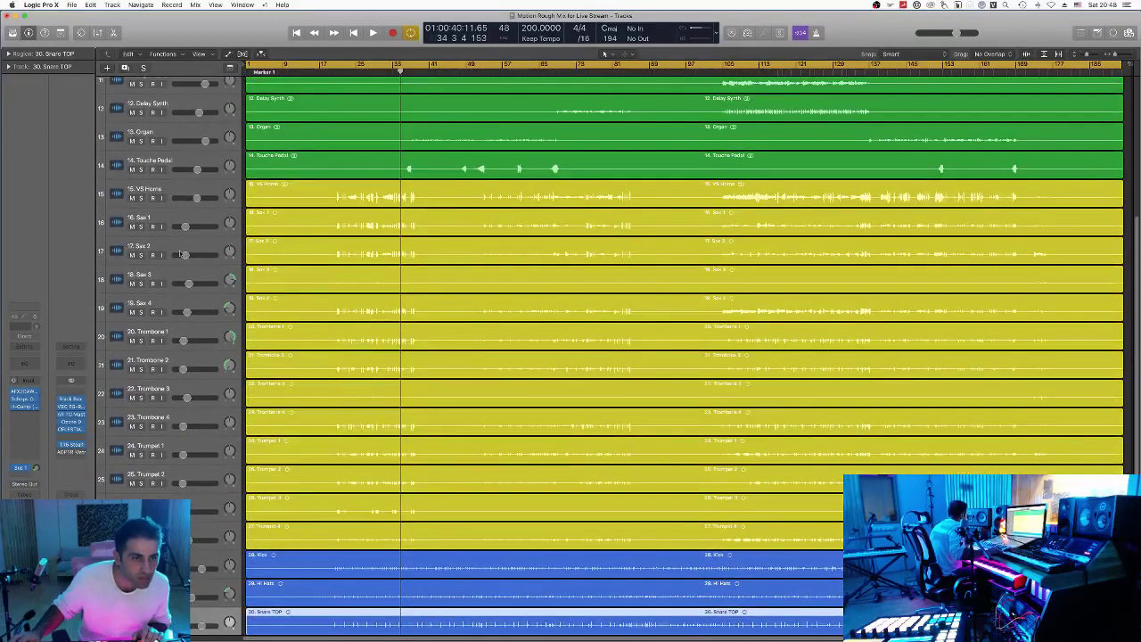
scroll(194, 375, "down", 4)
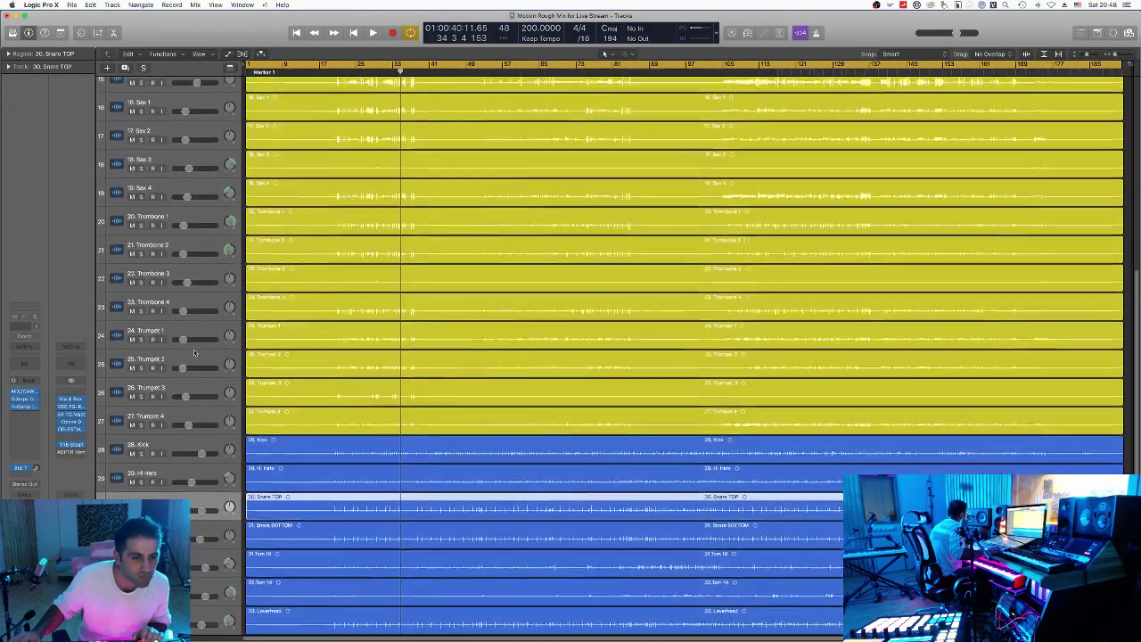
Step: Solo all drum tracks from Kick to Roverhead and play them, moving playback to about bar 100
left_click(192, 450)
scroll(192, 454, "down", 5)
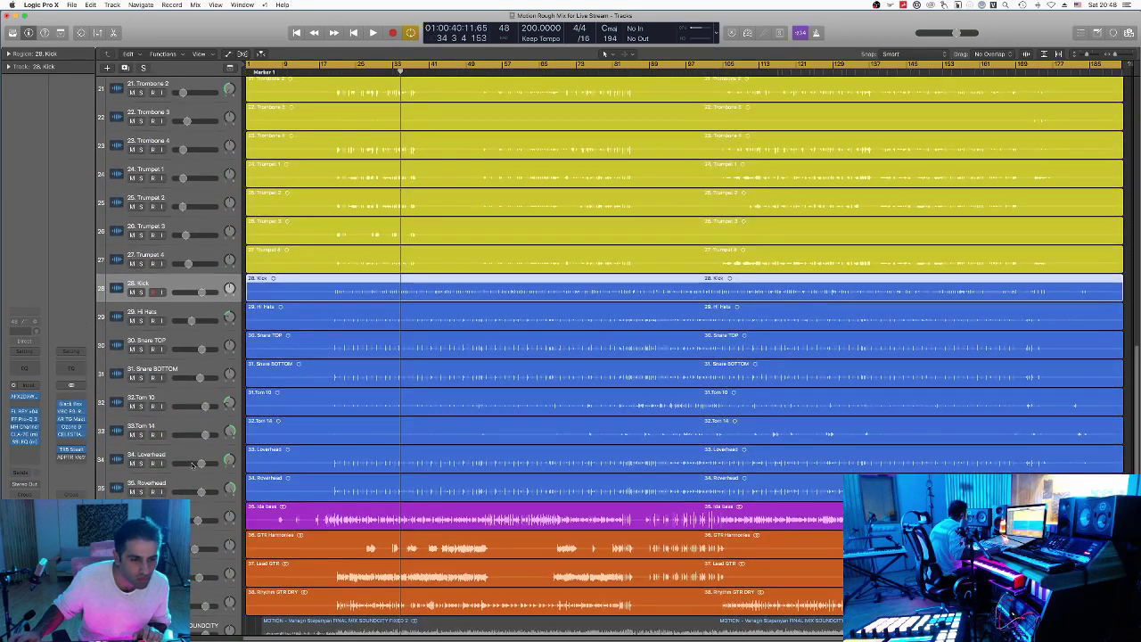
left_click_drag(141, 292, 141, 503)
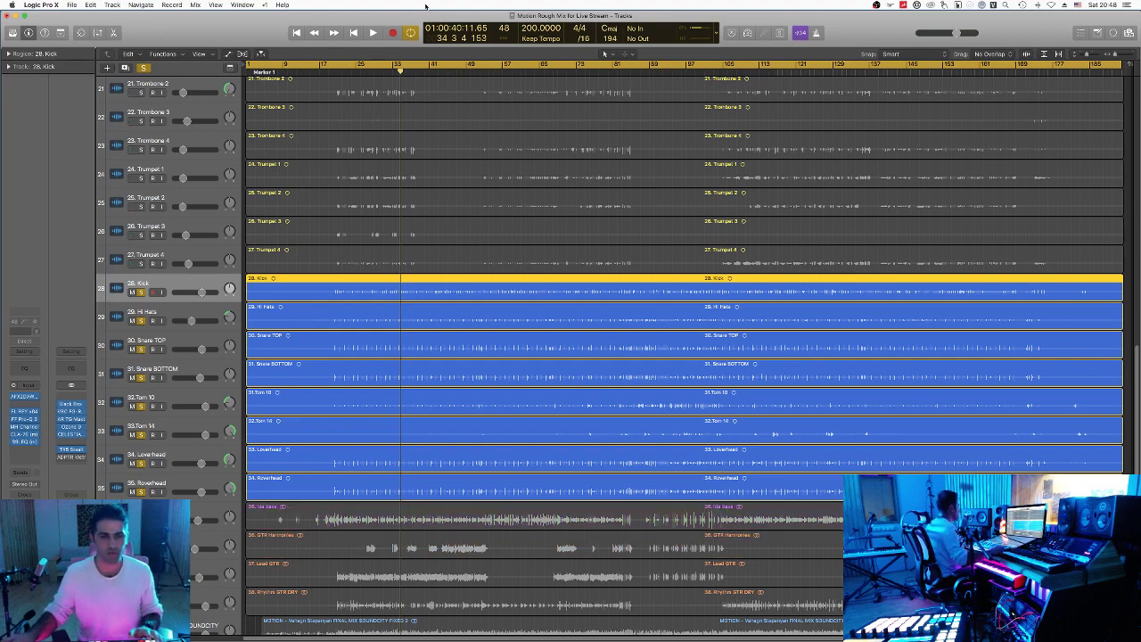
key("space")
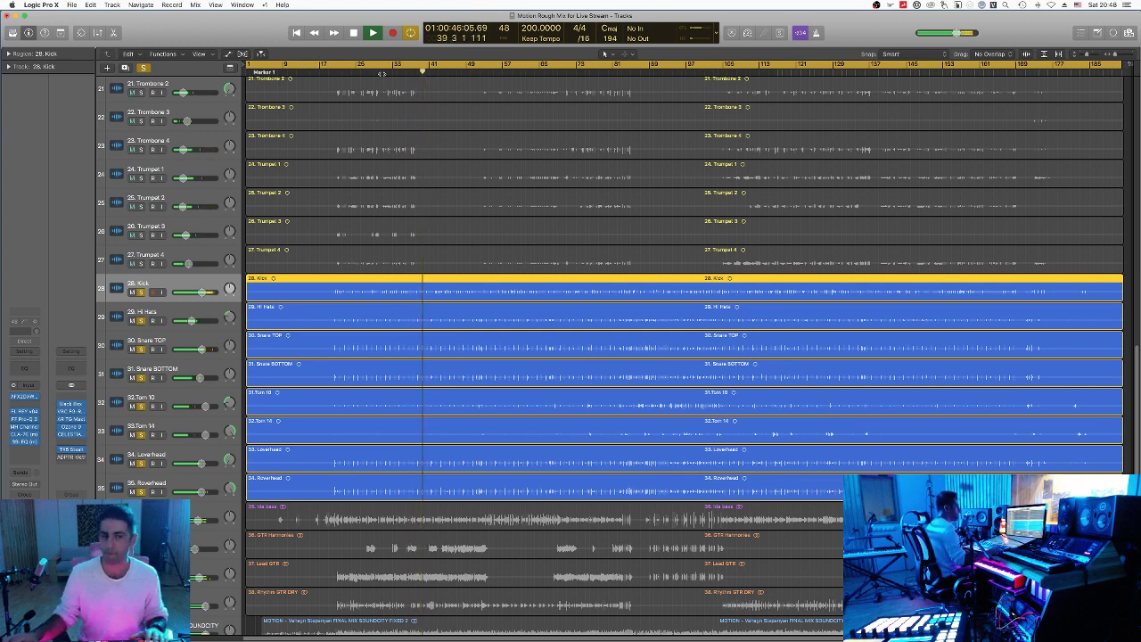
left_click(701, 71)
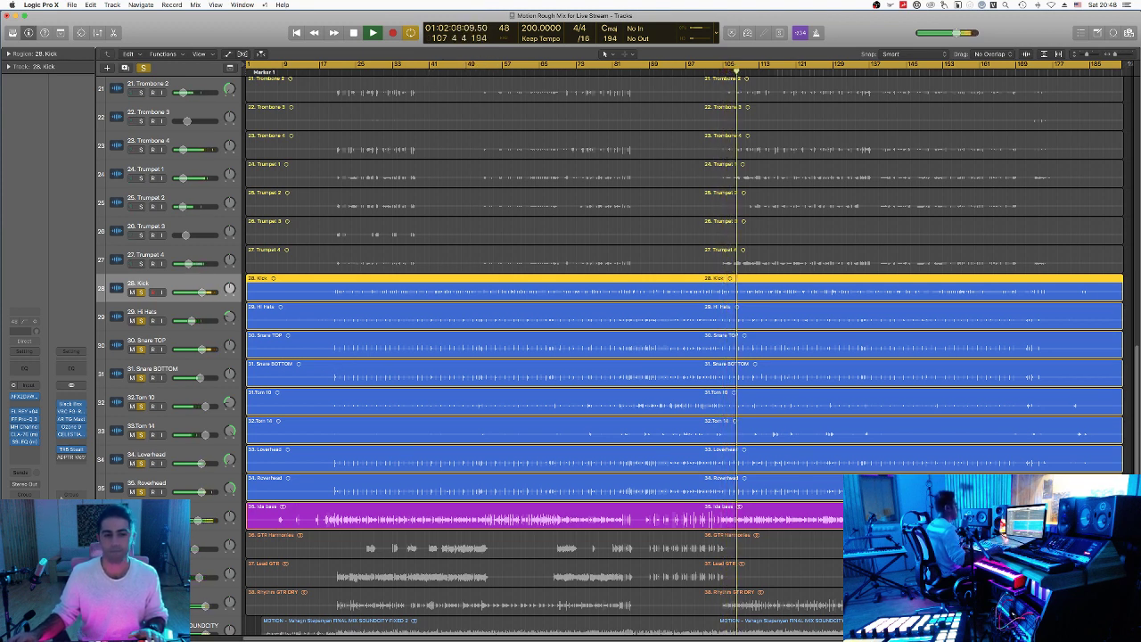
Step: Select the bass track during playback and compare its plug-in chain bypassed and enabled
key("Down")
key("Down")
key("Down")
key("Down")
key("Down")
key("Down")
key("Down")
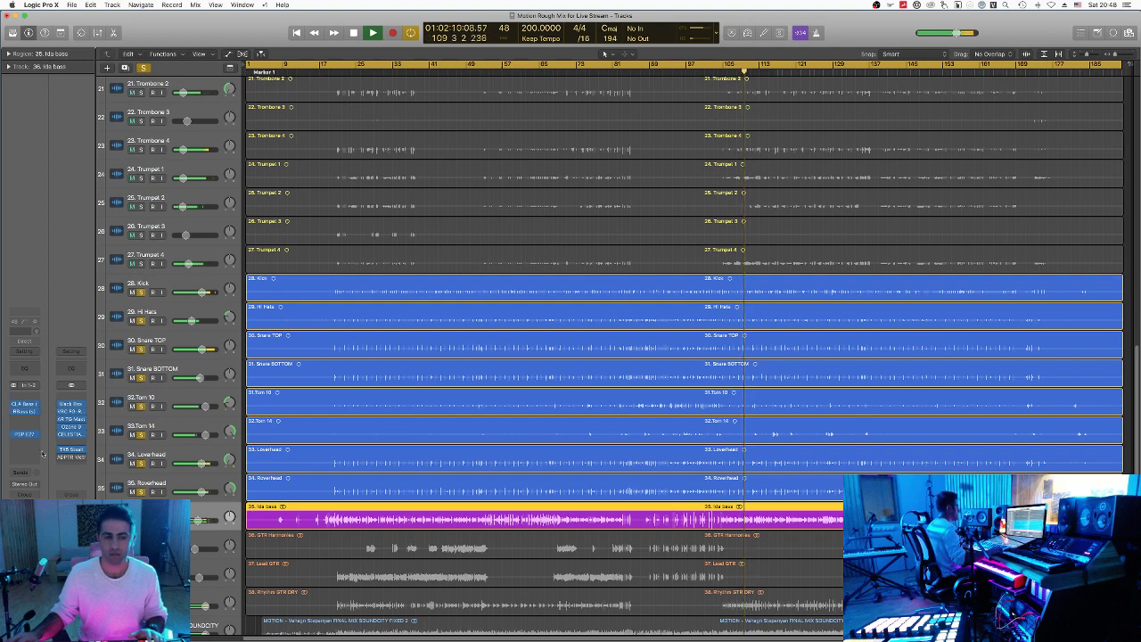
mouse_move(14, 405)
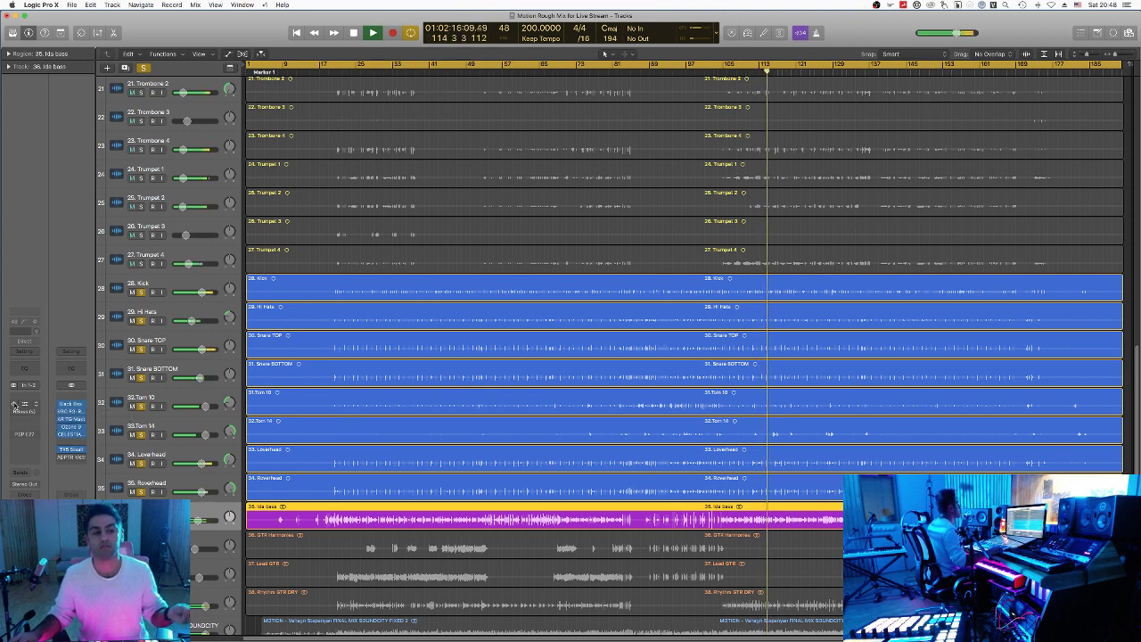
mouse_move(14, 436)
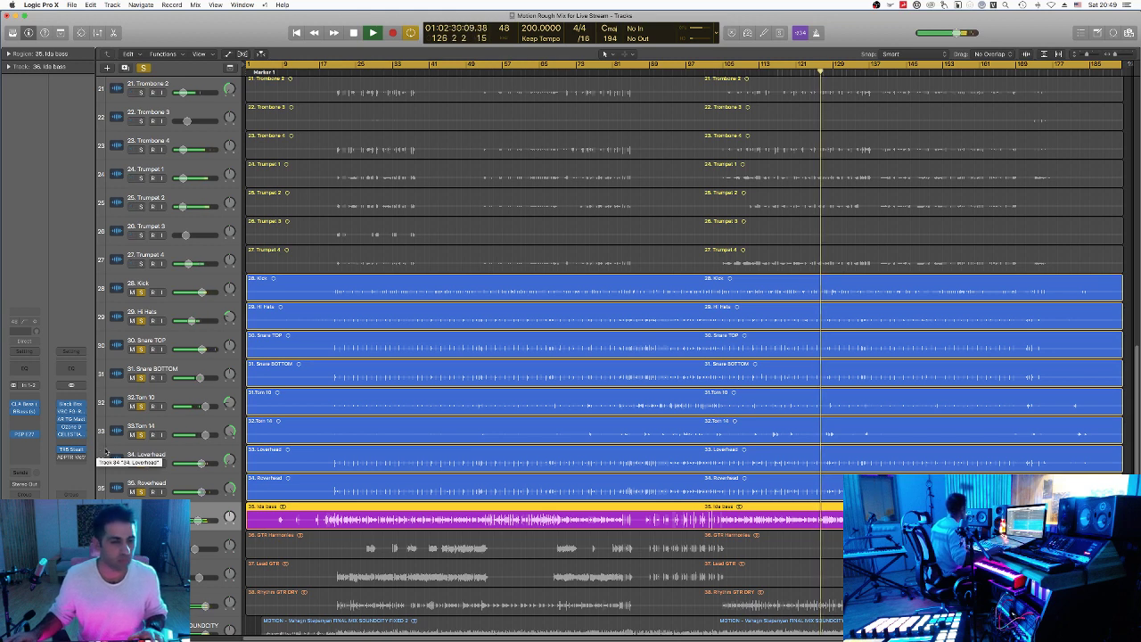
Step: Play the soloed drums and bass from about bar 51 and select the Kick track to view its plug-in chain
key("space")
left_click(477, 71)
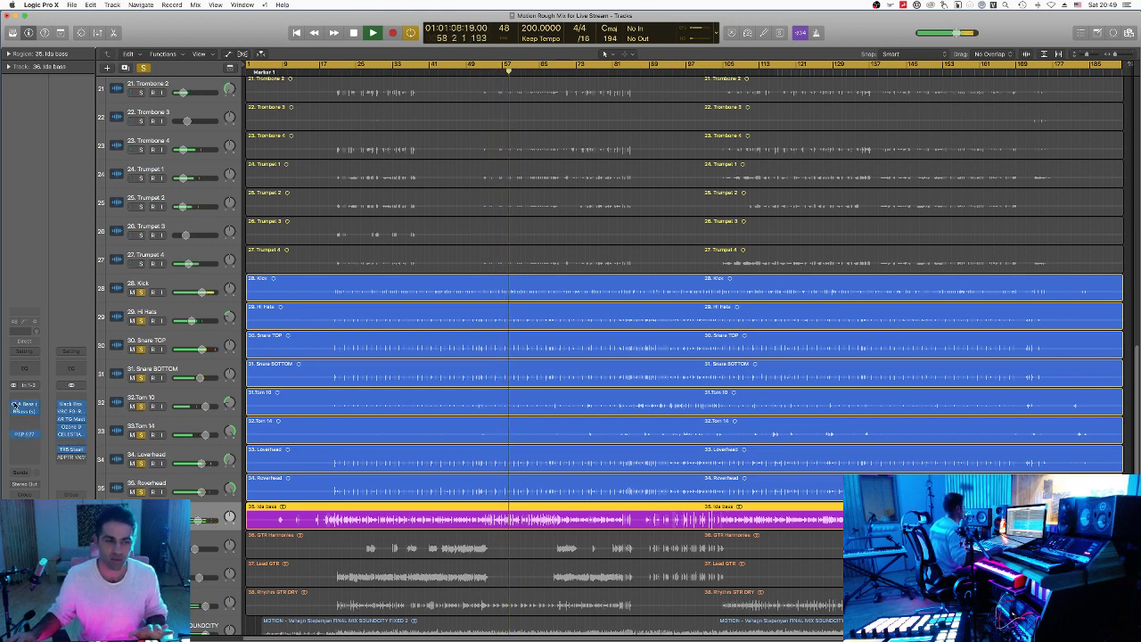
left_click(169, 484)
left_click(177, 283)
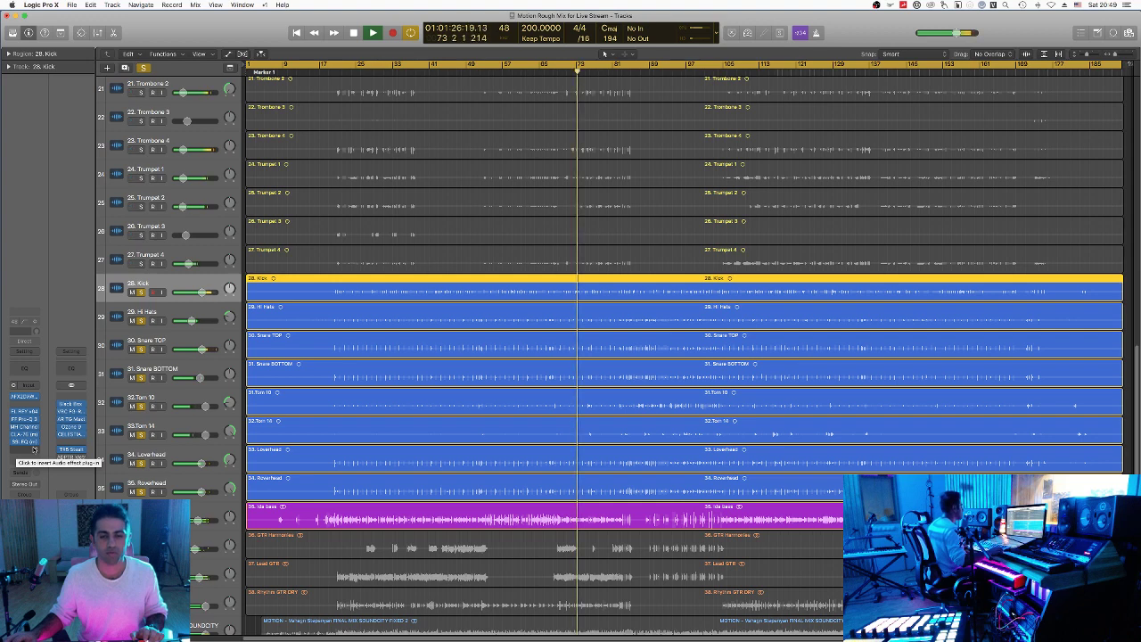
Step: Turn off all track solos, play the full mix, and check the Orion interface's control panel before returning to Logic Pro X
key("space")
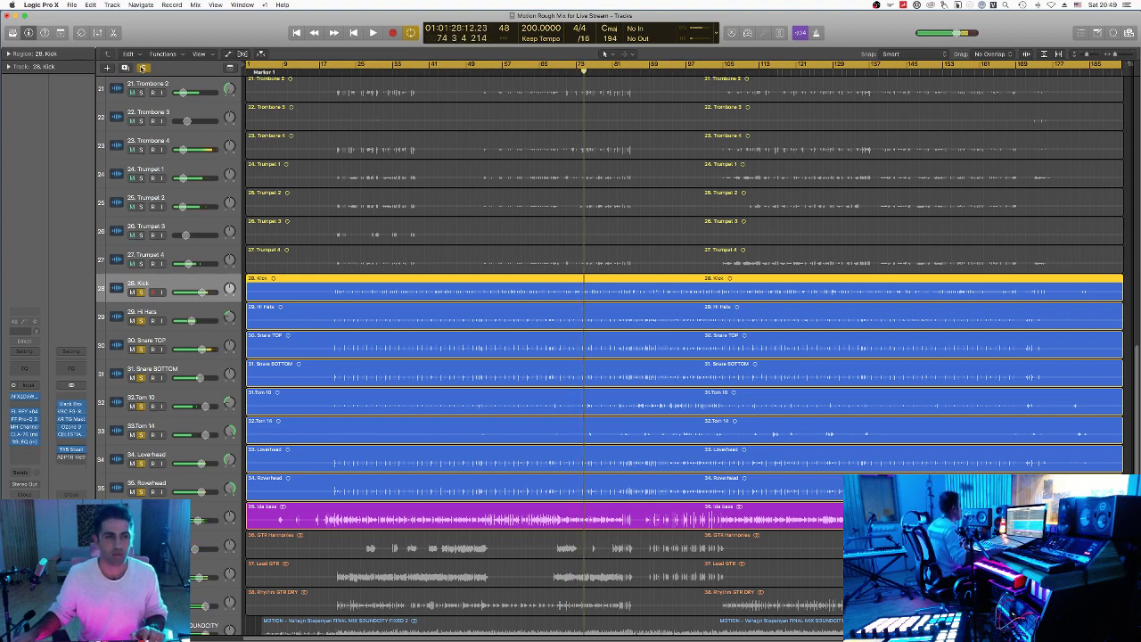
left_click(142, 68)
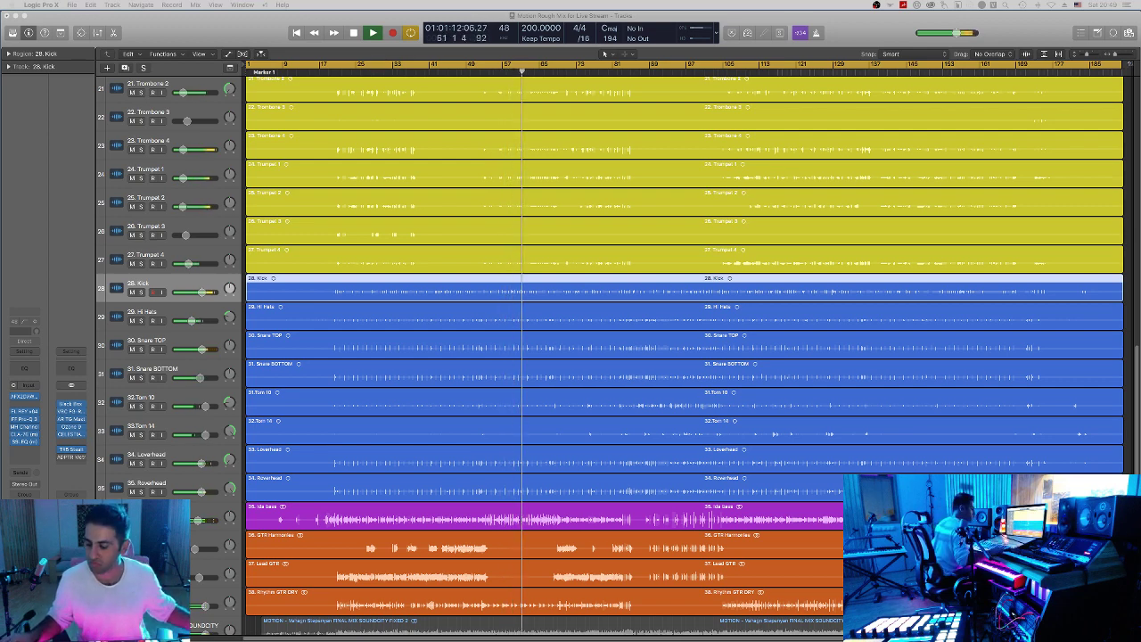
key("super+Tab")
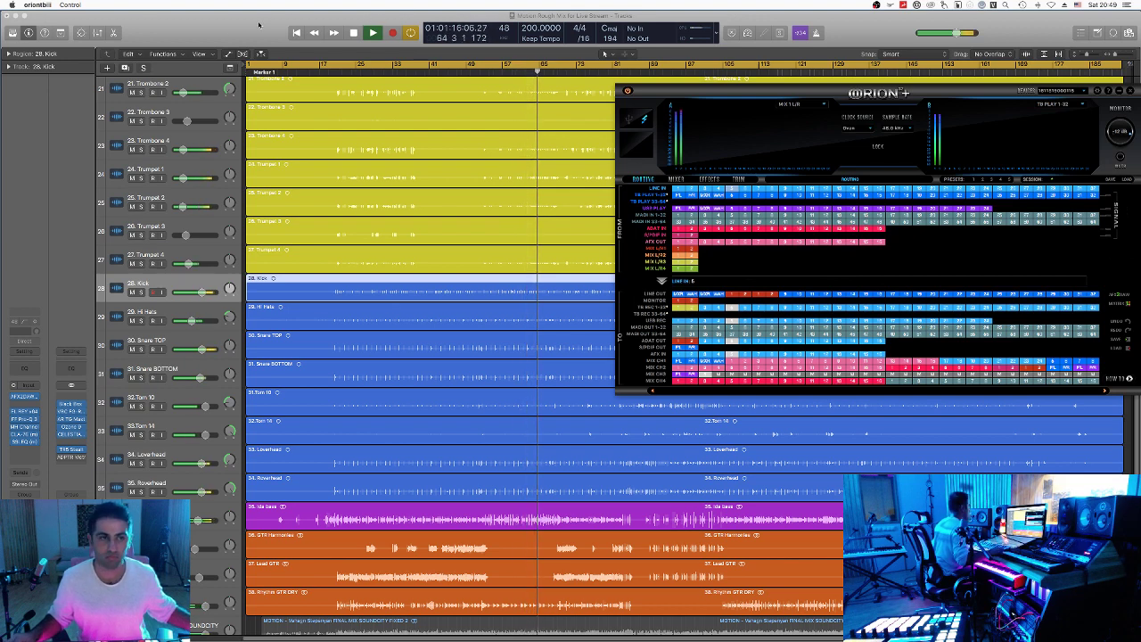
key("super+Tab")
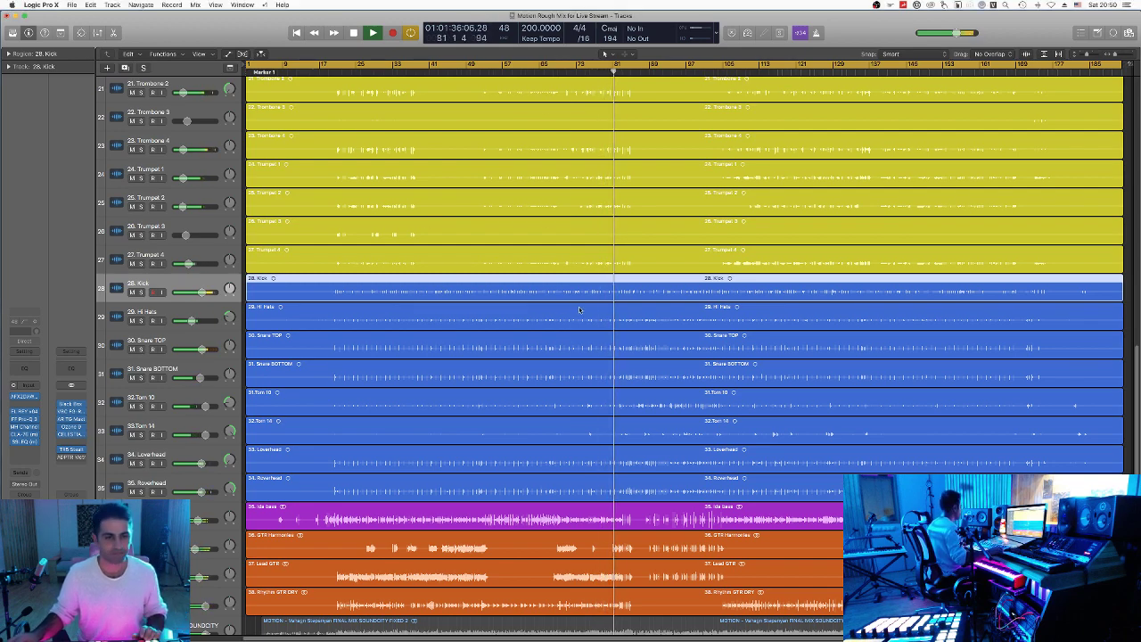
Step: Find the Touche Pedal track, place the playhead at about bar 35, and select the track
key("super+Up")
key("super+Up")
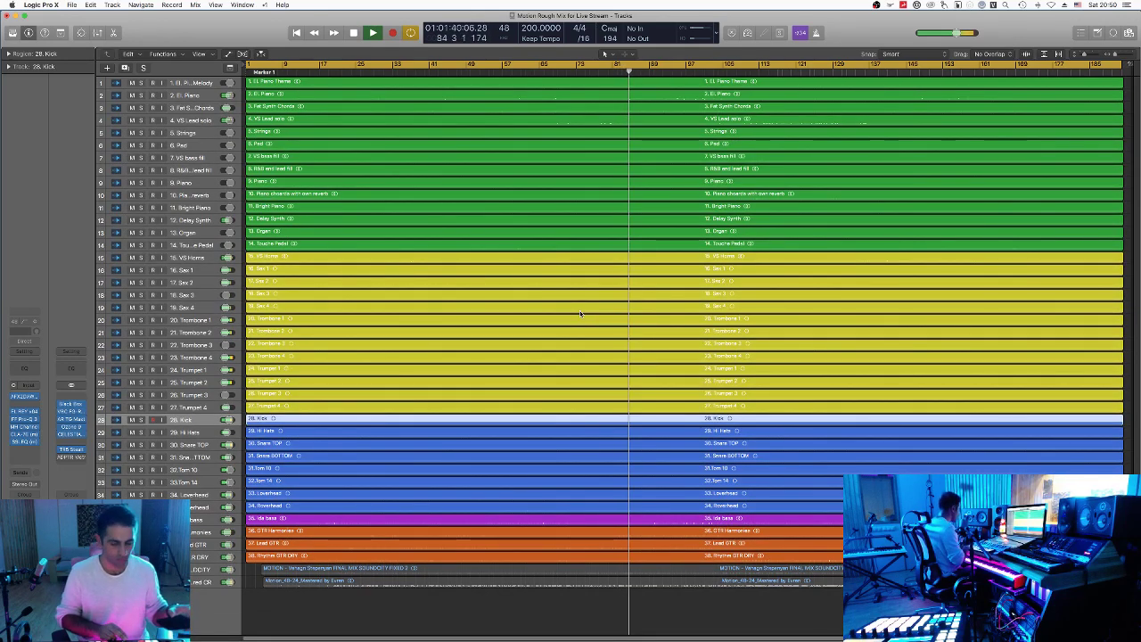
key("super+Down")
key("super+Down")
key("super+Down")
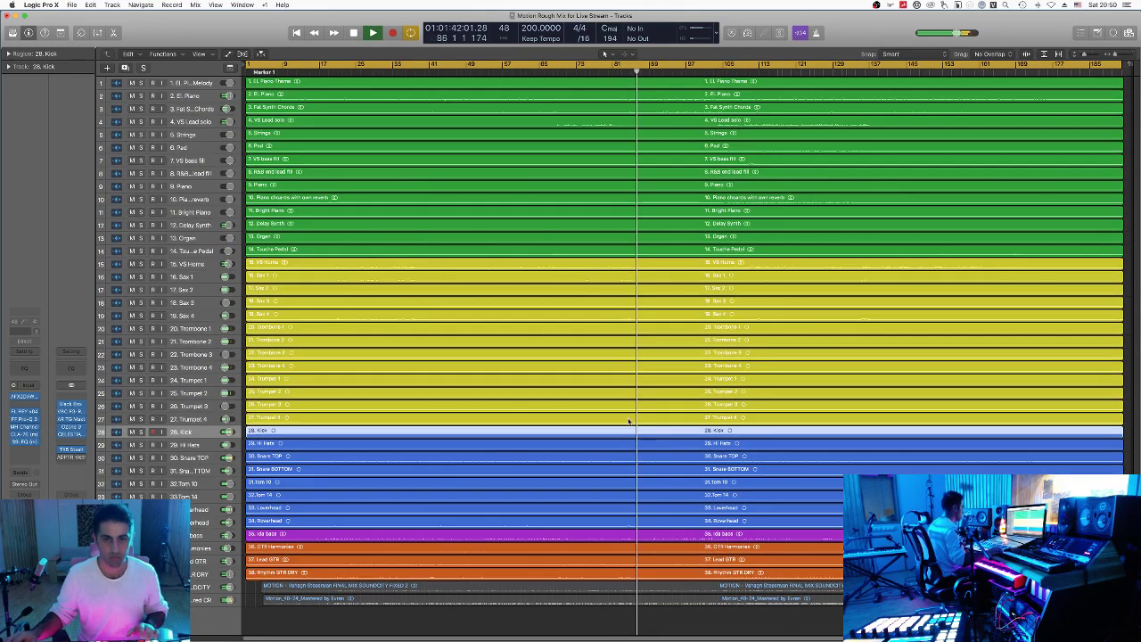
scroll(706, 284, "up", 10)
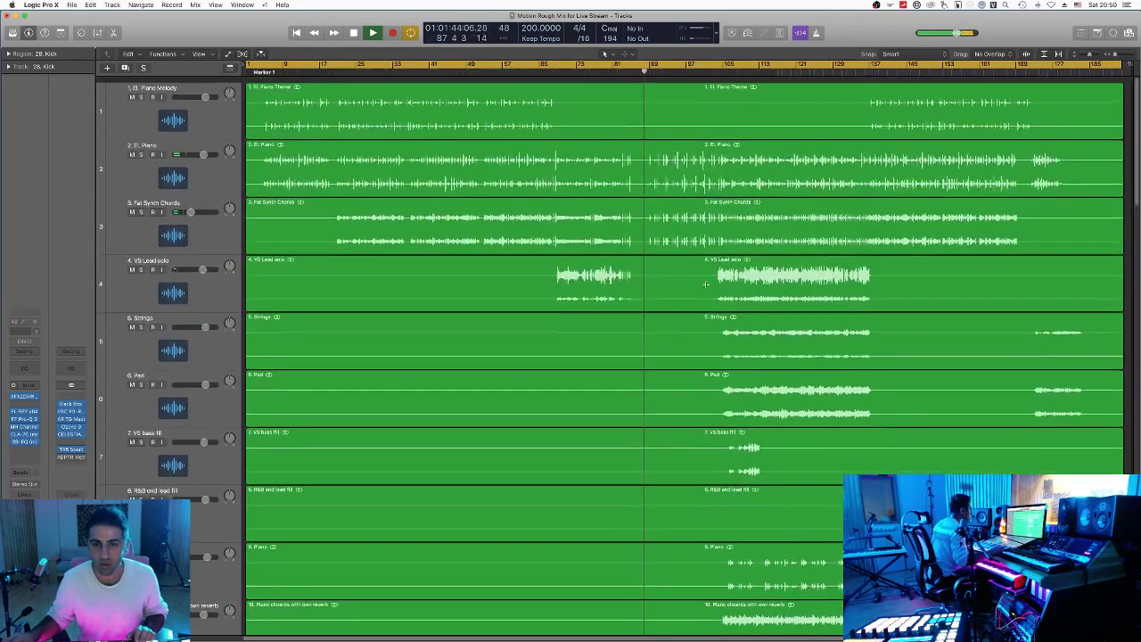
scroll(691, 306, "down", 8)
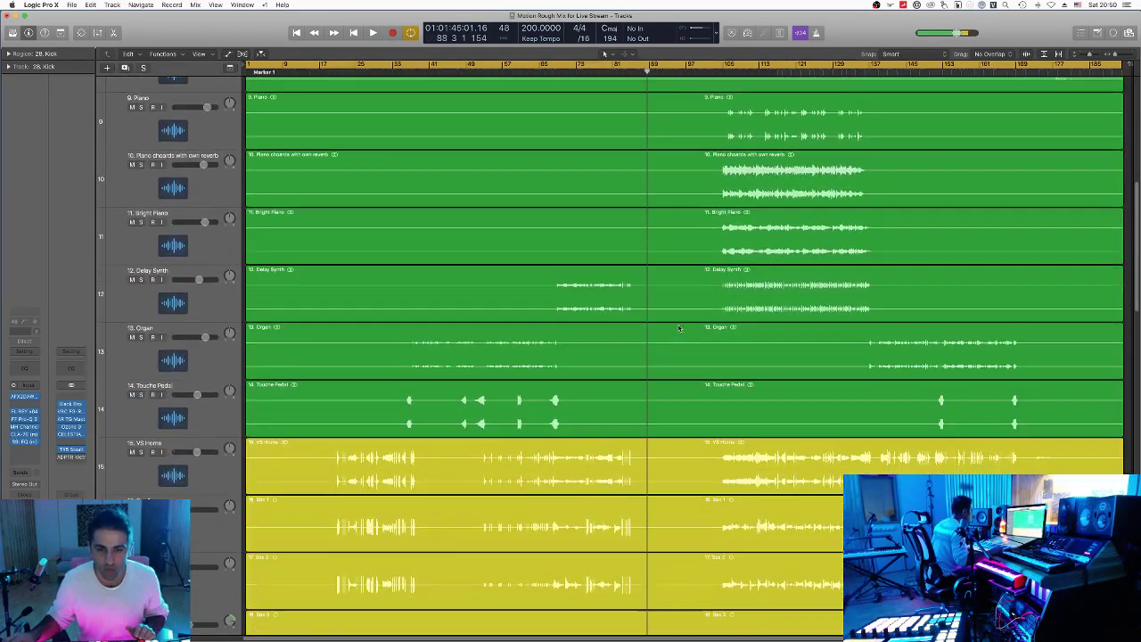
left_click(397, 72)
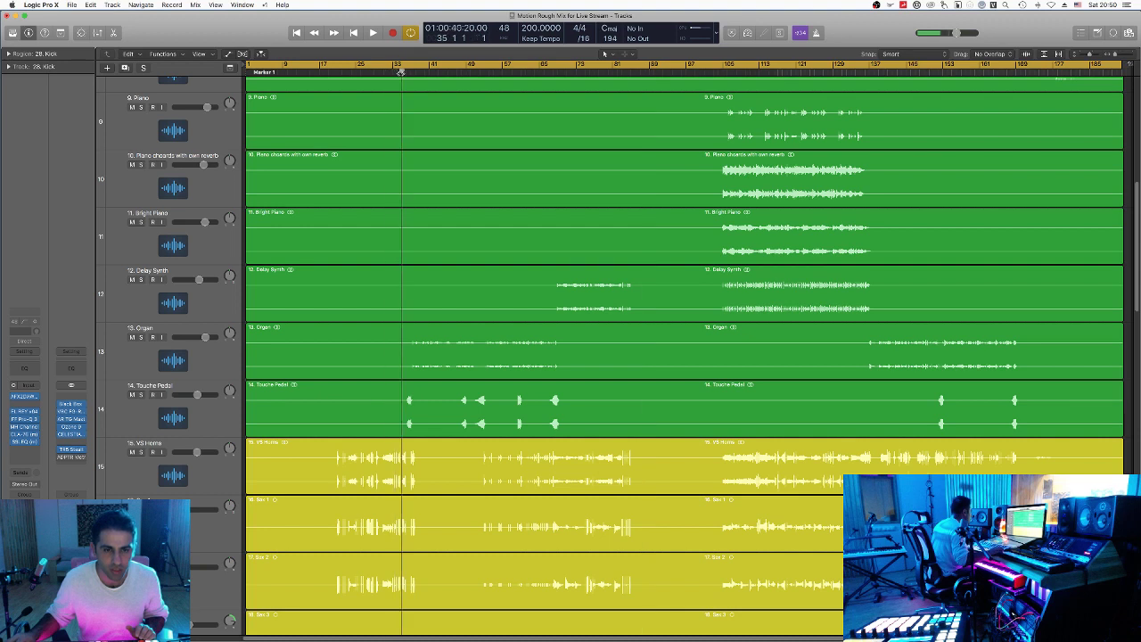
left_click(210, 416)
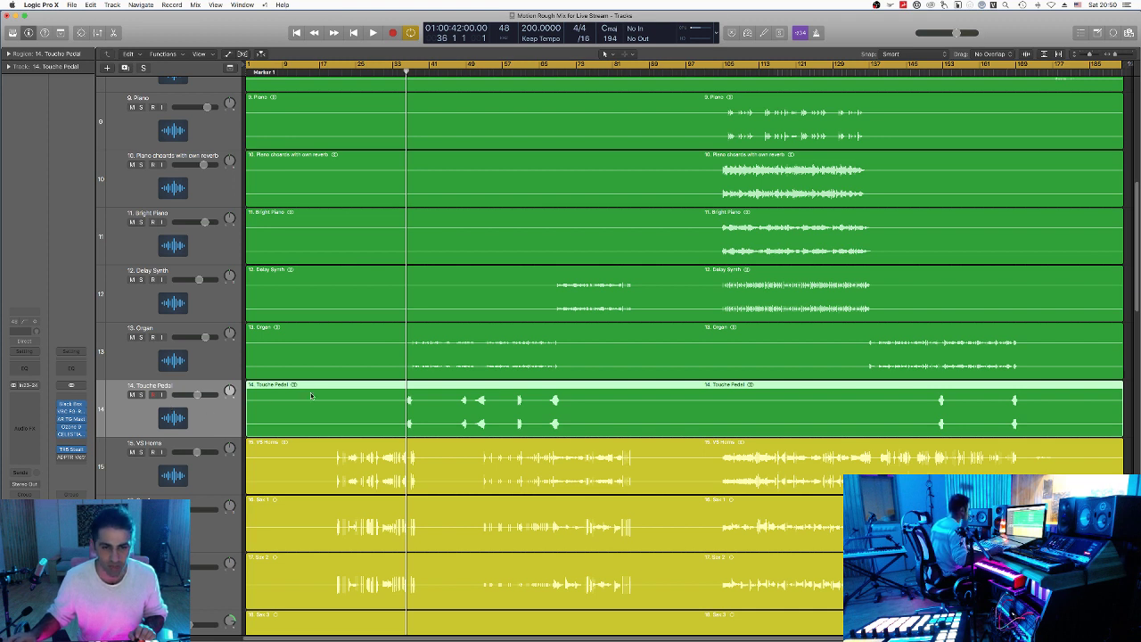
Step: Play the mix from about bar 36, solo the Touche Pedal track to hear it alone, and release its solo
key("space")
key("space")
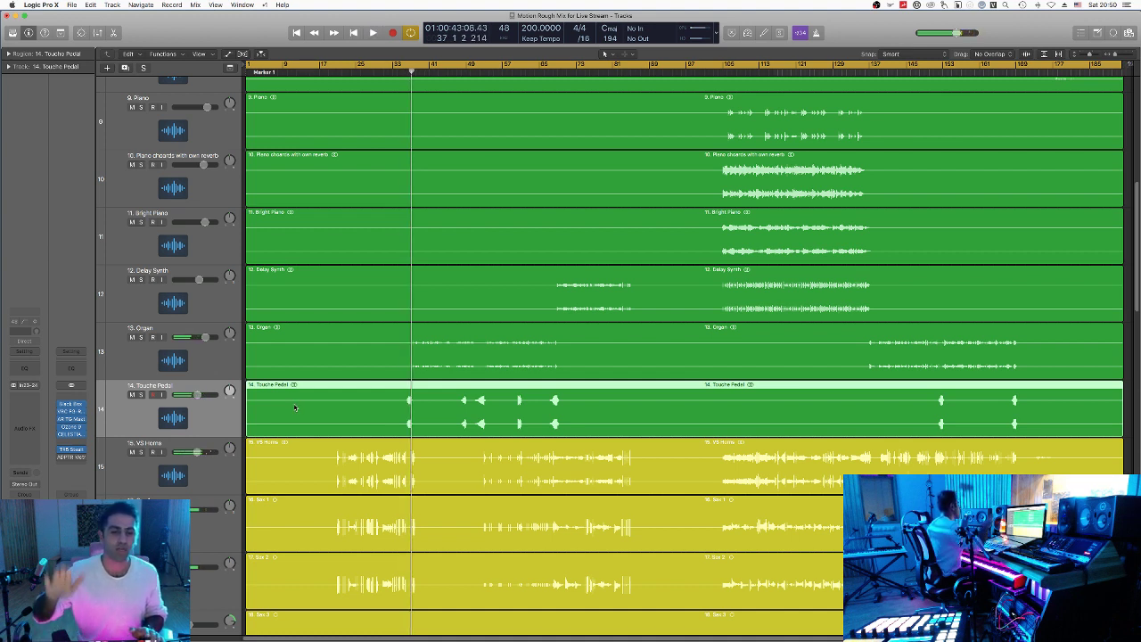
key("space")
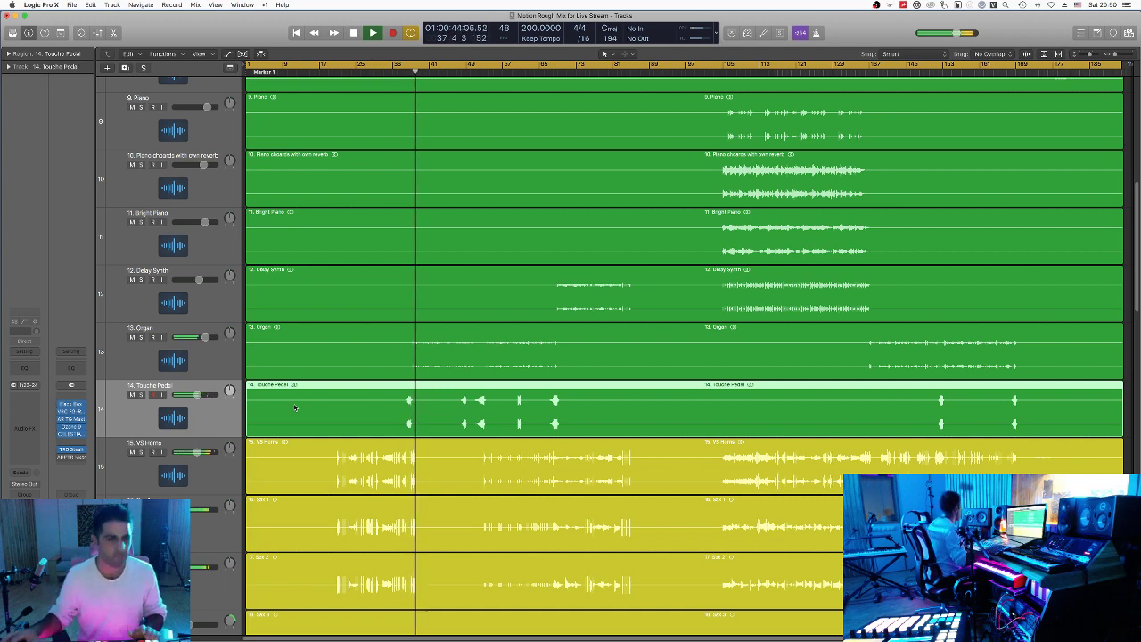
left_click(142, 395)
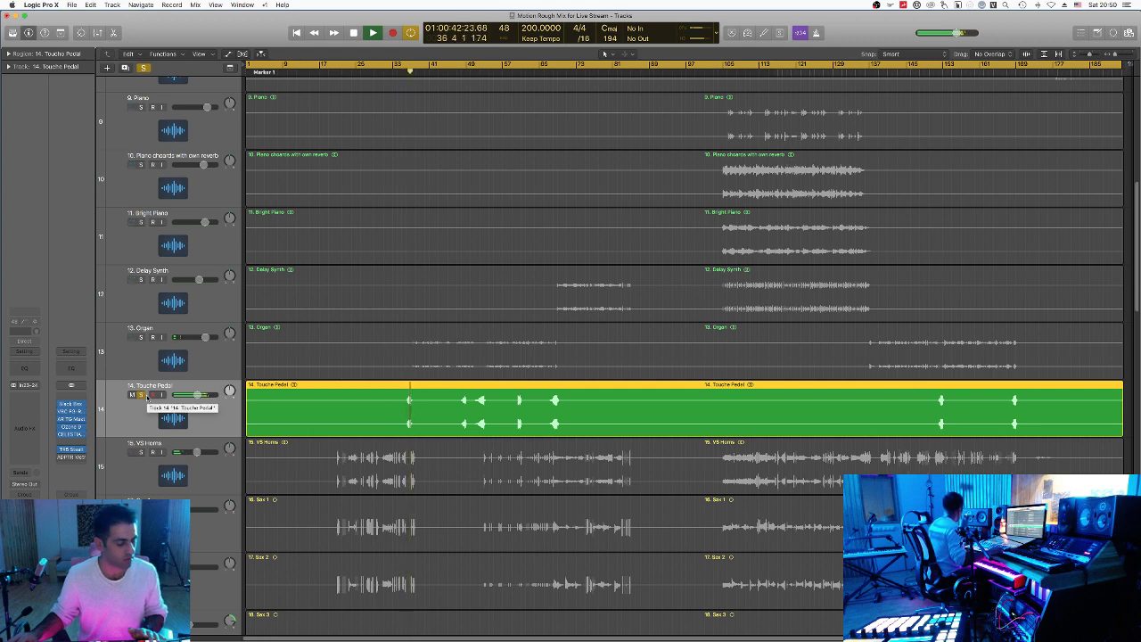
left_click(144, 395)
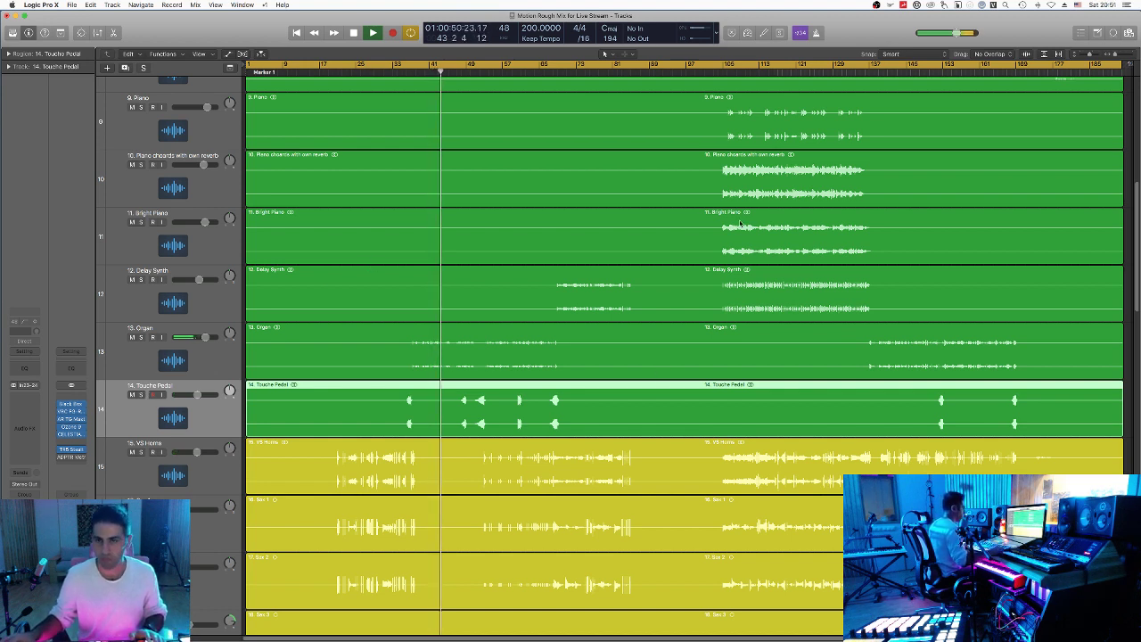
Step: Play the mix from bar 140, solo the Organ track briefly, release its solo, and stop playback
key("space")
left_click_drag(490, 71, 883, 77)
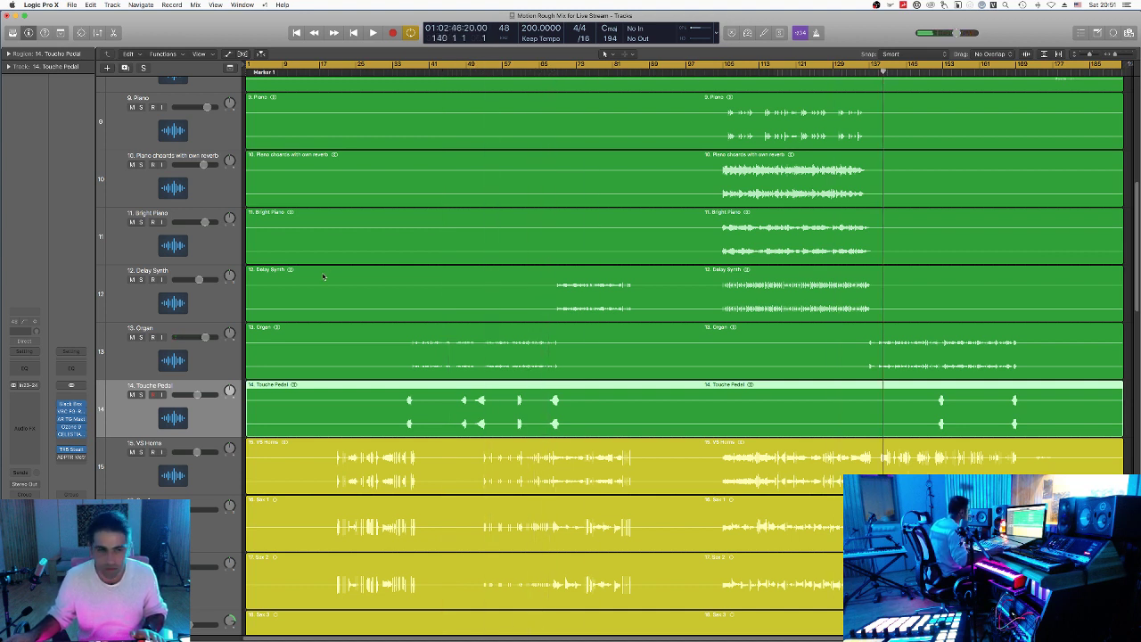
key("space")
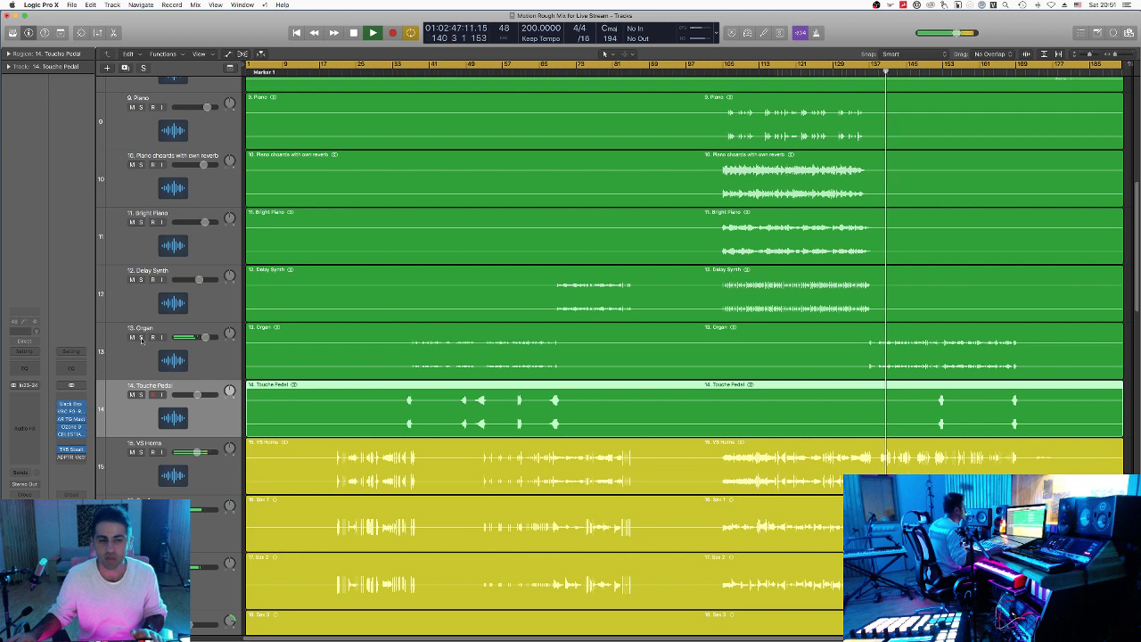
left_click(141, 337)
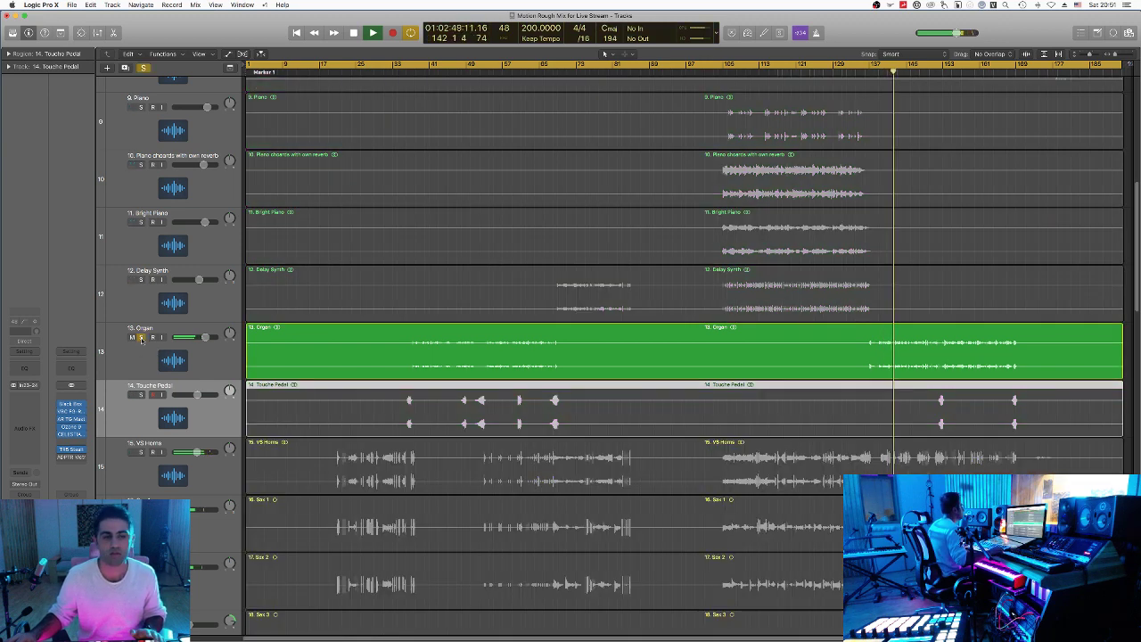
left_click(140, 337)
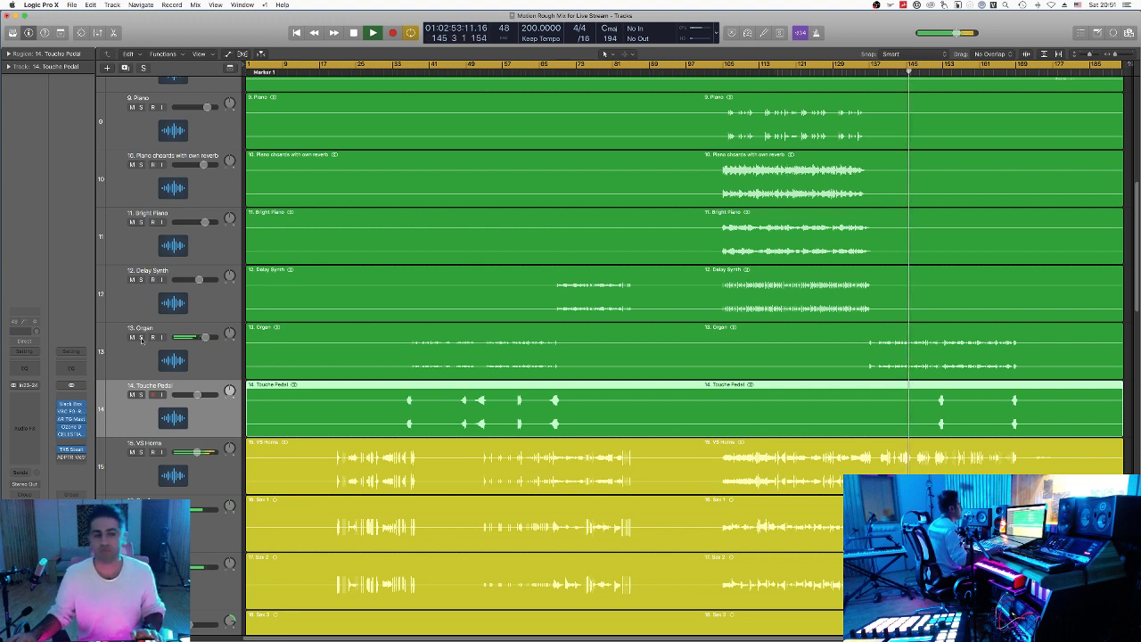
key("space")
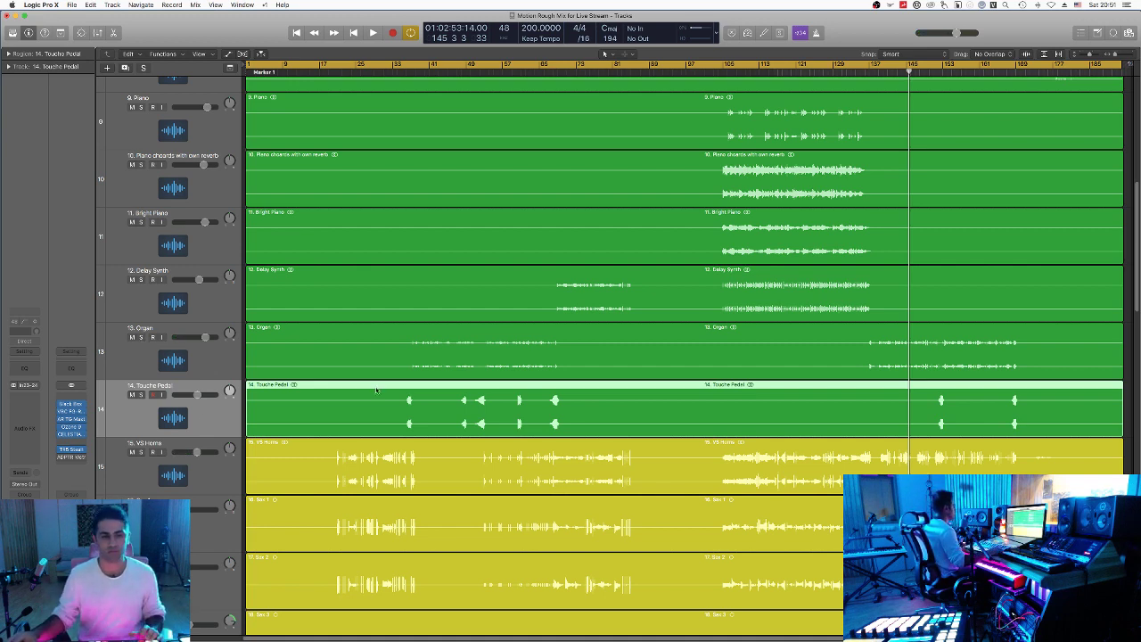
Step: Look over the whole arrangement with reduced track heights, from the keyboards and horns down to the drums, bass, guitars and reference mixes
key("super+Up")
key("super+Up")
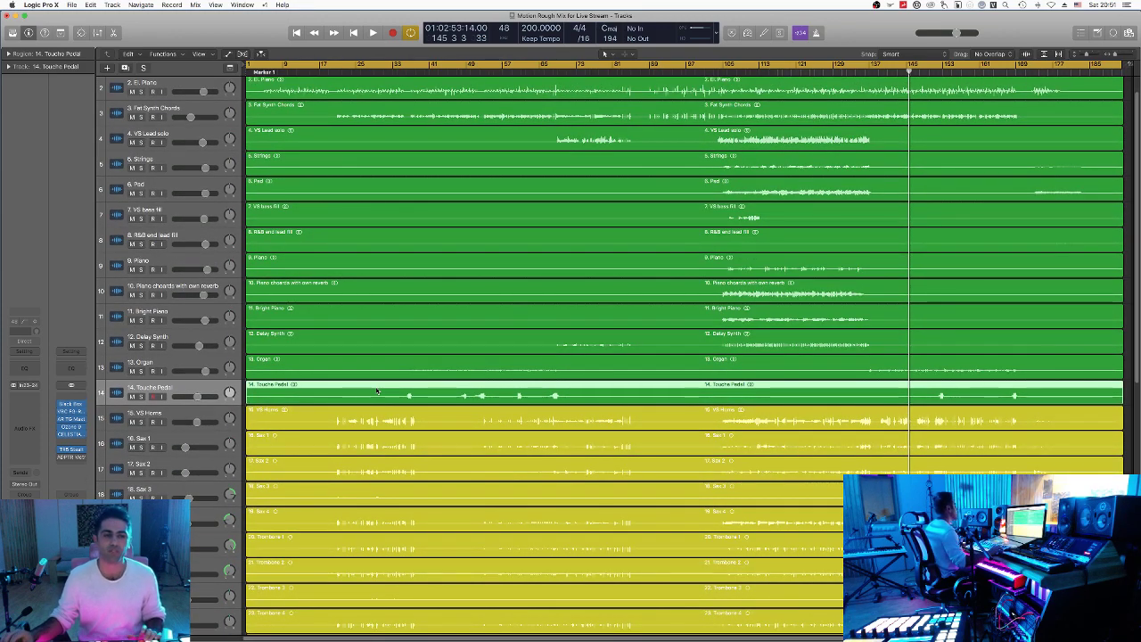
key("super+Up")
key("super+Up")
key("super+Up")
key("super+Up")
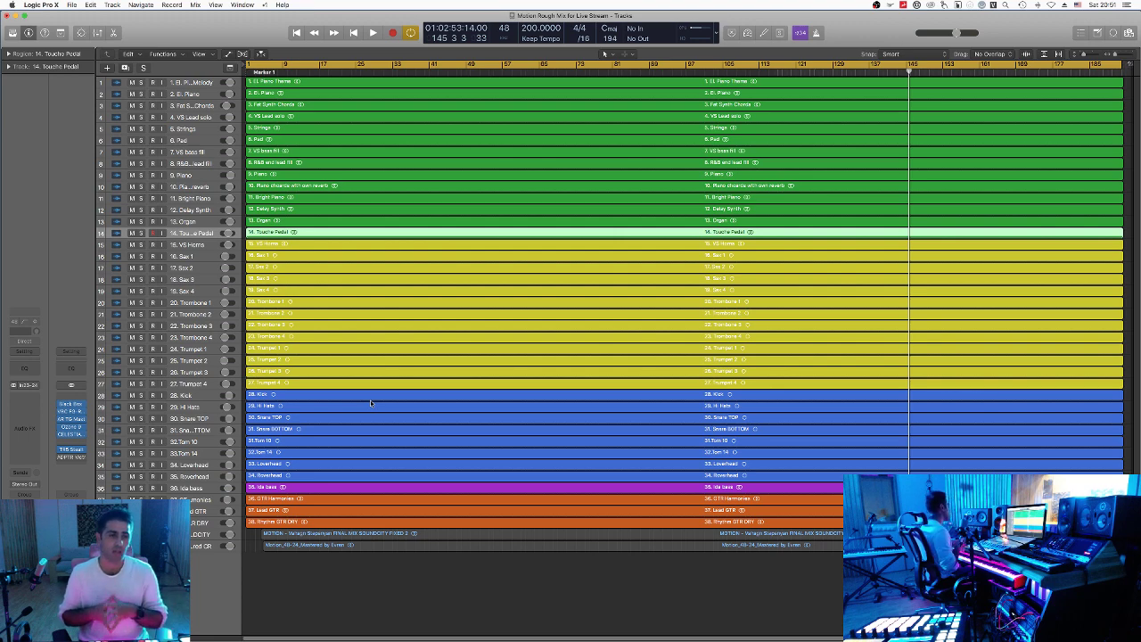
key("super+Down")
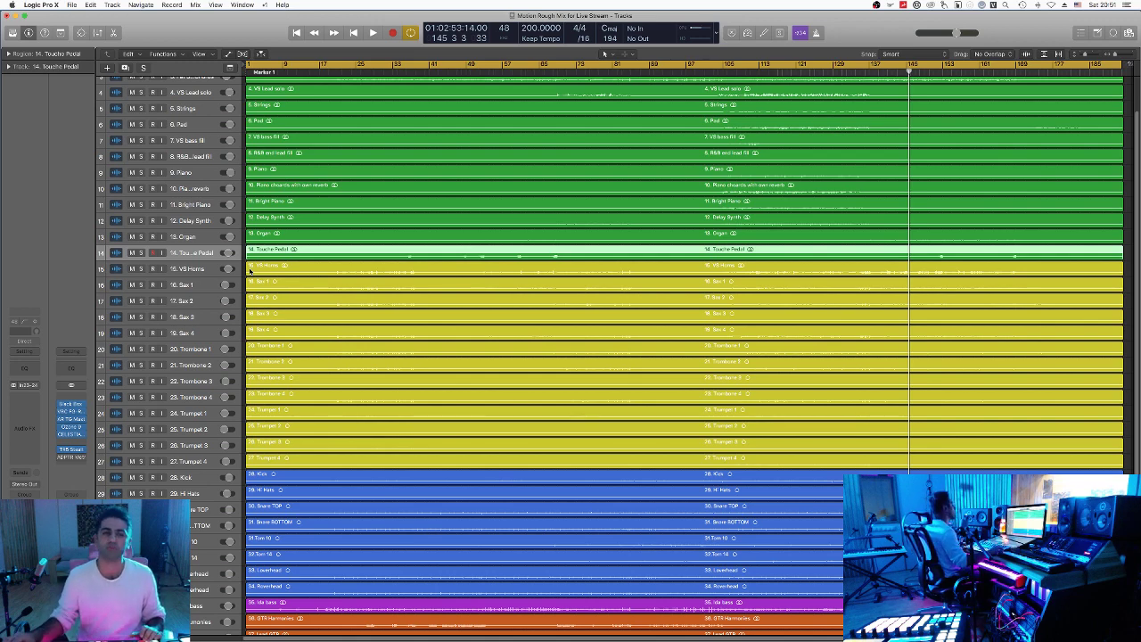
key("super+Down")
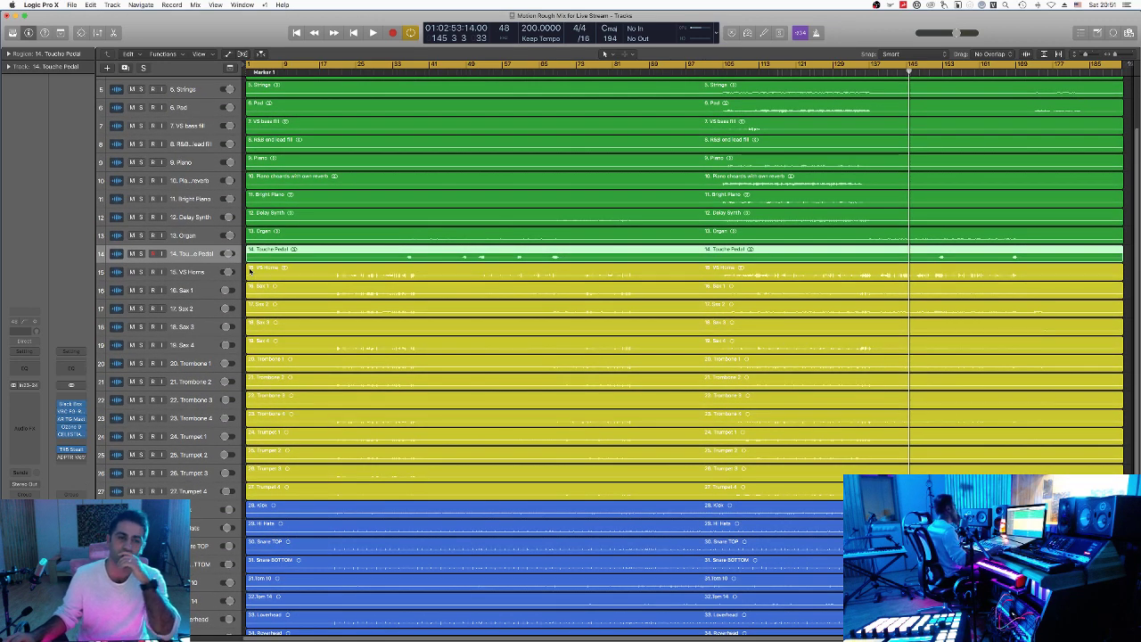
scroll(251, 271, "down", 8)
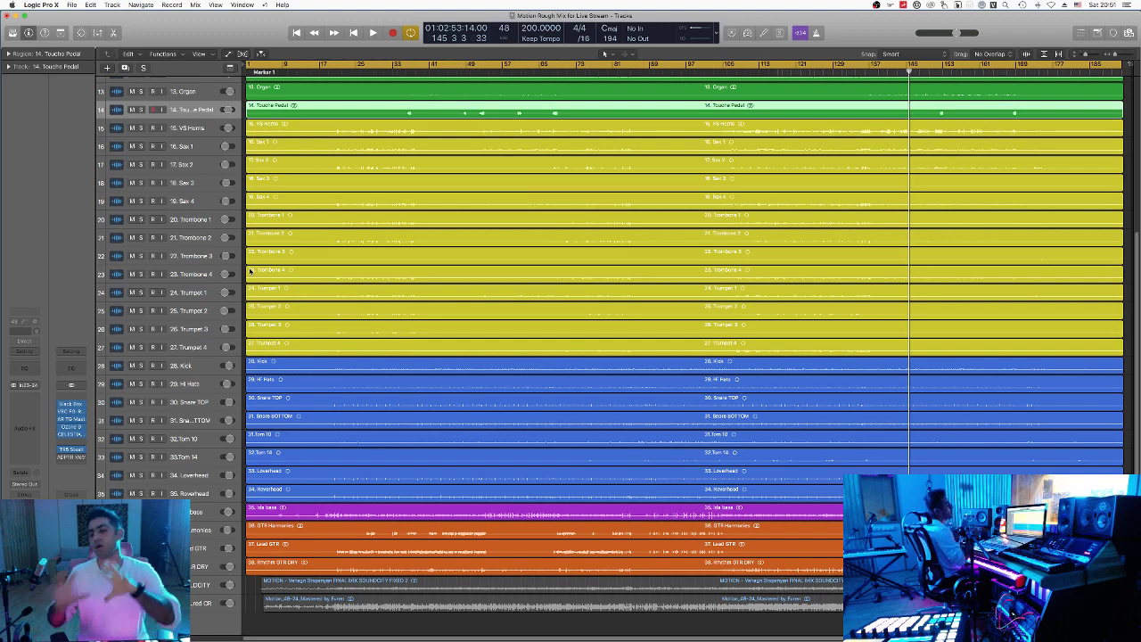
key("super+Up")
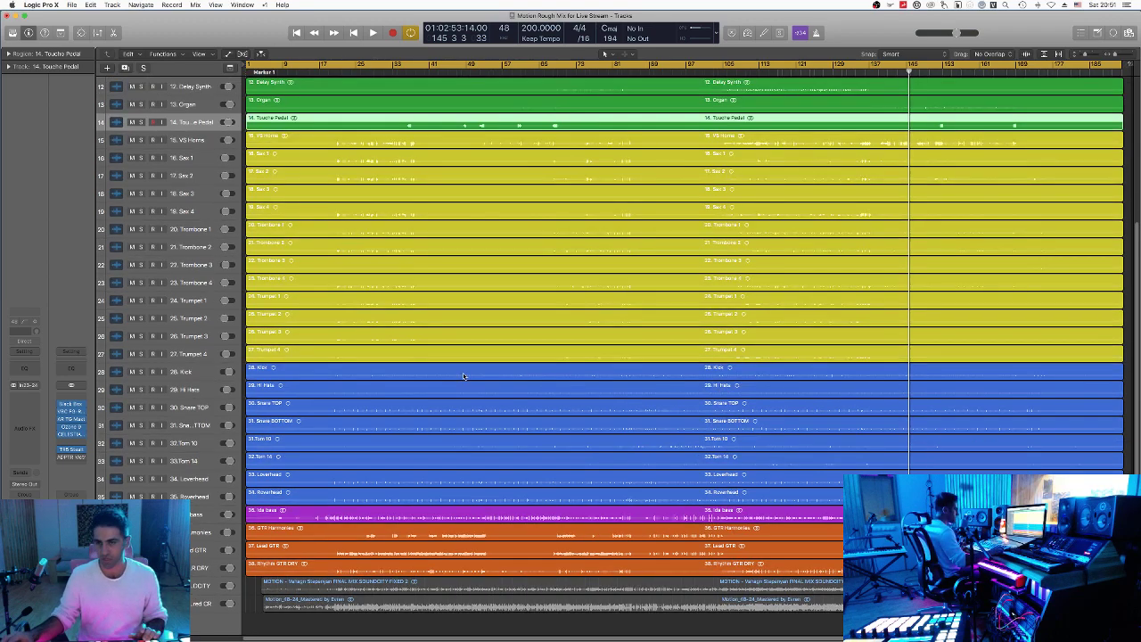
key("super+Down")
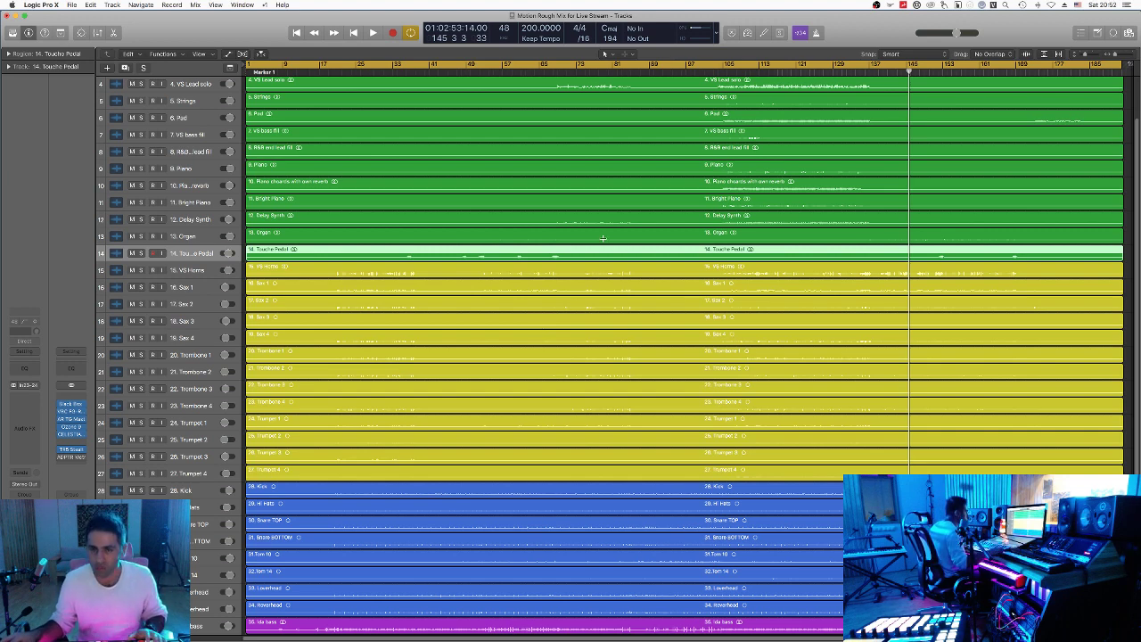
scroll(623, 323, "down", 6)
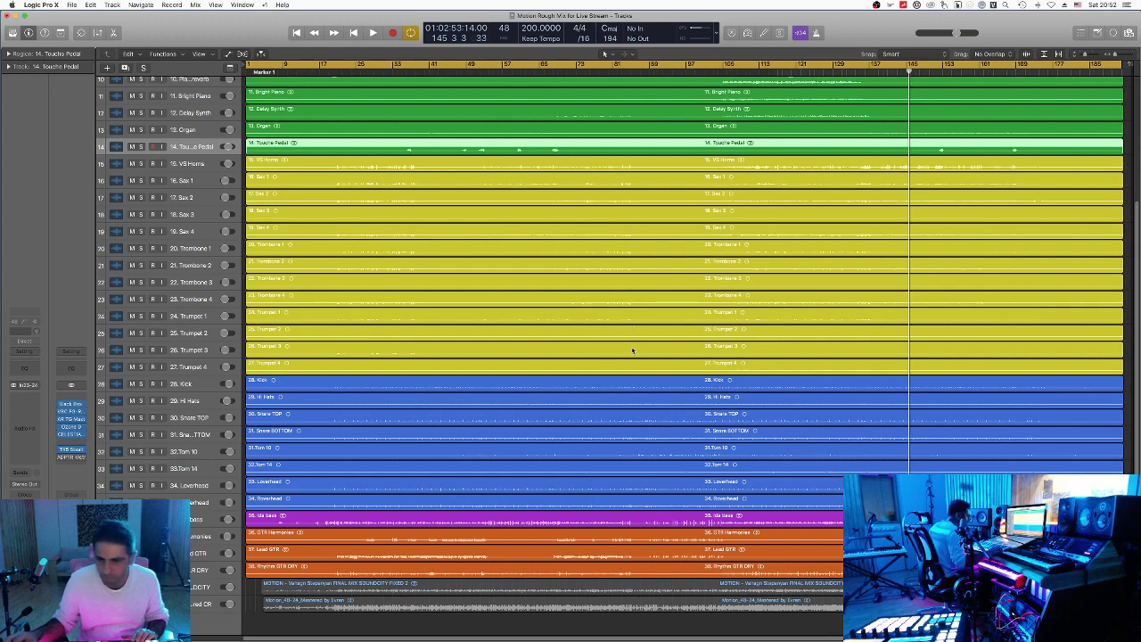
Step: Examine the keyboard and synth tracks' waveforms at enlarged height and place the playhead at bar 106
scroll(663, 341, "up", 9)
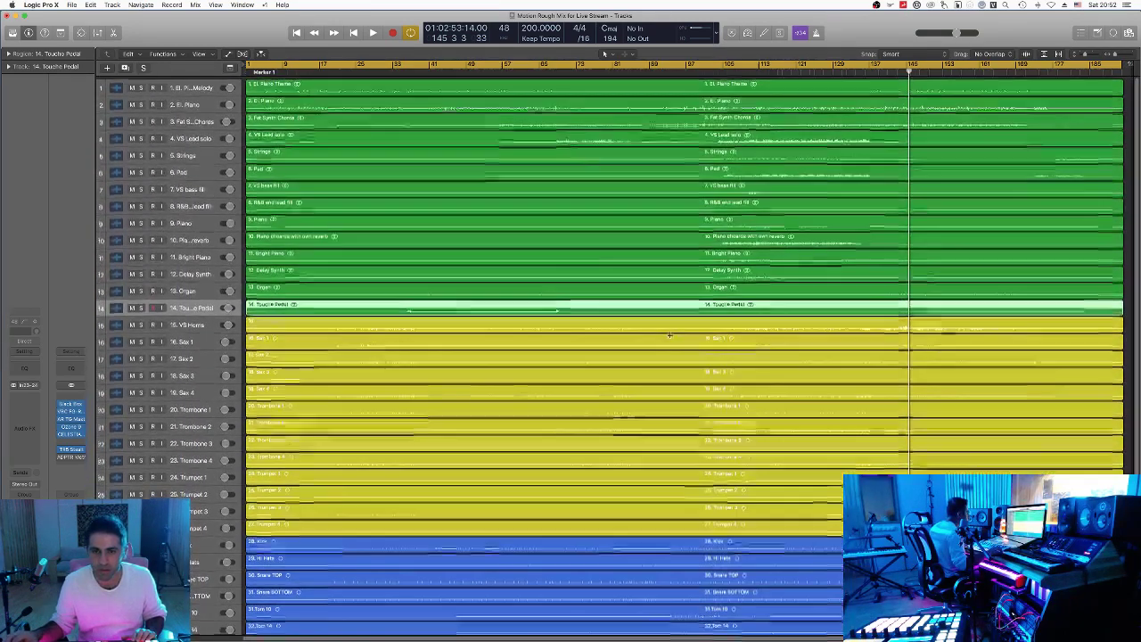
scroll(720, 299, "up", 5)
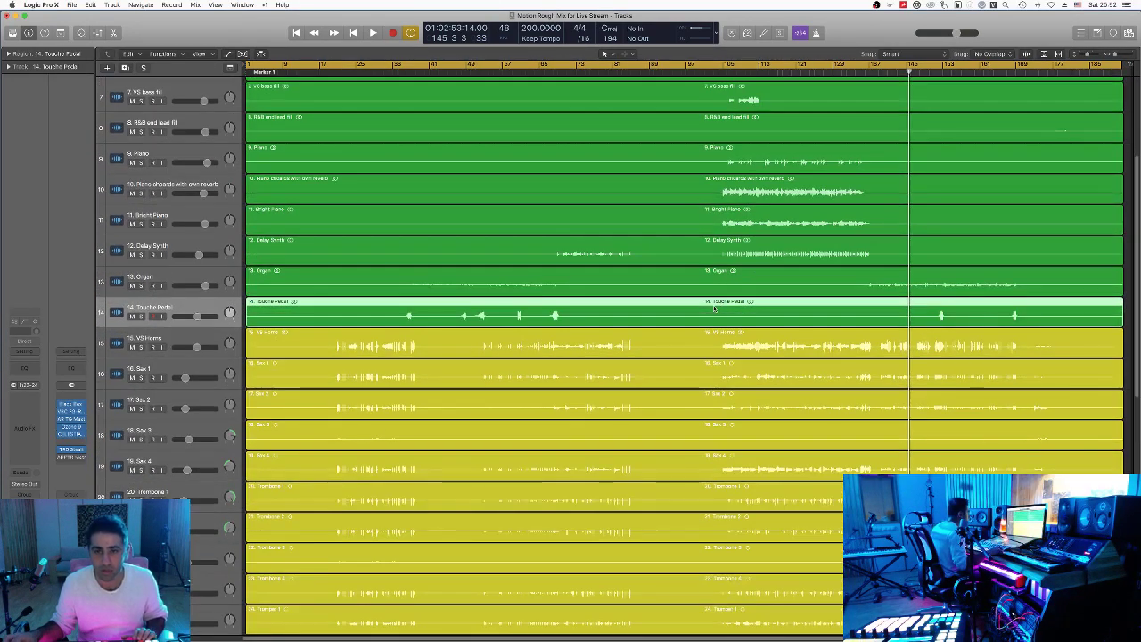
scroll(714, 308, "up", 5)
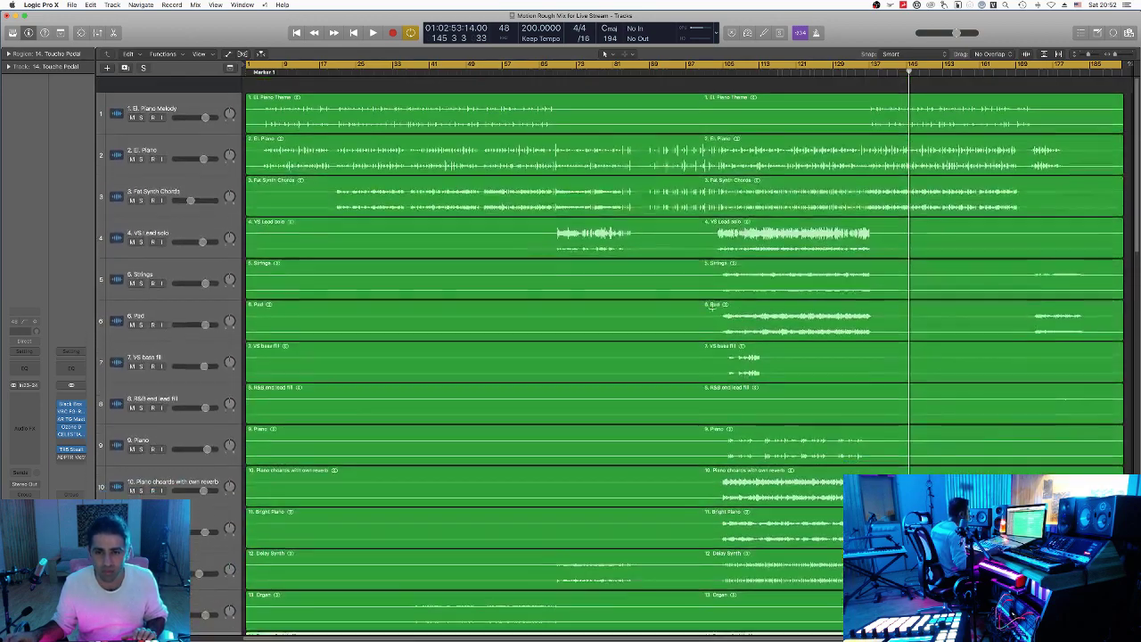
scroll(713, 309, "up", 5)
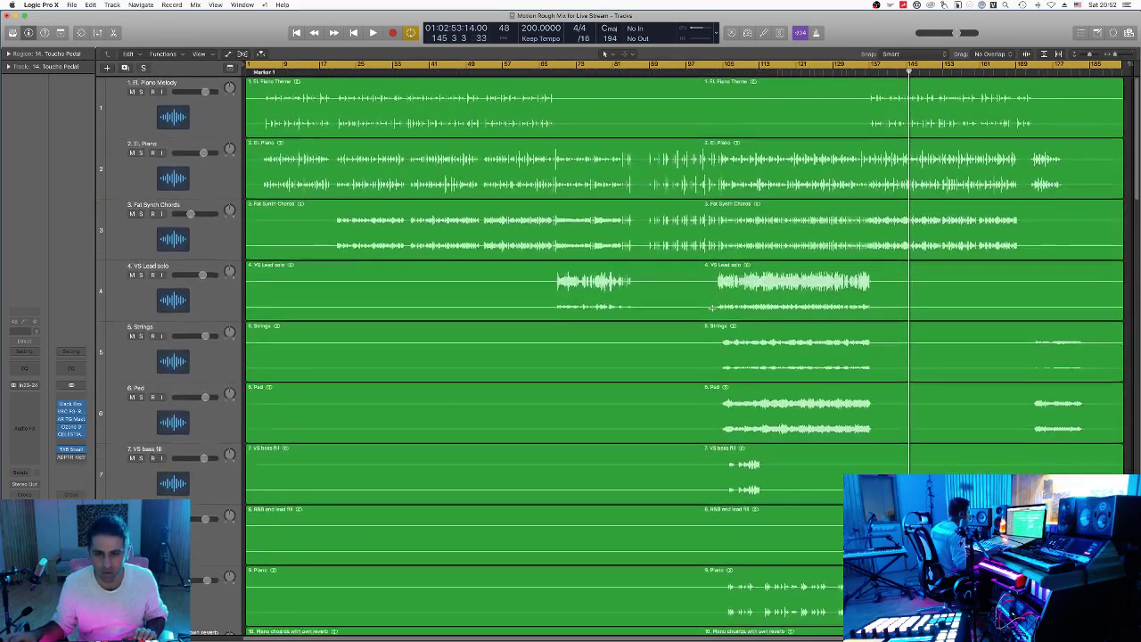
scroll(713, 303, "down", 5)
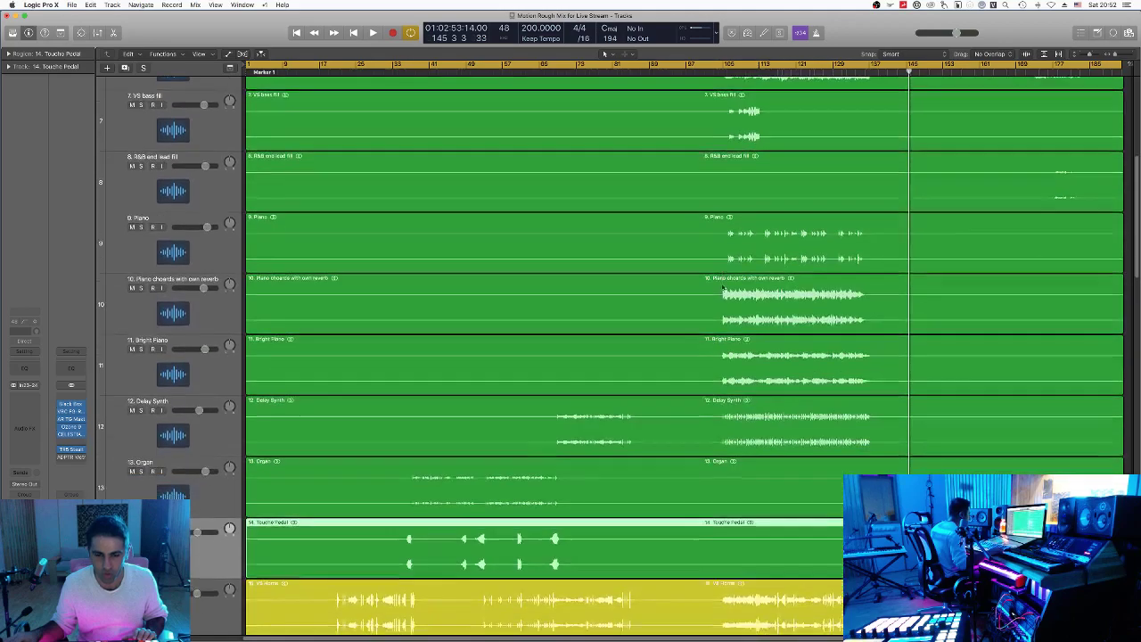
scroll(720, 294, "down", 8)
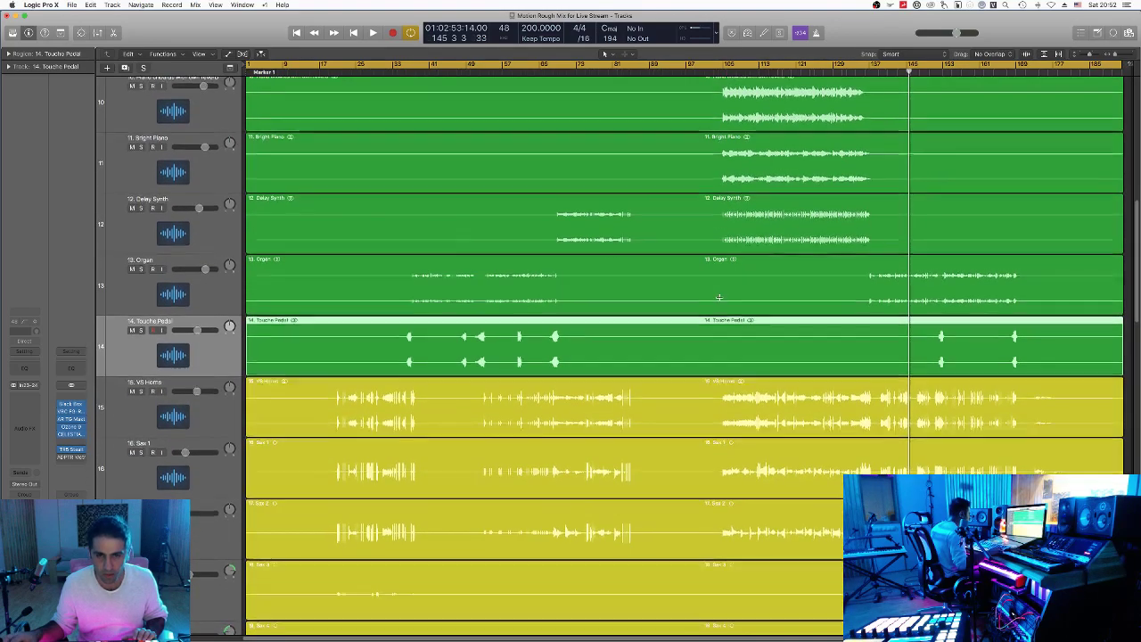
scroll(720, 300, "down", 3)
scroll(713, 321, "up", 15)
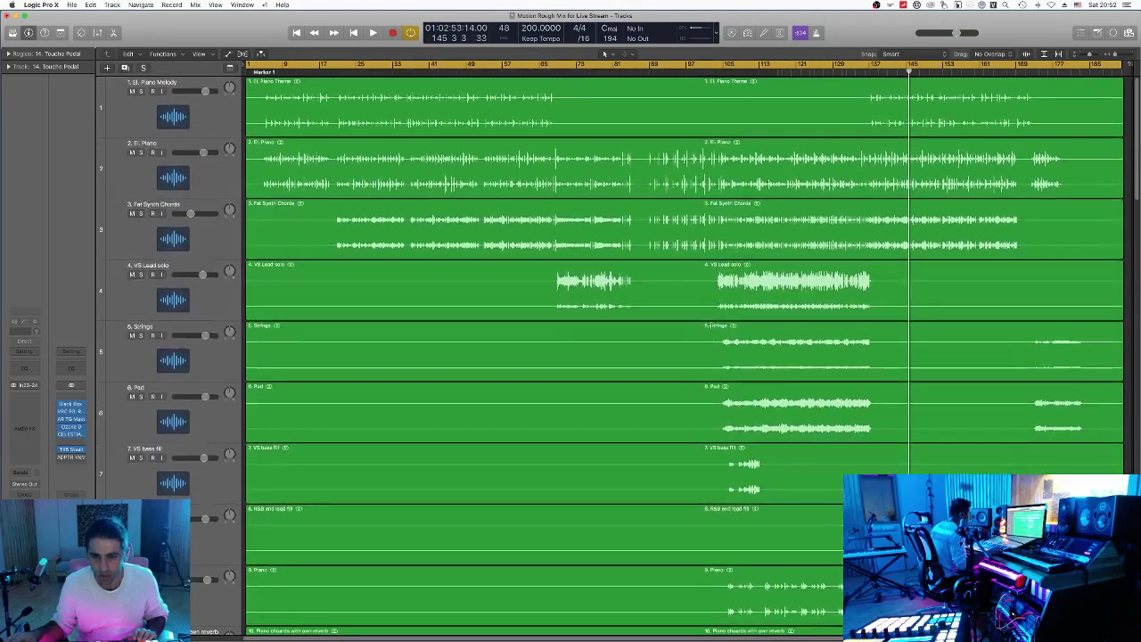
scroll(710, 338, "down", 1)
left_click(721, 68)
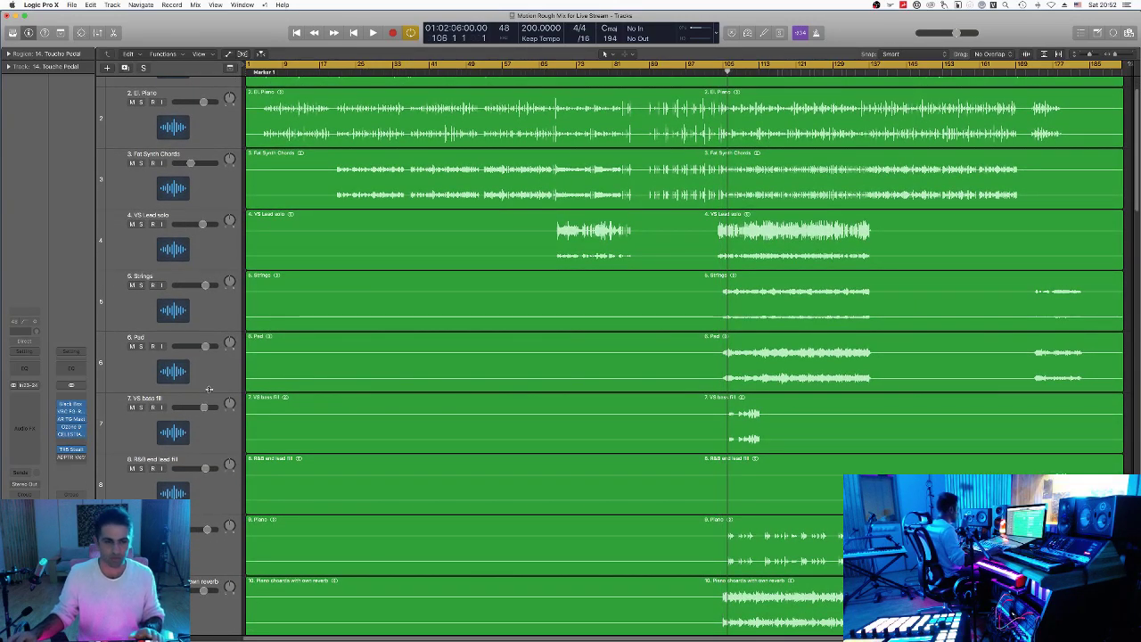
Step: Play the mix from bar 106, solo the VS bass fill track to hear it alone, and release its solo
left_click(213, 434)
key("space")
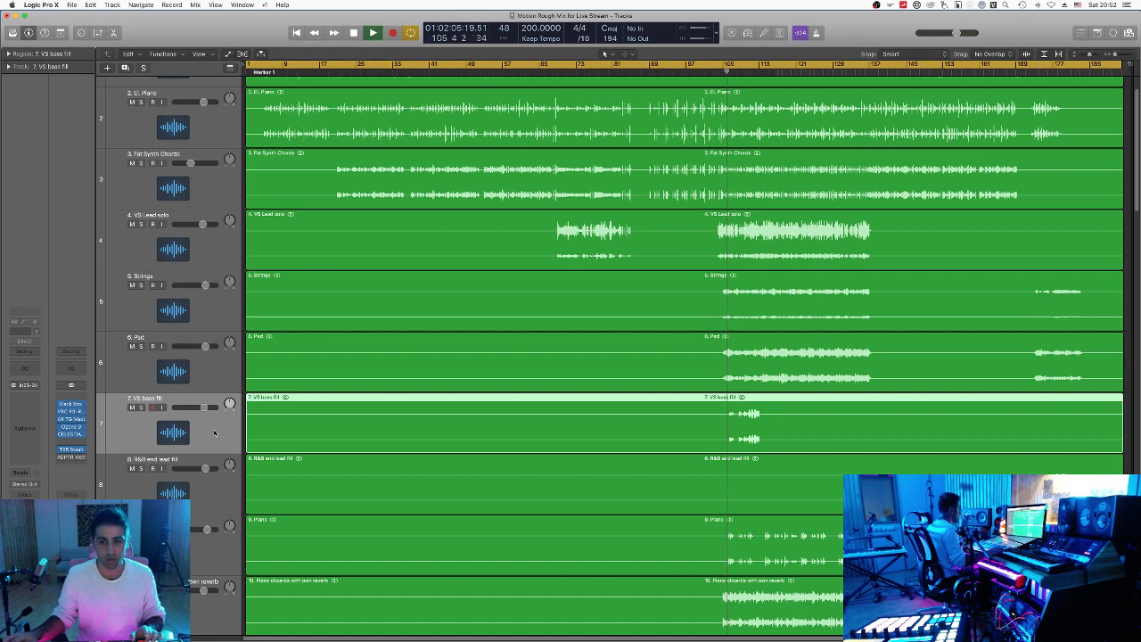
key("space")
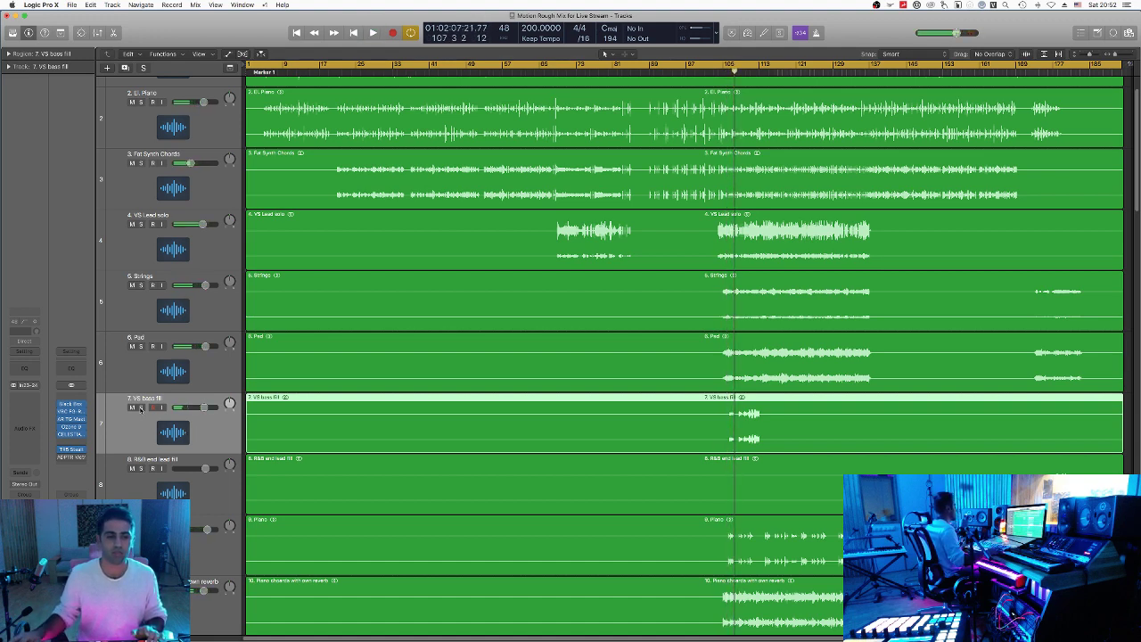
left_click(140, 408)
key("space")
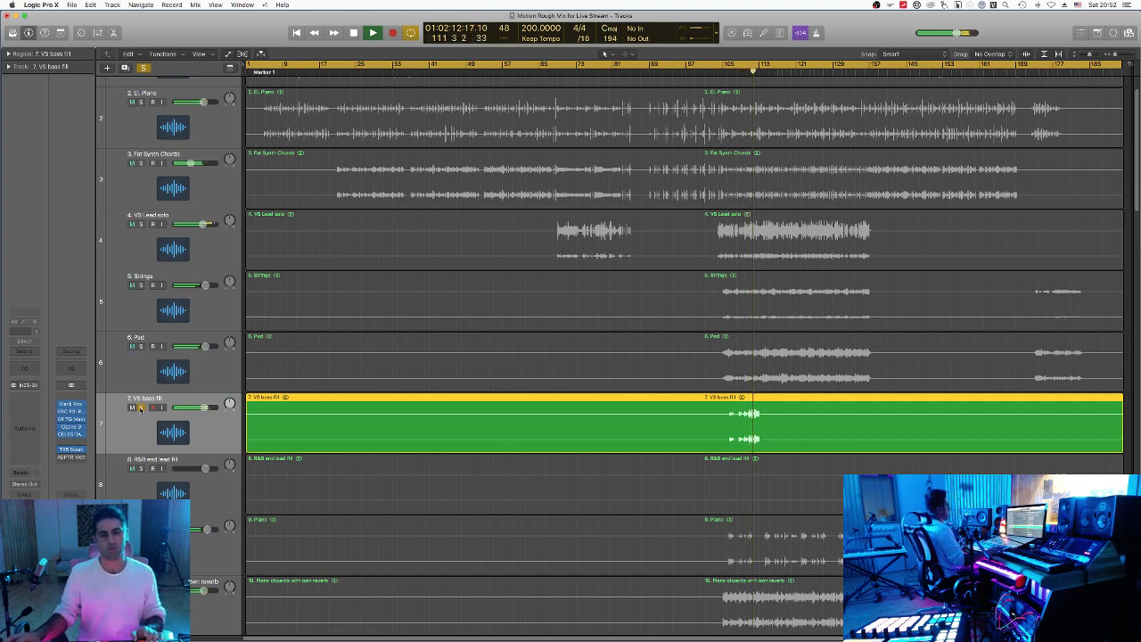
key("space")
left_click(140, 407)
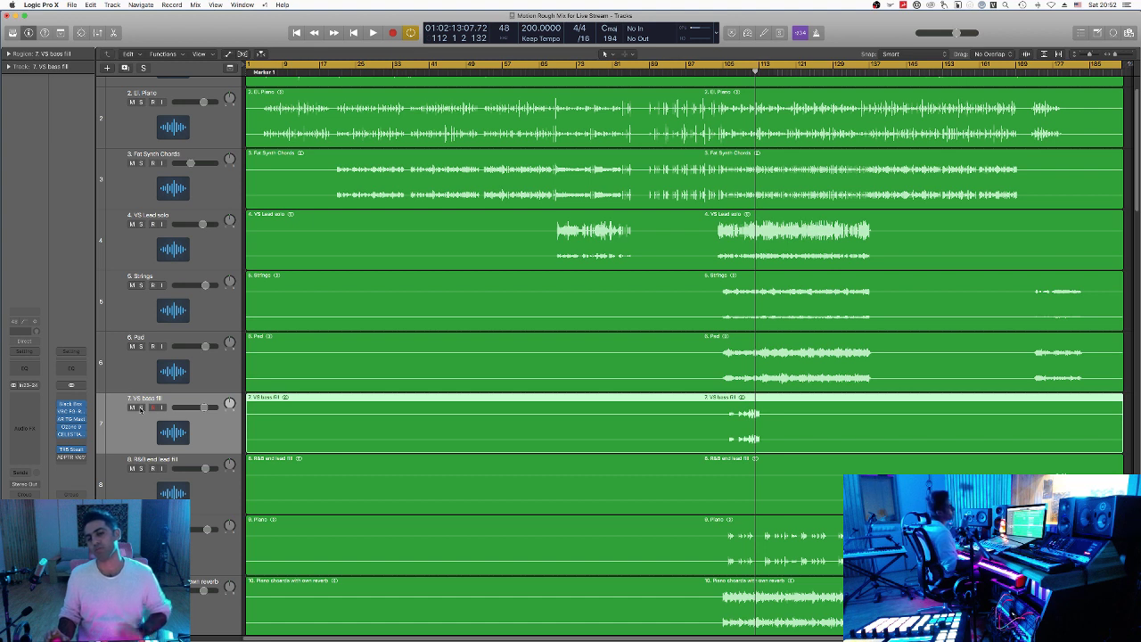
Step: Solo the VS bass fill and Ida bass tracks together and play them to compare the two bass parts
key("space")
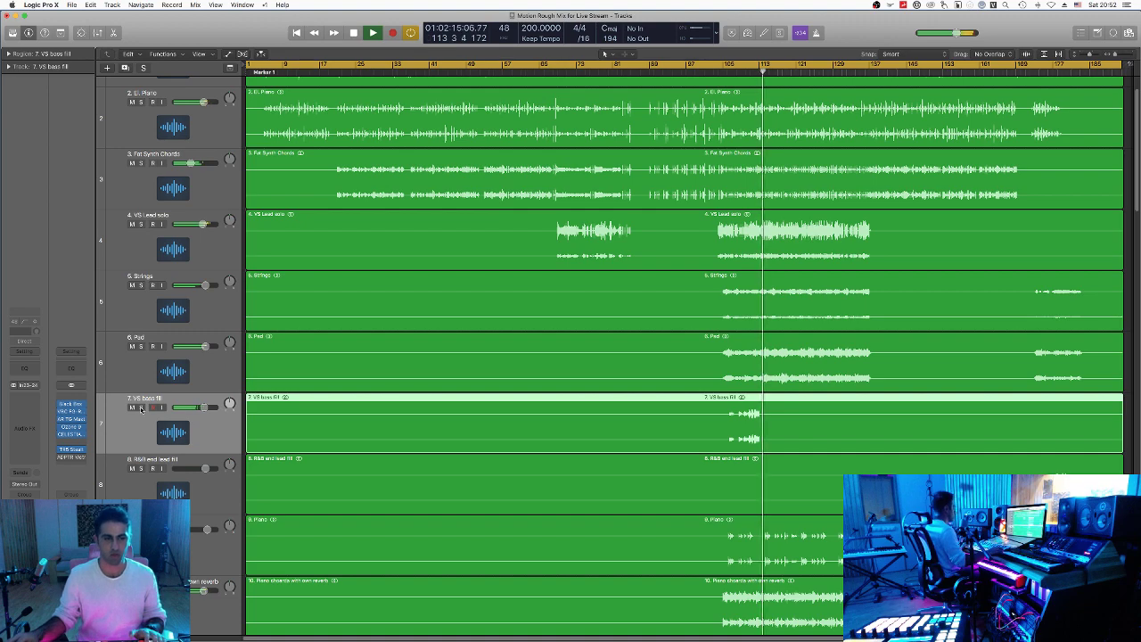
left_click(140, 407)
key("space")
scroll(217, 447, "down", 10)
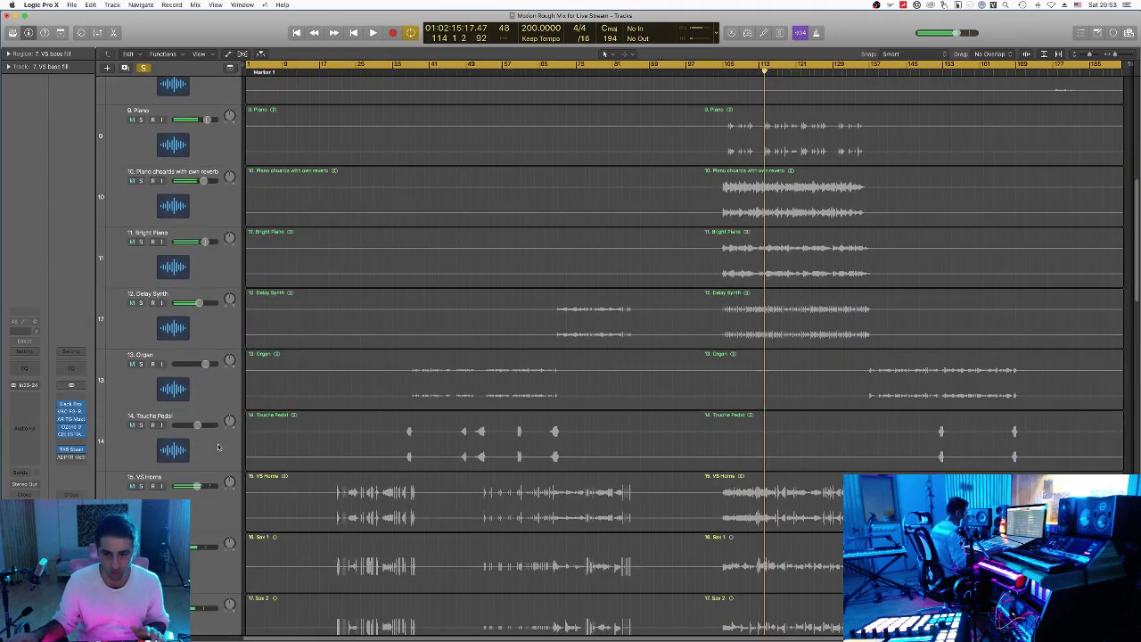
scroll(218, 448, "down", 4)
scroll(208, 501, "down", 5)
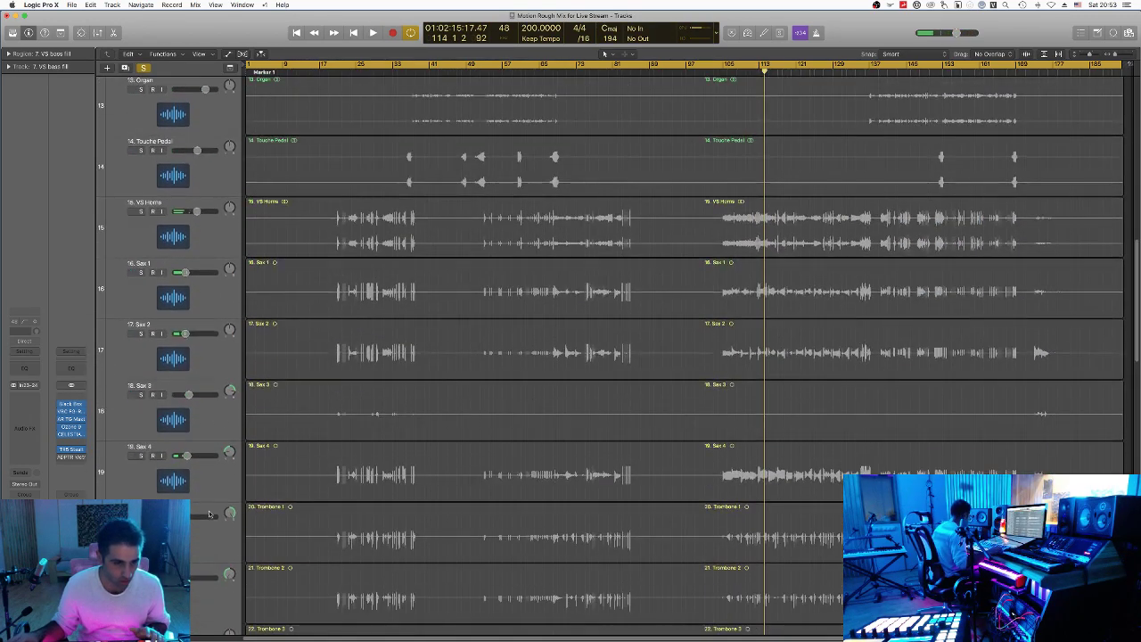
scroll(208, 515, "down", 20)
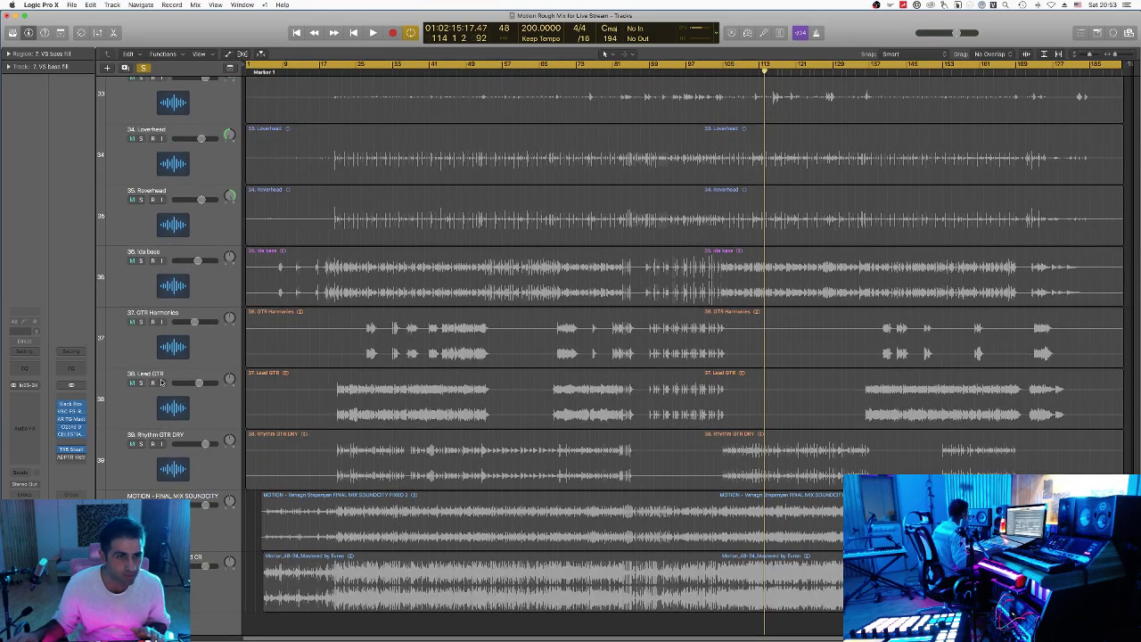
scroll(161, 382, "up", 9)
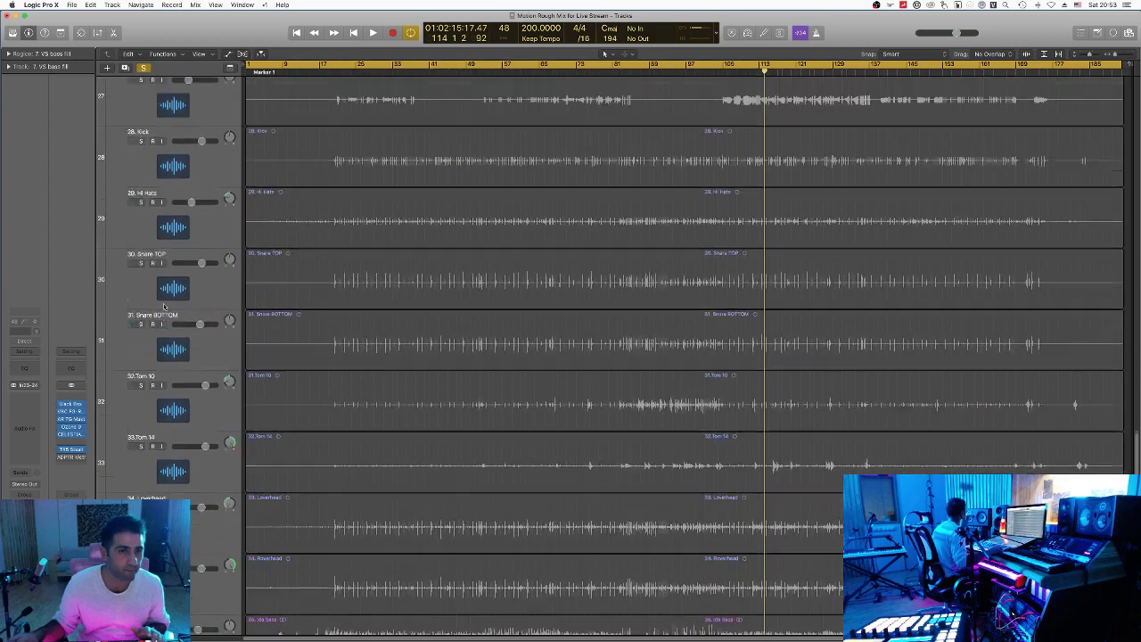
scroll(163, 308, "down", 4)
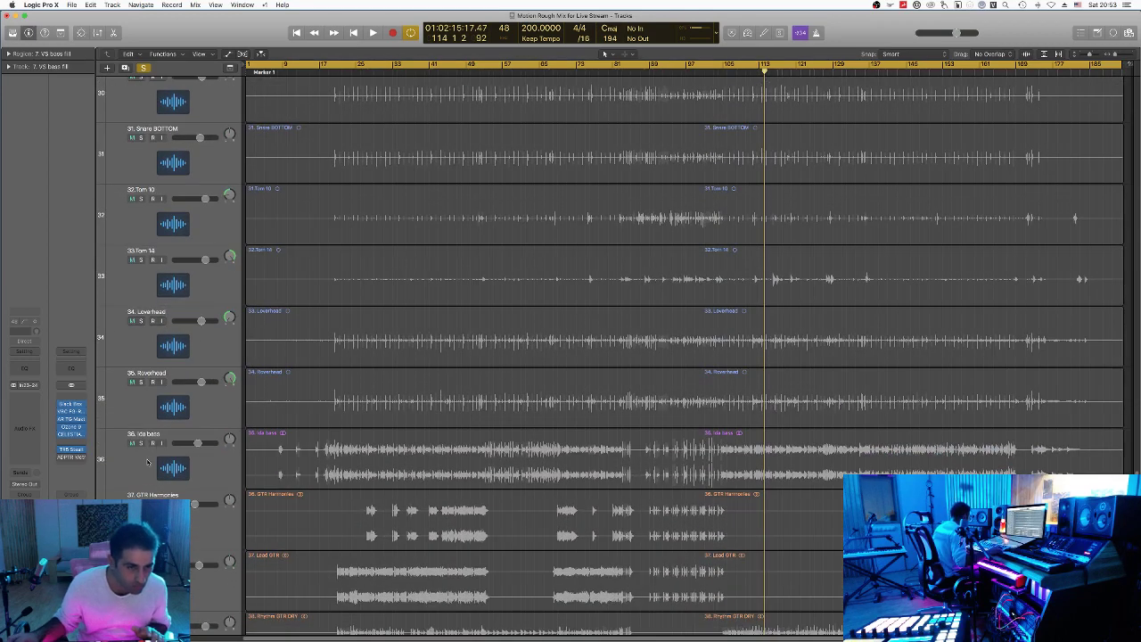
left_click(140, 443)
key("space")
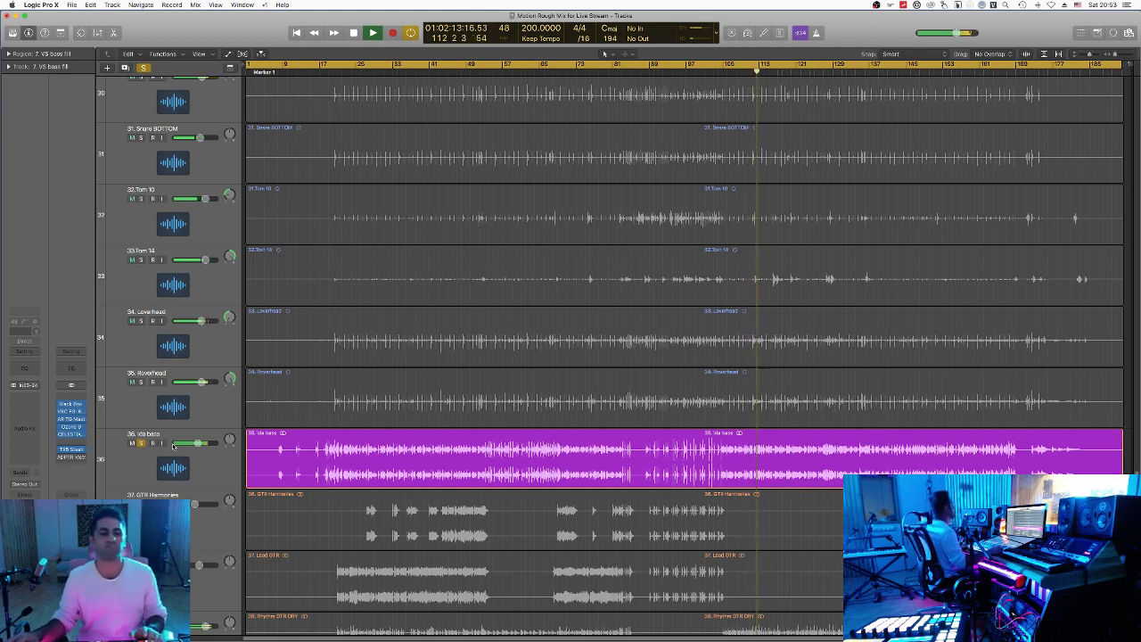
Step: Stop playback and release the solos on the Ida bass and VS bass fill tracks
key("space")
left_click(140, 443)
scroll(169, 454, "up", 15)
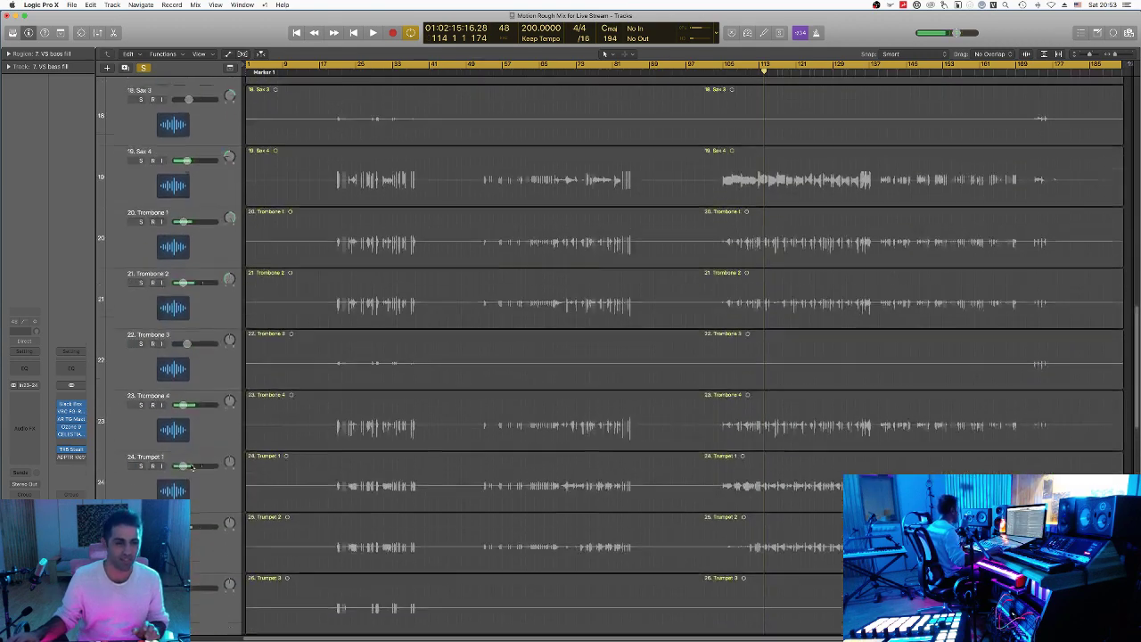
scroll(178, 401, "up", 5)
left_click(140, 255)
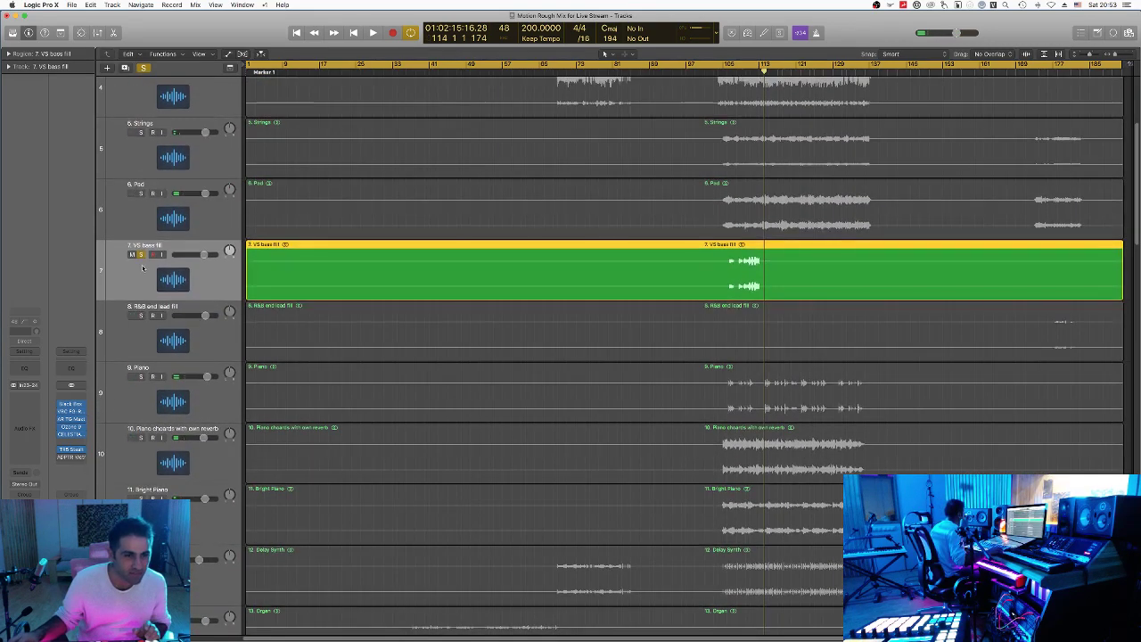
left_click(140, 254)
Step: Look over the whole arrangement with the track heights reduced until every track fits, and enlarge them slightly again
key("super+Up")
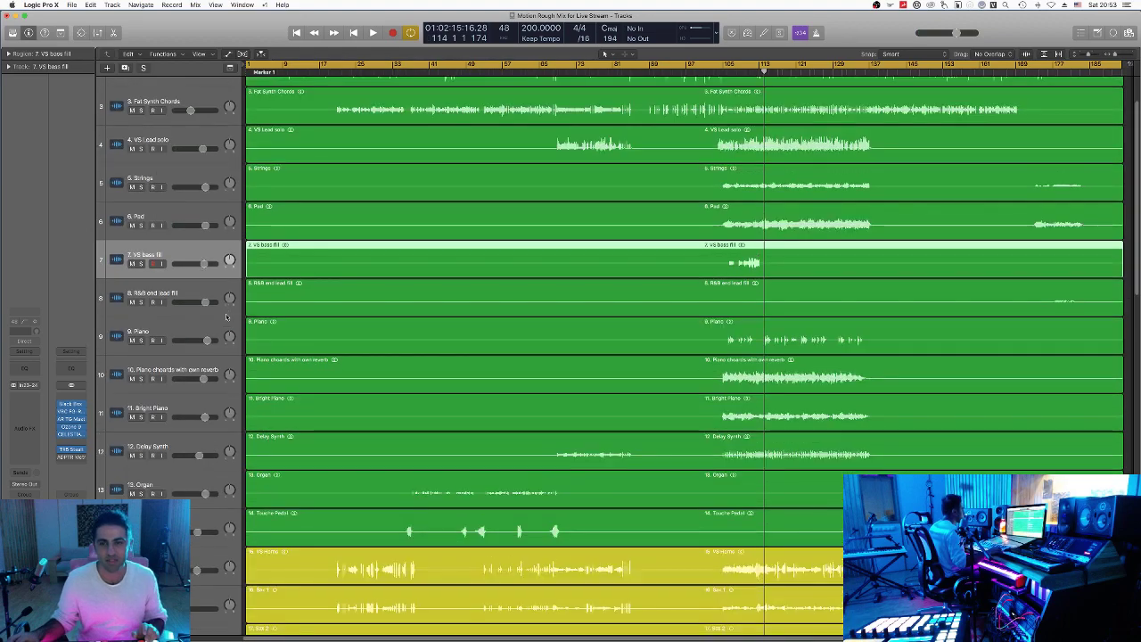
key("super+Up")
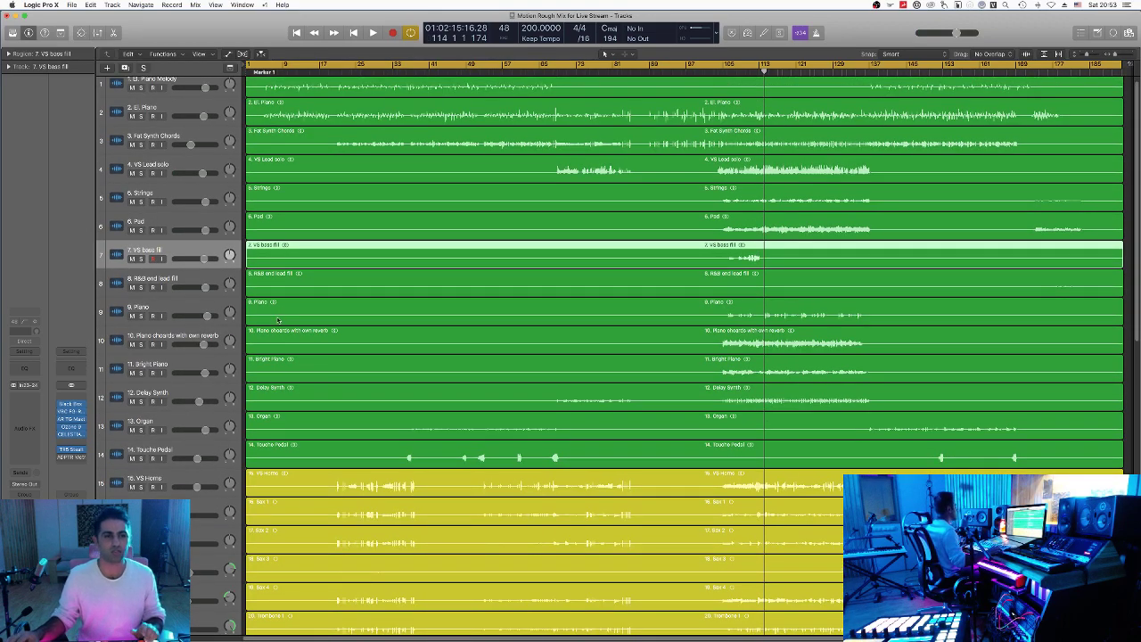
scroll(277, 320, "down", 15)
scroll(277, 319, "up", 15)
key("super+Up")
key("super+Up")
key("super+Up")
key("super+Up")
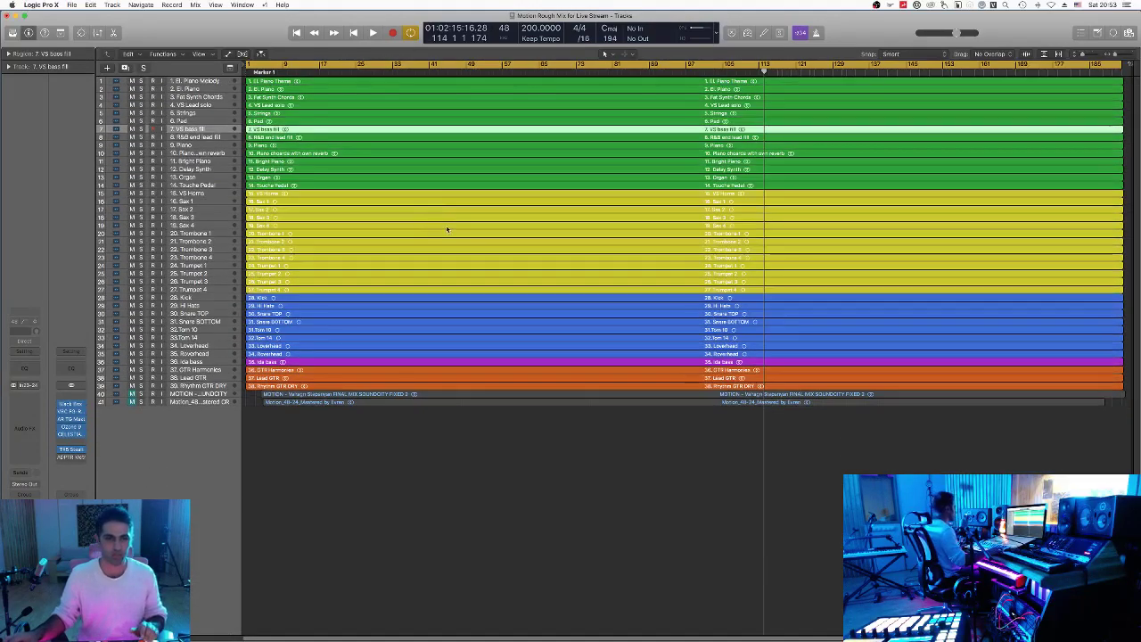
key("super+Down")
key("super+Down")
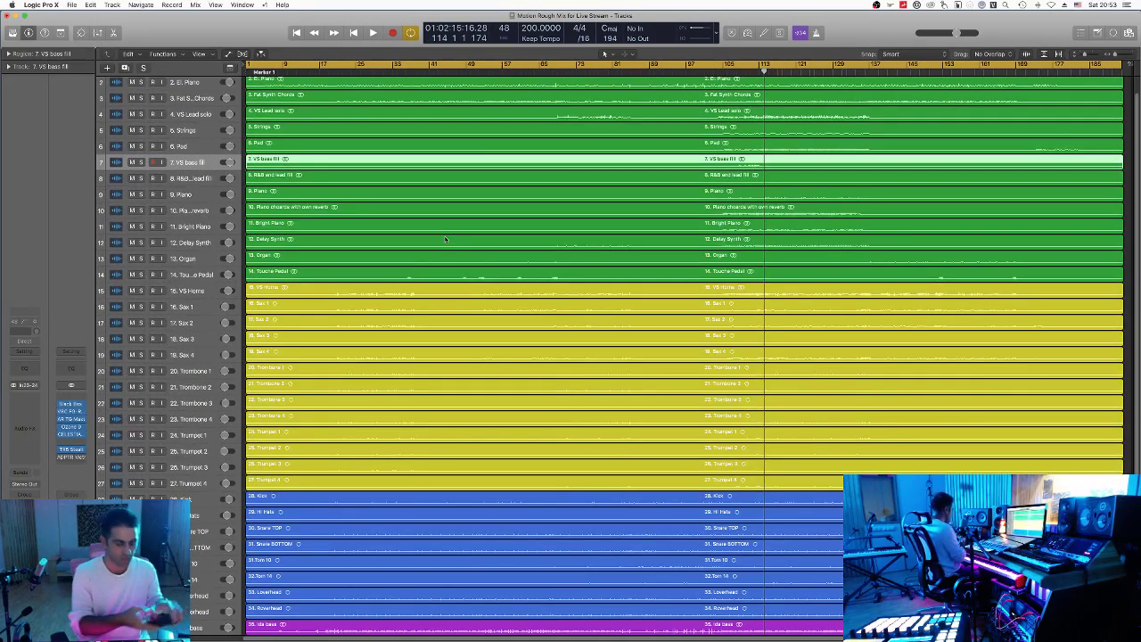
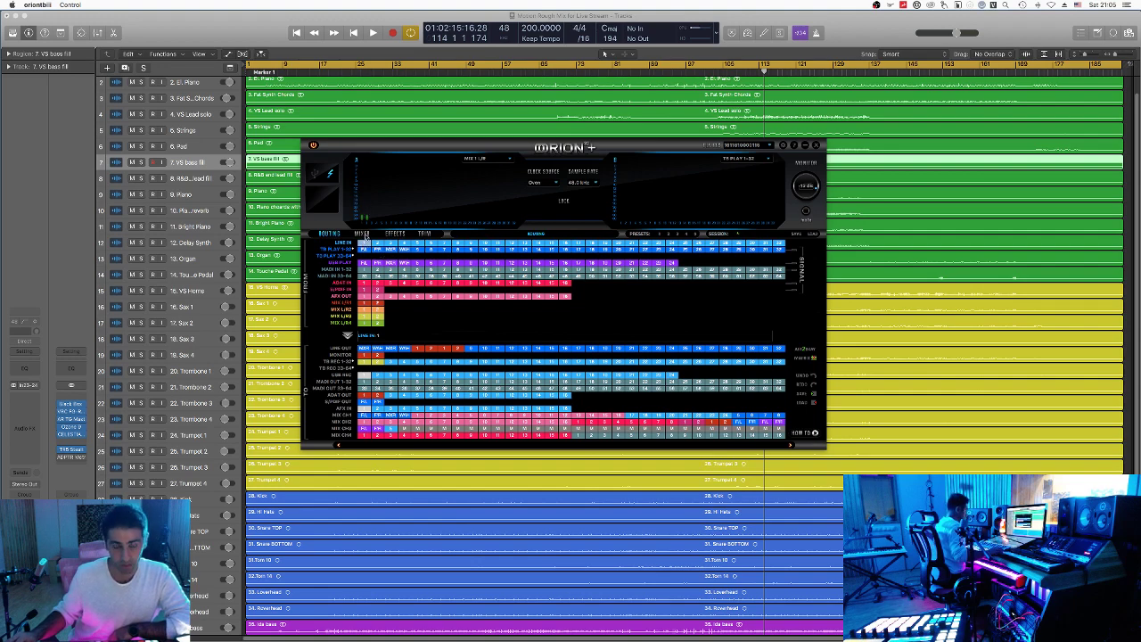
Step: Look through the mixer pages of the Orion+ interface control panel
left_click(362, 234)
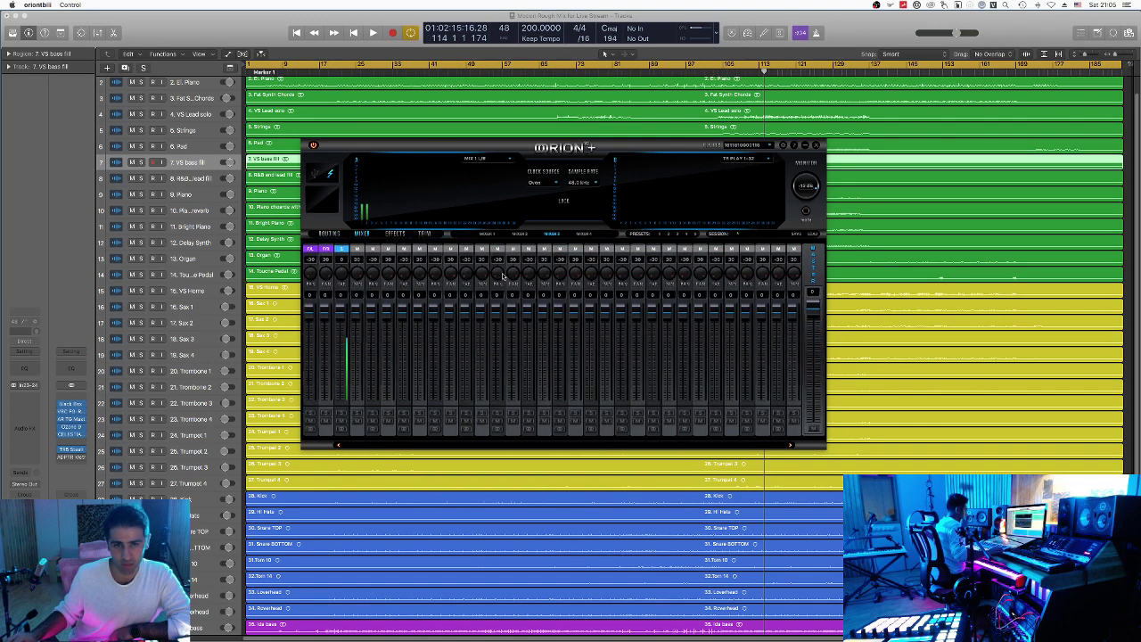
left_click(584, 233)
left_click(552, 233)
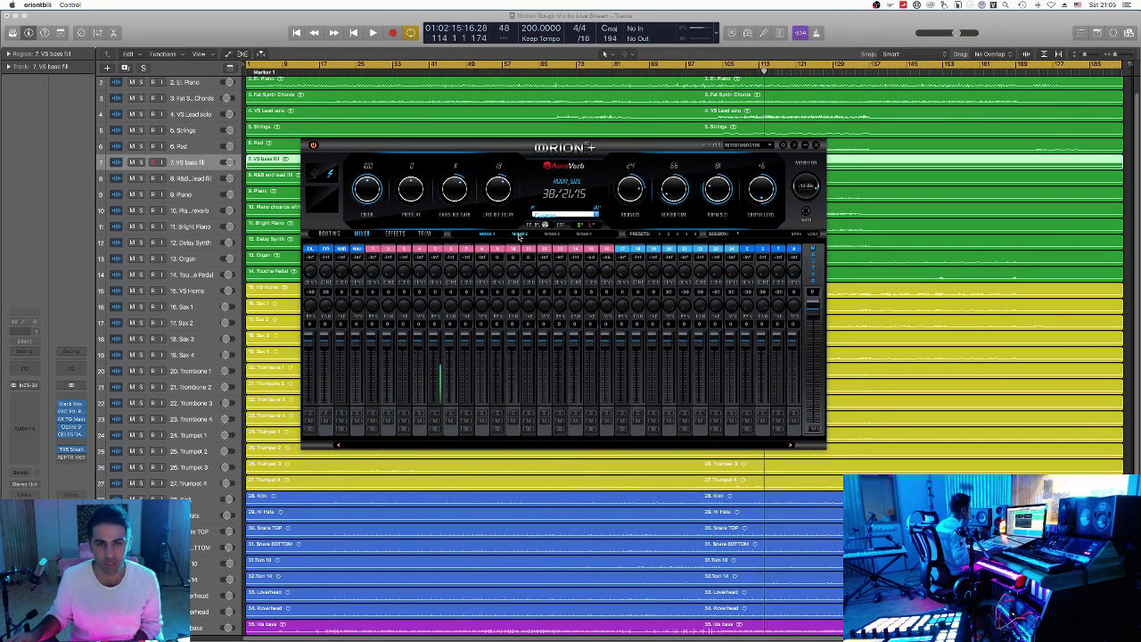
left_click(584, 234)
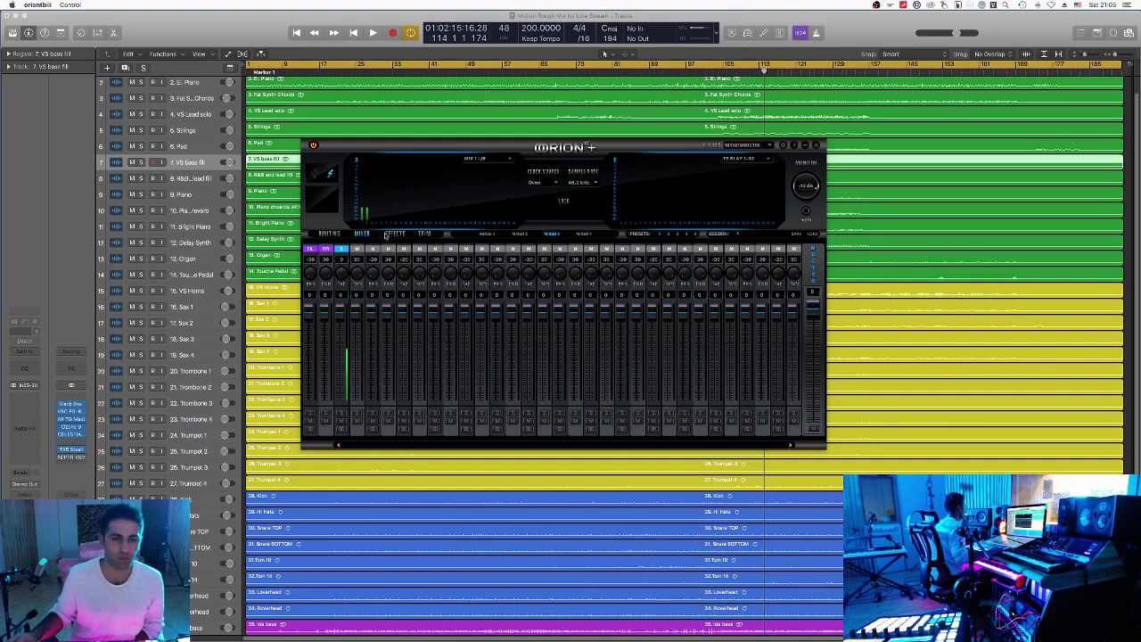
Step: Add the Gyratec X vintage compressor to the Line In effects chain and swap it for the Tube 176
left_click(396, 235)
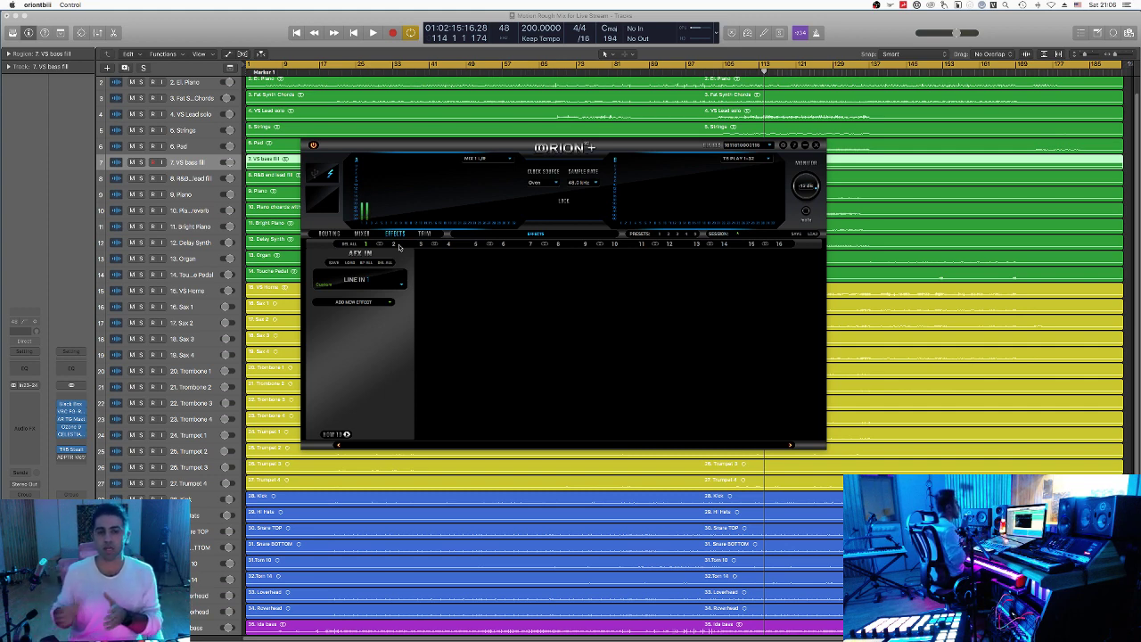
left_click(376, 303)
mouse_move(379, 364)
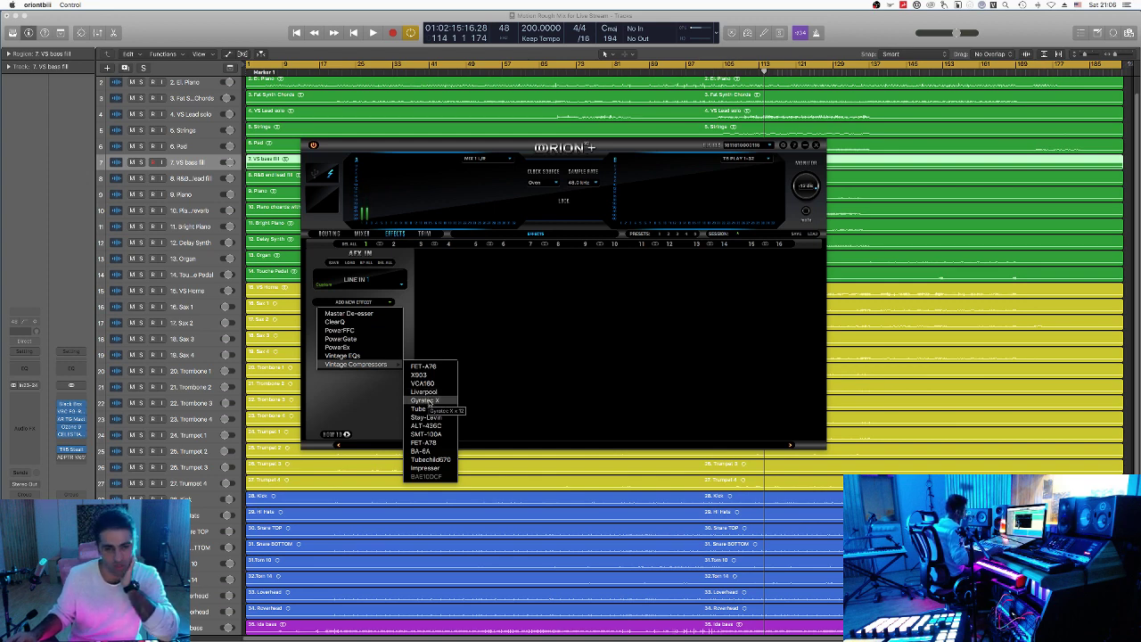
left_click(426, 400)
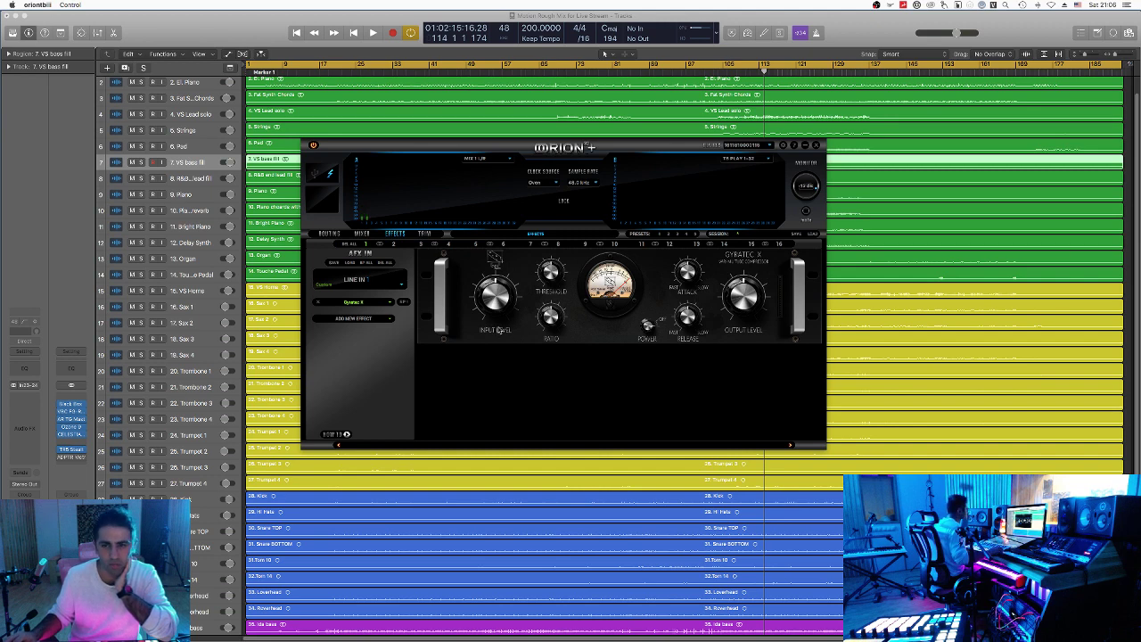
left_click(390, 303)
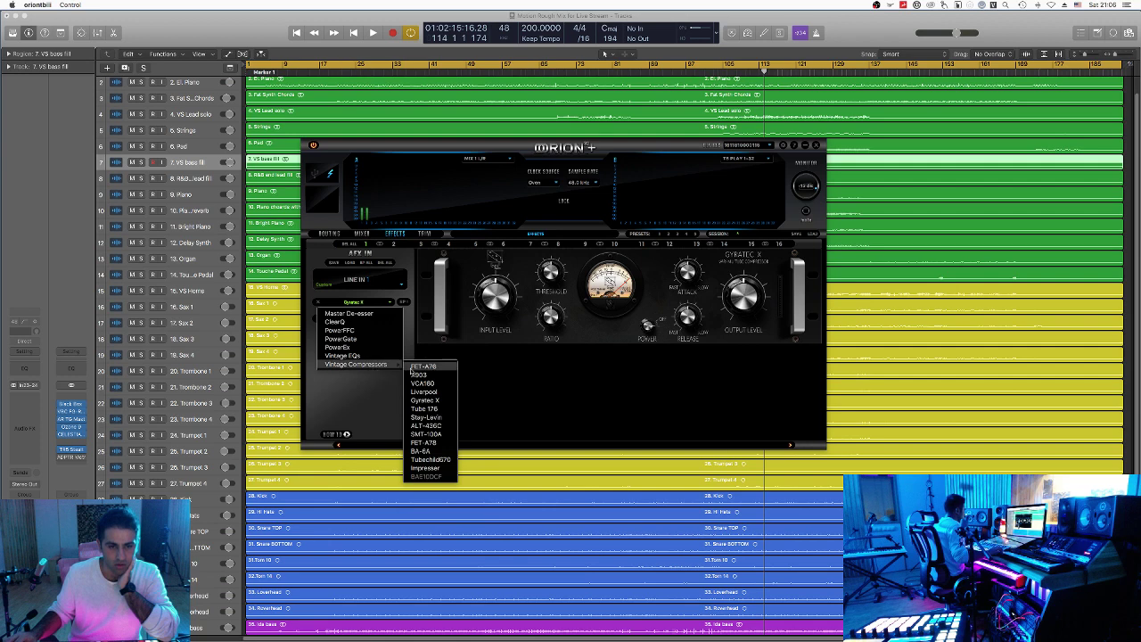
left_click(442, 411)
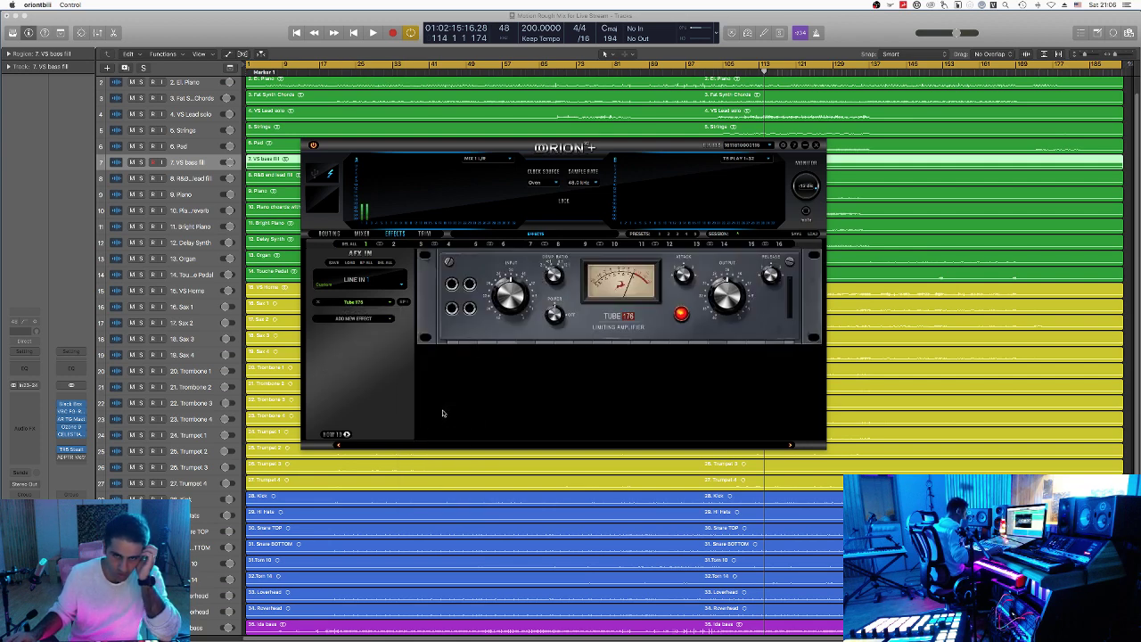
Step: Replace the compressor in the Line In effects chain with the BAE-1073 vintage EQ
left_click(390, 304)
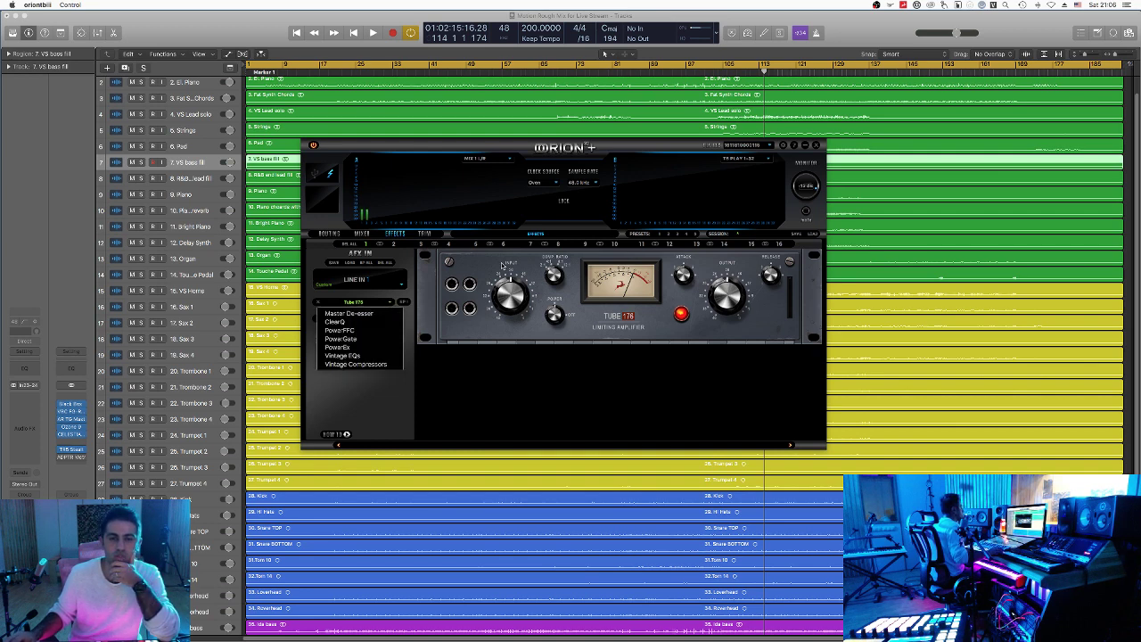
mouse_move(391, 365)
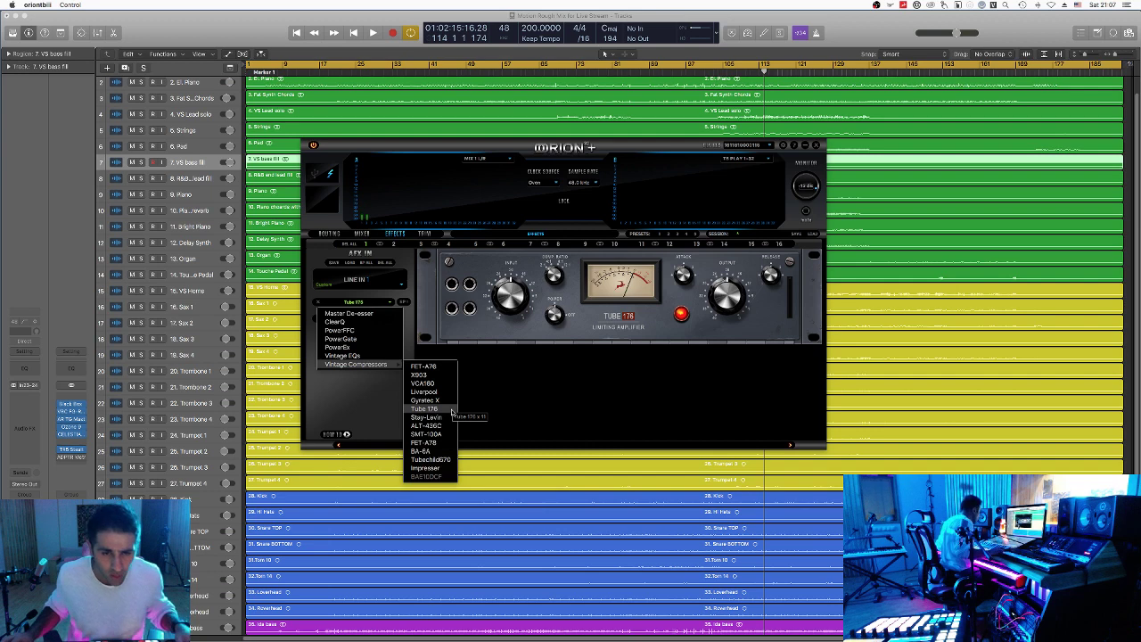
mouse_move(355, 356)
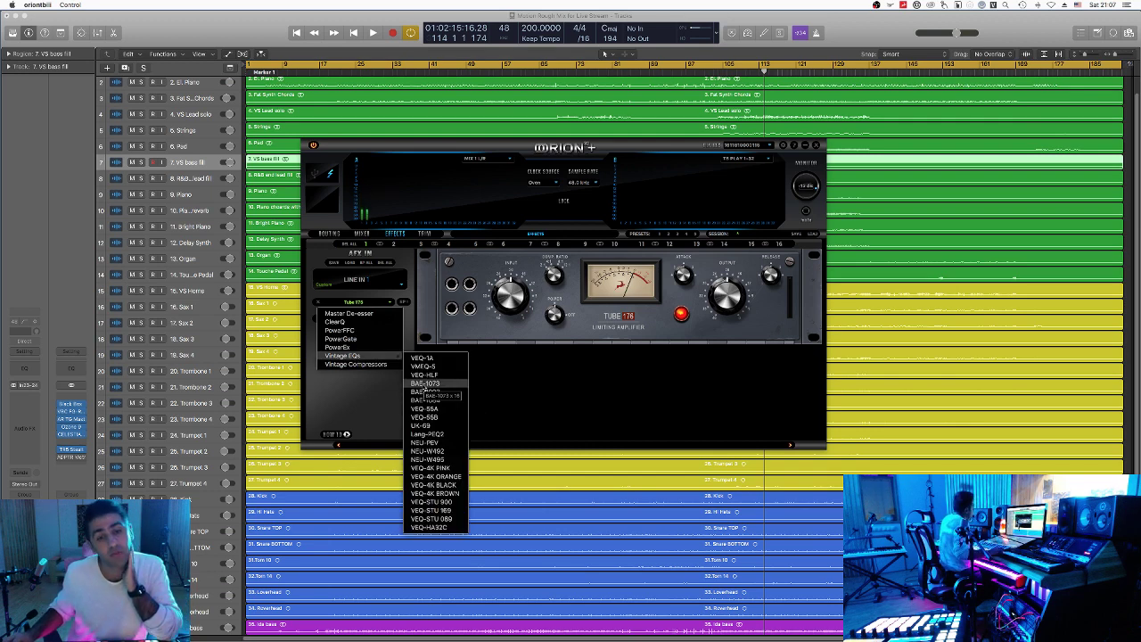
left_click(439, 383)
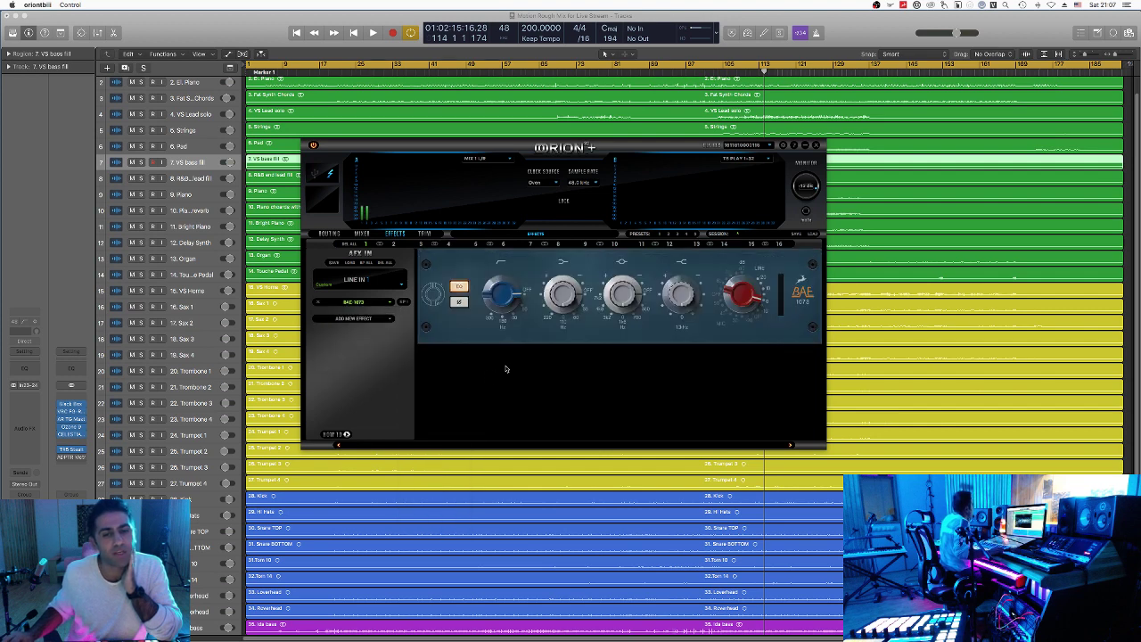
Step: Swap the BAE-1073 in the Line In effects chain for the VEQ-4K BROWN vintage EQ
left_click(385, 305)
mouse_move(382, 361)
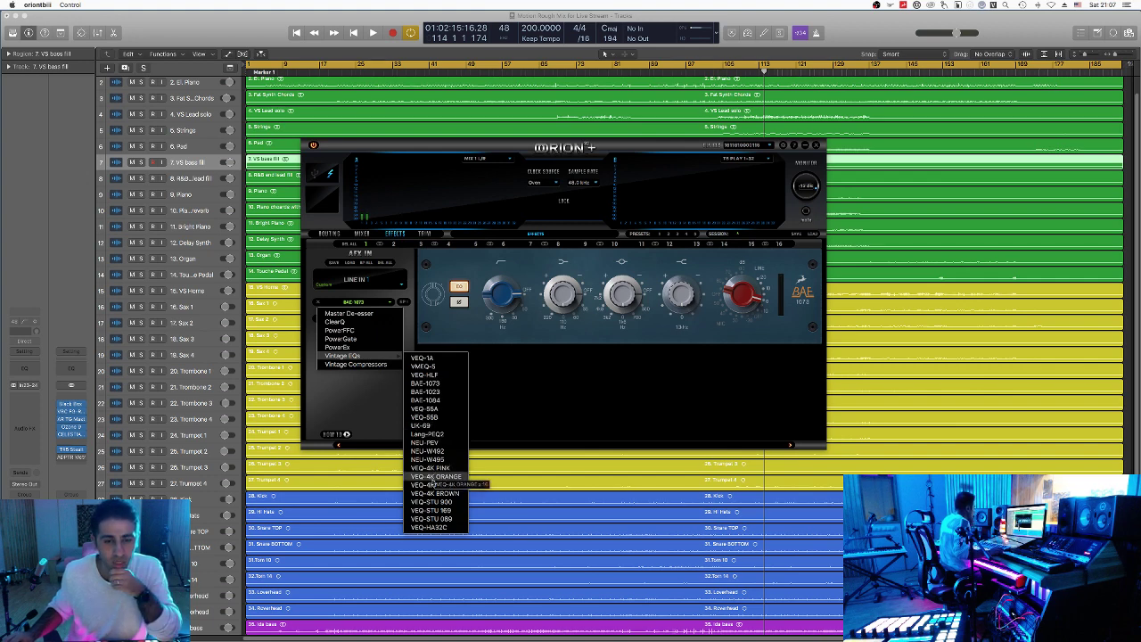
left_click(436, 493)
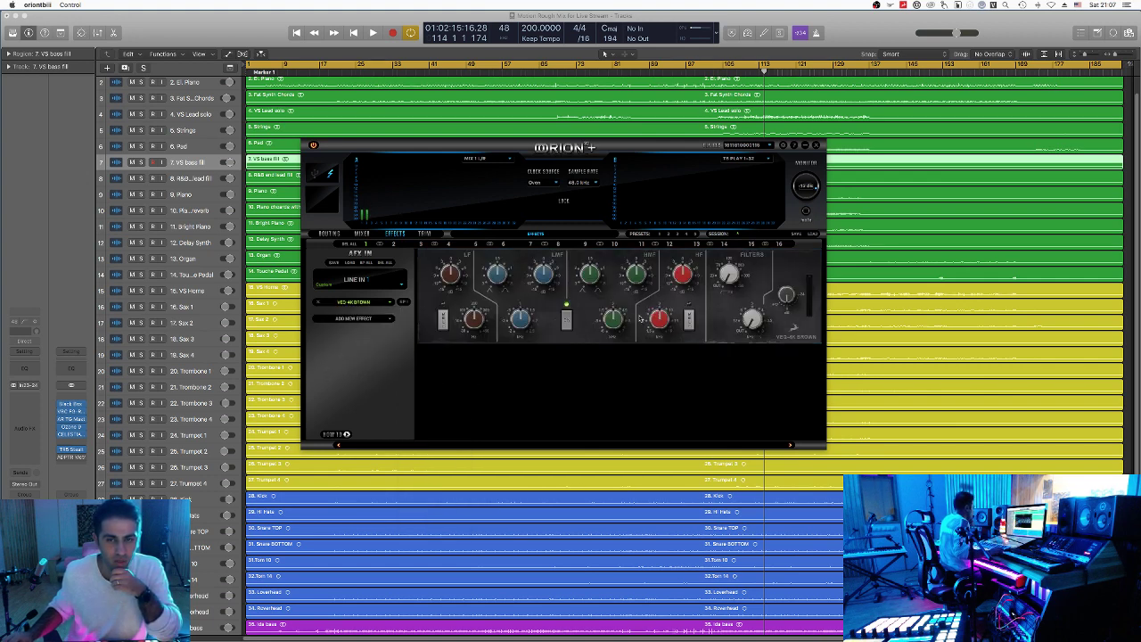
left_click_drag(454, 280, 453, 302)
Step: Replace the EQ in the Line In effects chain with the Tubechild670 vintage compressor
left_click(392, 307)
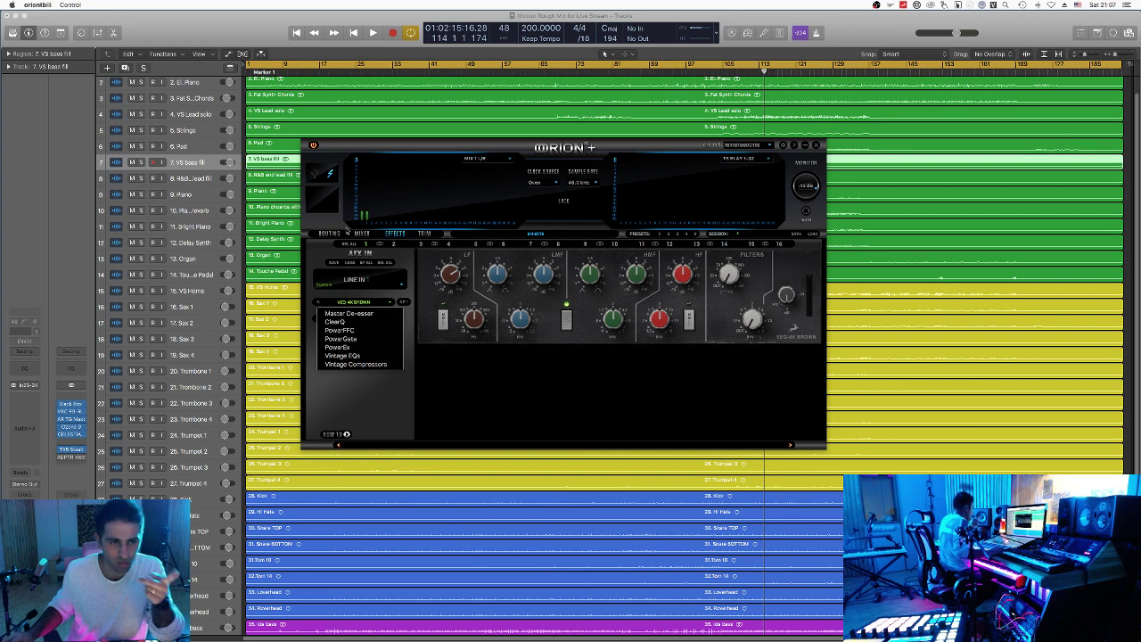
mouse_move(375, 366)
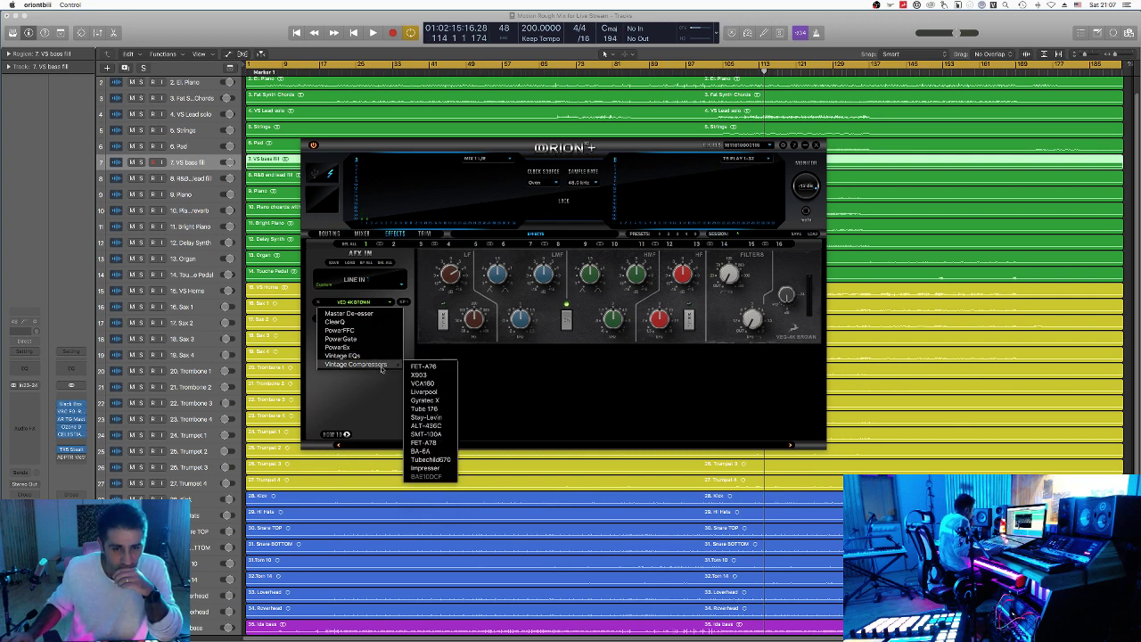
left_click(443, 459)
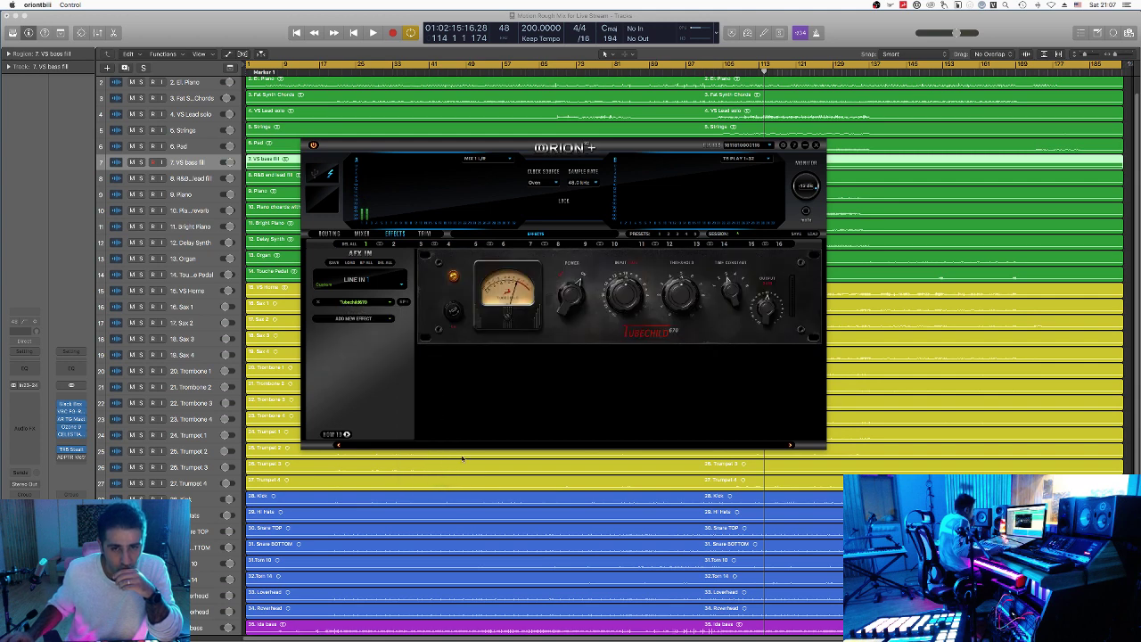
Step: Replace the Tubechild670 in the Line In effects chain with the Impresser vintage compressor
left_click(385, 304)
mouse_move(385, 364)
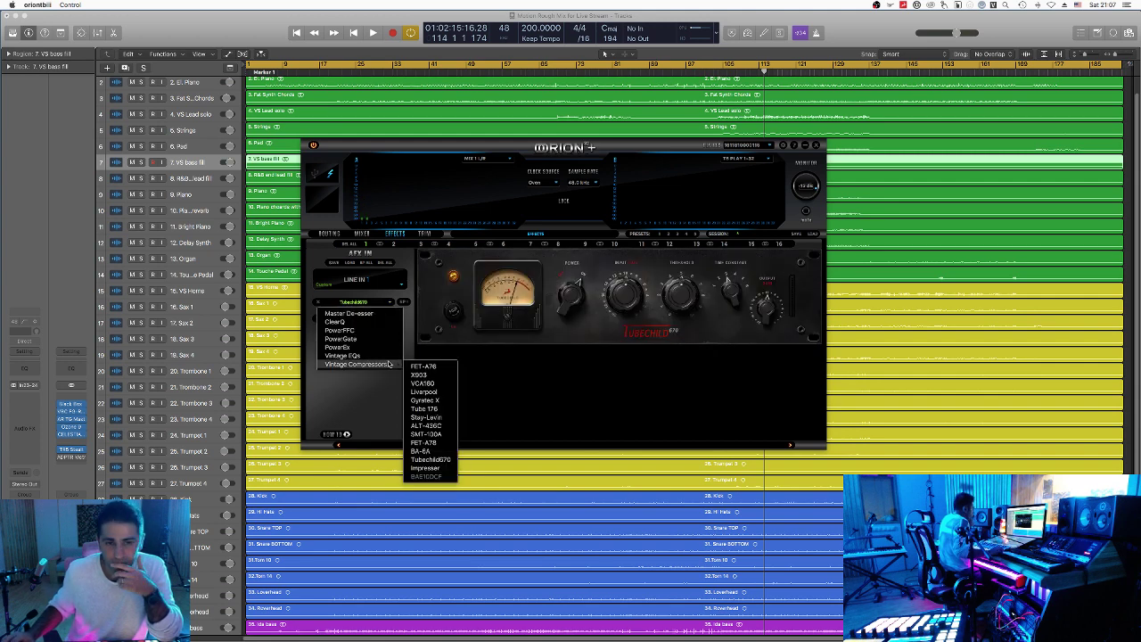
left_click(426, 467)
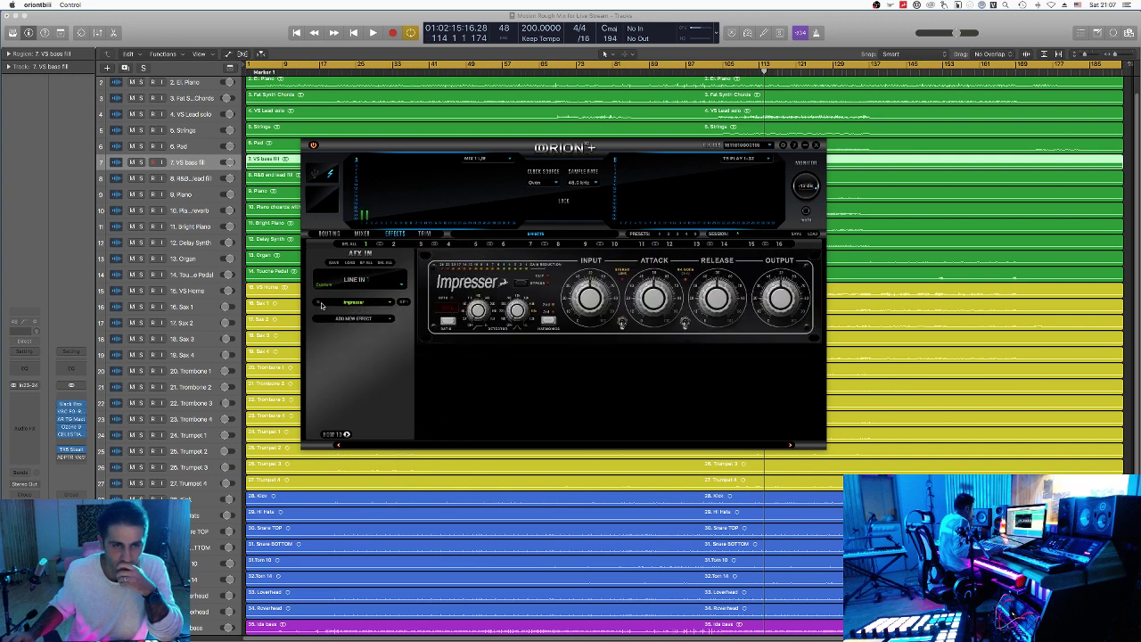
Step: Look over the vintage EQ choices and remove the Impresser from the Line In effects chain
left_click(387, 305)
mouse_move(375, 356)
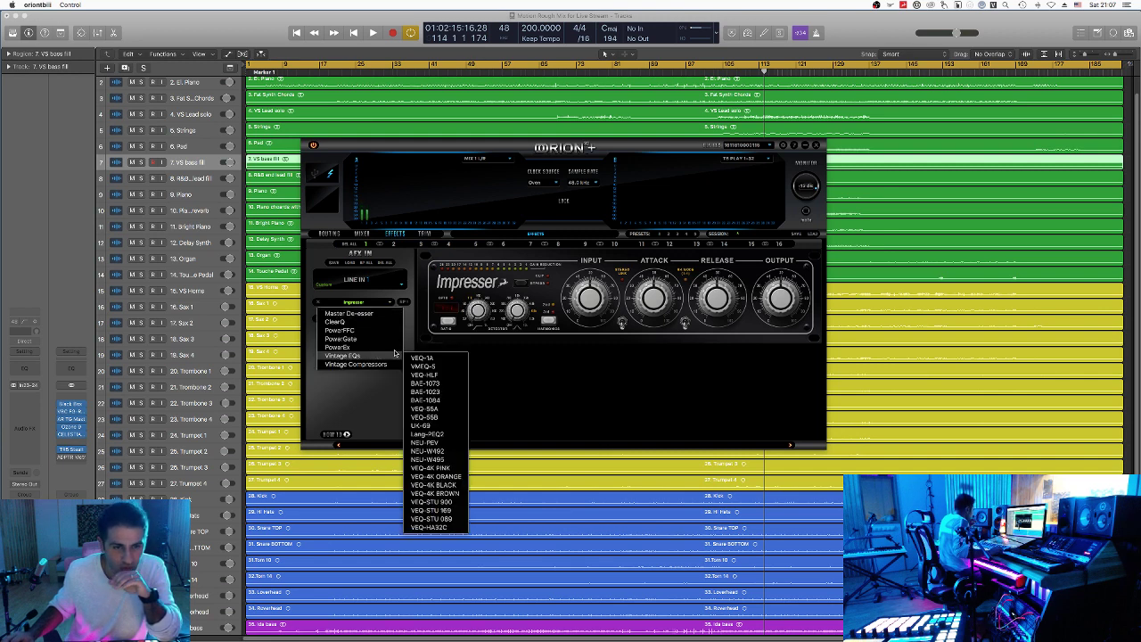
left_click(531, 368)
left_click(319, 303)
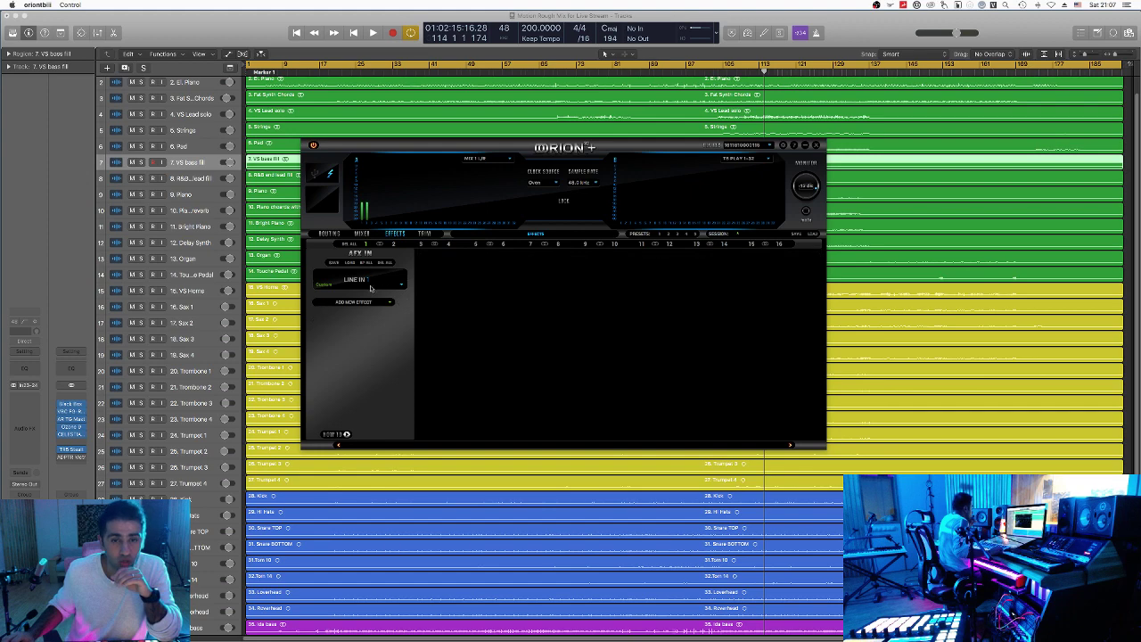
Step: Show the Orion+ routing matrix and mixer page, and bring up Mixer 1 with its AuraVerb reverb controls
left_click(362, 233)
left_click(332, 234)
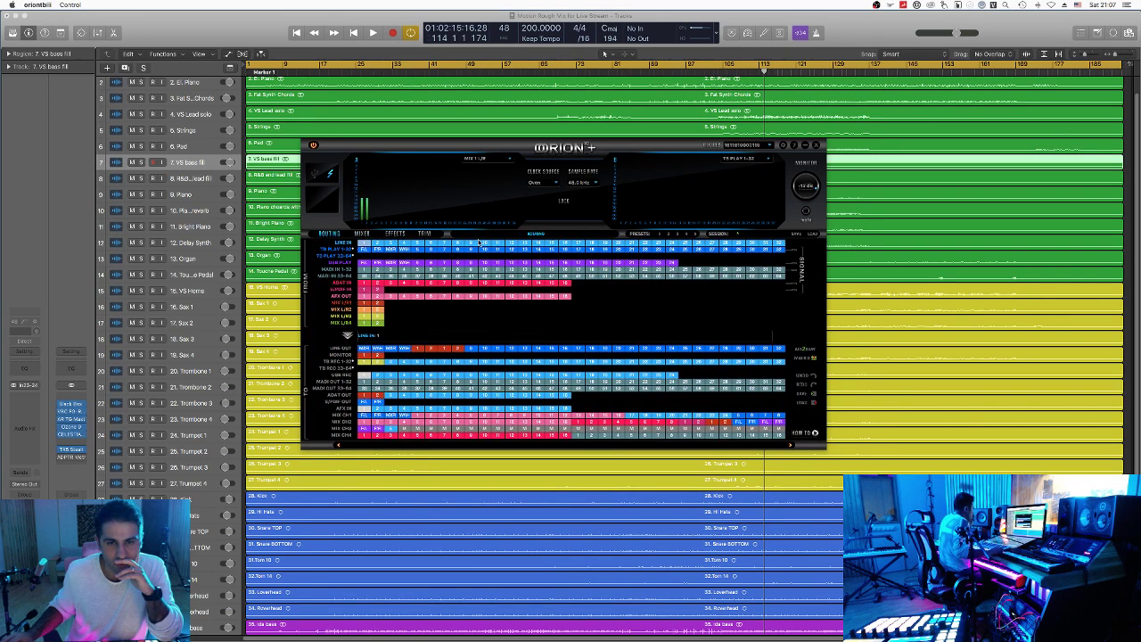
left_click(363, 233)
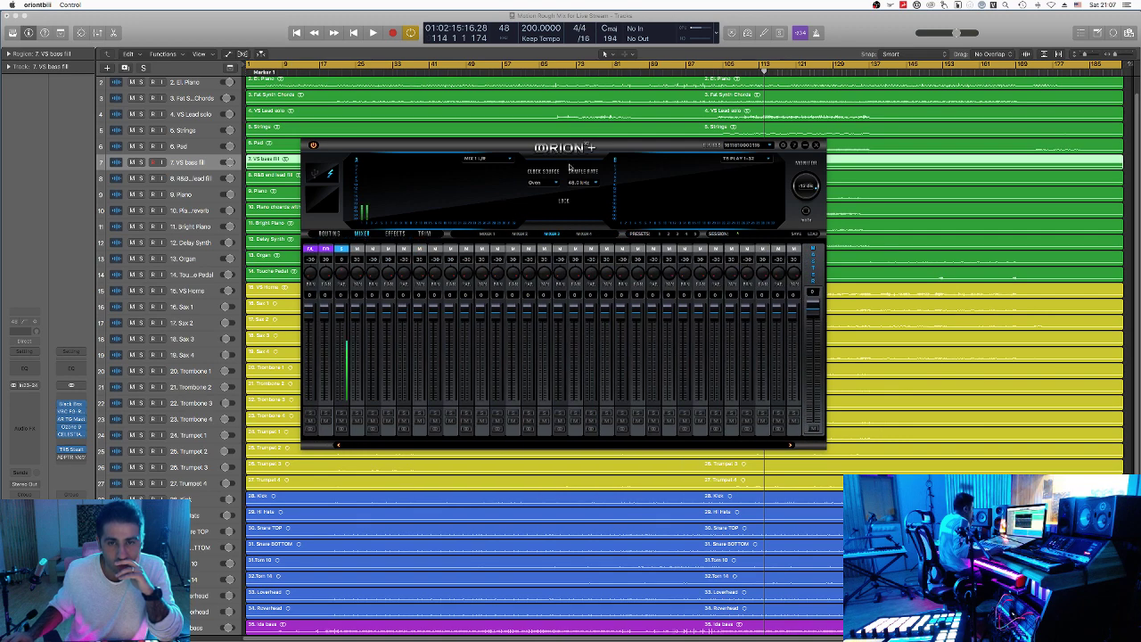
left_click_drag(541, 148, 535, 155)
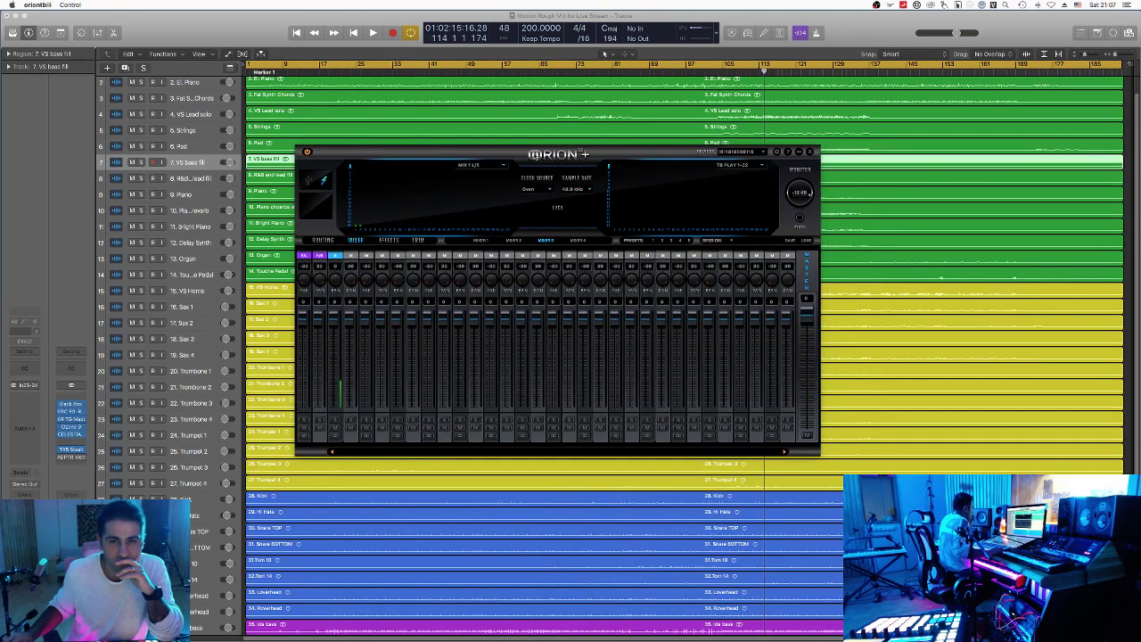
left_click(483, 241)
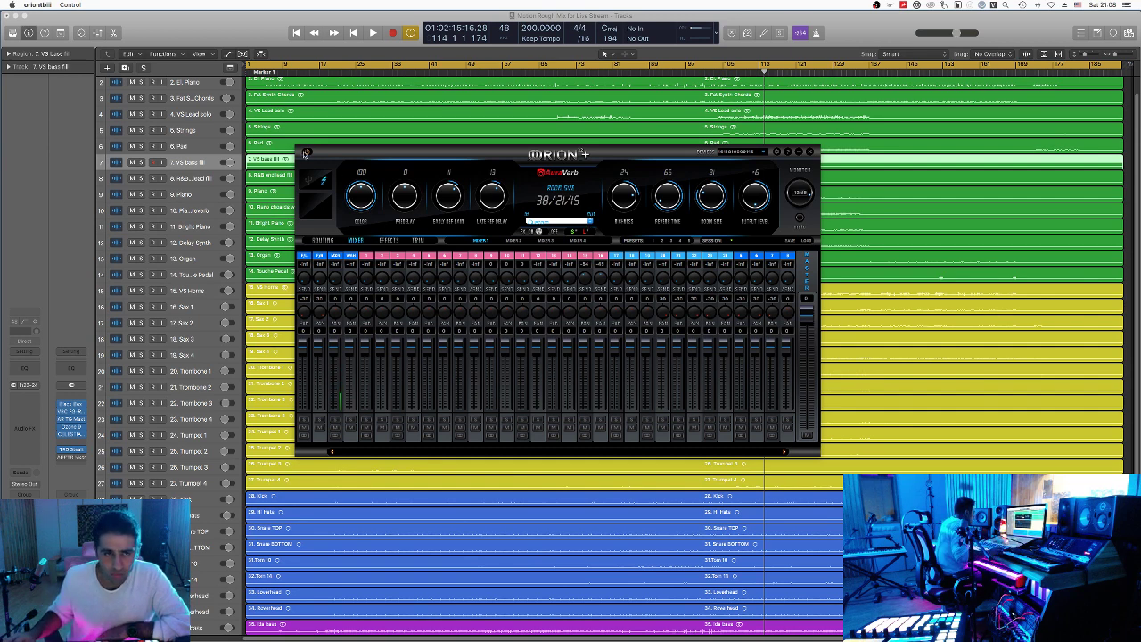
Step: Check the Orion+ device settings and close the control panel without saving the session changes
left_click(780, 153)
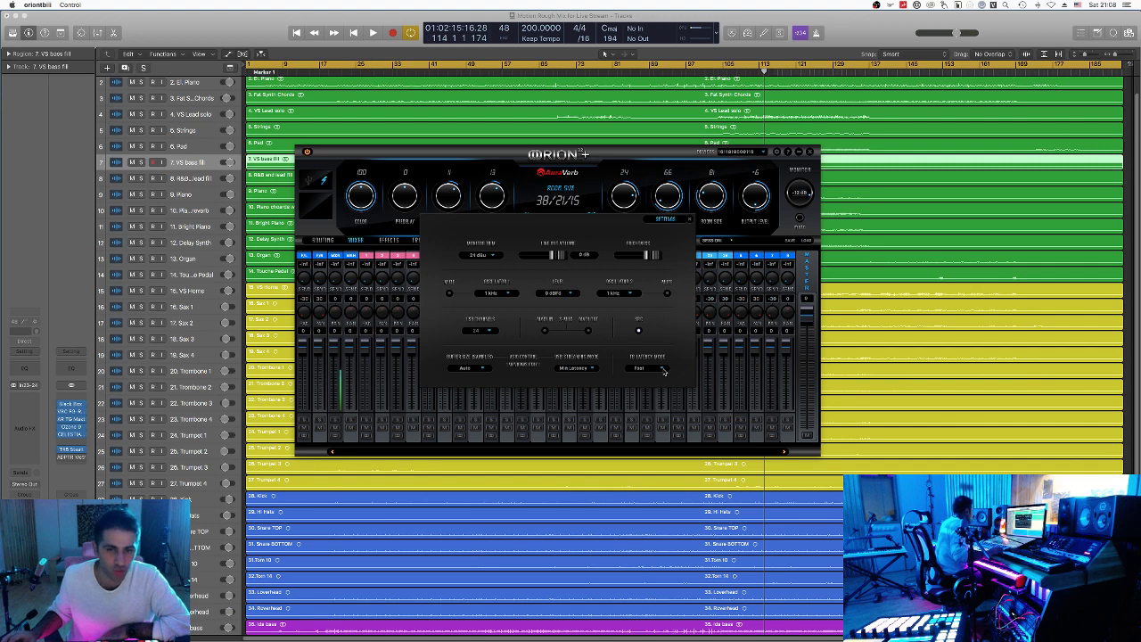
left_click(689, 220)
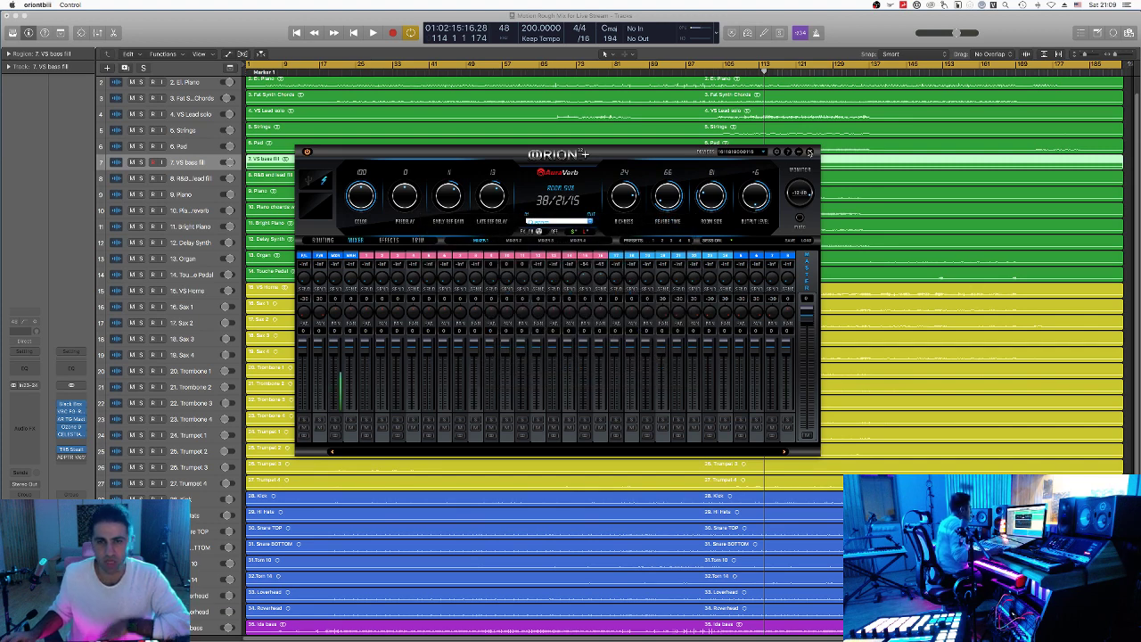
left_click(809, 152)
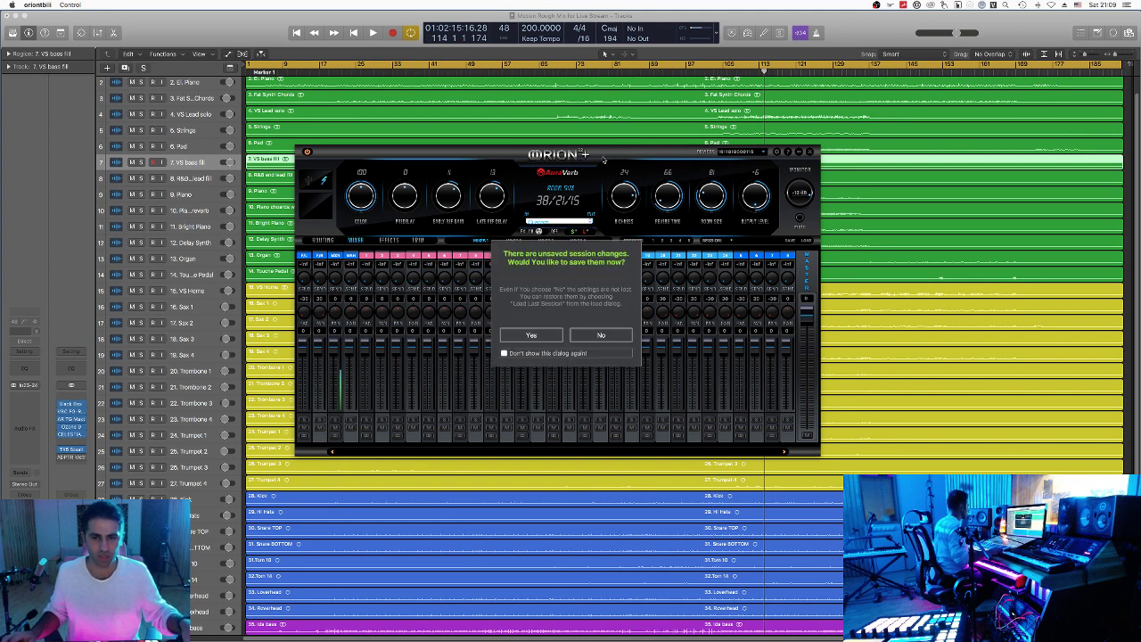
left_click(601, 335)
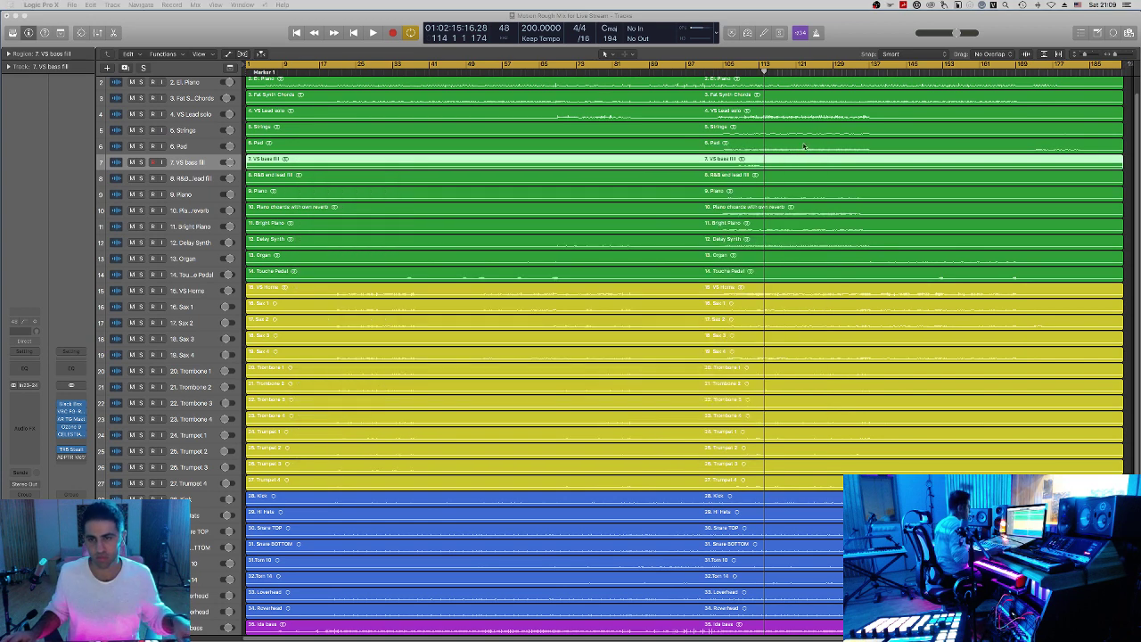
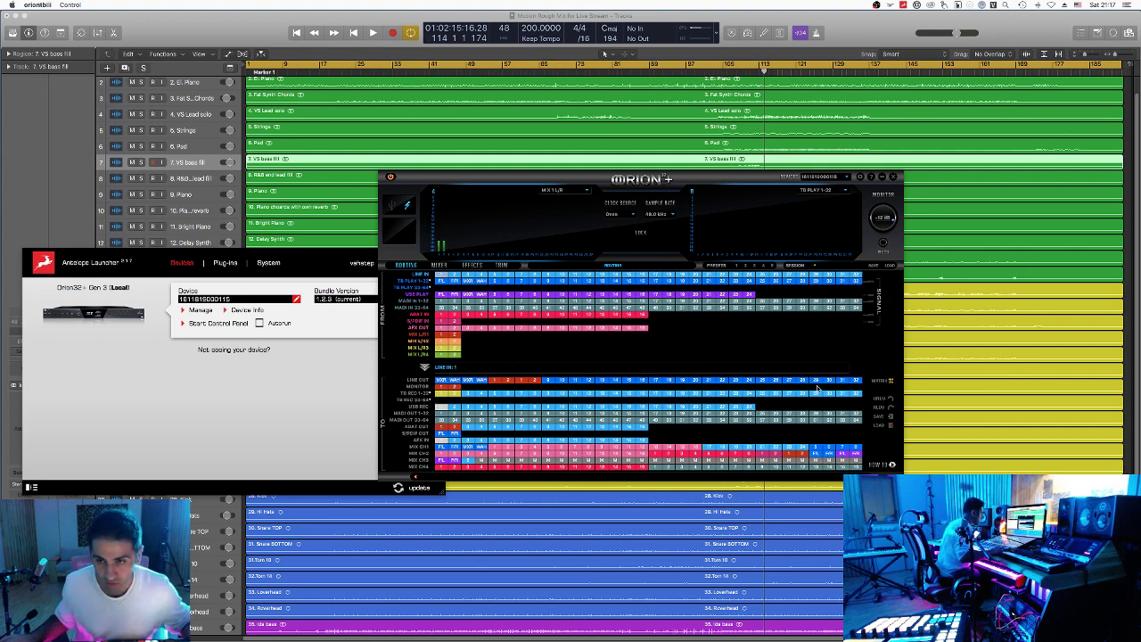
Step: Highlight the routing of Line In 32, Line In 1 and ADAT In 1 in the Orion+ routing matrix
left_click(854, 394)
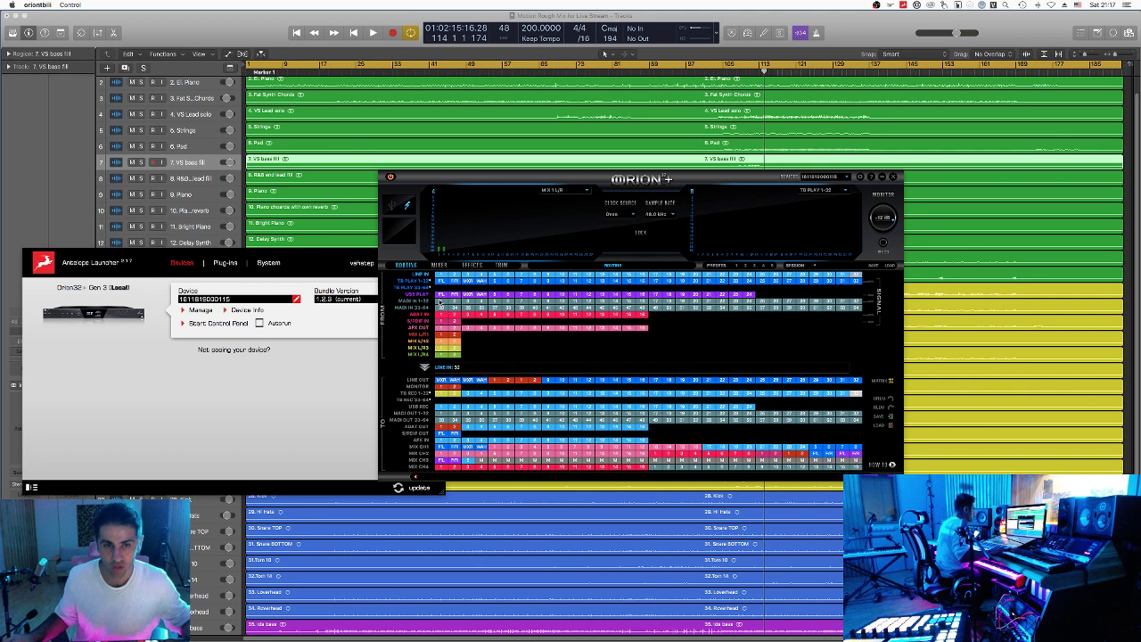
left_click(440, 276)
left_click_drag(442, 305, 445, 398)
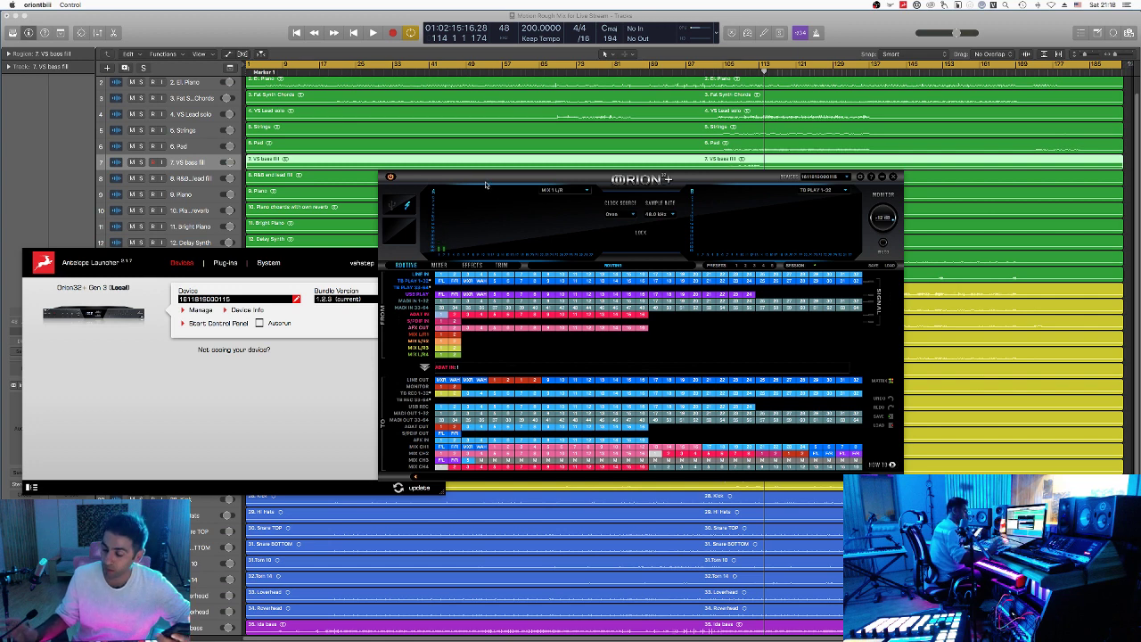
Step: Move the Orion+ control panel and Antelope Launcher windows apart, and switch back to the Logic Pro X project
left_click_drag(486, 184, 605, 179)
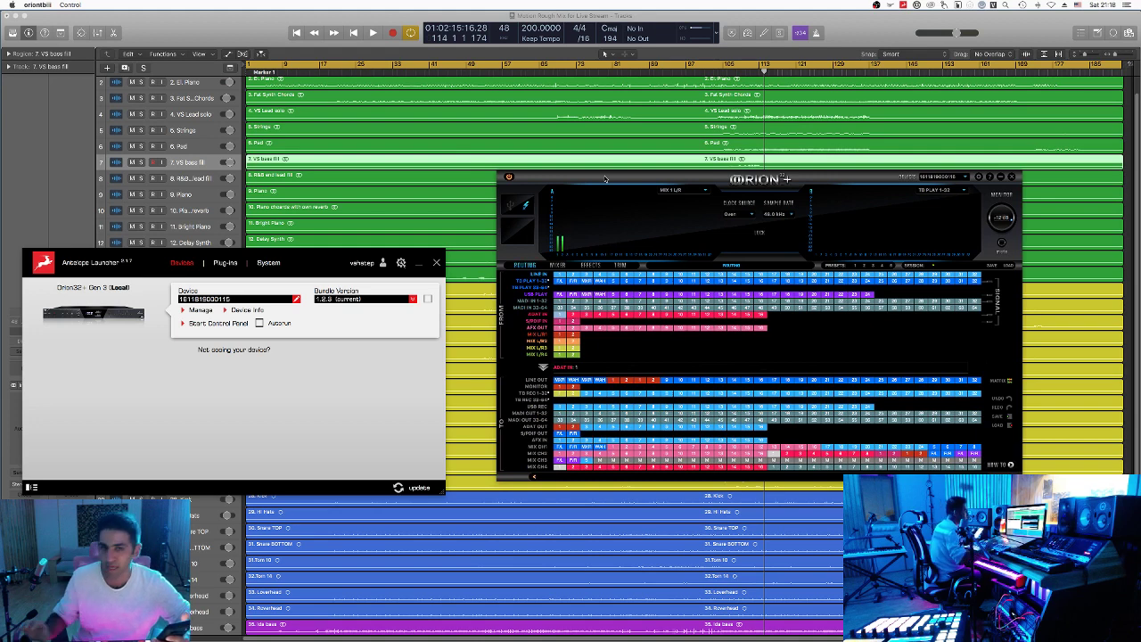
left_click_drag(317, 263, 316, 230)
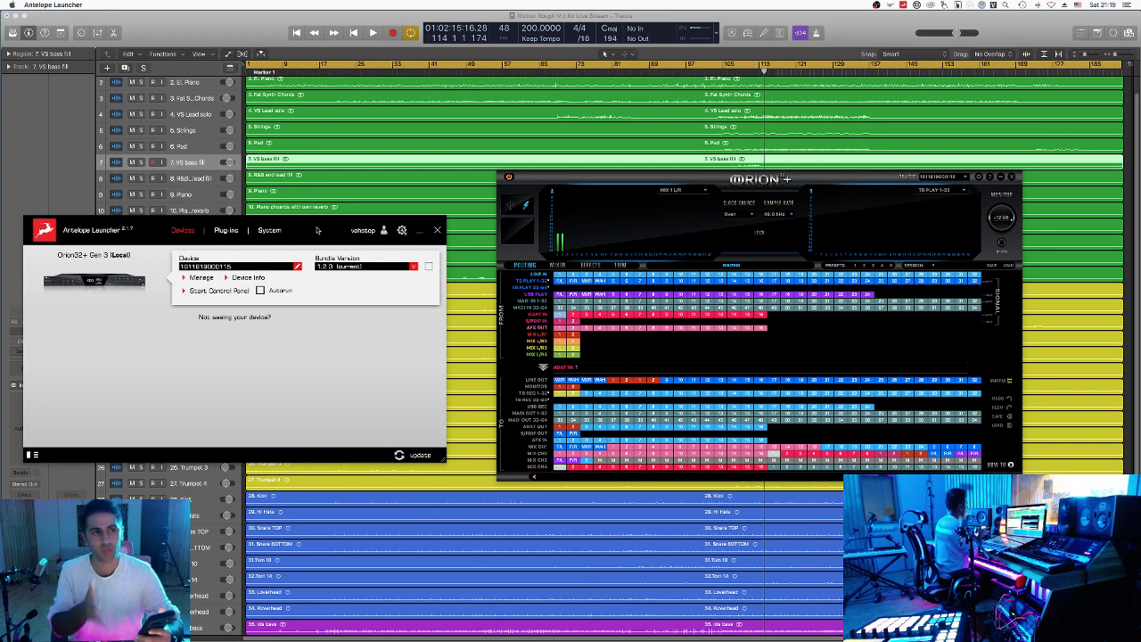
left_click(228, 32)
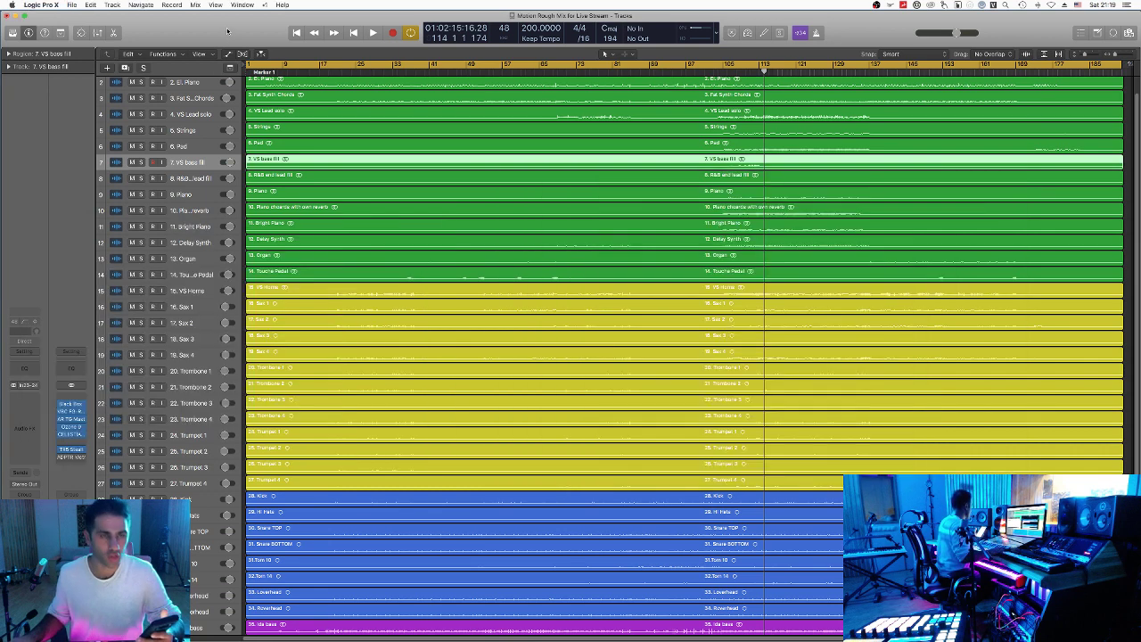